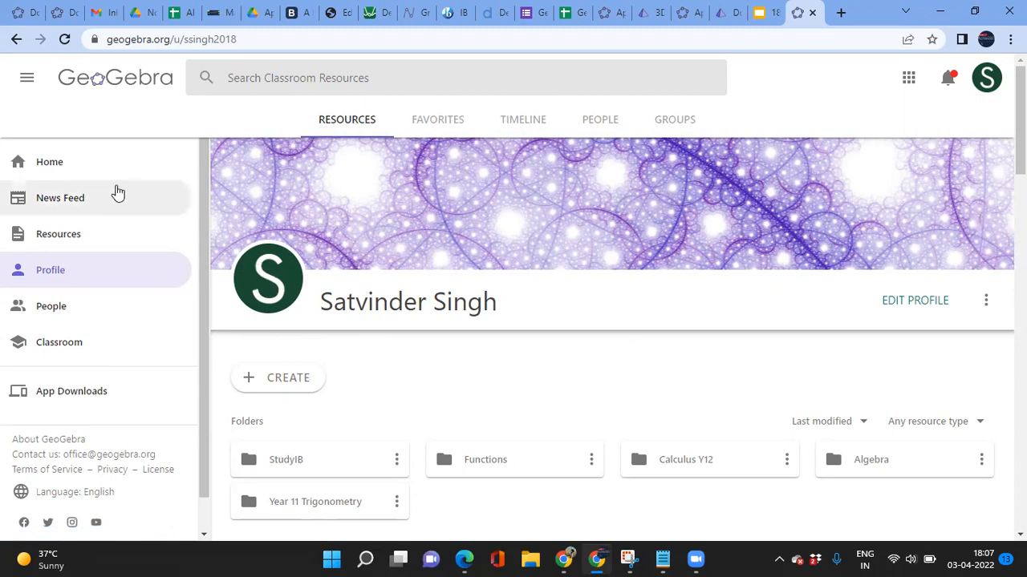
# Step: Go to the GeoGebra home page and scroll through its calculators and classroom resources
pyautogui.click(57, 170)
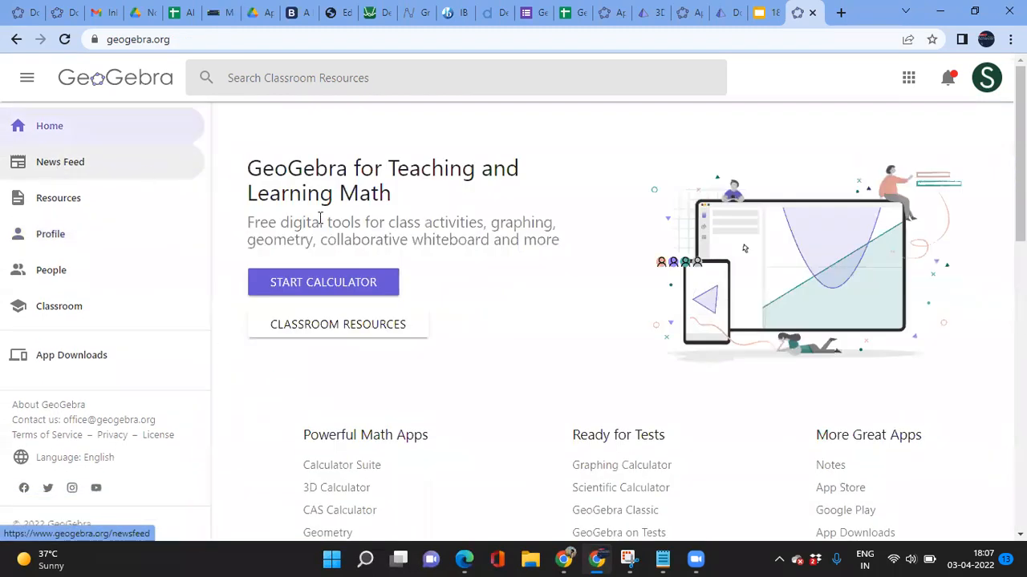
pyautogui.scroll(-1, 480, 352)
pyautogui.scroll(-2, 480, 353)
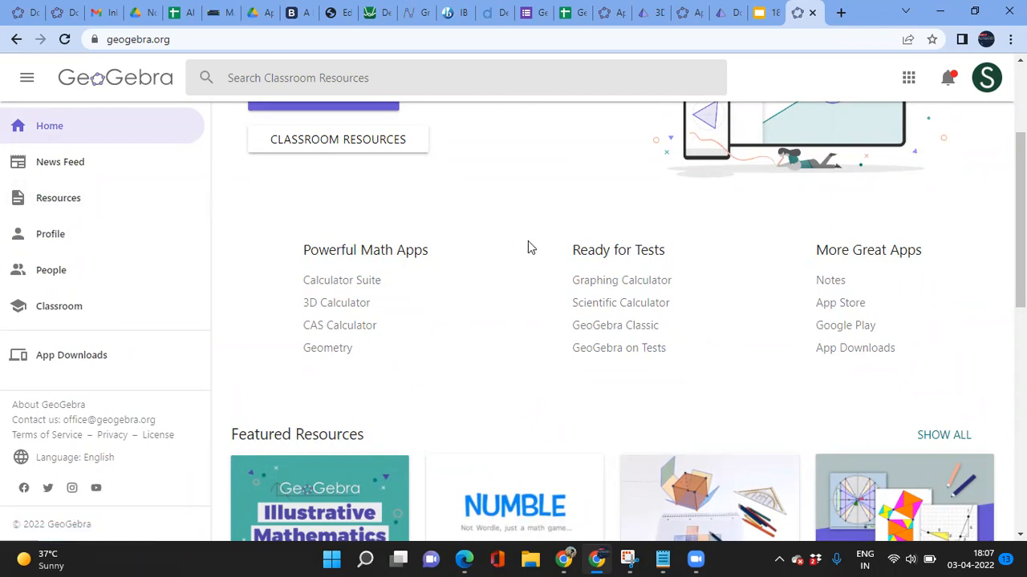
pyautogui.scroll(2, 528, 243)
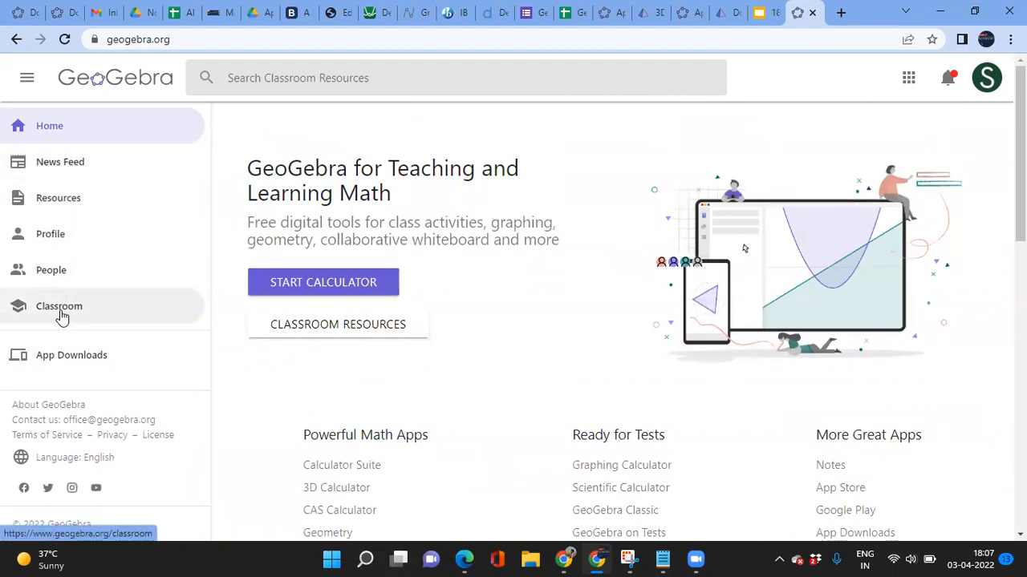
# Step: Open App Downloads and scroll the app list to find the 3D Calculator card
pyautogui.click(83, 363)
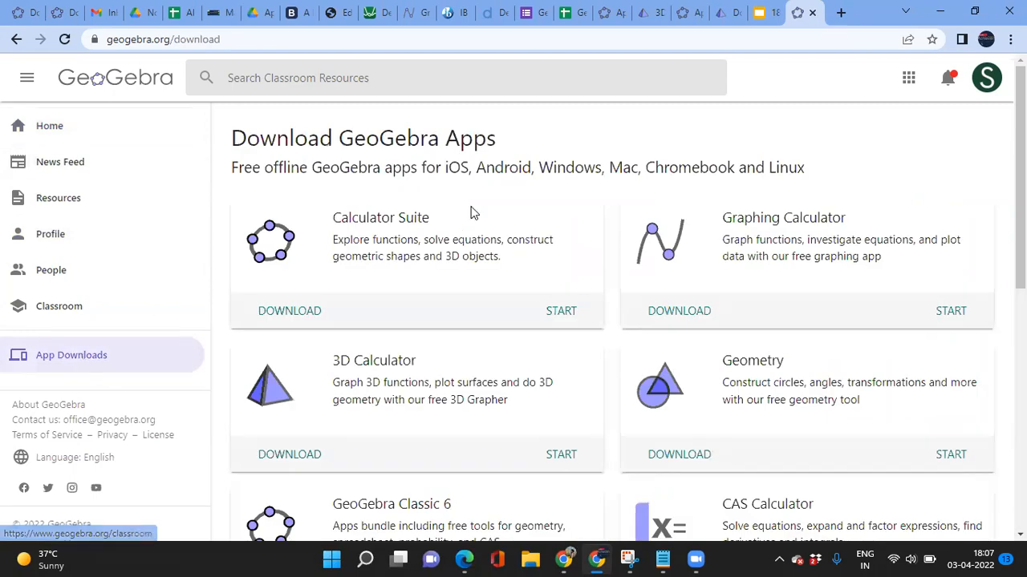
pyautogui.scroll(-2, 540, 409)
pyautogui.scroll(-4, 540, 410)
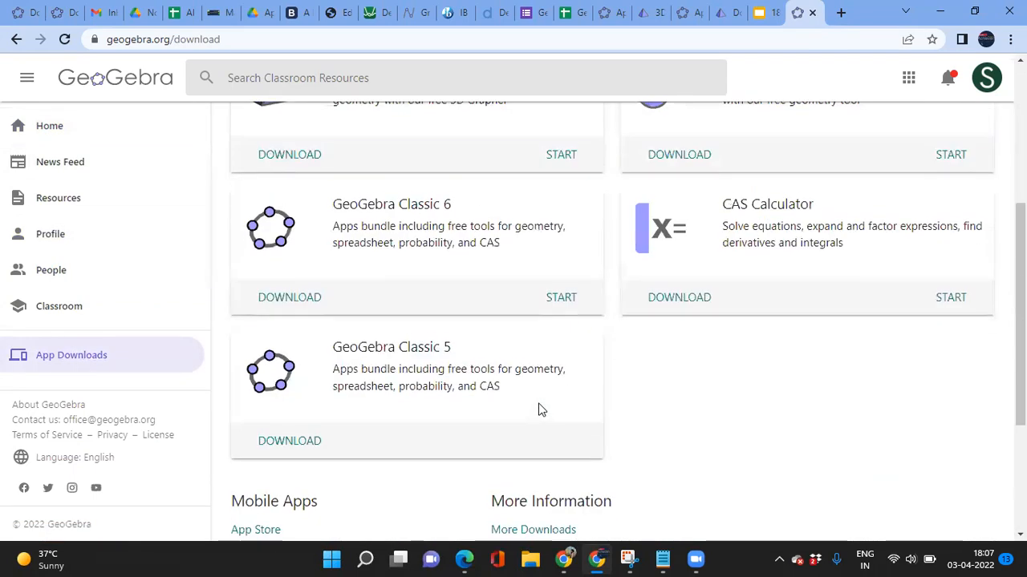
pyautogui.scroll(2, 540, 410)
pyautogui.scroll(3, 539, 409)
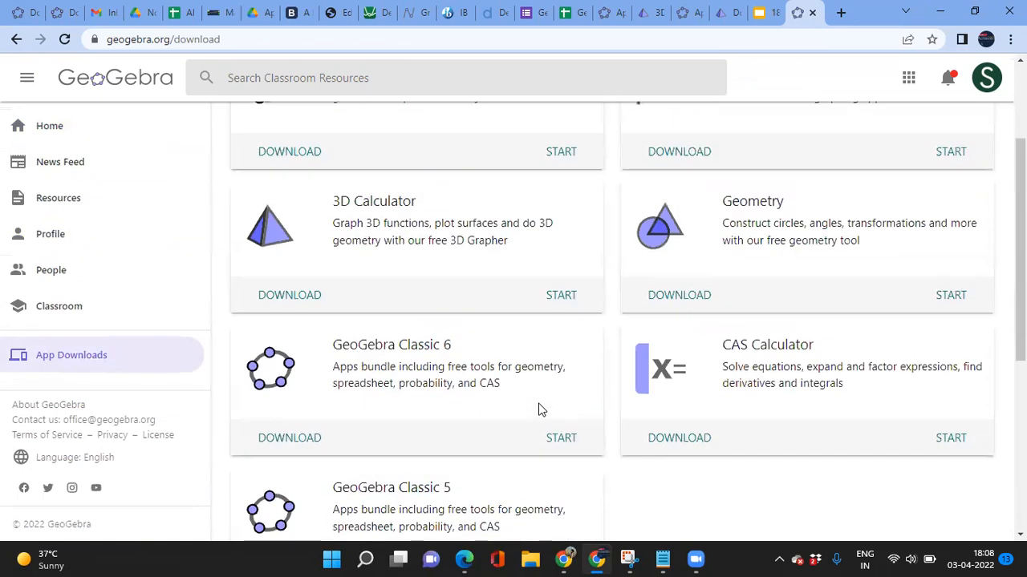
pyautogui.scroll(-1, 540, 409)
pyautogui.scroll(1, 540, 410)
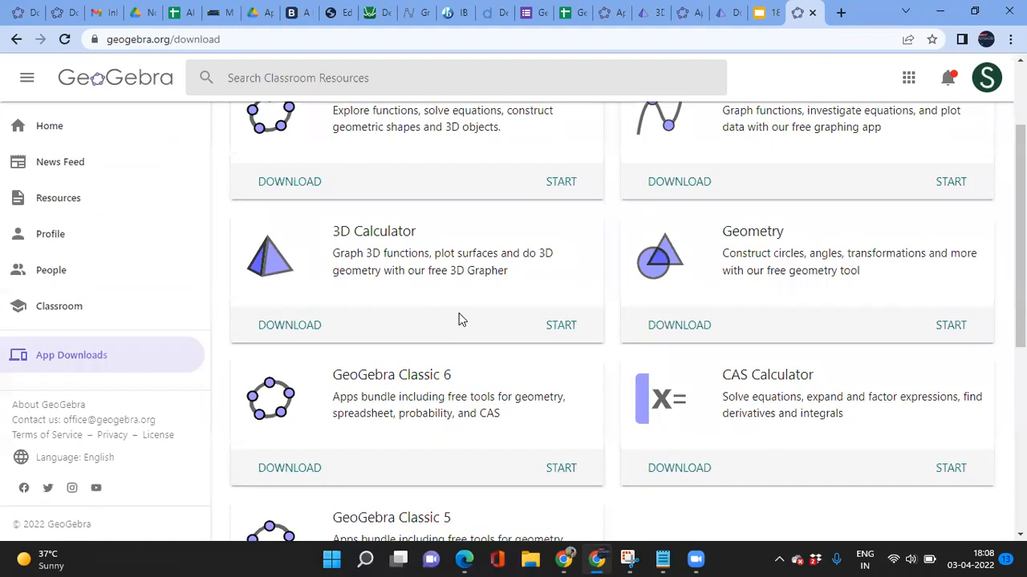
pyautogui.scroll(-1, 461, 319)
pyautogui.scroll(-1, 460, 320)
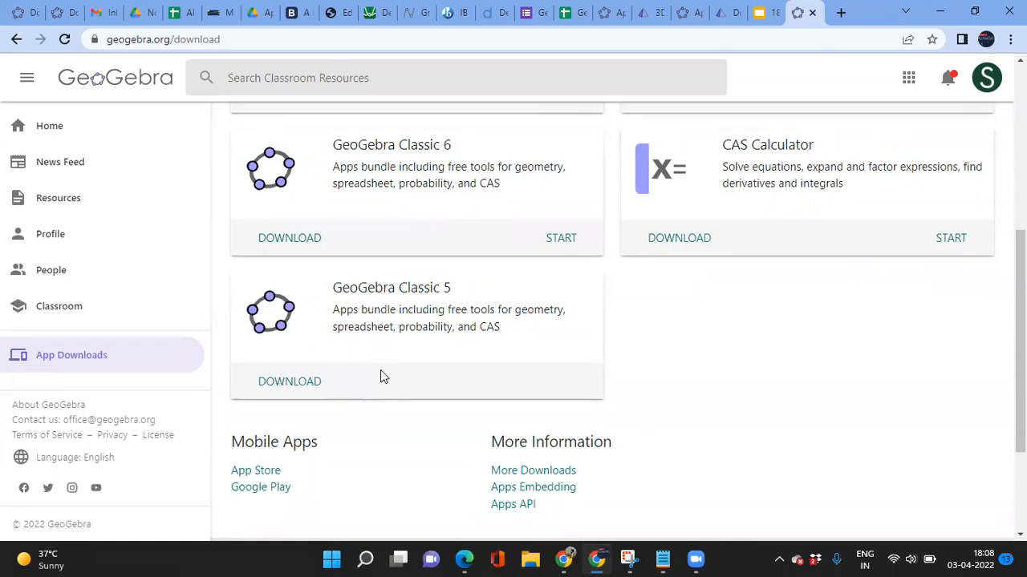
pyautogui.scroll(3, 381, 370)
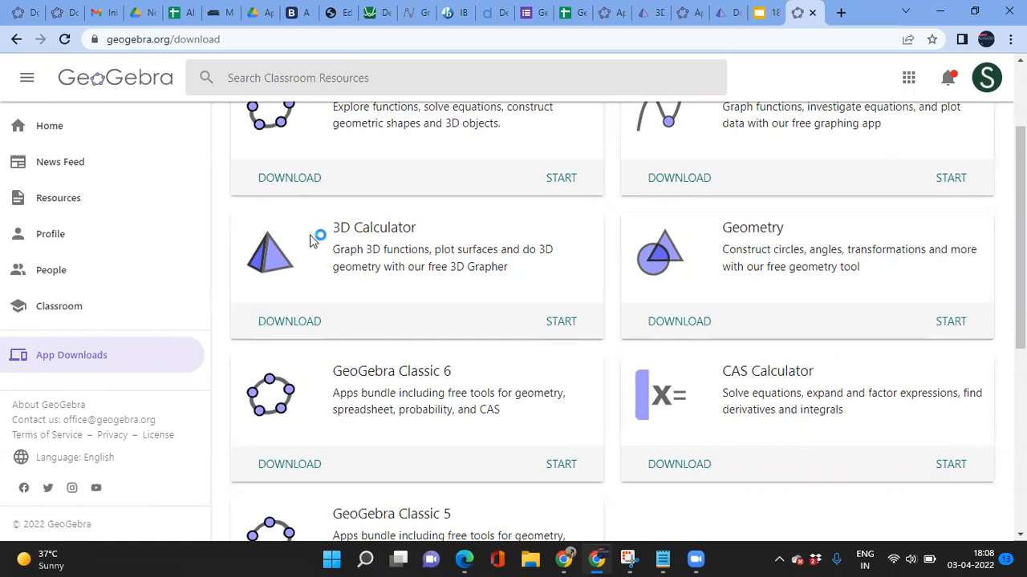
# Step: Start 3D Calculator, recover the unsaved construction, save it as 'Donut', then Clear All
pyautogui.click(562, 323)
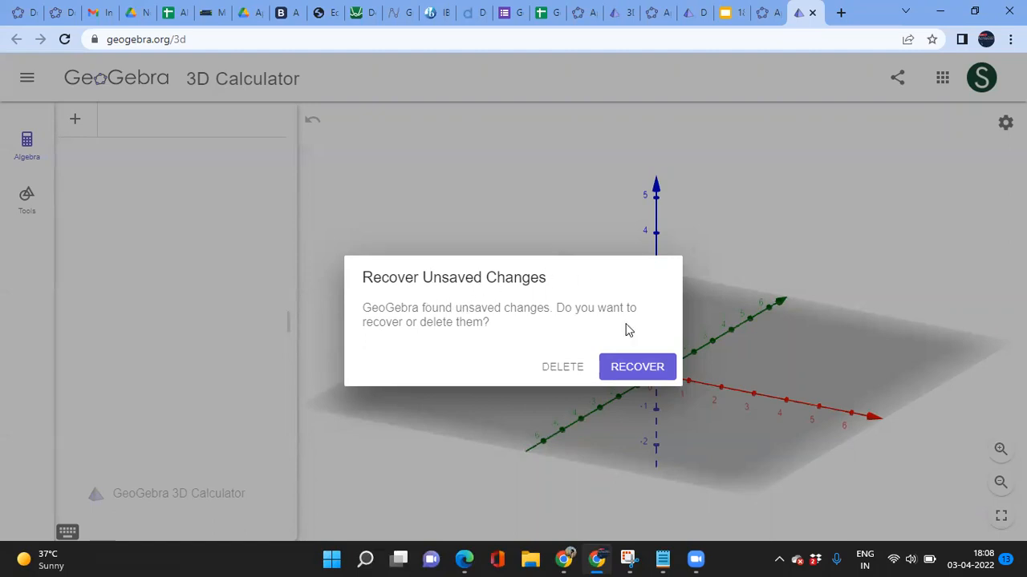
pyautogui.click(630, 369)
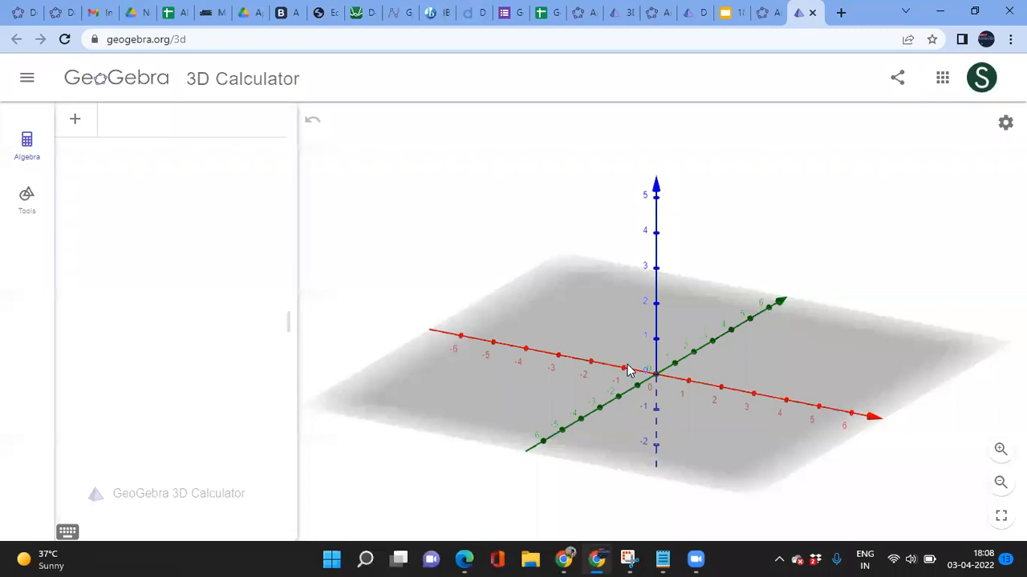
pyautogui.click(27, 81)
pyautogui.click(55, 198)
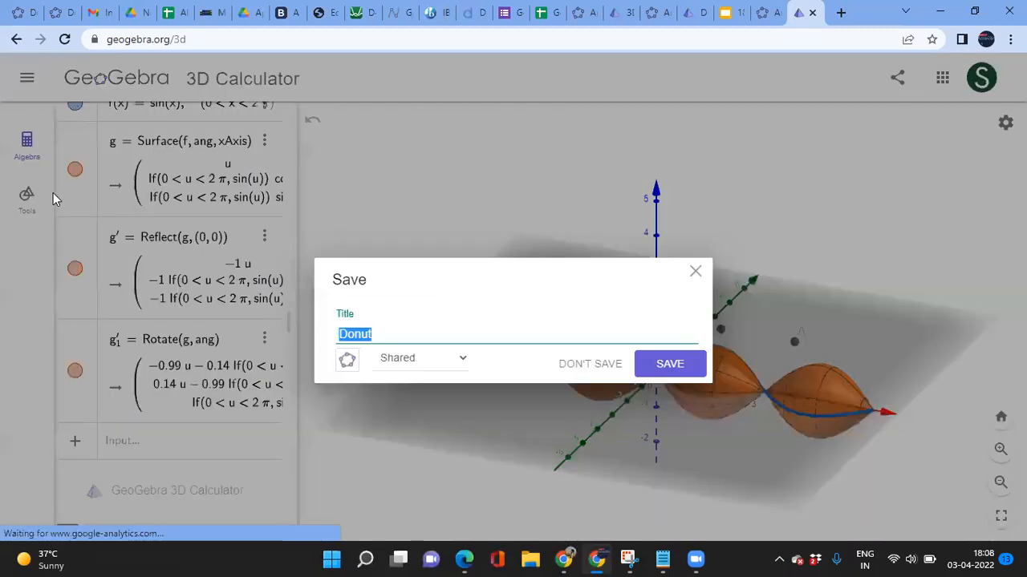
pyautogui.click(685, 363)
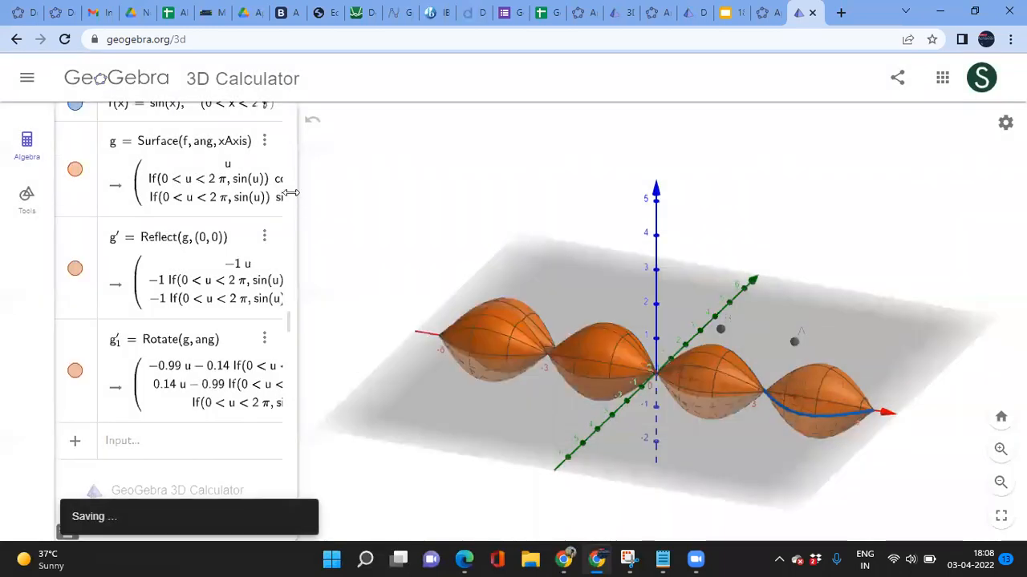
pyautogui.click(27, 80)
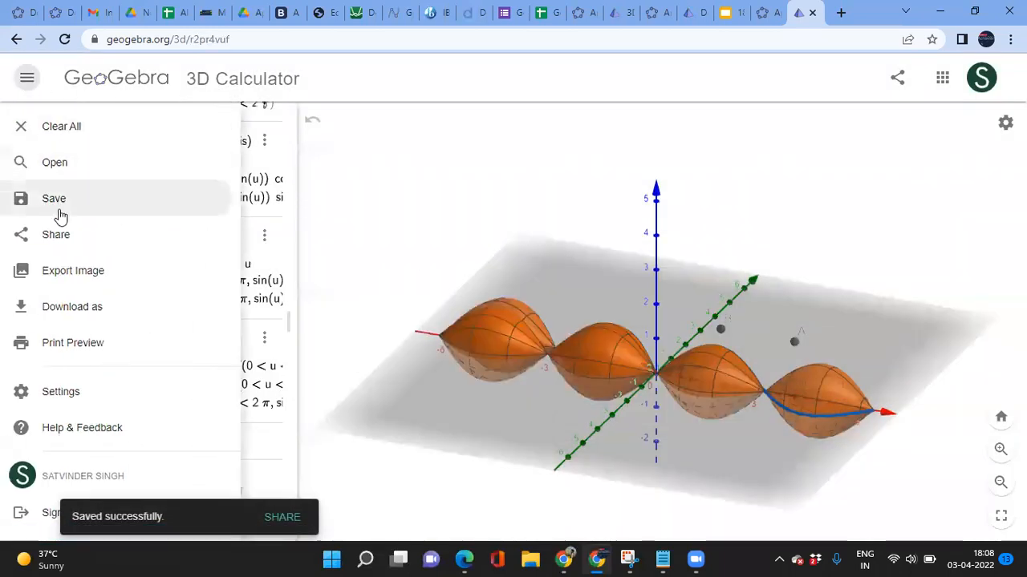
pyautogui.click(63, 135)
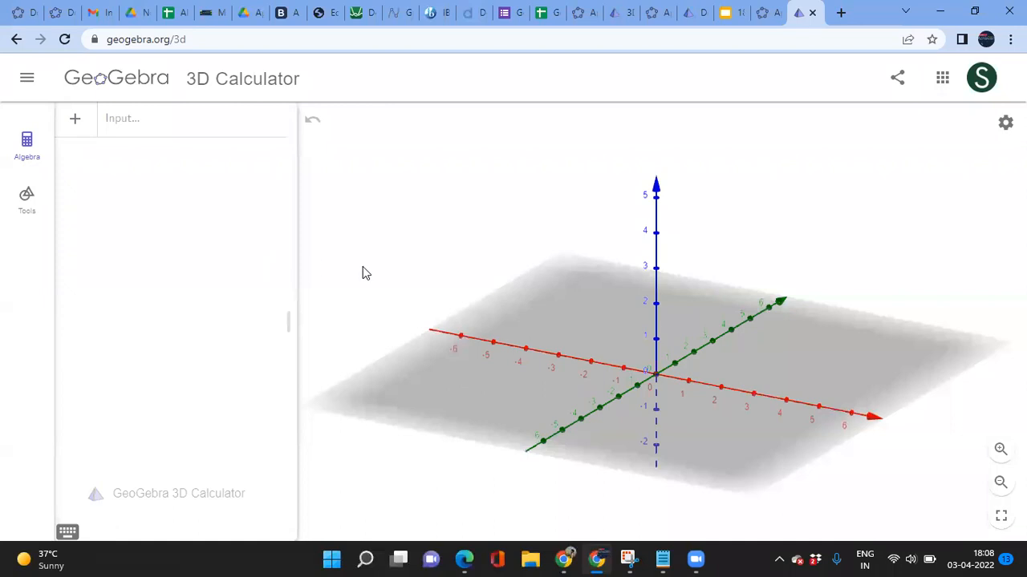
pyautogui.click(27, 79)
pyautogui.click(433, 204)
pyautogui.moveTo(843, 362)
pyautogui.mouseDown()
pyautogui.moveTo(775, 362)
pyautogui.moveTo(757, 328)
pyautogui.moveTo(764, 369)
pyautogui.moveTo(819, 364)
pyautogui.moveTo(797, 320)
pyautogui.moveTo(750, 374)
pyautogui.moveTo(810, 340)
pyautogui.moveTo(827, 363)
pyautogui.mouseUp()
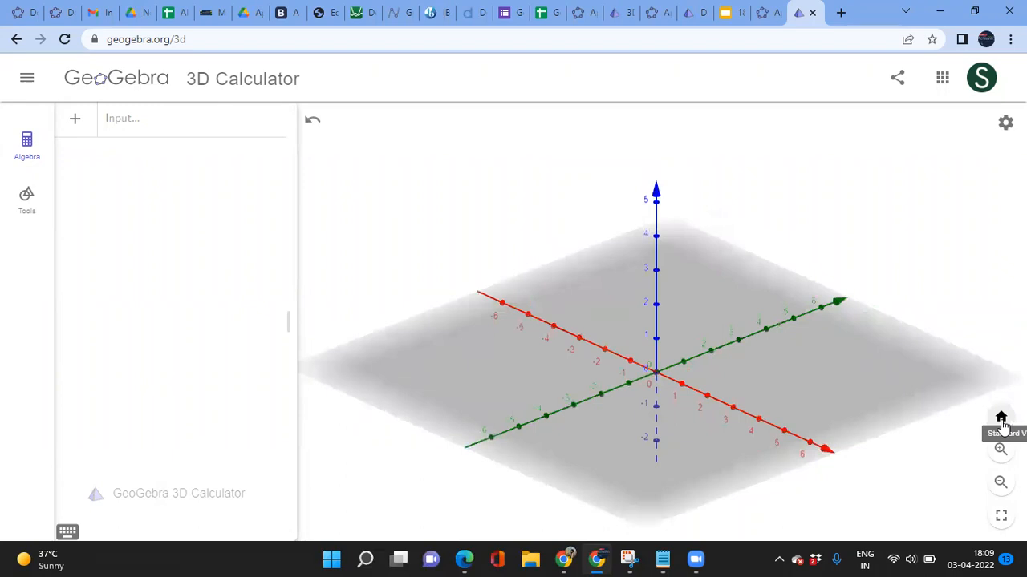
pyautogui.click(1000, 424)
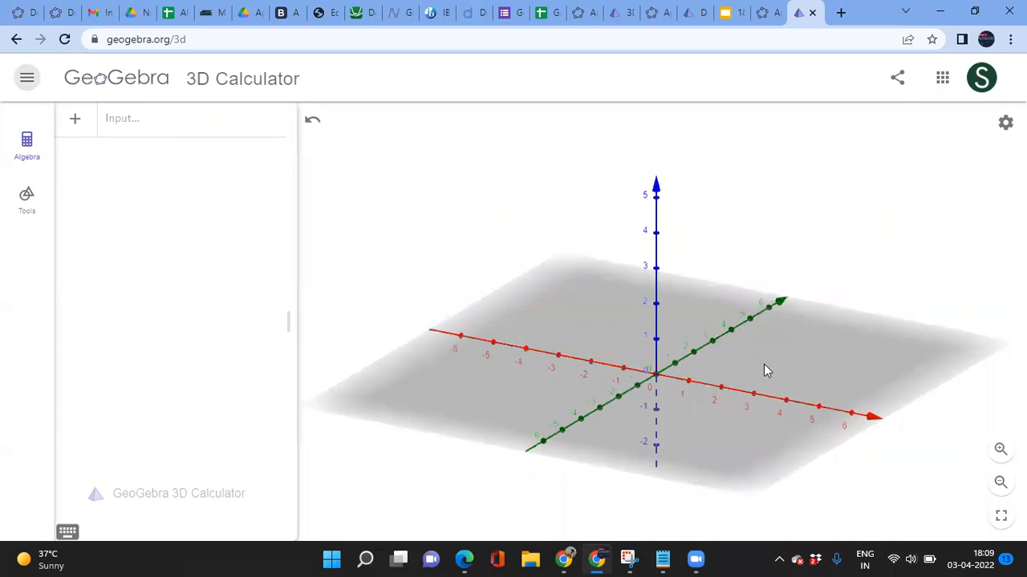
pyautogui.click(1000, 482)
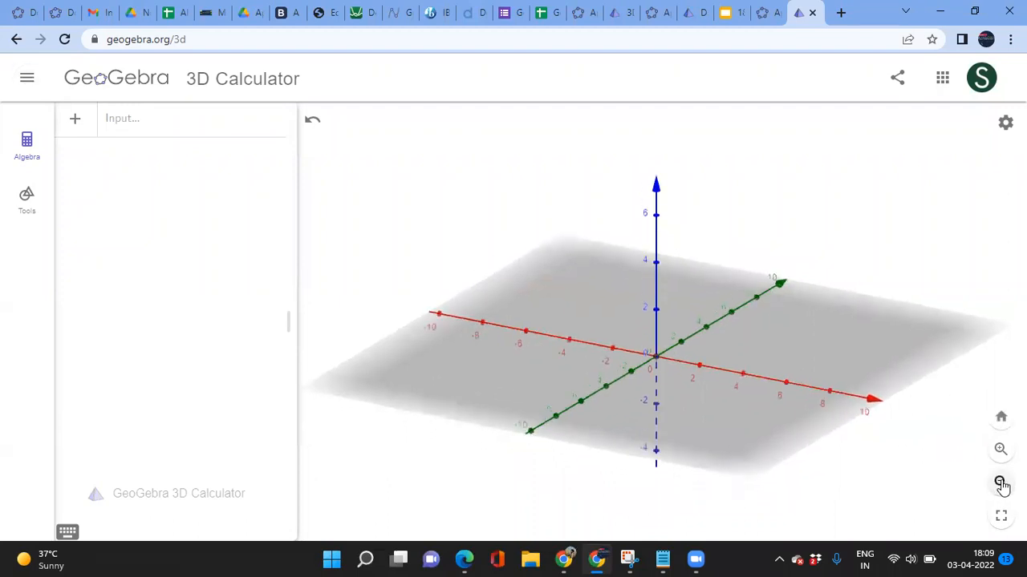
pyautogui.click(1001, 447)
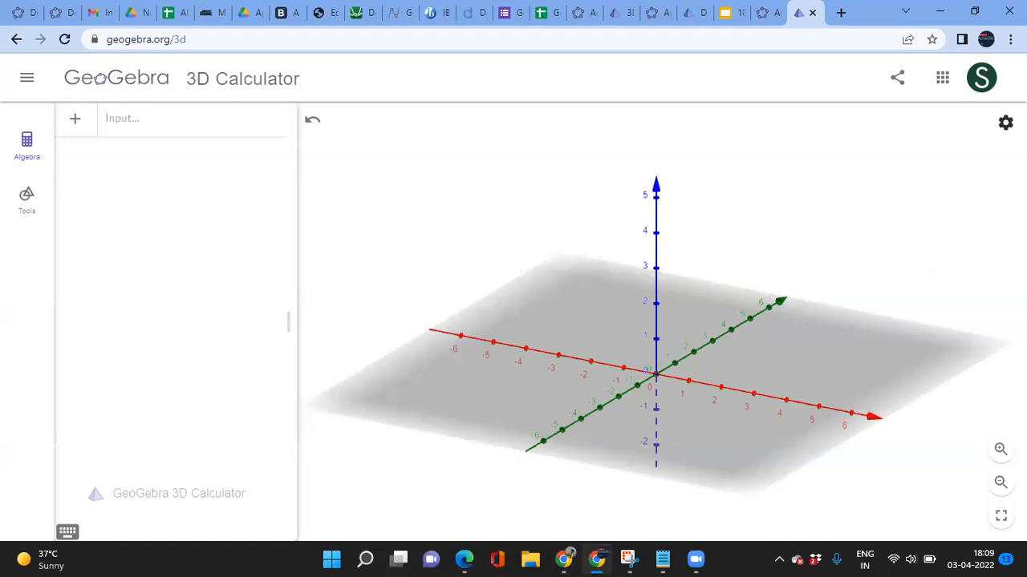
pyautogui.click(1005, 122)
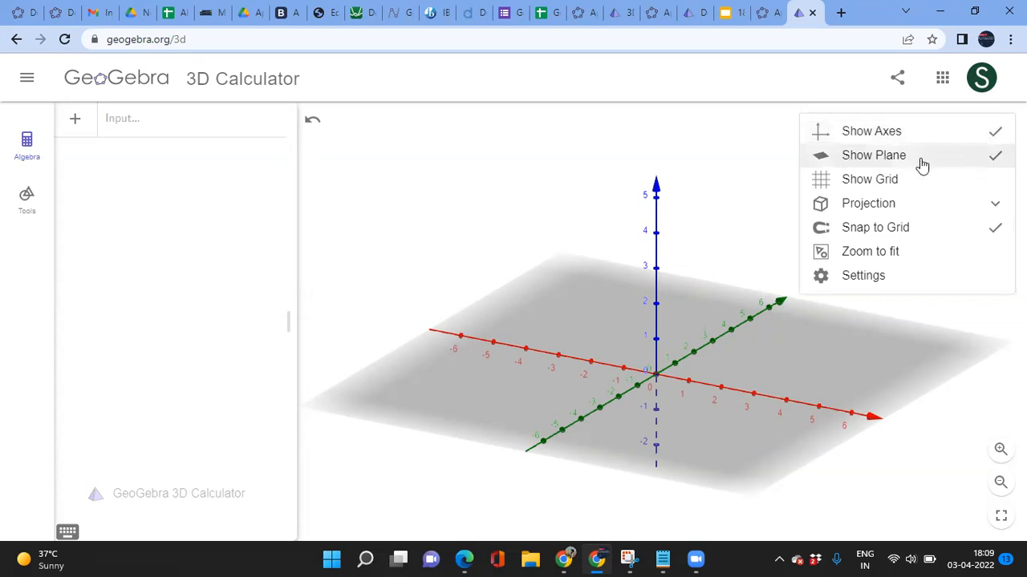
pyautogui.click(993, 158)
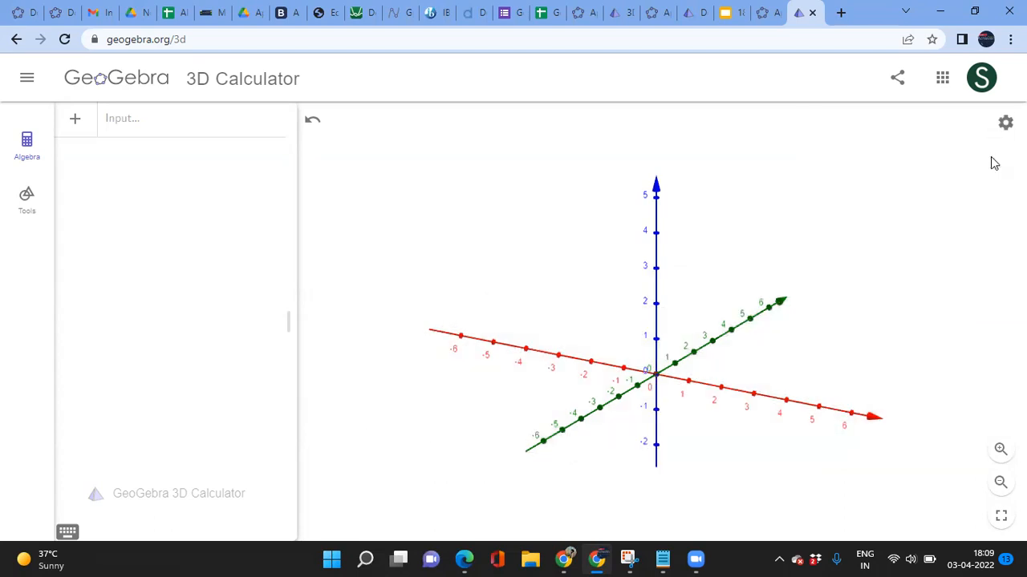
pyautogui.click(1004, 125)
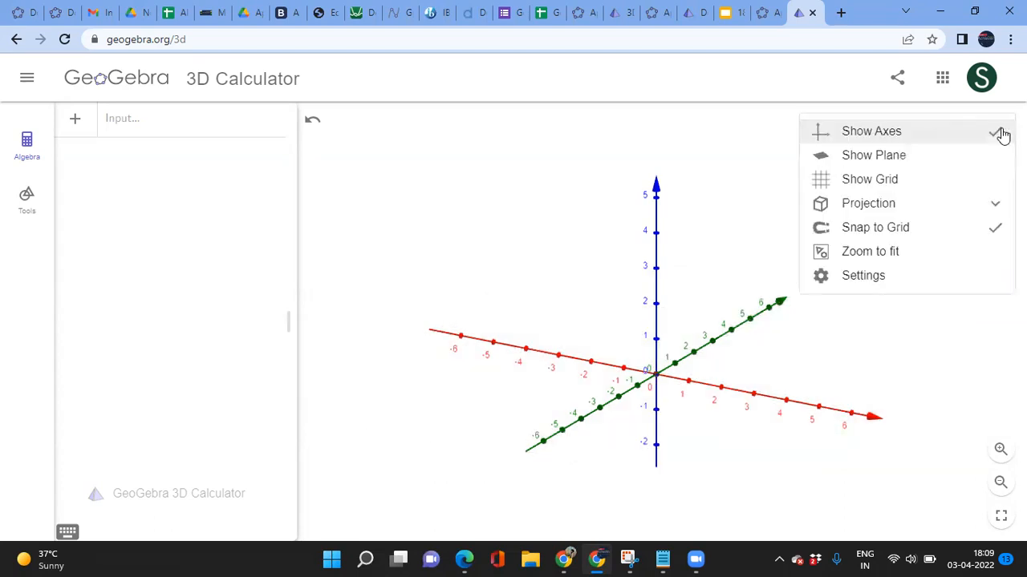
pyautogui.click(896, 141)
pyautogui.click(1005, 124)
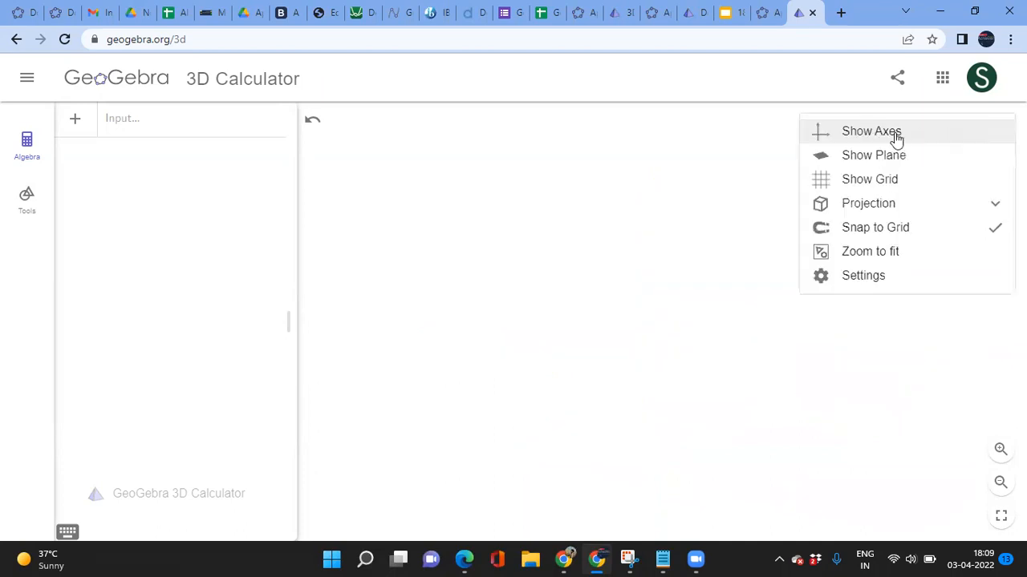
pyautogui.click(836, 141)
pyautogui.click(1000, 128)
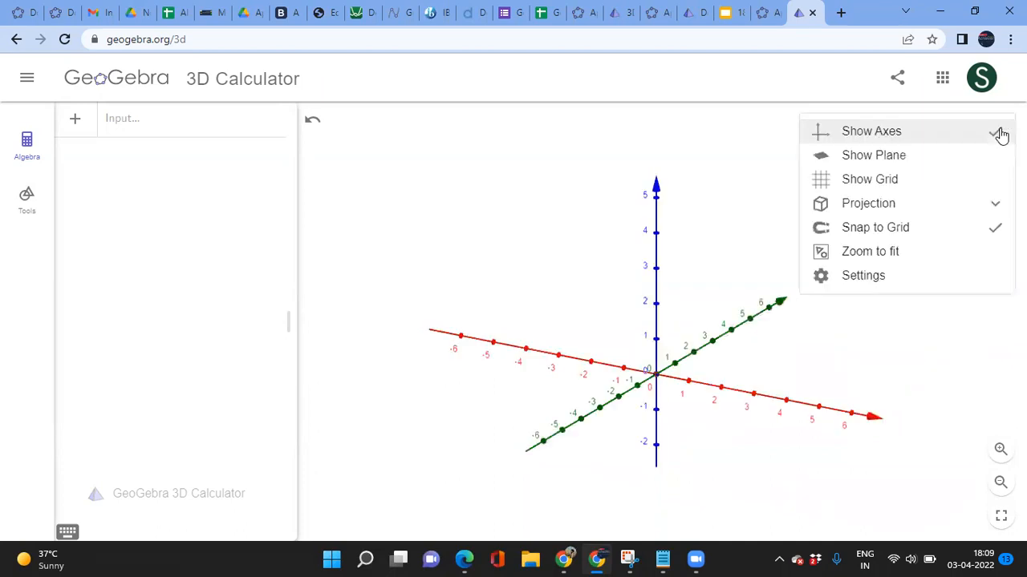
pyautogui.click(870, 186)
pyautogui.moveTo(710, 479)
pyautogui.mouseDown()
pyautogui.moveTo(678, 460)
pyautogui.moveTo(677, 447)
pyautogui.moveTo(695, 475)
pyautogui.moveTo(751, 479)
pyautogui.moveTo(707, 478)
pyautogui.mouseUp()
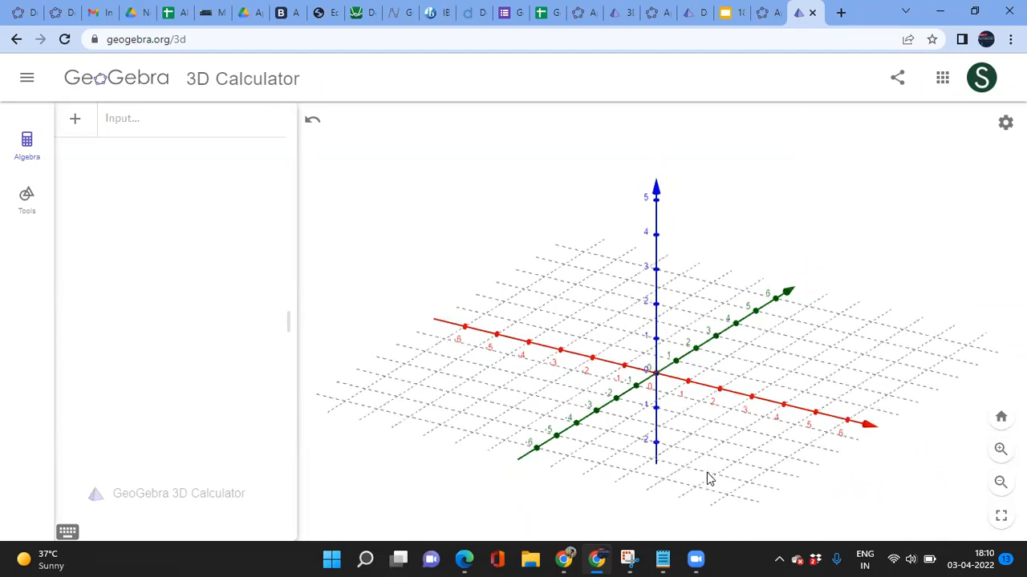
pyautogui.click(146, 128)
pyautogui.write('(')
pyautogui.click(267, 122)
pyautogui.click(288, 122)
pyautogui.click(30, 215)
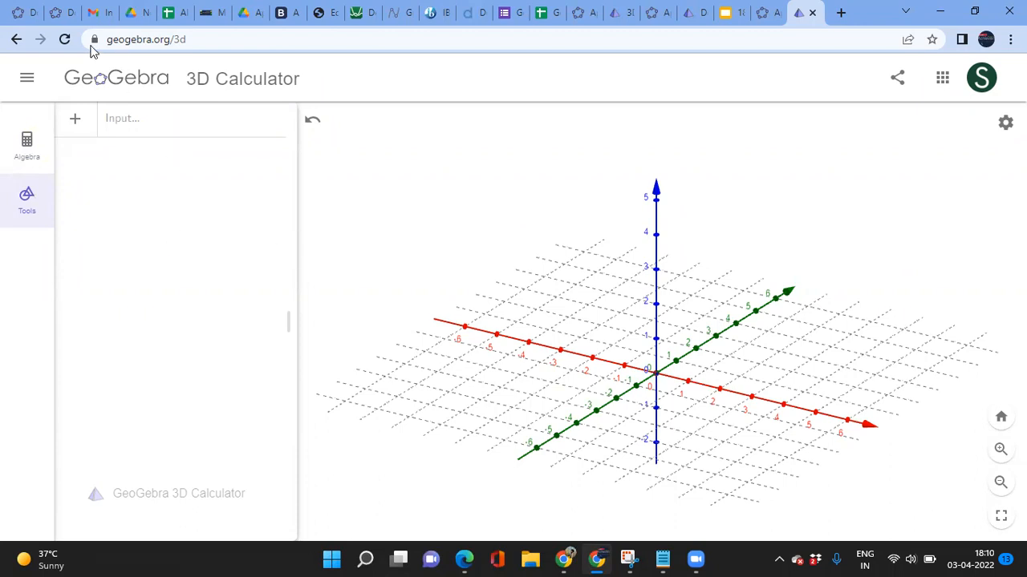
pyautogui.click(64, 42)
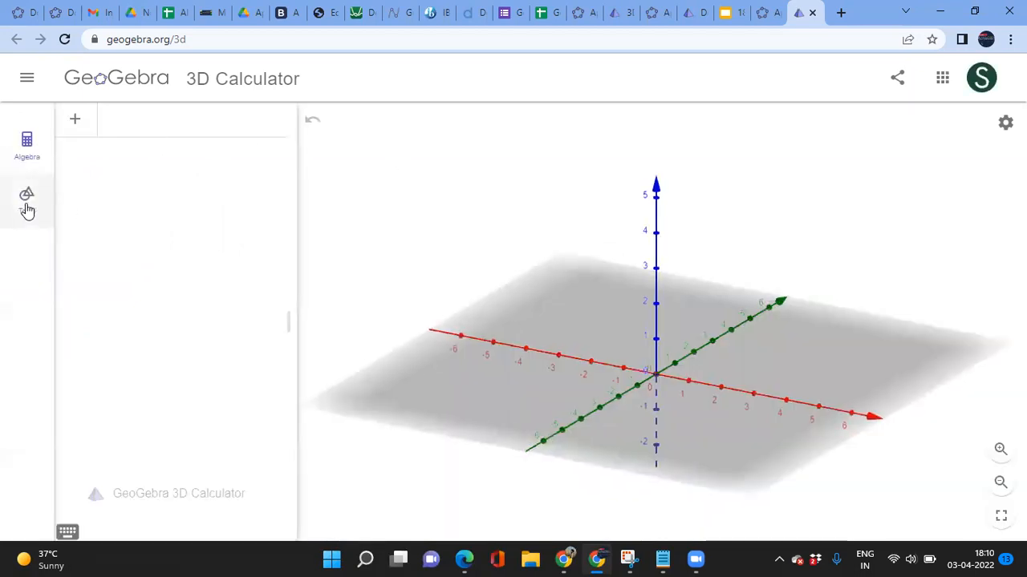
# Step: Expand the Tools panel with MORE and browse the full list, including Solids, Planes and Circles
pyautogui.click(27, 204)
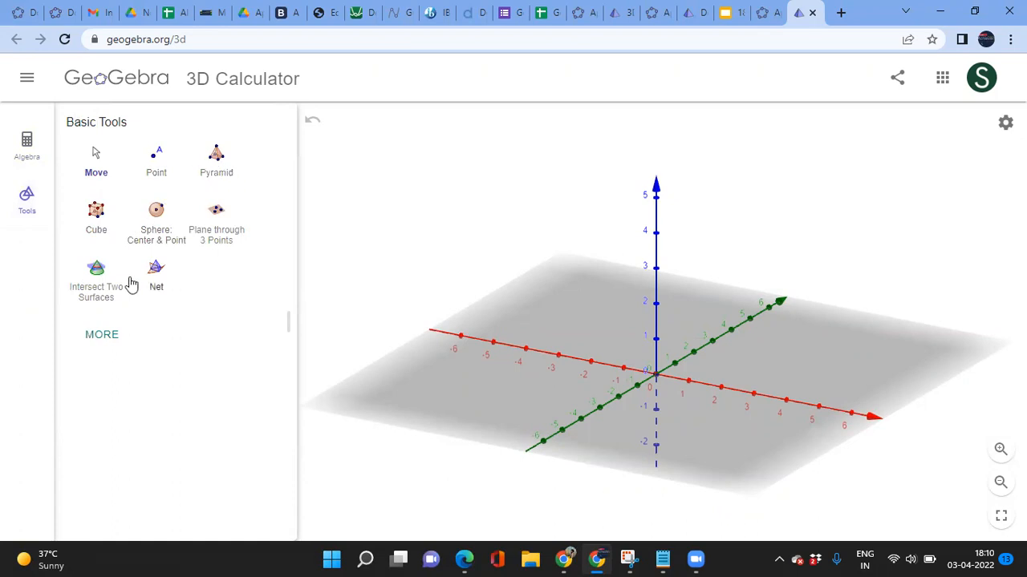
pyautogui.click(102, 336)
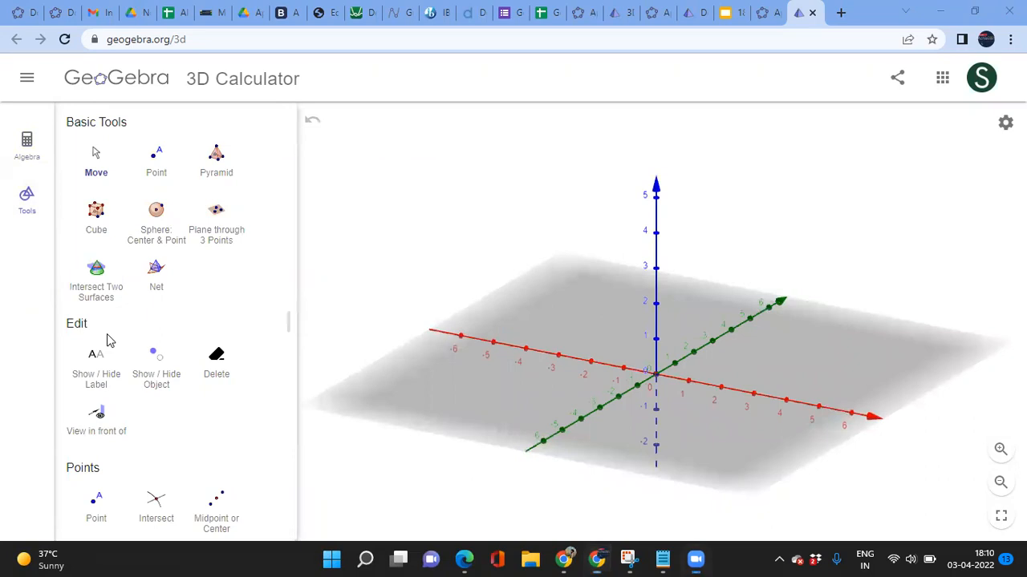
pyautogui.scroll(-5, 180, 389)
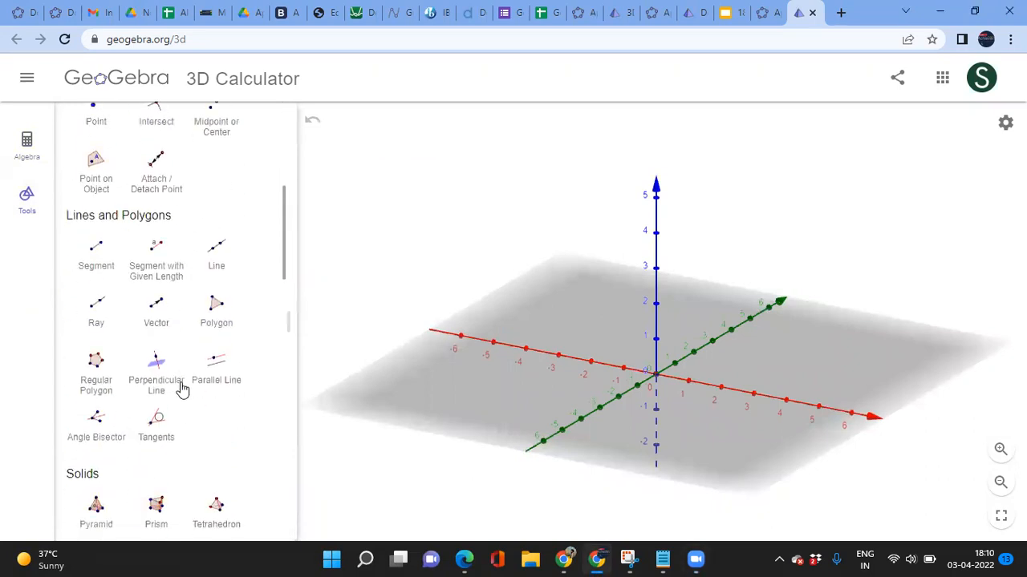
pyautogui.scroll(-8, 181, 389)
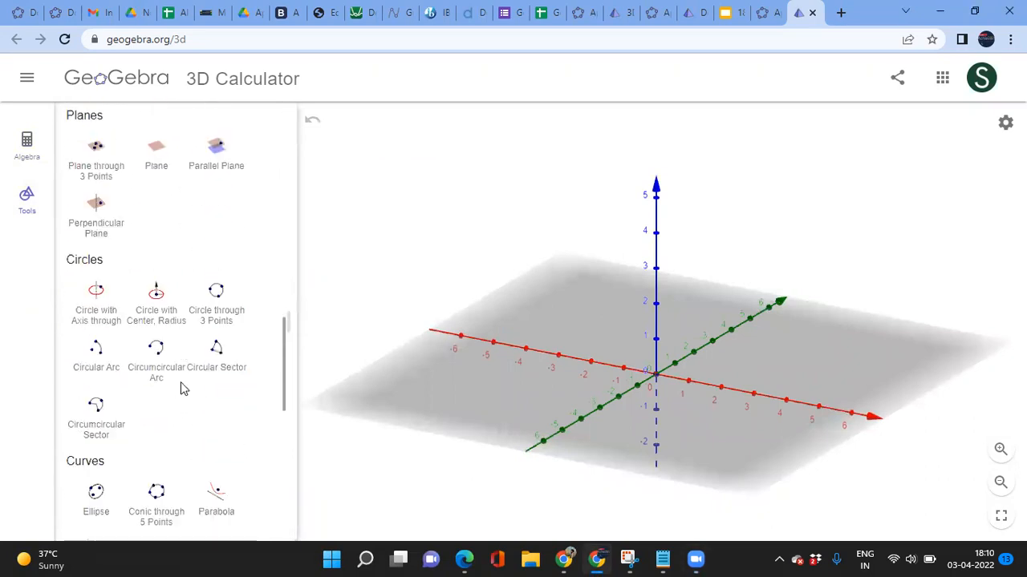
pyautogui.scroll(12, 182, 389)
pyautogui.scroll(-7, 181, 389)
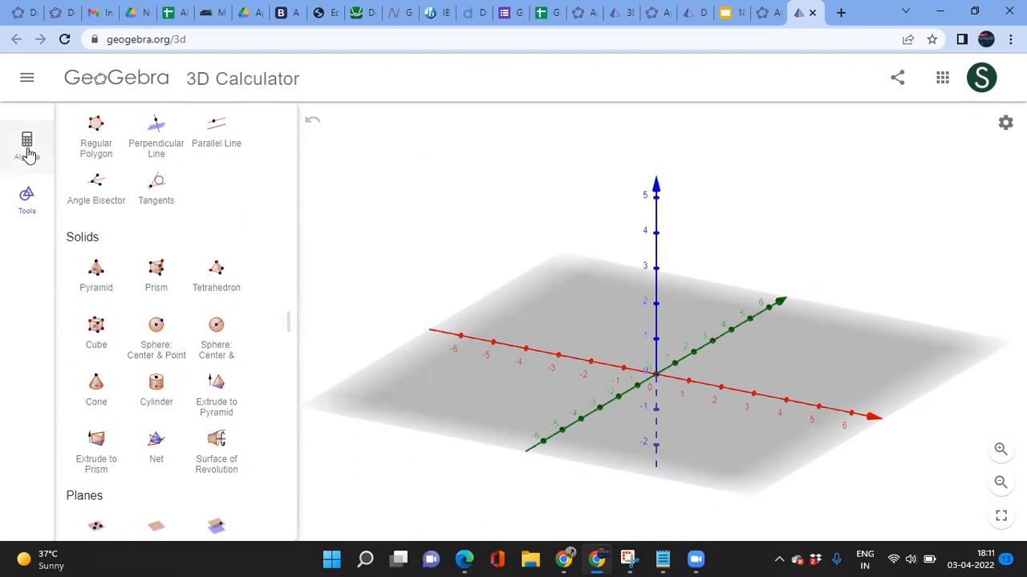
# Step: Enter (2,3,3) in the Algebra input to create point A
pyautogui.click(27, 151)
pyautogui.click(148, 128)
pyautogui.write('(')
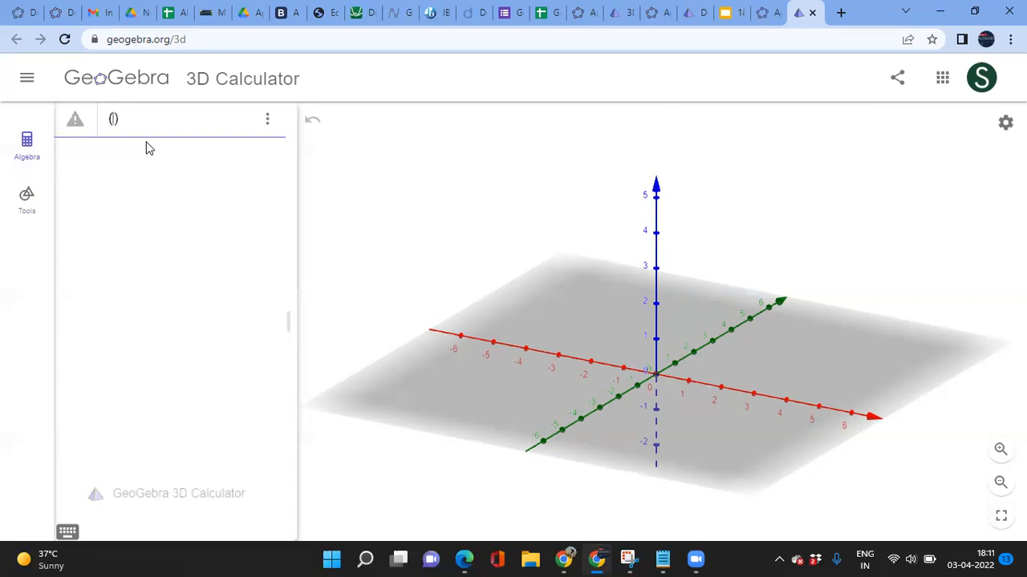
pyautogui.write('2,3,4')
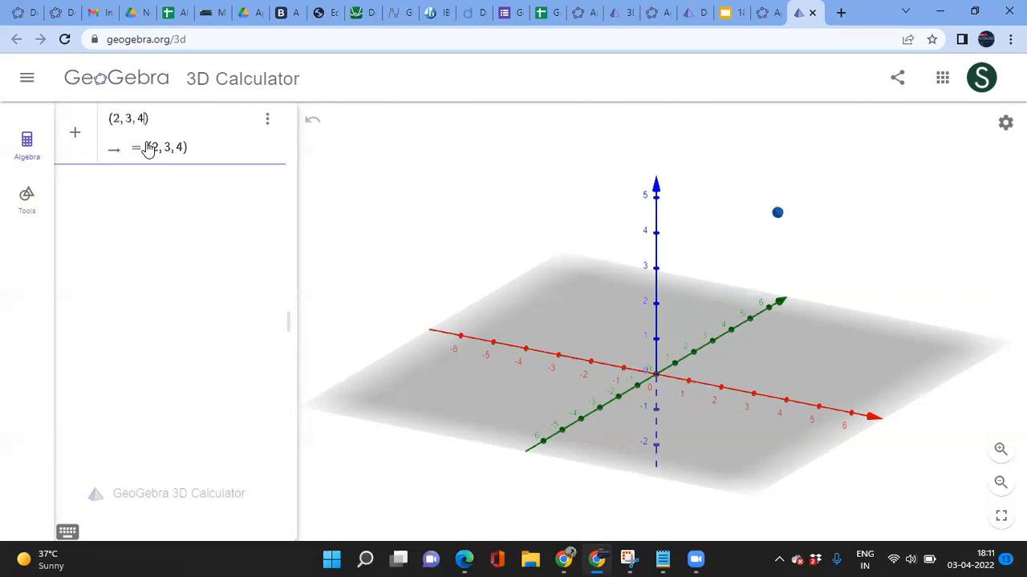
pyautogui.press('BackSpace')
pyautogui.write('0')
pyautogui.write('3')
pyautogui.press('Return')
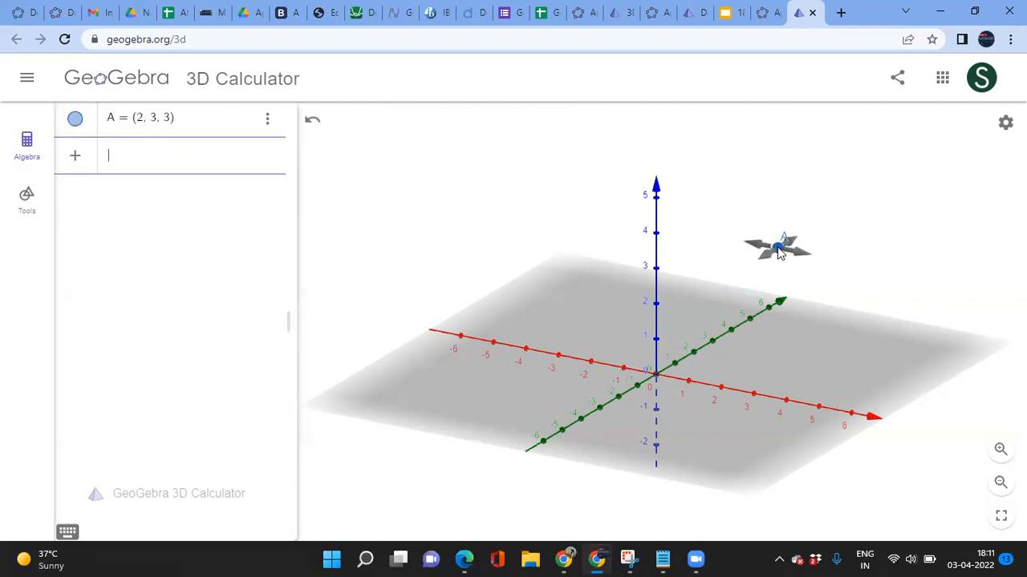
# Step: Drag point A to about (2.03, 2.36, 3) and hide it from the 3D view
pyautogui.moveTo(779, 252); pyautogui.dragTo(761, 269)
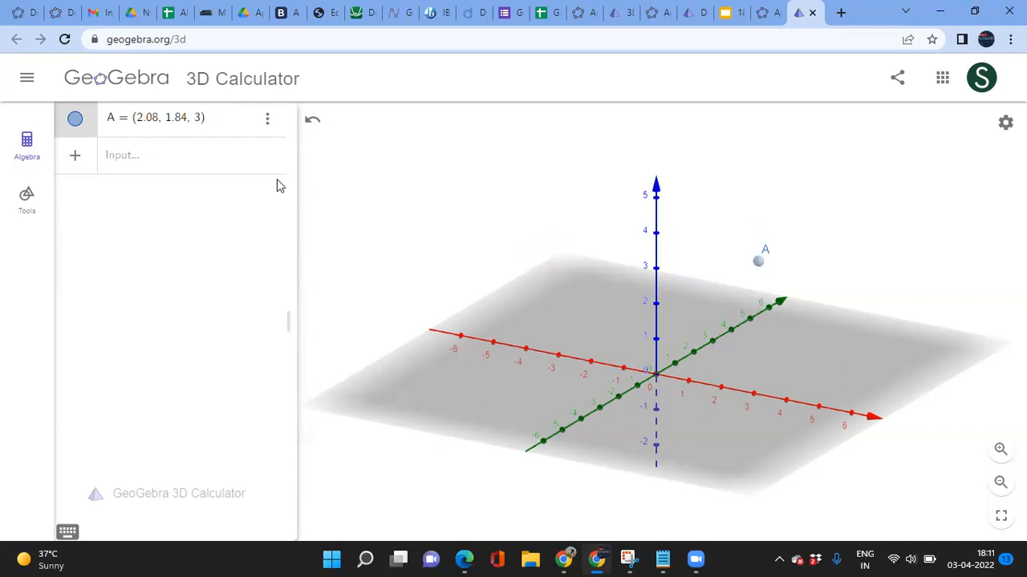
pyautogui.moveTo(762, 267)
pyautogui.mouseDown()
pyautogui.moveTo(738, 284)
pyautogui.moveTo(744, 273)
pyautogui.moveTo(742, 288)
pyautogui.moveTo(758, 270)
pyautogui.moveTo(743, 222)
pyautogui.moveTo(758, 309)
pyautogui.moveTo(710, 302)
pyautogui.moveTo(778, 270)
pyautogui.moveTo(757, 240)
pyautogui.moveTo(768, 263)
pyautogui.moveTo(770, 250)
pyautogui.mouseUp()
pyautogui.click(74, 121)
pyautogui.click(120, 162)
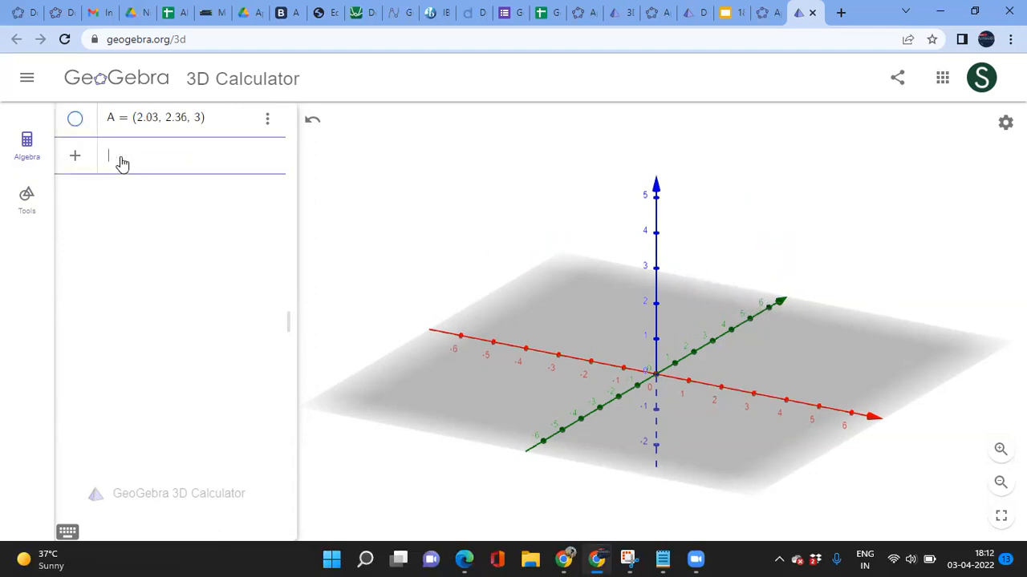
# Step: Enter (a,b,c) to create sliders a, b, c and point B
pyautogui.write('(a, b, c')
pyautogui.moveTo(73, 162)
pyautogui.click(160, 164)
pyautogui.press('Return')
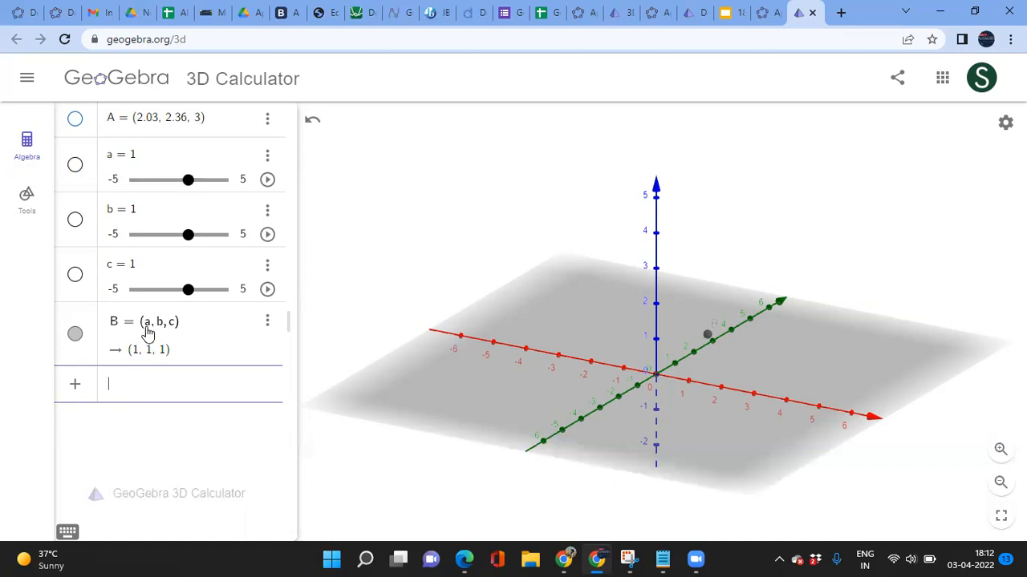
# Step: Adjust sliders a, b and c so point B sits at (-1.1, 0, 0)
pyautogui.click(186, 182)
pyautogui.moveTo(186, 183); pyautogui.dragTo(165, 194)
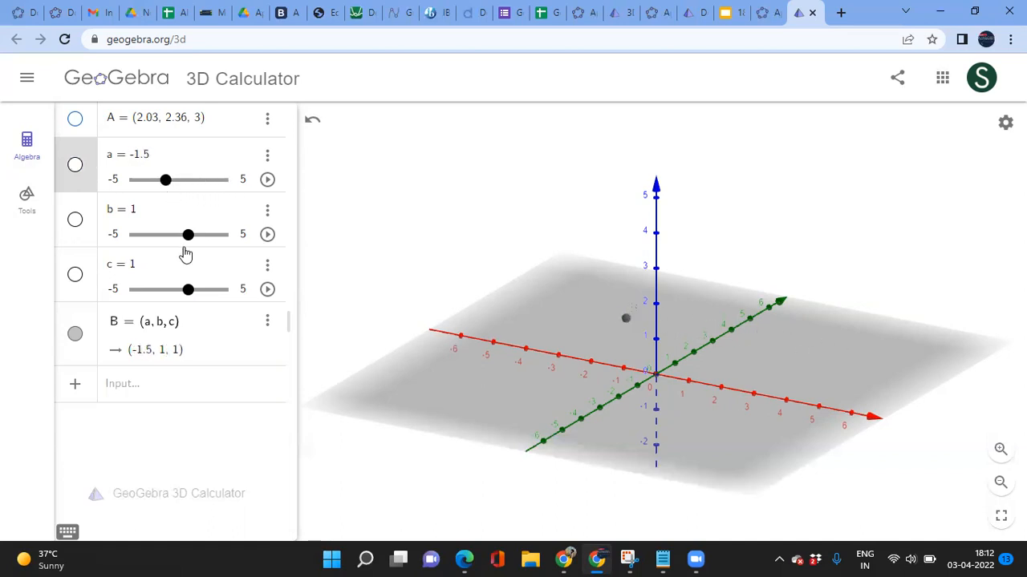
pyautogui.moveTo(189, 239)
pyautogui.mouseDown()
pyautogui.moveTo(160, 243)
pyautogui.moveTo(178, 242)
pyautogui.mouseUp()
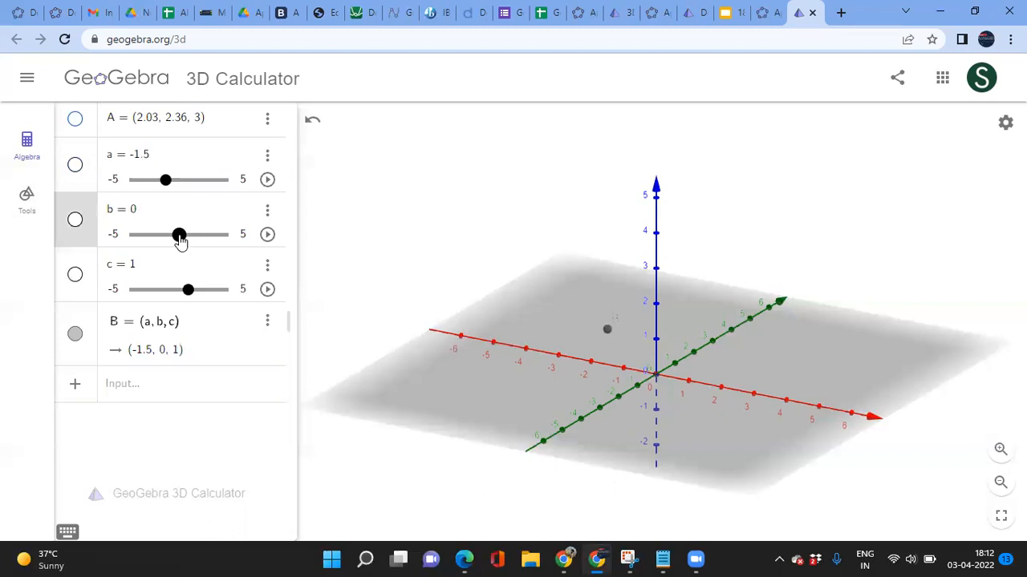
pyautogui.moveTo(166, 180); pyautogui.dragTo(190, 193)
pyautogui.moveTo(186, 292); pyautogui.dragTo(181, 295)
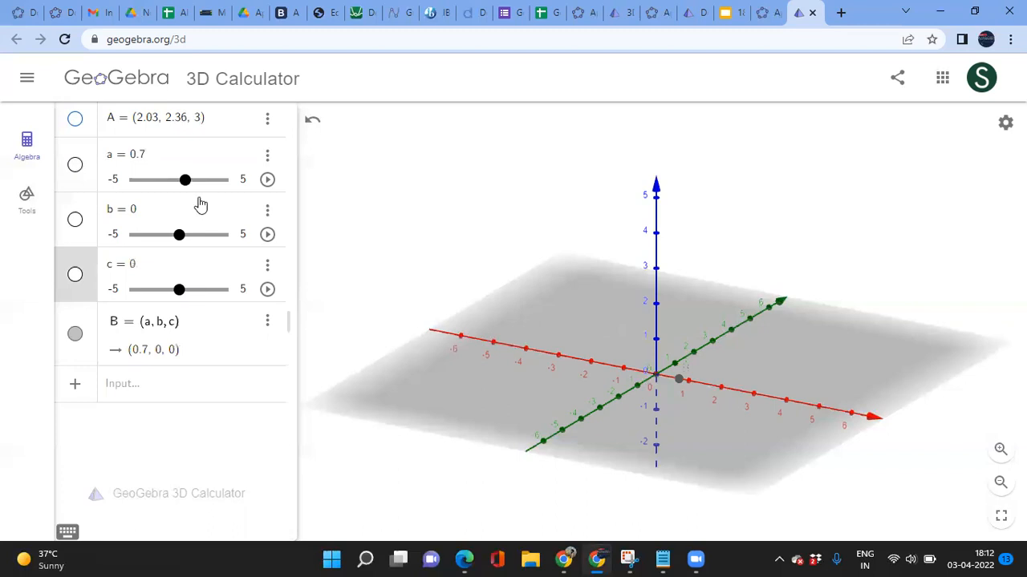
pyautogui.moveTo(184, 182); pyautogui.dragTo(174, 202)
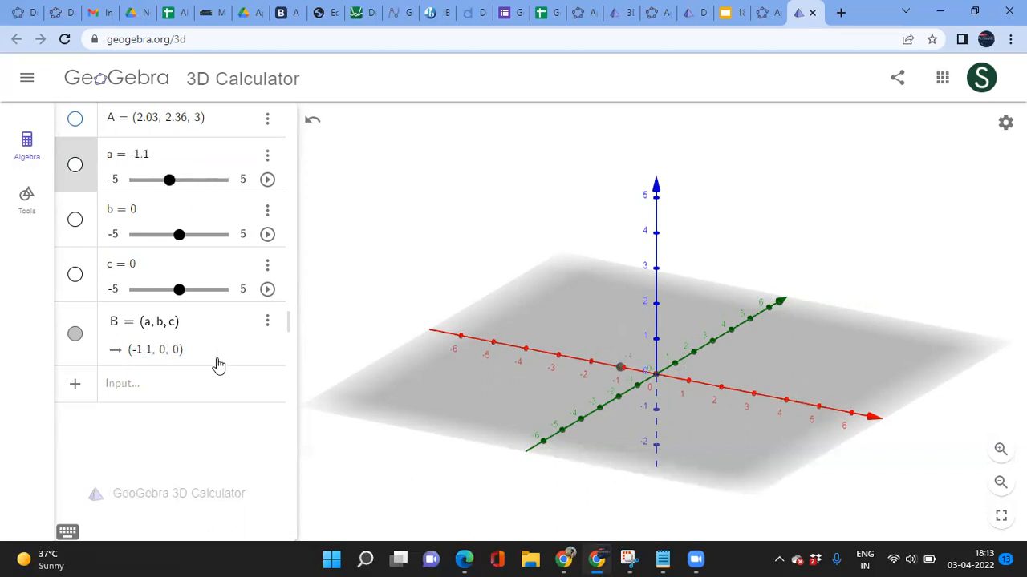
# Step: Set slider a's colour to blue (#0000FF) in its object settings
pyautogui.click(269, 324)
pyautogui.click(290, 396)
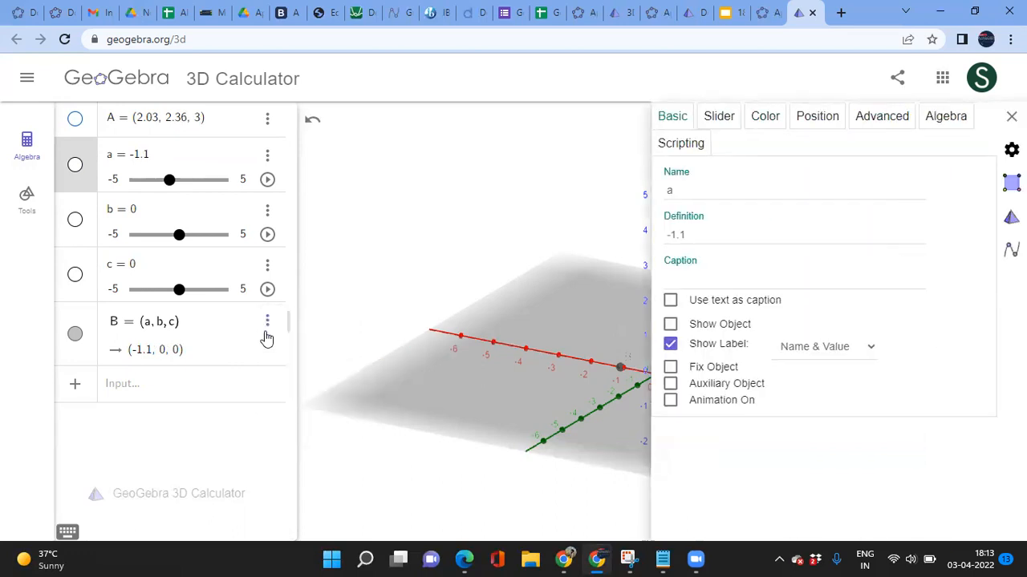
pyautogui.click(766, 119)
pyautogui.click(692, 186)
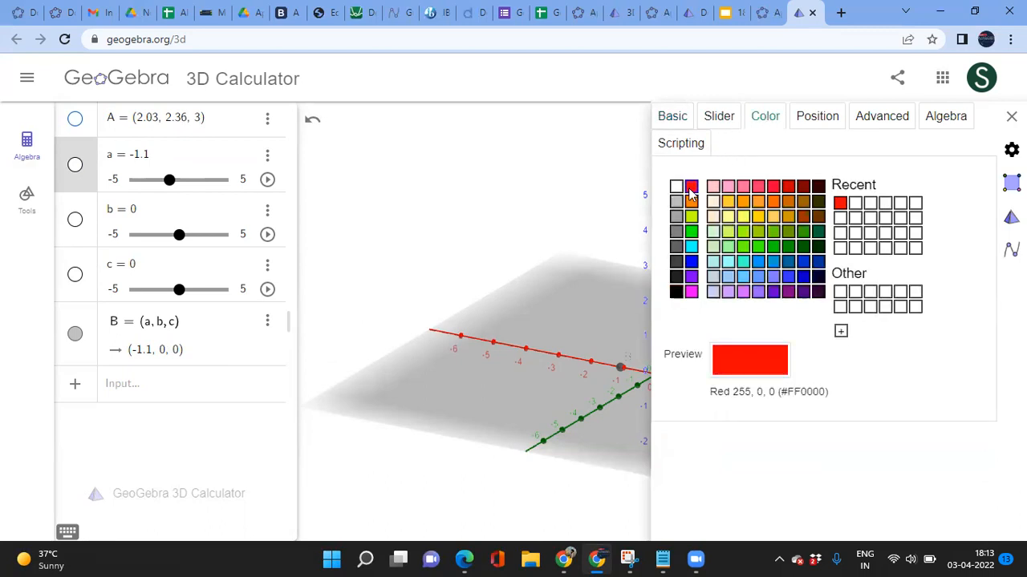
pyautogui.click(692, 263)
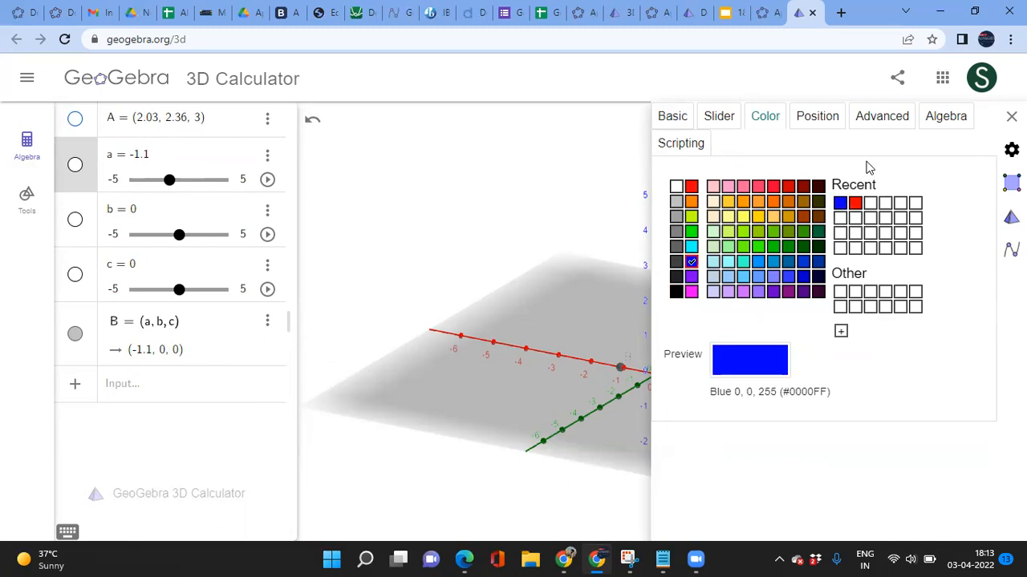
pyautogui.click(1011, 116)
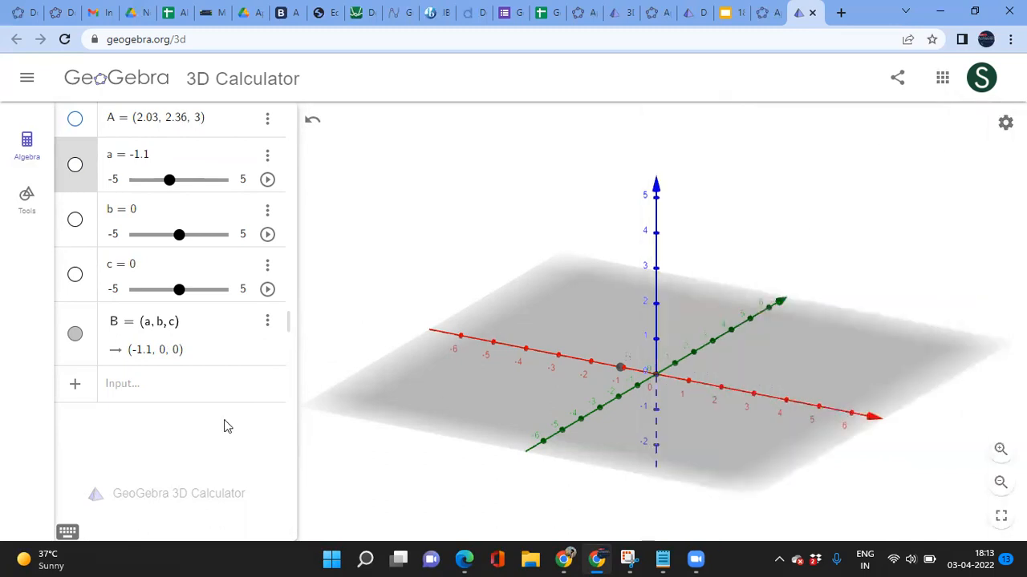
# Step: Colour point B blue (#0000FF) through its settings' Color tab
pyautogui.click(163, 408)
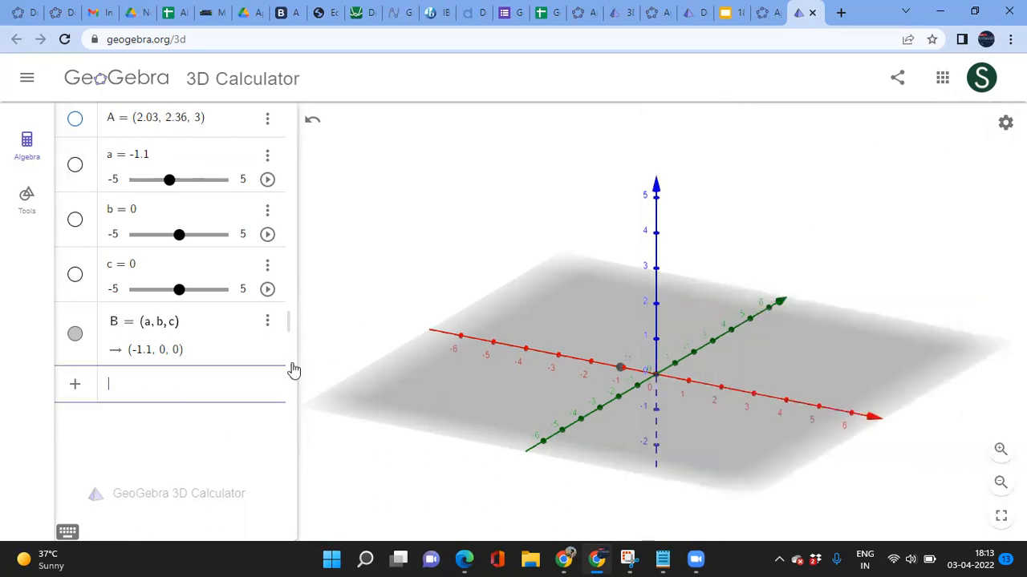
pyautogui.moveTo(620, 371); pyautogui.dragTo(702, 478)
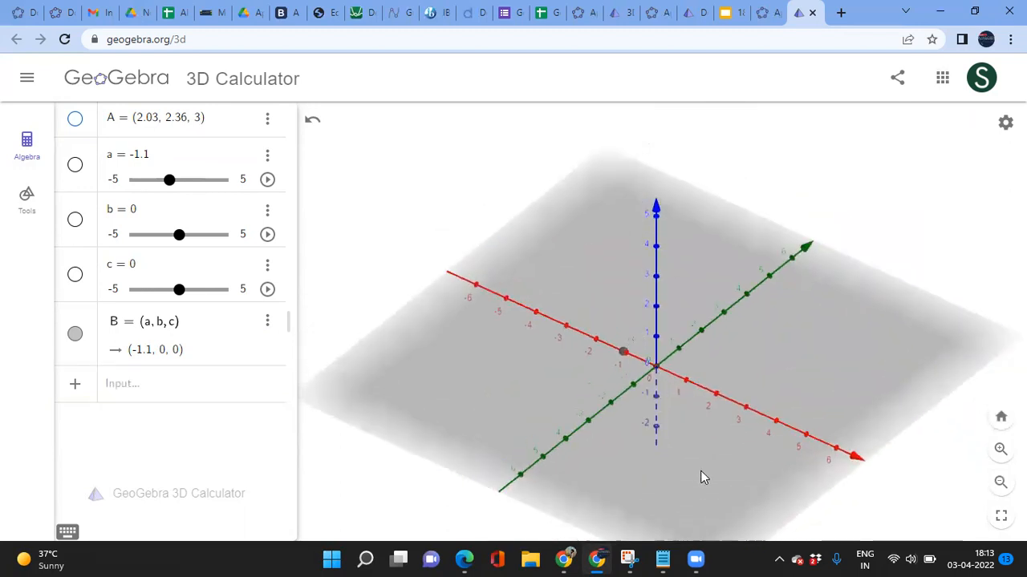
pyautogui.click(267, 327)
pyautogui.click(290, 395)
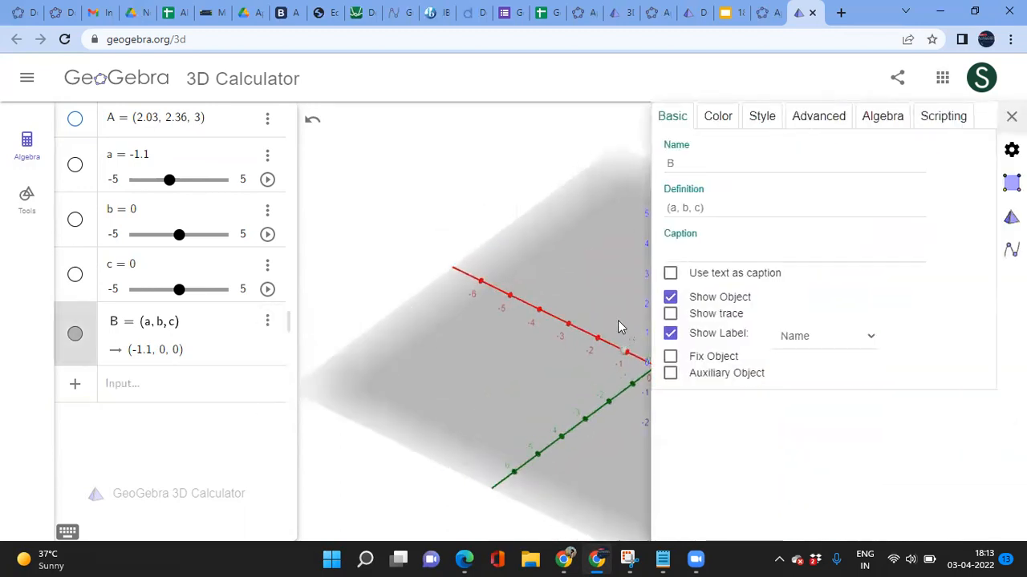
pyautogui.click(732, 125)
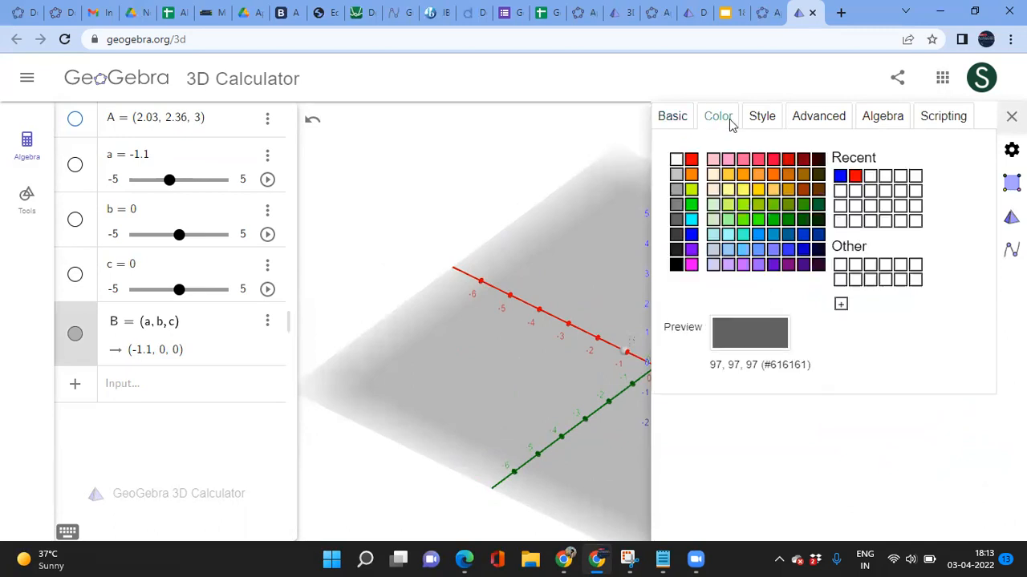
pyautogui.click(691, 234)
pyautogui.click(1011, 116)
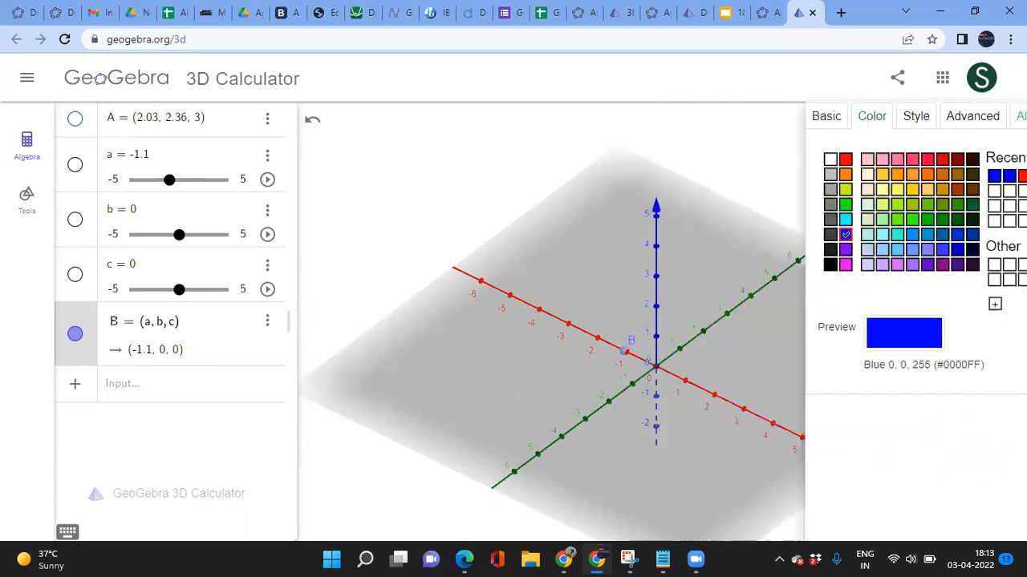
pyautogui.moveTo(573, 345); pyautogui.dragTo(597, 397)
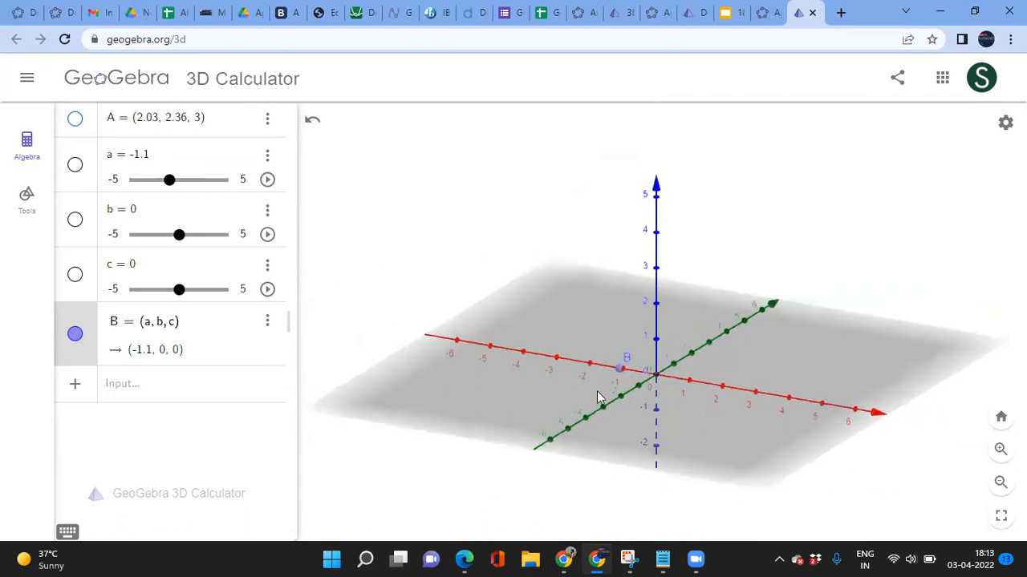
# Step: Drag slider b to 3 and slider c to 1.7, lifting B to (-1.1, 3, 1.7)
pyautogui.click(622, 372)
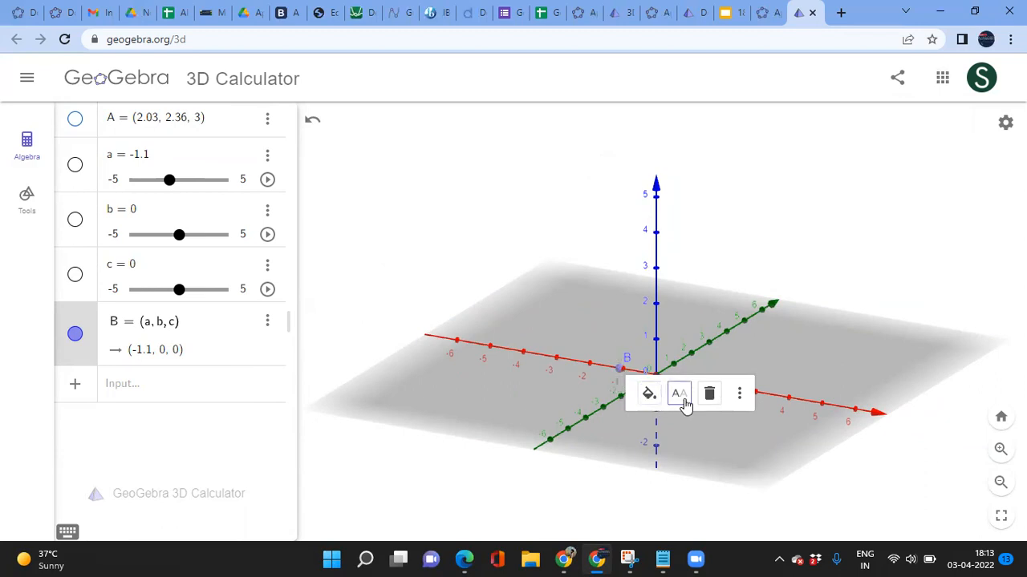
pyautogui.click(125, 407)
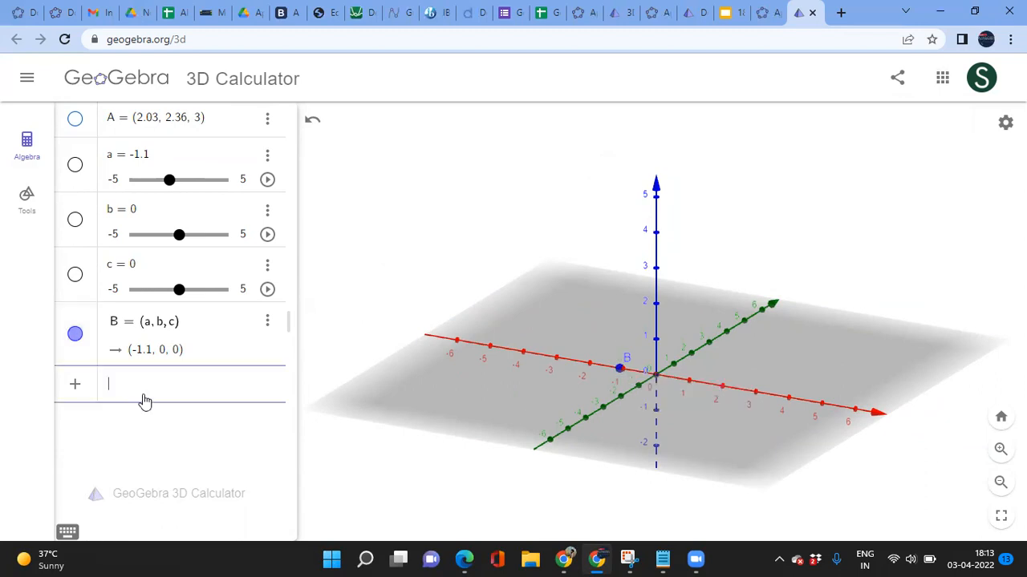
pyautogui.moveTo(179, 238); pyautogui.dragTo(206, 248)
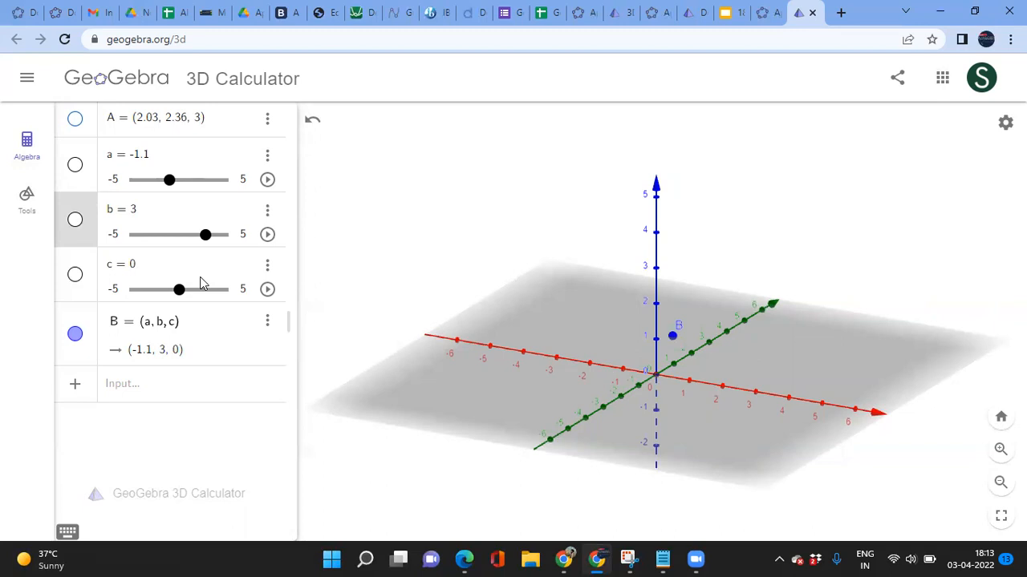
pyautogui.click(179, 292)
pyautogui.moveTo(187, 295)
pyautogui.mouseDown()
pyautogui.moveTo(204, 297)
pyautogui.moveTo(171, 297)
pyautogui.moveTo(211, 297)
pyautogui.moveTo(145, 292)
pyautogui.moveTo(194, 294)
pyautogui.mouseUp()
pyautogui.moveTo(759, 438); pyautogui.dragTo(717, 436)
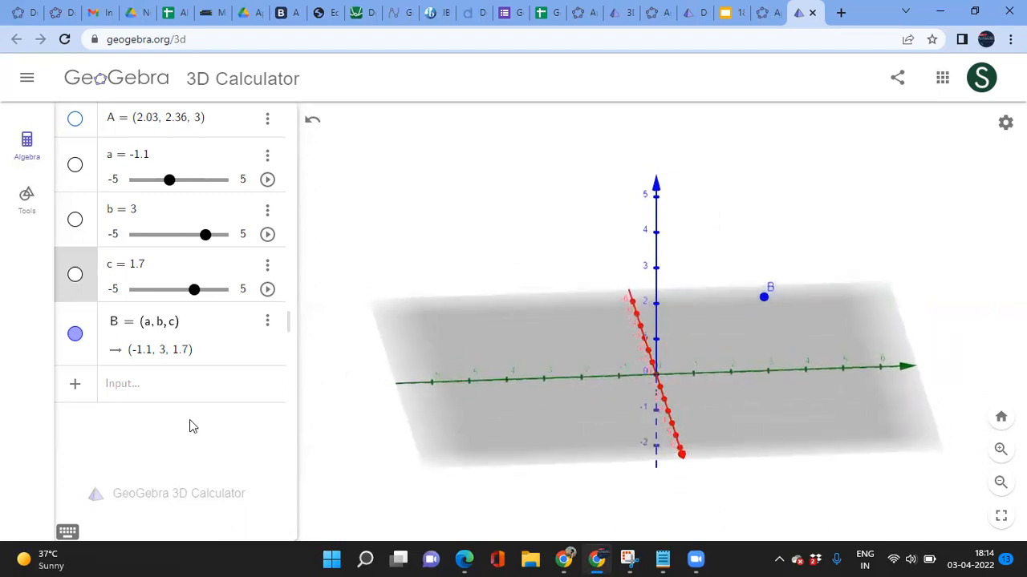
pyautogui.click(148, 386)
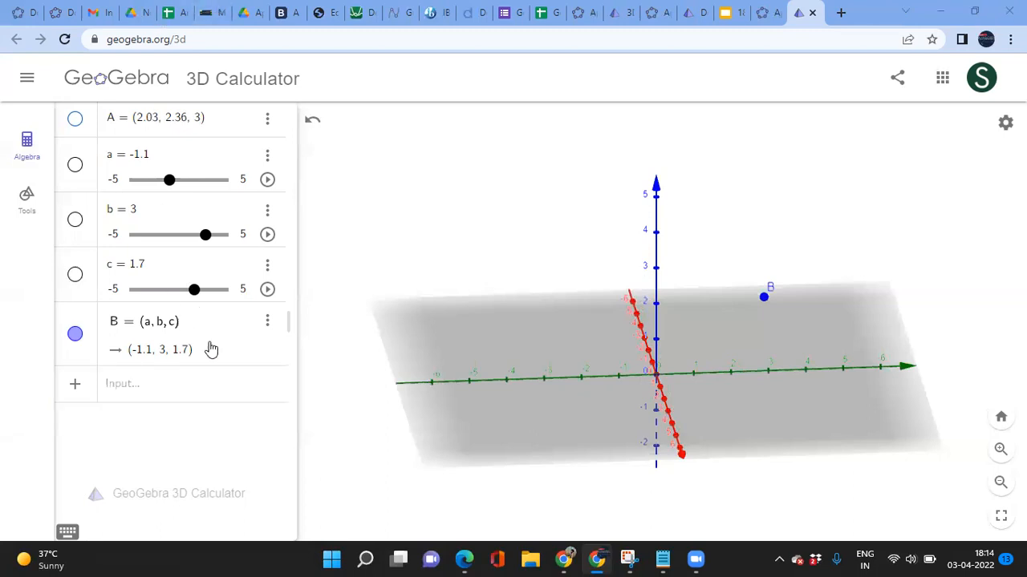
# Step: Draw segment f = Segment(O, B) from the origin to point B, length 3.62
pyautogui.click(135, 400)
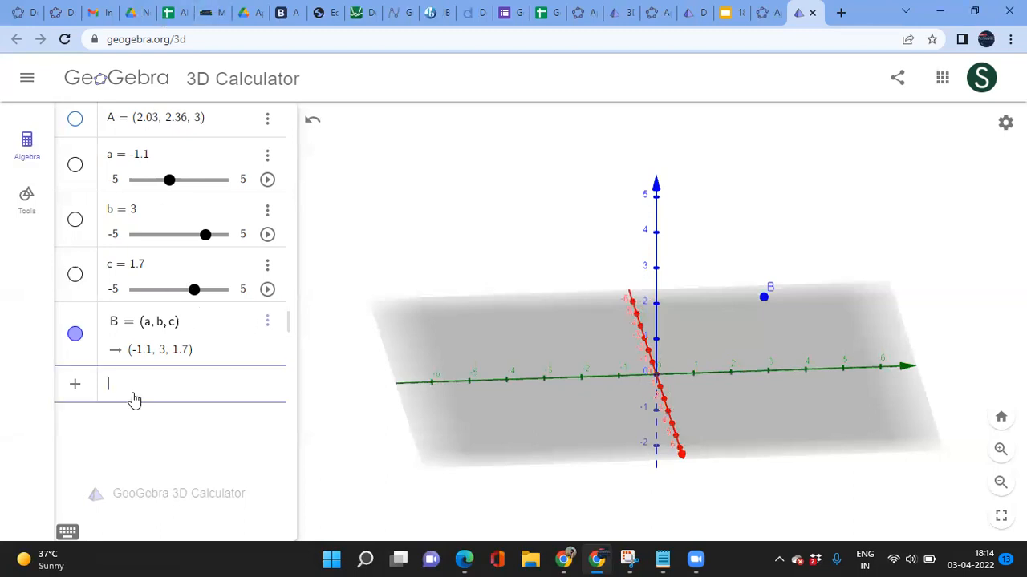
pyautogui.write('segm')
pyautogui.press('Return')
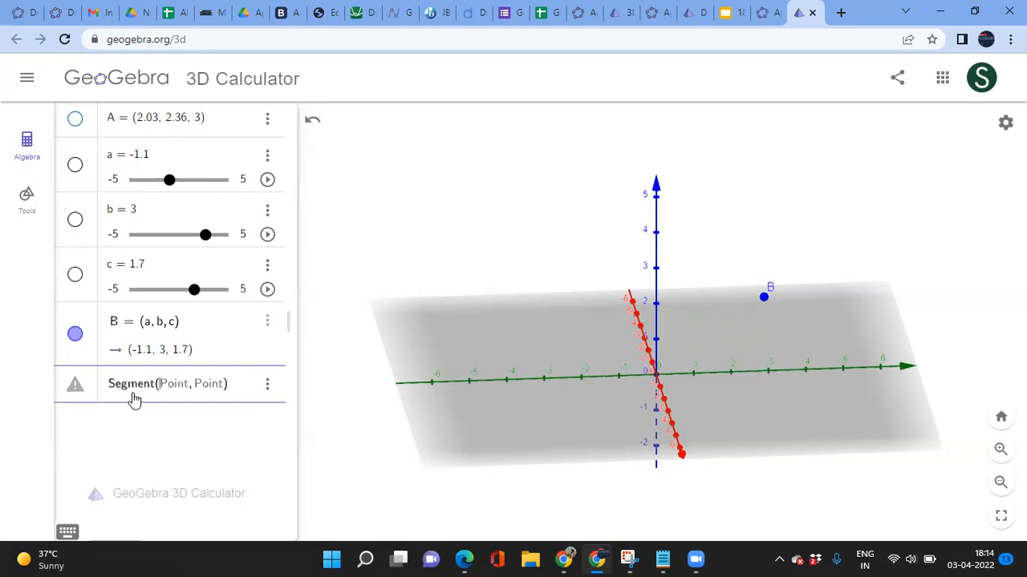
pyautogui.write('O, B')
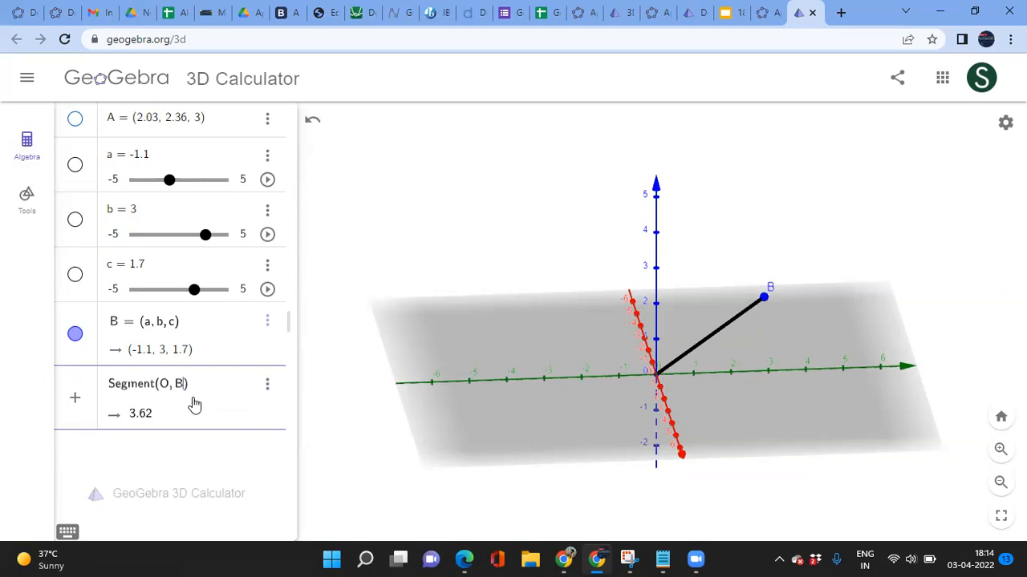
pyautogui.press('BackSpace')
pyautogui.write('b')
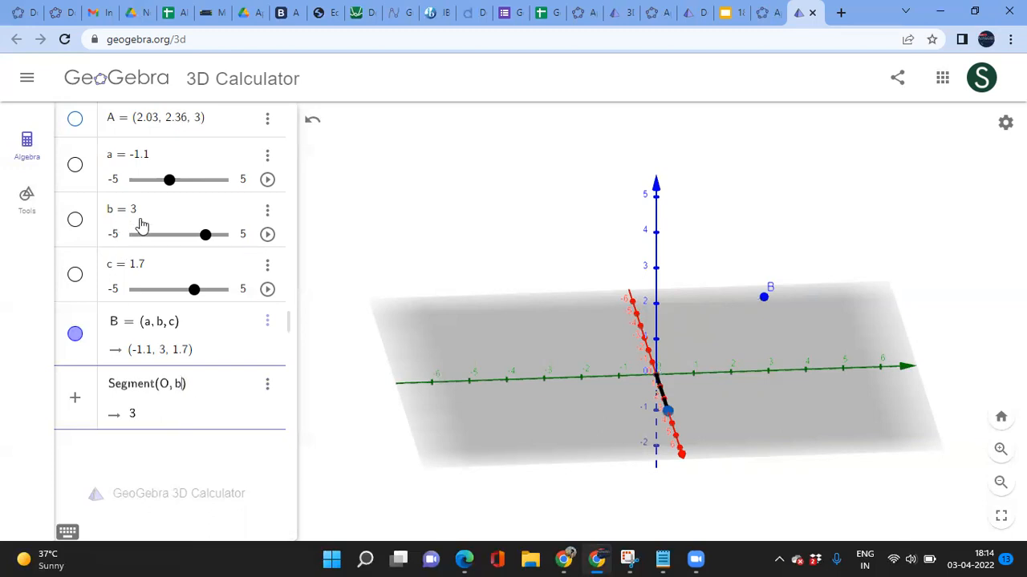
pyautogui.press('BackSpace')
pyautogui.write('B')
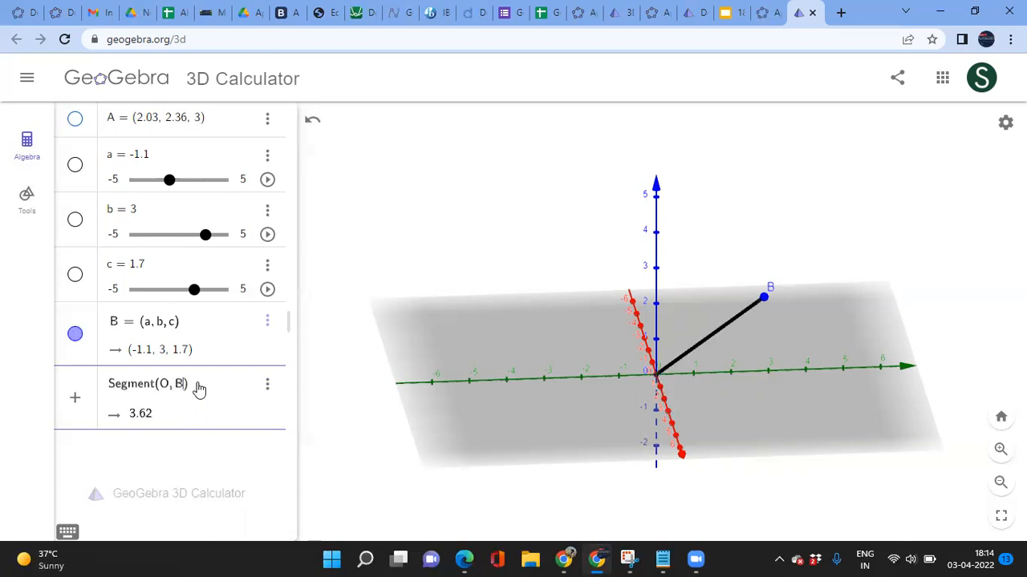
pyautogui.press('Return')
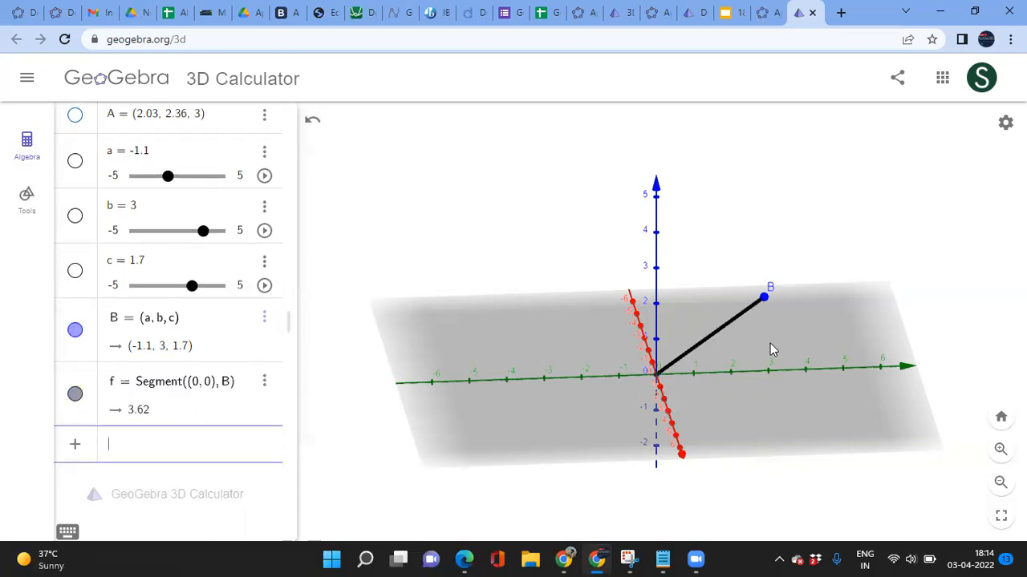
# Step: Raise point B and adjust sliders a and b so B sits at (0.1, -3, 2)
pyautogui.moveTo(819, 328)
pyautogui.mouseDown()
pyautogui.moveTo(779, 346)
pyautogui.moveTo(789, 309)
pyautogui.moveTo(807, 332)
pyautogui.moveTo(823, 326)
pyautogui.mouseUp()
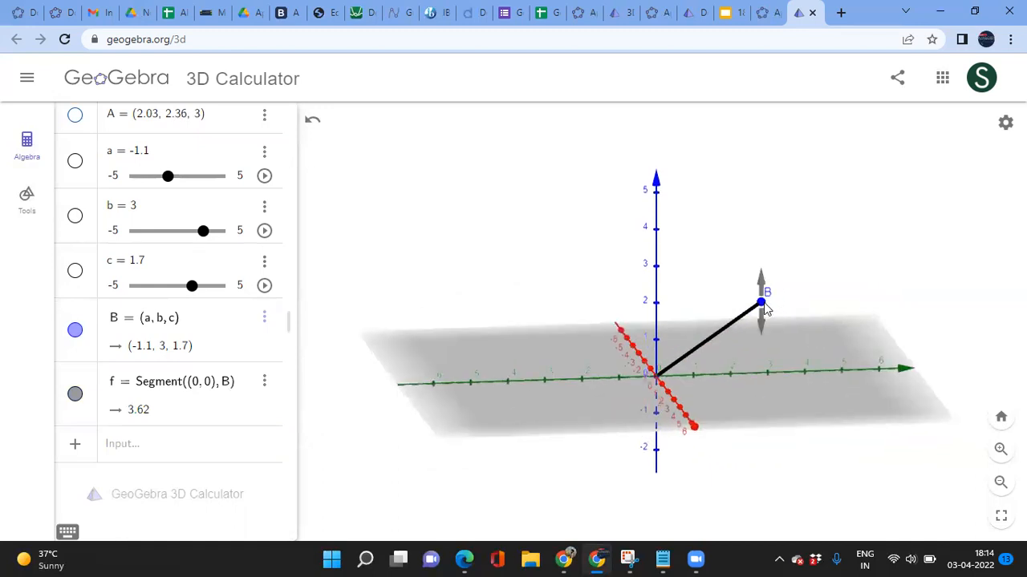
pyautogui.moveTo(763, 305); pyautogui.dragTo(762, 284)
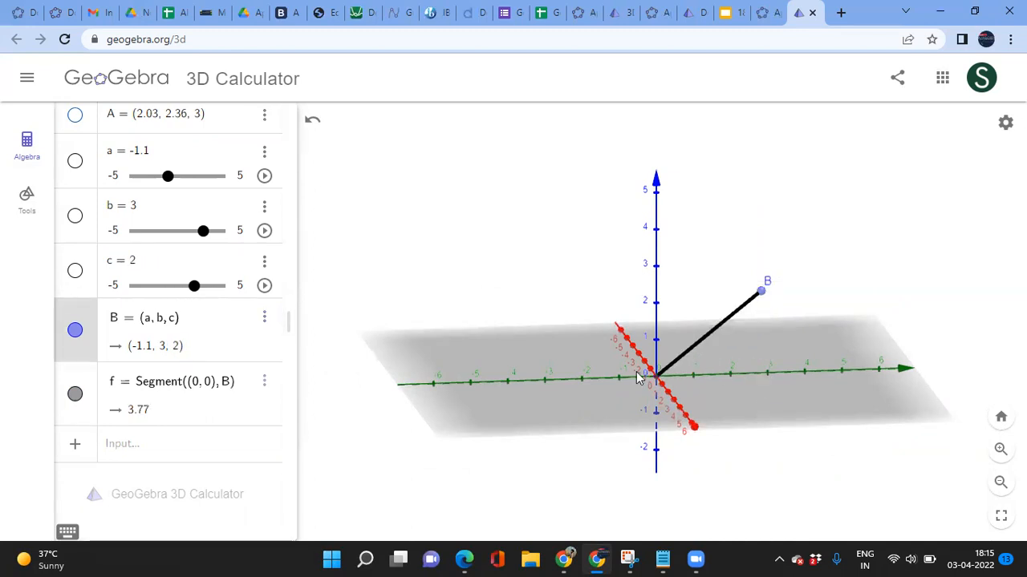
pyautogui.moveTo(854, 409); pyautogui.dragTo(818, 428)
pyautogui.moveTo(203, 231); pyautogui.dragTo(154, 240)
pyautogui.moveTo(166, 176); pyautogui.dragTo(182, 190)
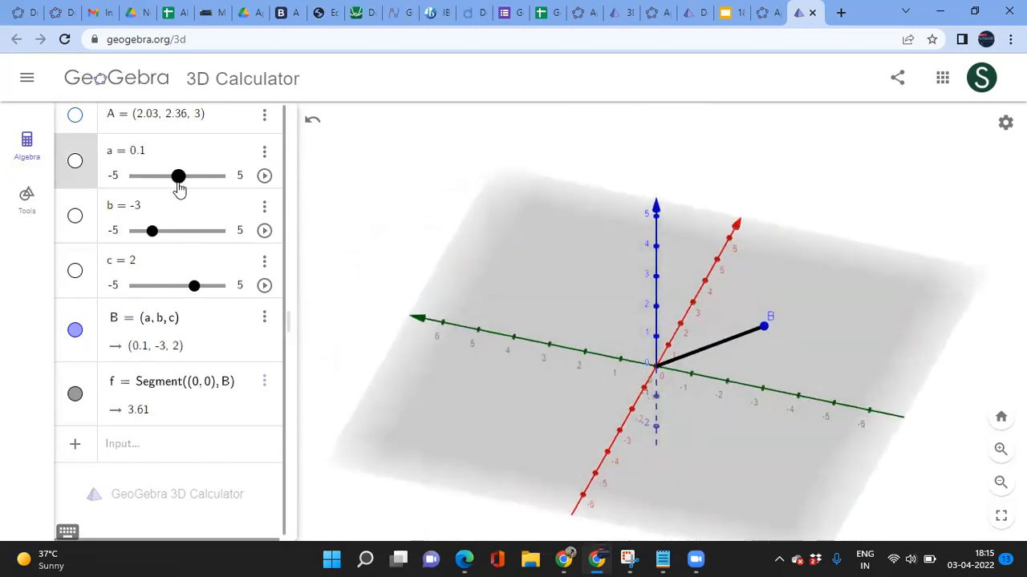
pyautogui.click(1000, 420)
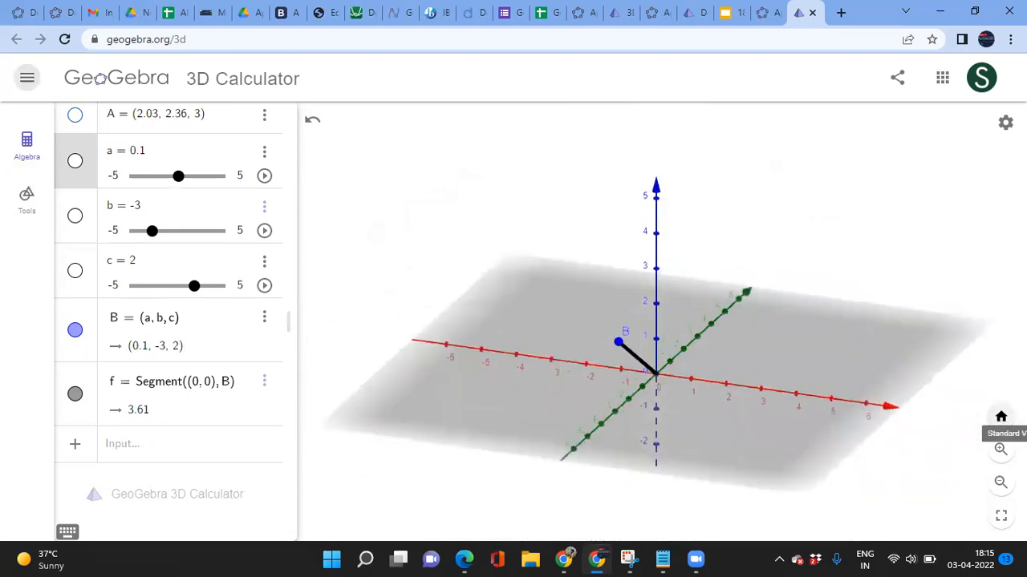
pyautogui.click(143, 455)
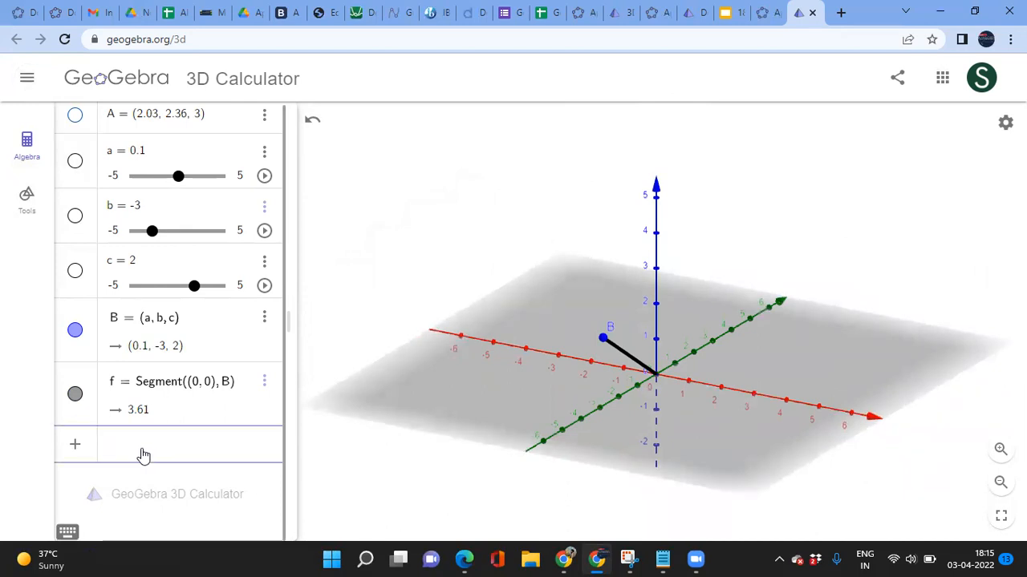
pyautogui.click(27, 201)
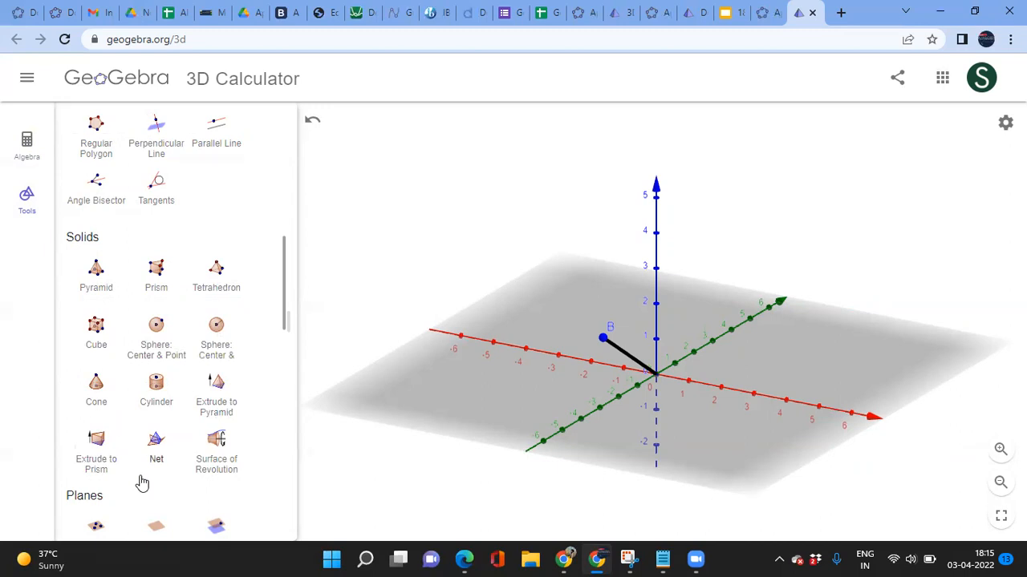
pyautogui.scroll(-2, 140, 482)
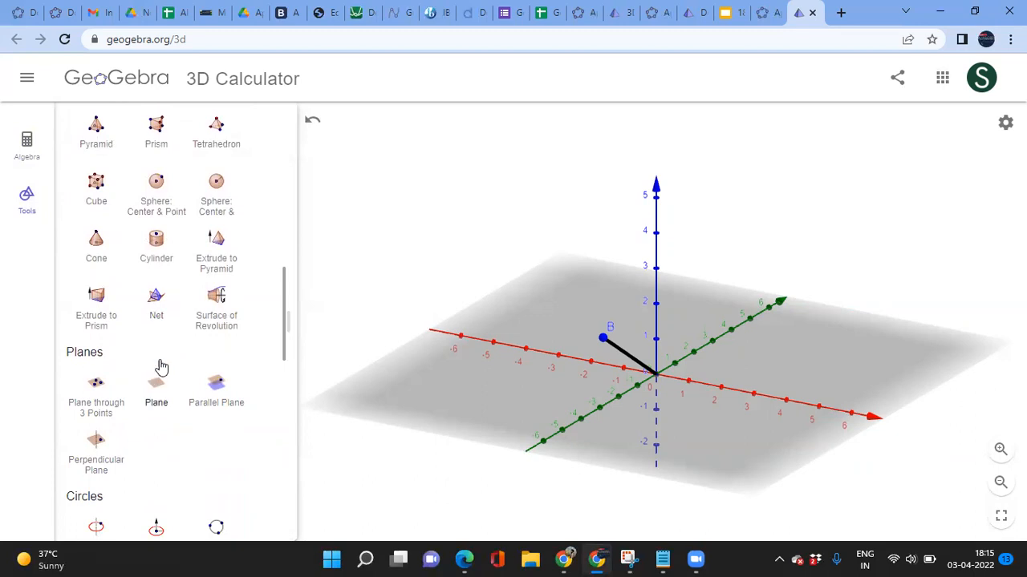
pyautogui.scroll(-2, 178, 456)
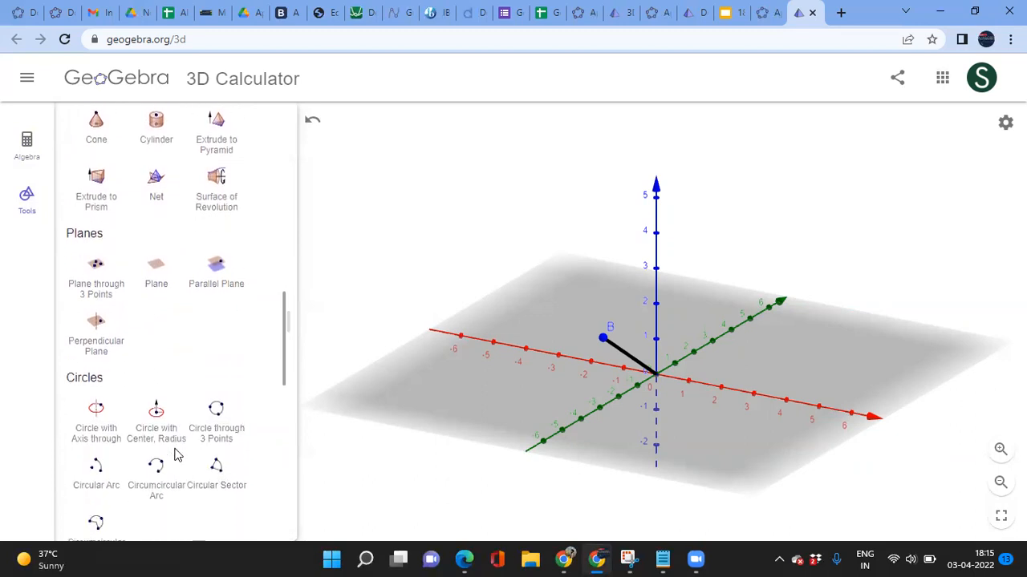
pyautogui.scroll(-6, 181, 353)
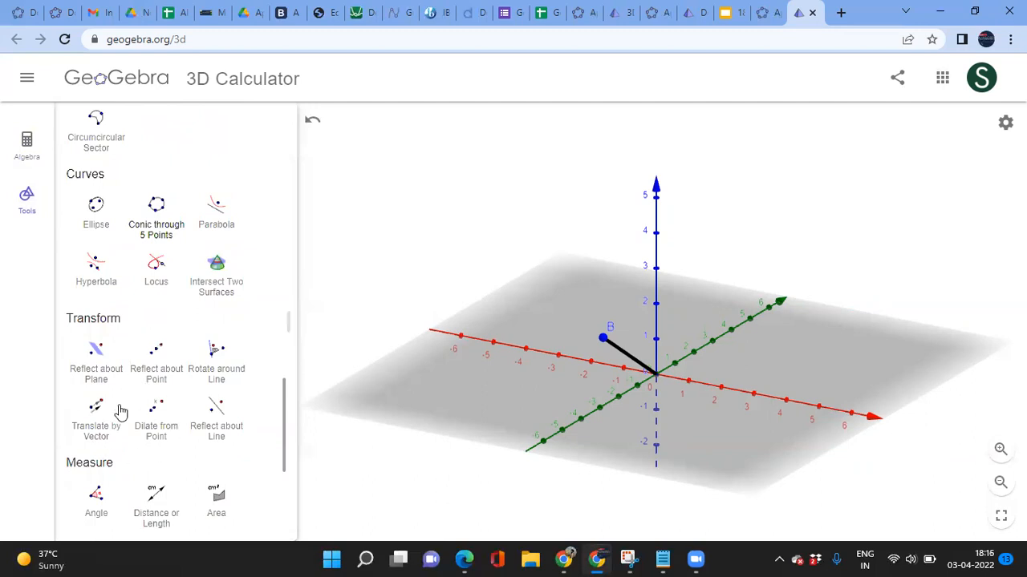
pyautogui.scroll(-1, 177, 486)
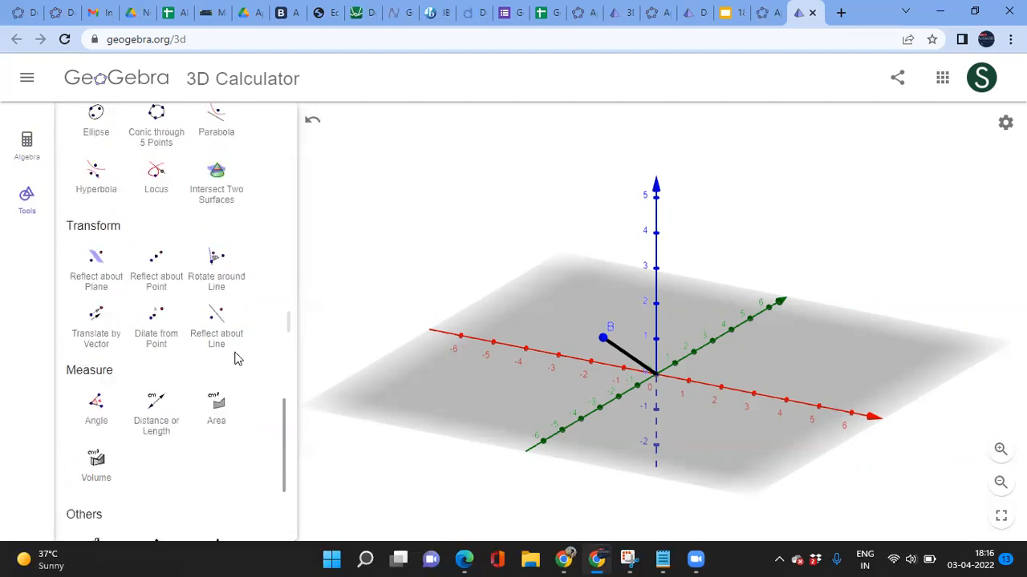
pyautogui.scroll(7, 223, 351)
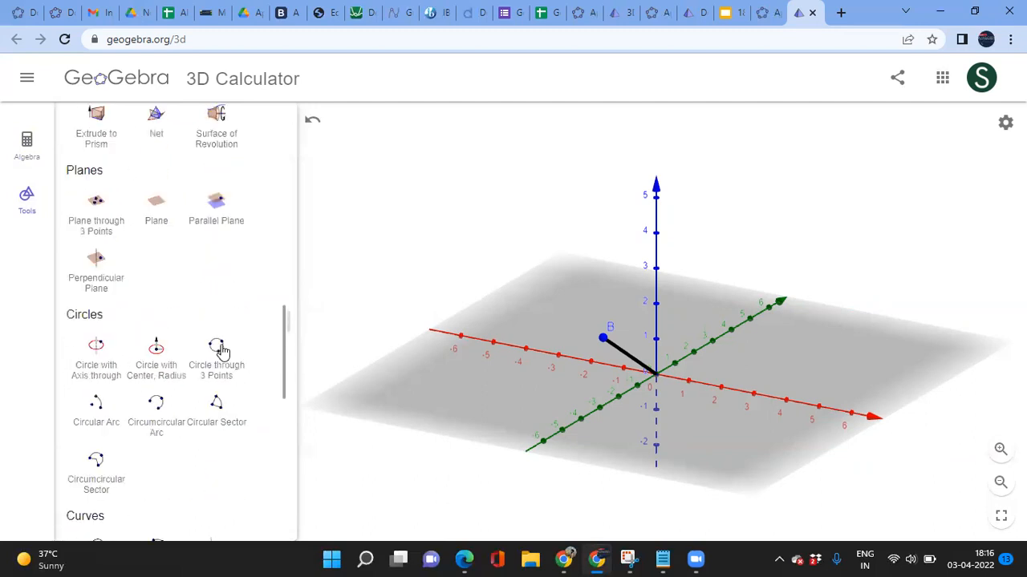
pyautogui.click(32, 156)
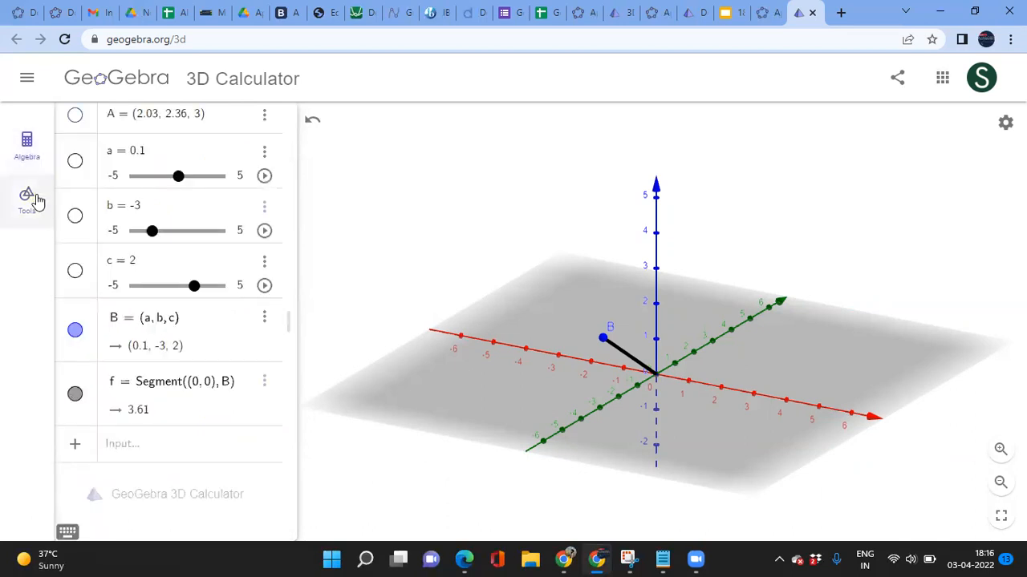
# Step: Create poly1 with Polygon(O, B, 5, zAxis), a regular pentagon on the origin and B
pyautogui.click(134, 448)
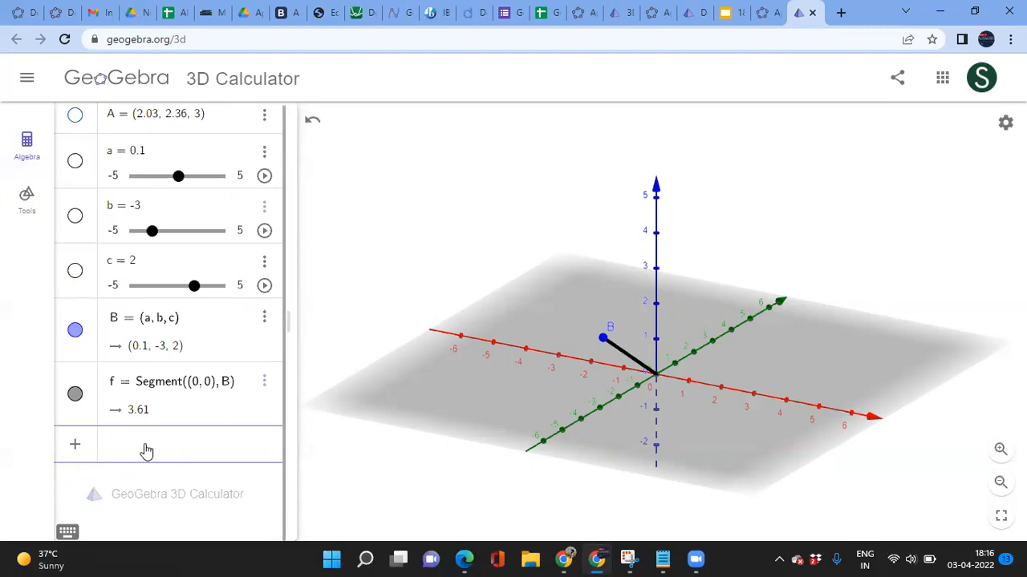
pyautogui.write('poly')
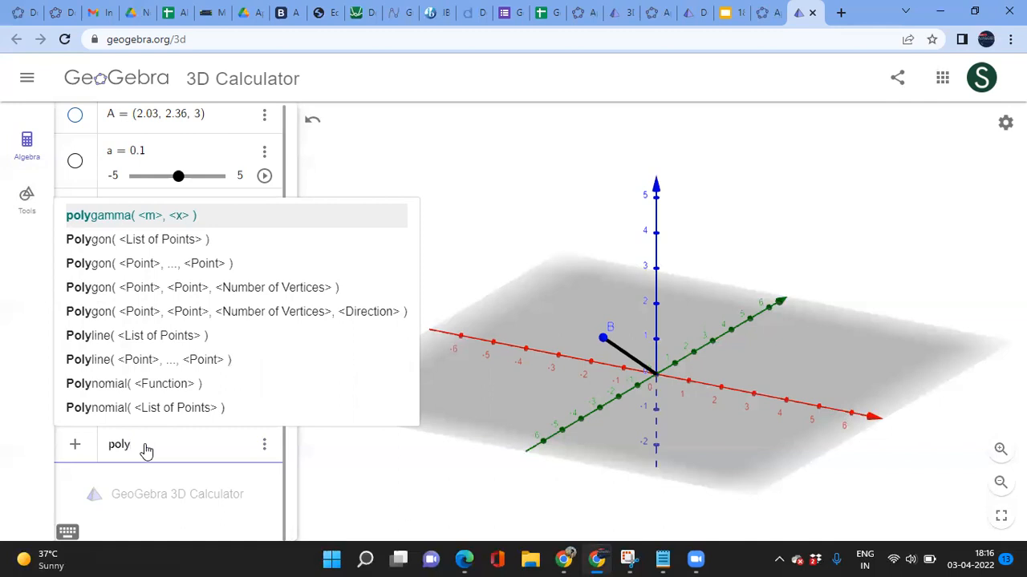
pyautogui.press('Down')
pyautogui.press('Down')
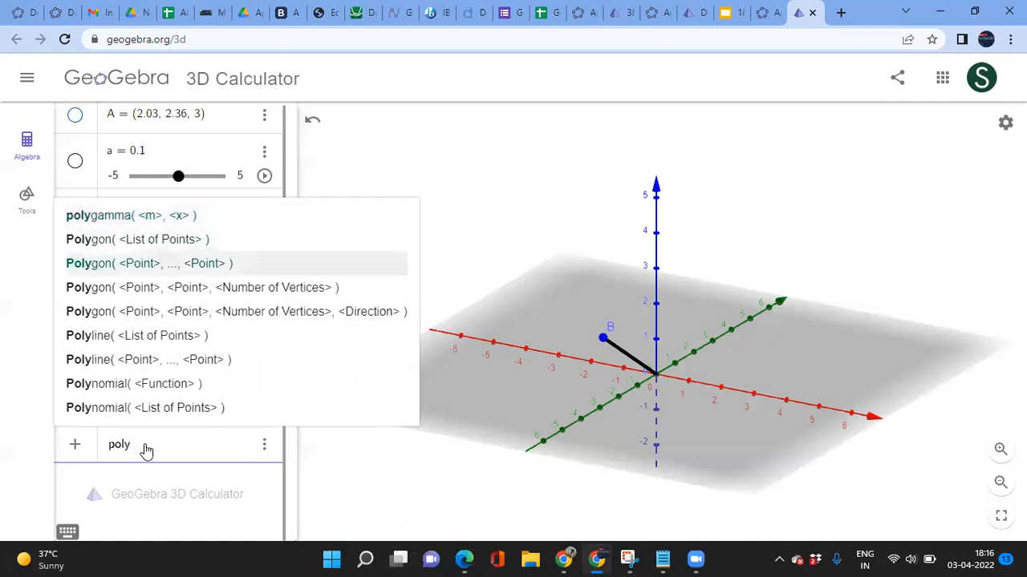
pyautogui.press('Down')
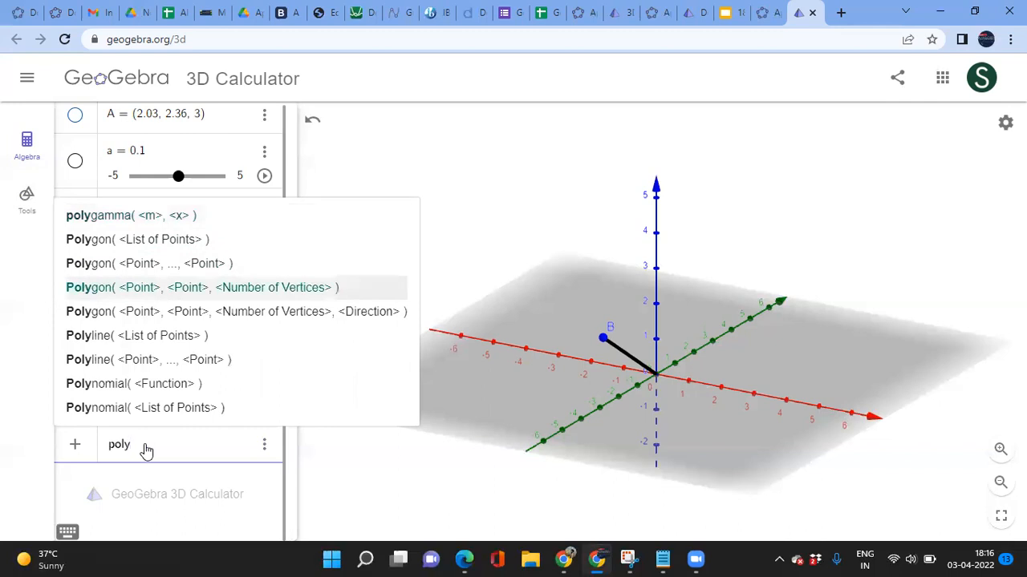
pyautogui.press('Return')
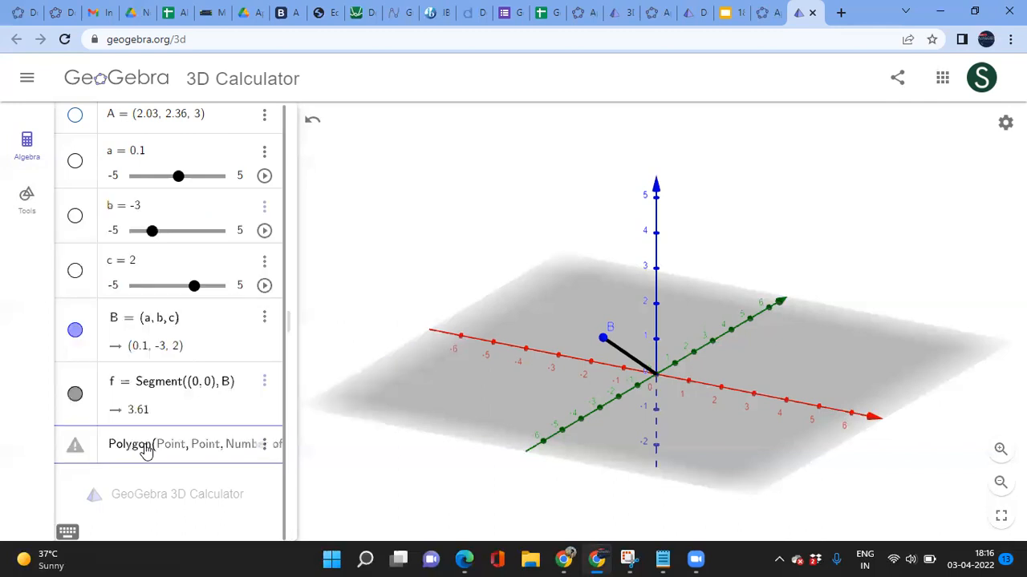
pyautogui.write('O, ')
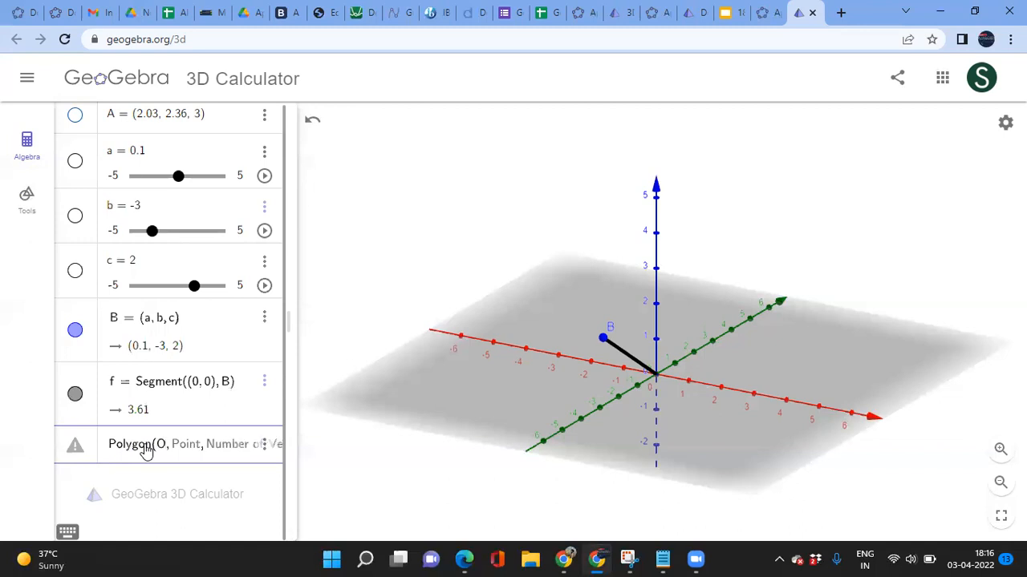
pyautogui.write('B, ')
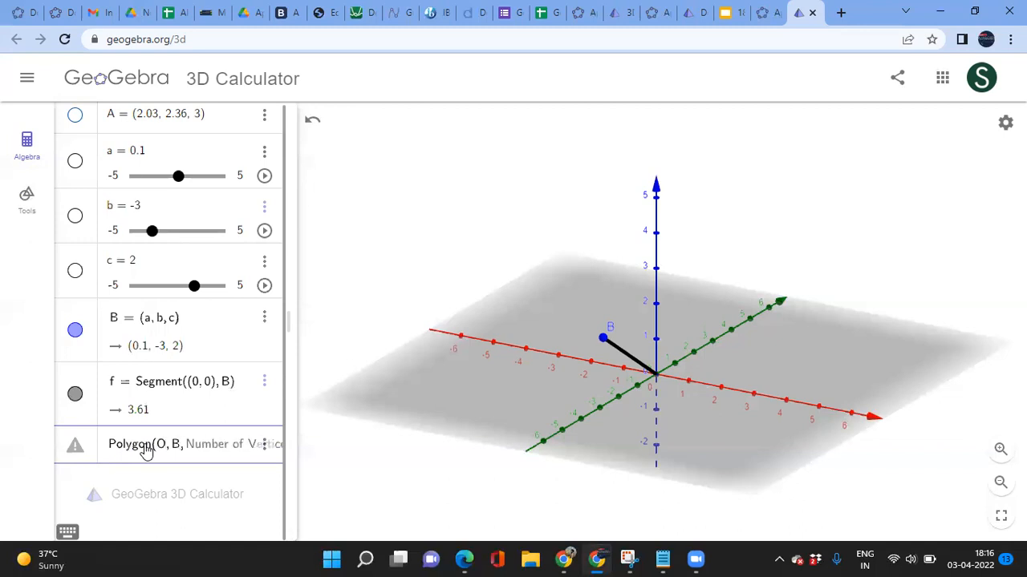
pyautogui.write('3')
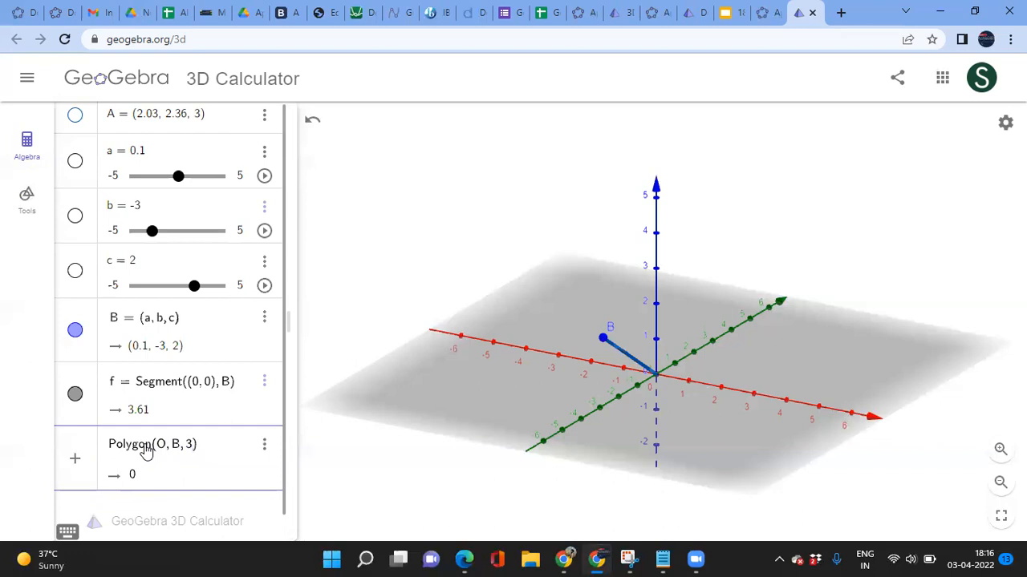
pyautogui.press('BackSpace')
pyautogui.write('5')
pyautogui.write(', zAxis')
pyautogui.press('Return')
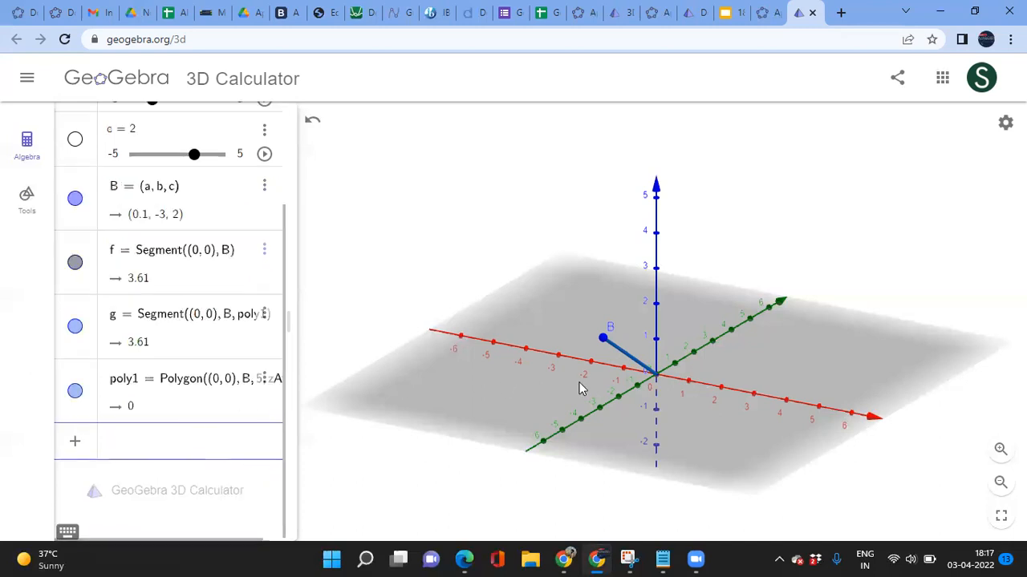
# Step: Change poly1's first vertex from (0,0) to (0,0,0), which makes it undefined
pyautogui.moveTo(687, 435); pyautogui.dragTo(686, 421)
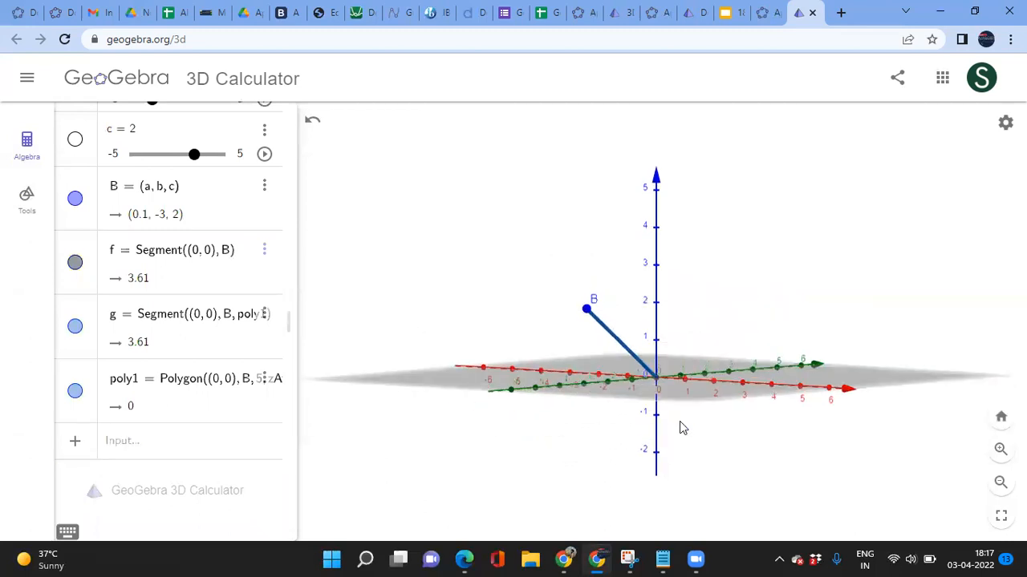
pyautogui.moveTo(296, 382); pyautogui.dragTo(412, 381)
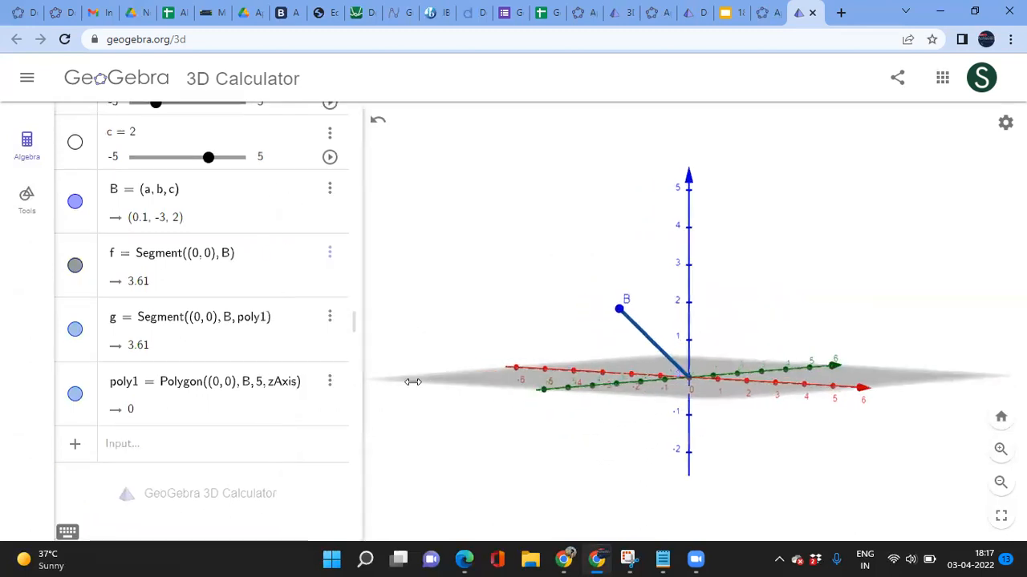
pyautogui.click(228, 391)
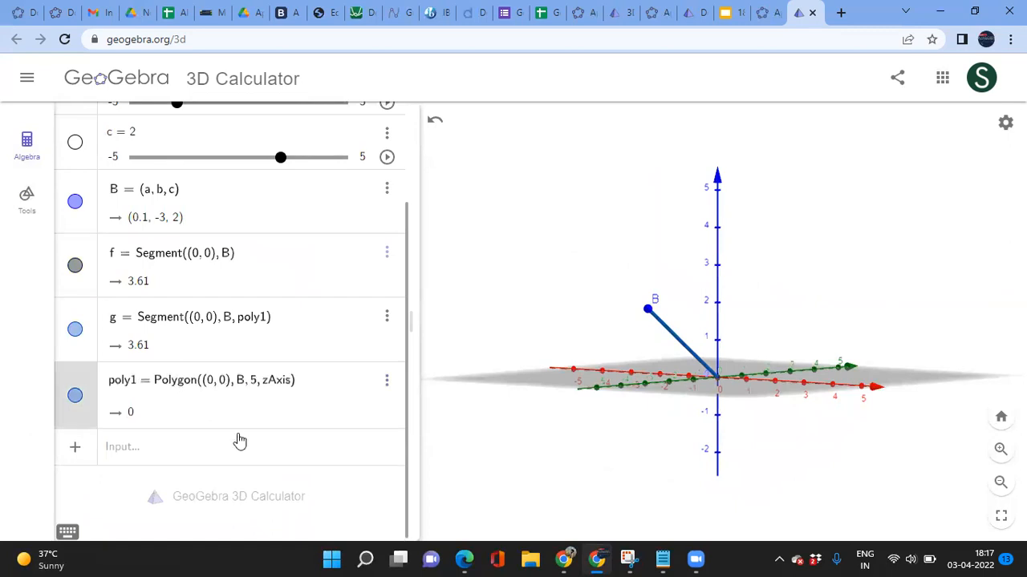
pyautogui.write(',0')
pyautogui.press('Return')
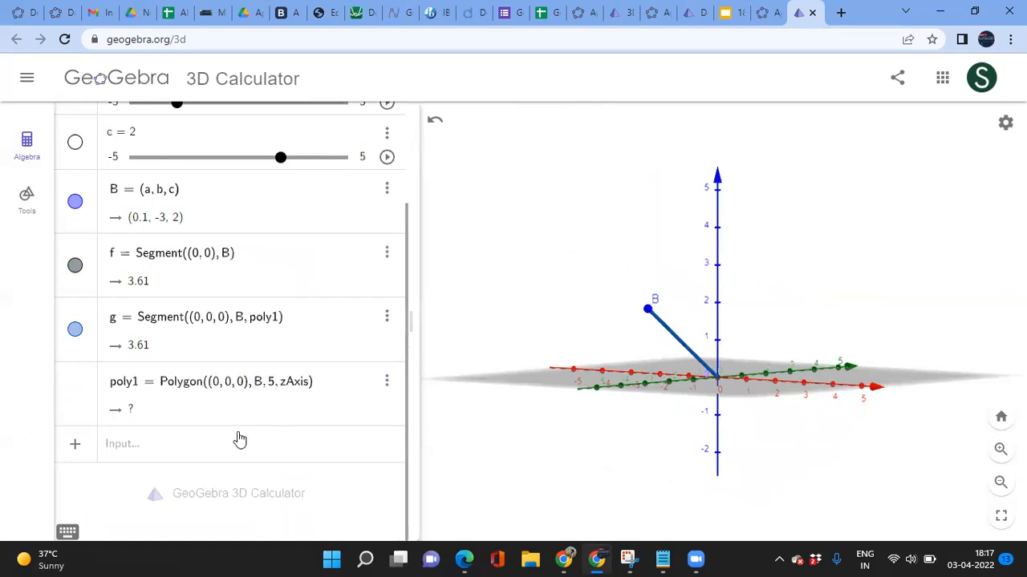
pyautogui.scroll(1, 239, 438)
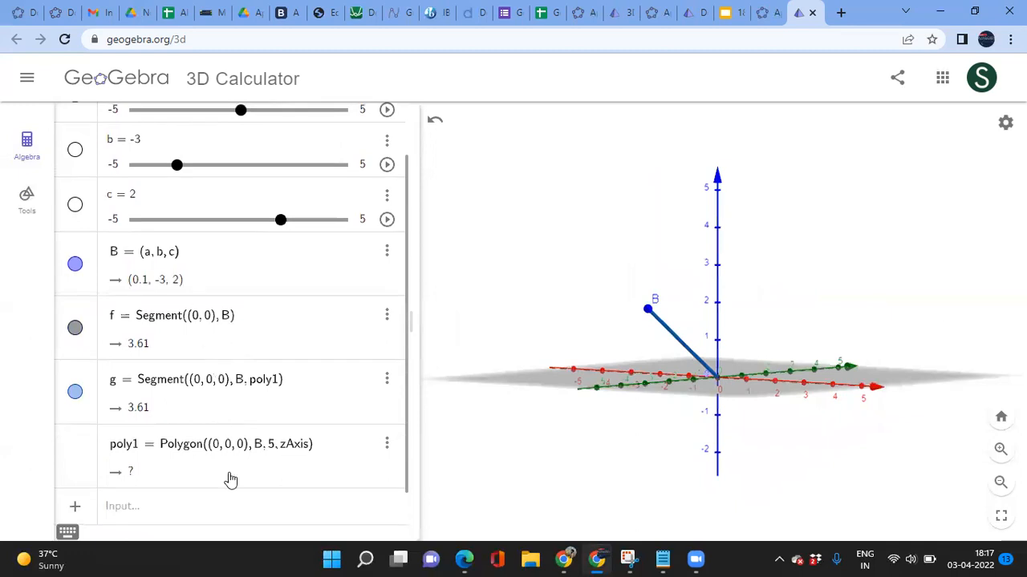
# Step: Delete the undefined poly1 and discard a half-typed Polygon command
pyautogui.click(386, 445)
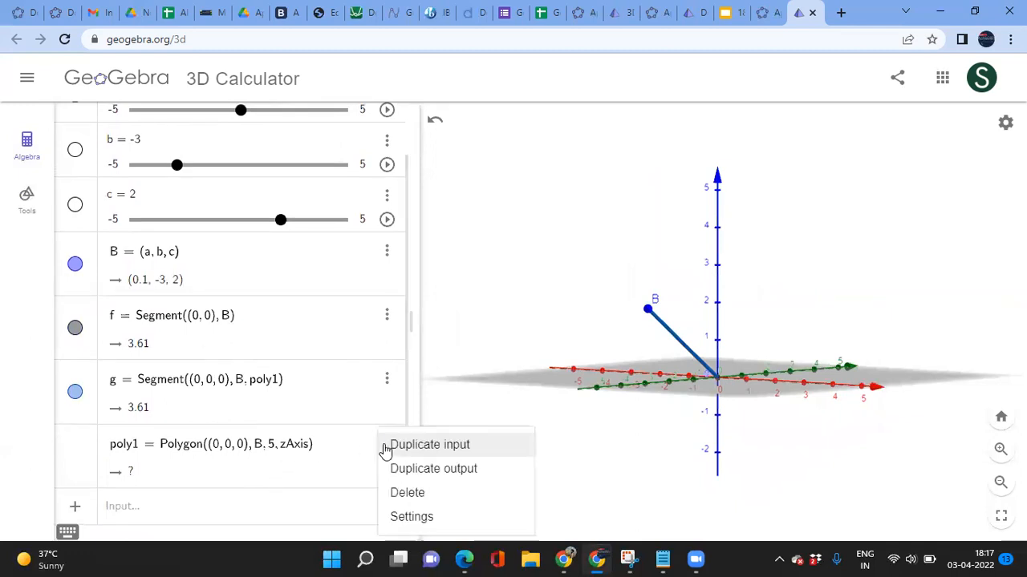
pyautogui.click(407, 493)
pyautogui.click(161, 446)
pyautogui.write('poly')
pyautogui.press('Down')
pyautogui.press('Down')
pyautogui.press('Down')
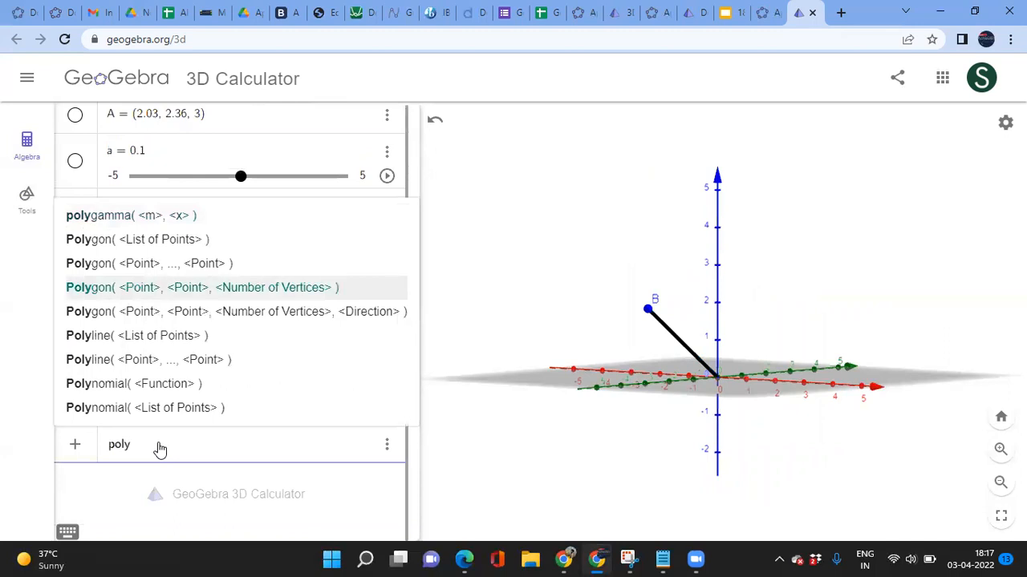
pyautogui.press('Down')
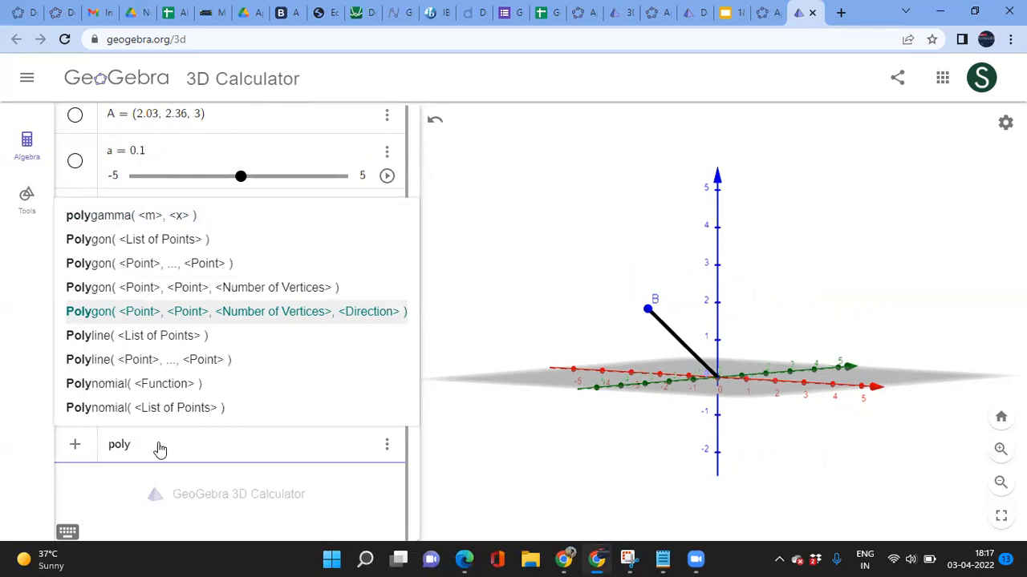
pyautogui.press('BackSpace')
pyautogui.press('BackSpace')
pyautogui.press('BackSpace')
pyautogui.press('BackSpace')
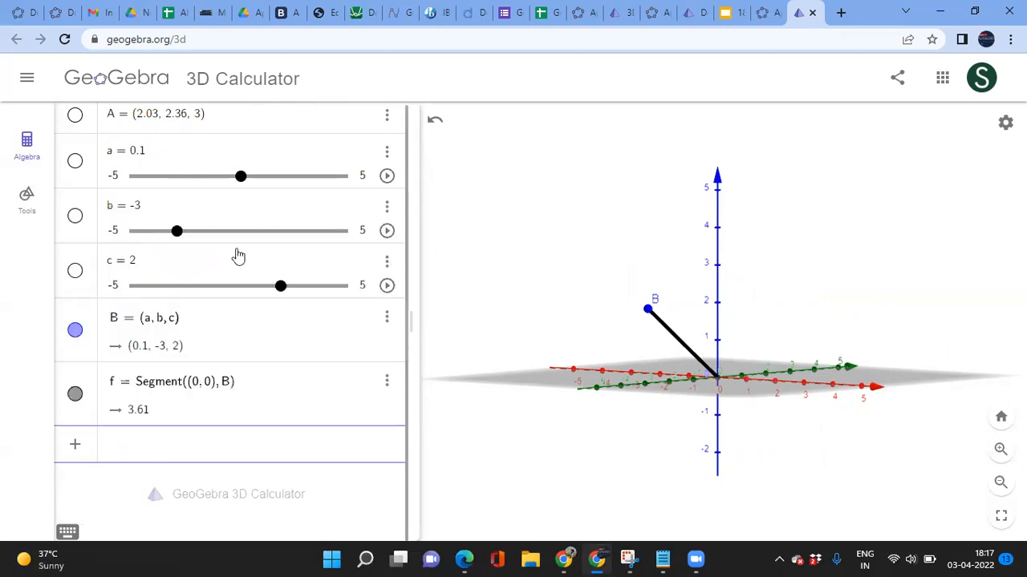
# Step: Set slider c to 0, placing B at (0.1, -3, 0) with f length 3
pyautogui.moveTo(282, 289); pyautogui.dragTo(249, 289)
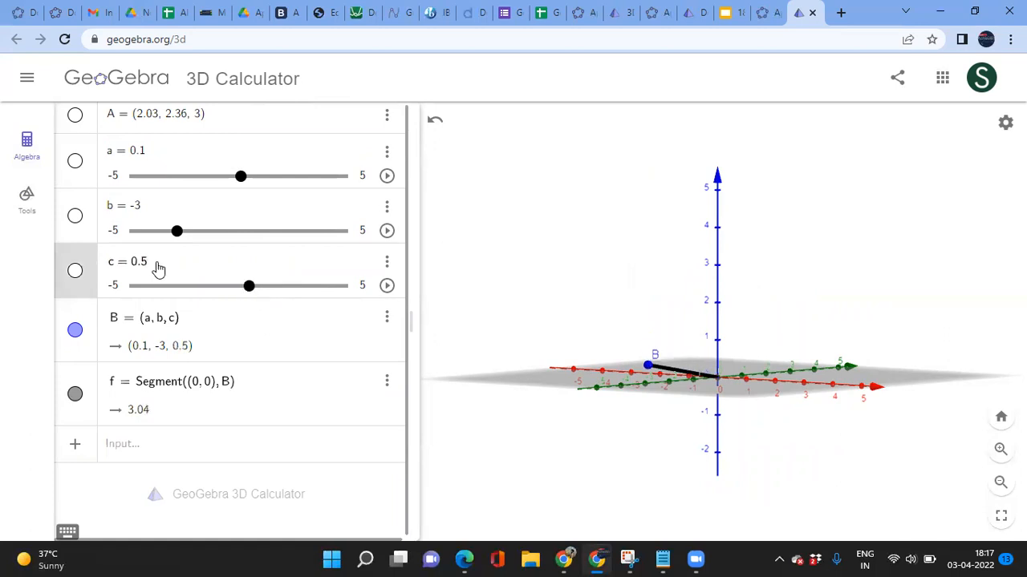
pyautogui.press('BackSpace')
pyautogui.press('BackSpace')
pyautogui.press('Return')
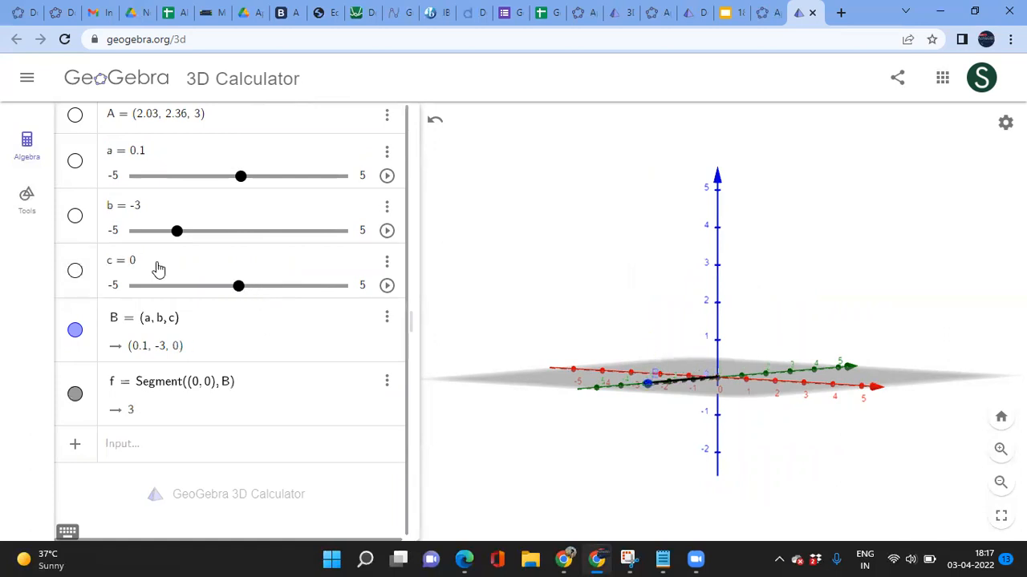
# Step: Create poly1 = Polygon((0,0,0), B, 4), a square of area 9.01 in the xy-plane
pyautogui.click(137, 450)
pyautogui.click(386, 384)
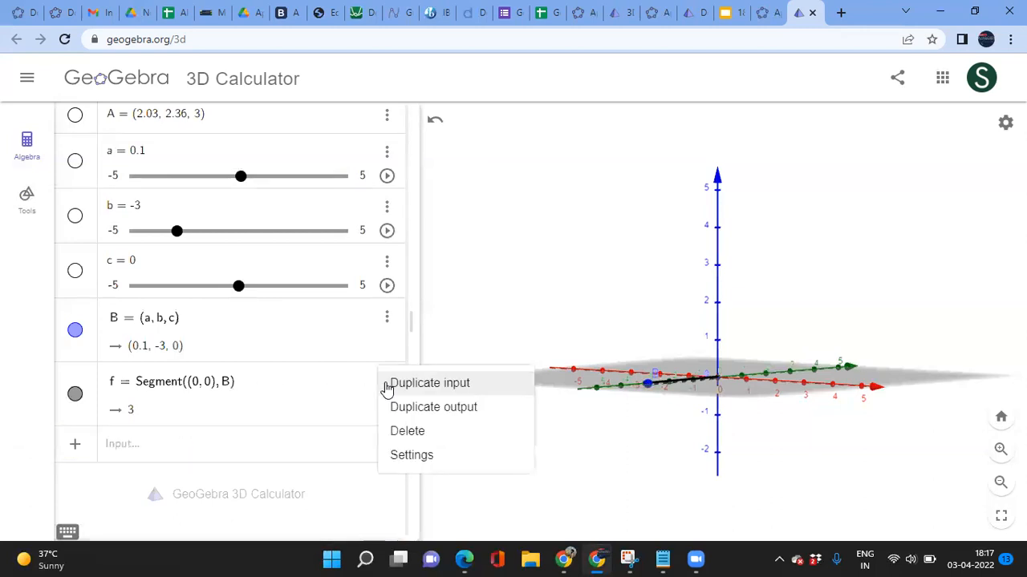
pyautogui.click(157, 446)
pyautogui.write('poly')
pyautogui.press('Down')
pyautogui.press('Down')
pyautogui.press('Down')
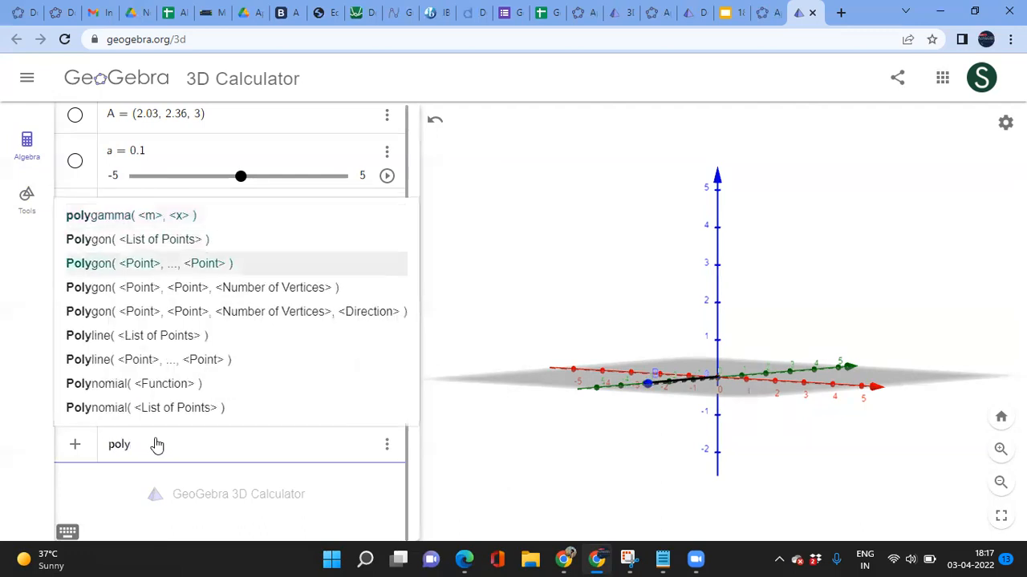
pyautogui.press('Return')
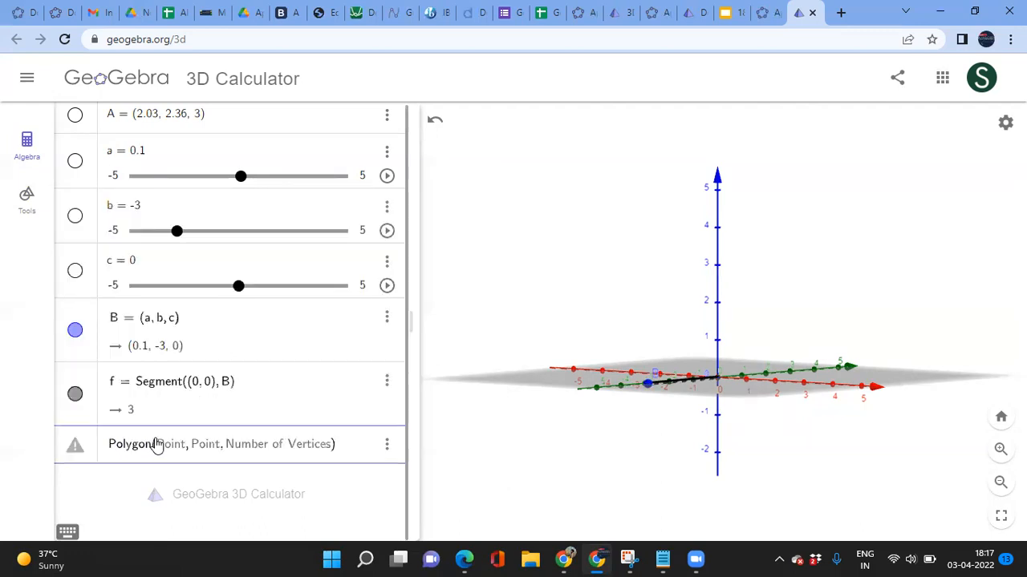
pyautogui.write('(')
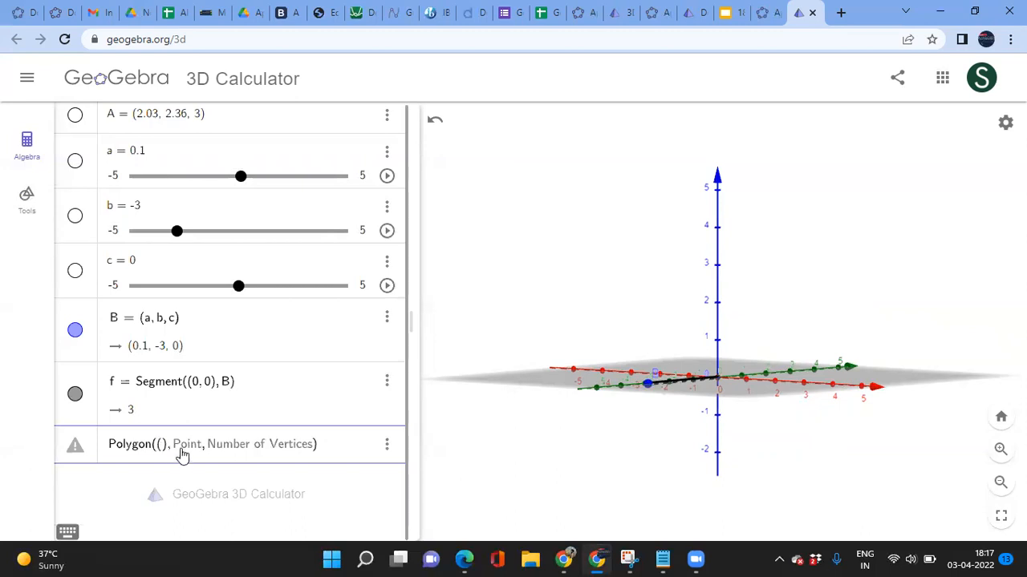
pyautogui.write('0, 0, 0')
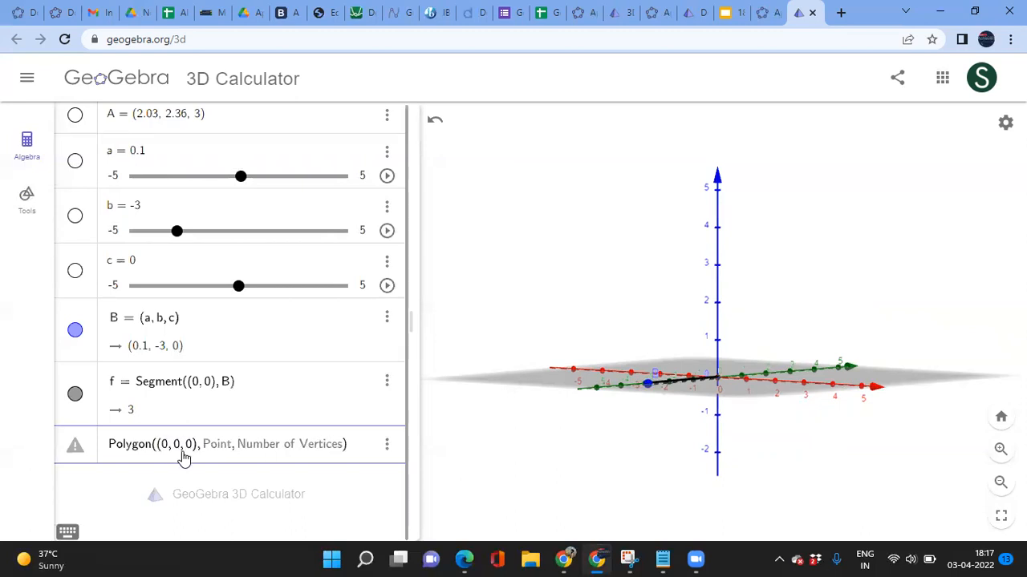
pyautogui.press('Tab')
pyautogui.write('B, ')
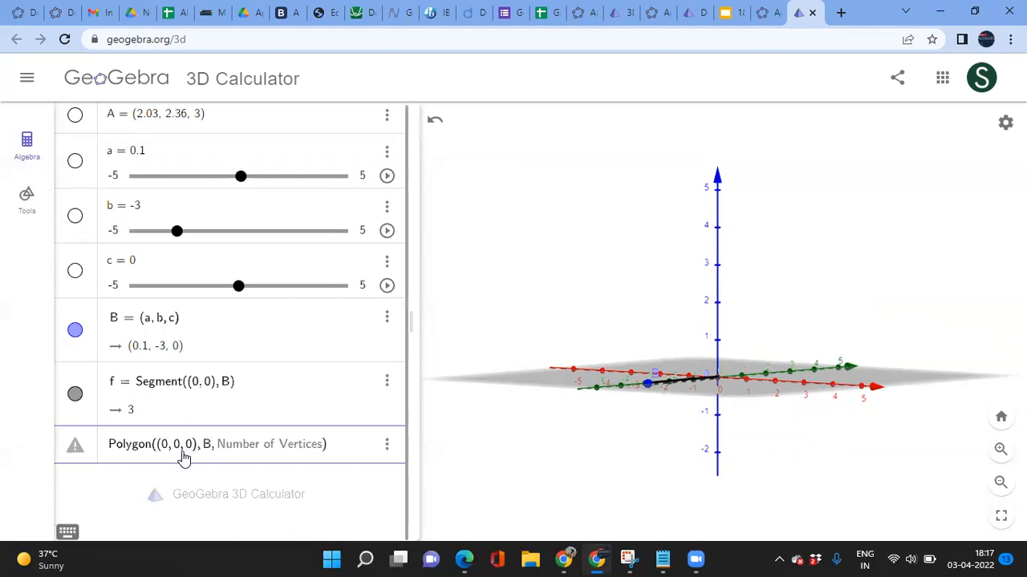
pyautogui.write('4')
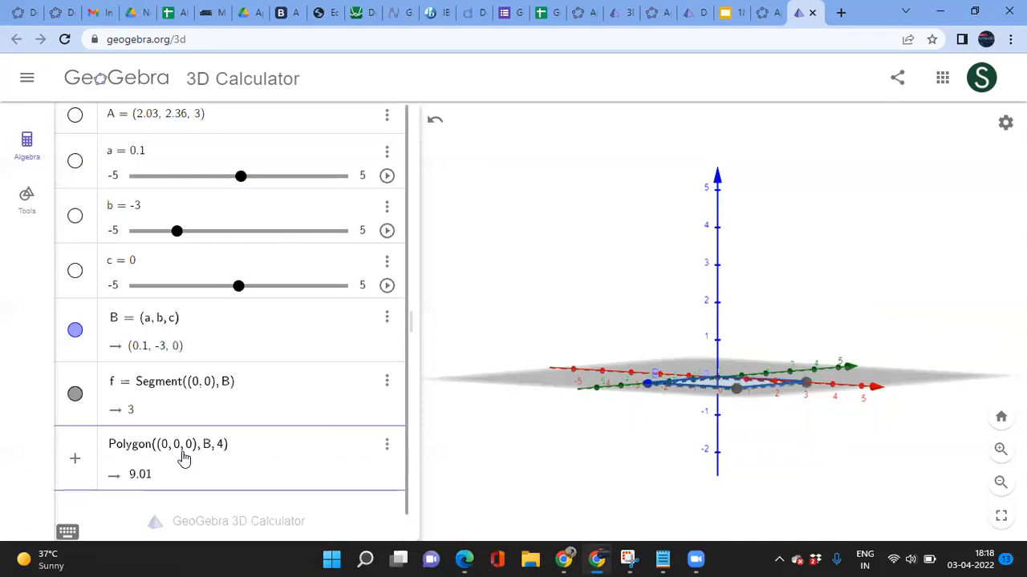
pyautogui.press('Return')
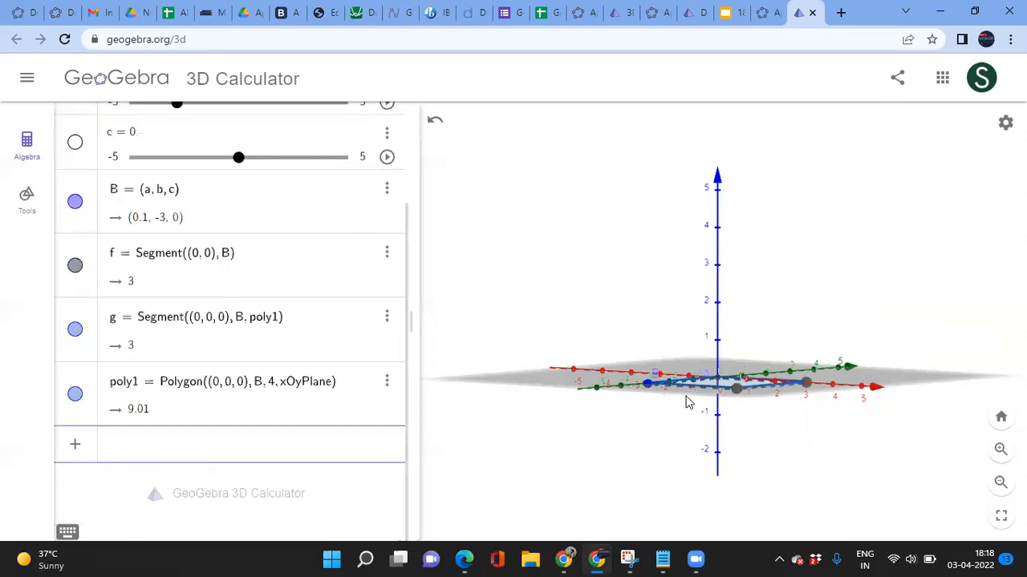
# Step: Change poly1's vertex count from 4 to 8, giving a regular octagon of area 43.5
pyautogui.click(1000, 416)
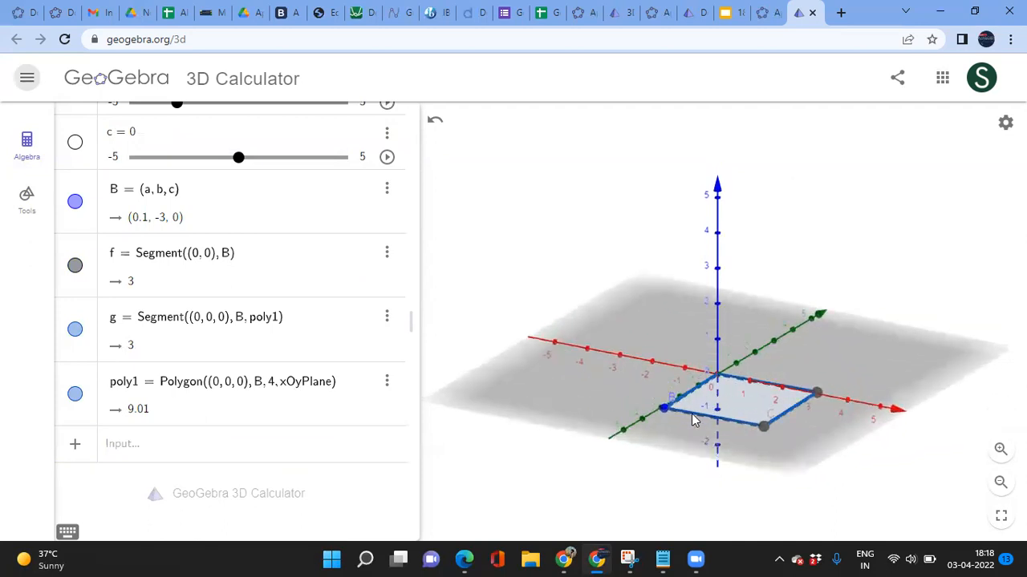
pyautogui.click(272, 390)
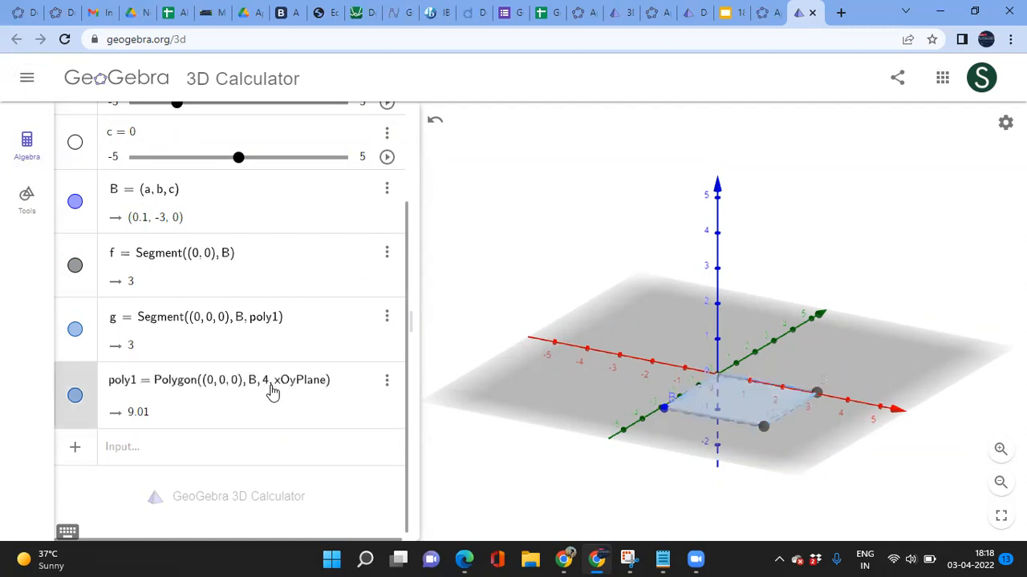
pyautogui.press('BackSpace')
pyautogui.write('8')
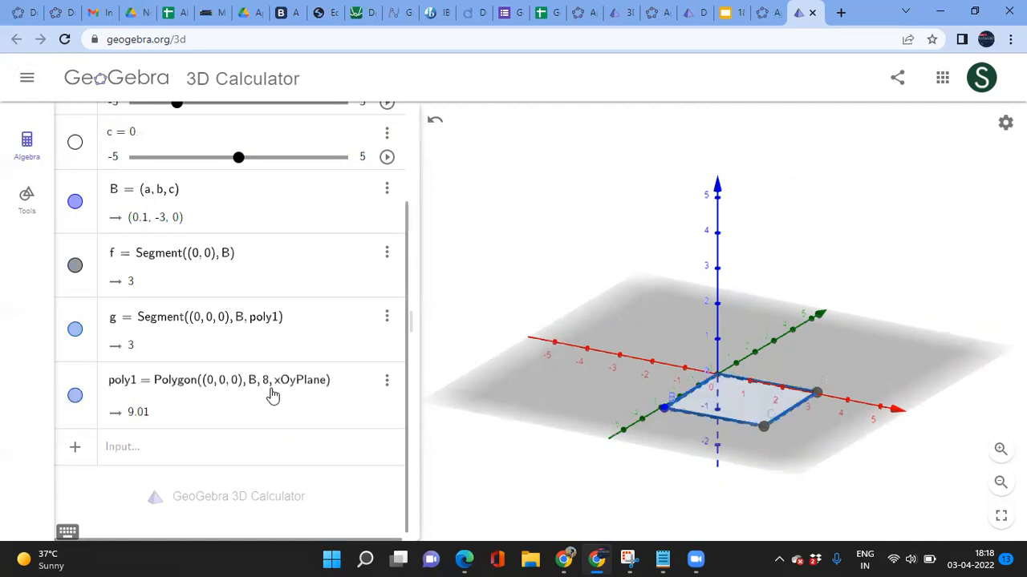
pyautogui.press('Return')
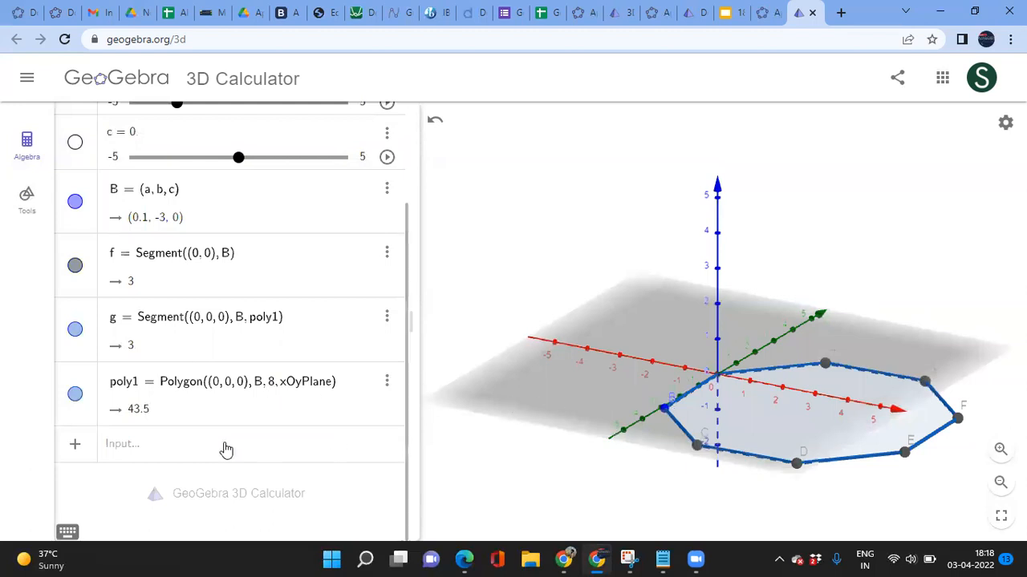
pyautogui.click(143, 453)
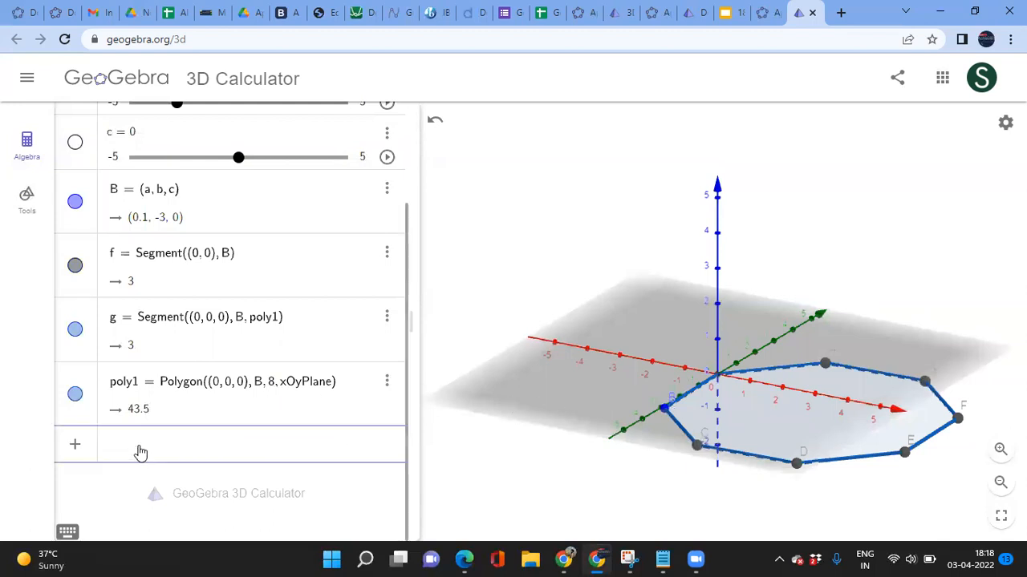
pyautogui.click(27, 199)
pyautogui.scroll(8, 226, 255)
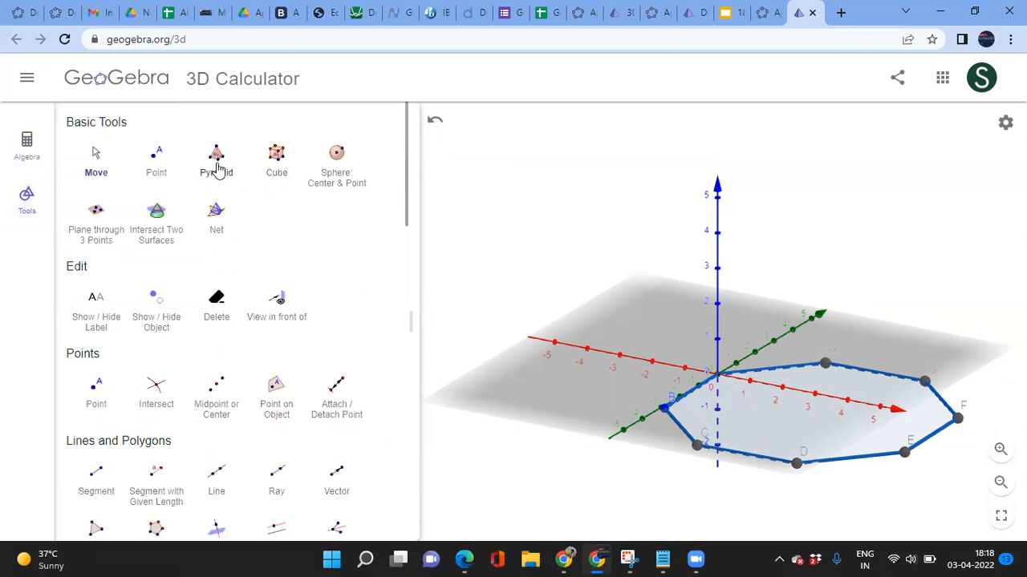
pyautogui.scroll(-2, 229, 361)
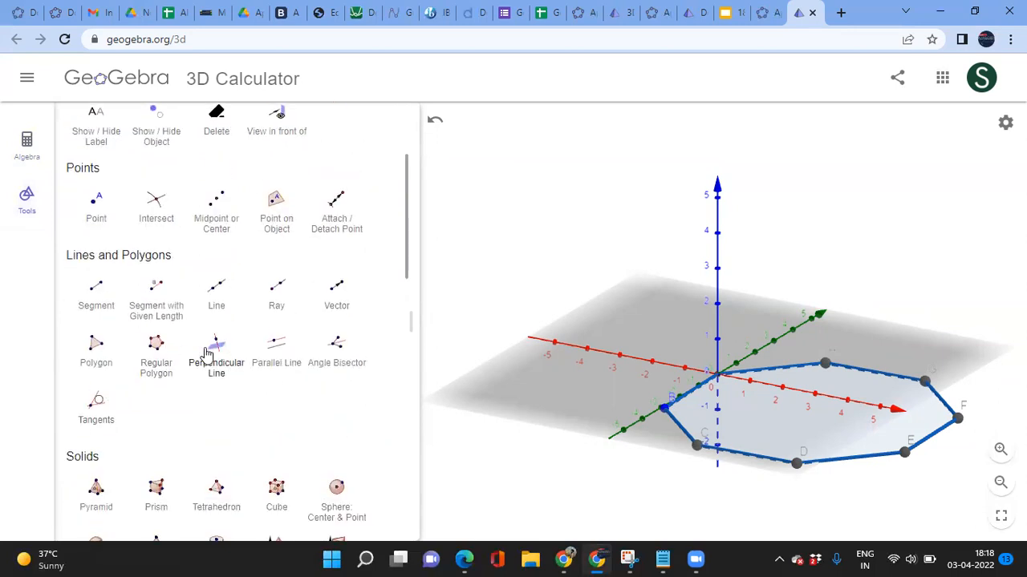
pyautogui.scroll(-2, 192, 457)
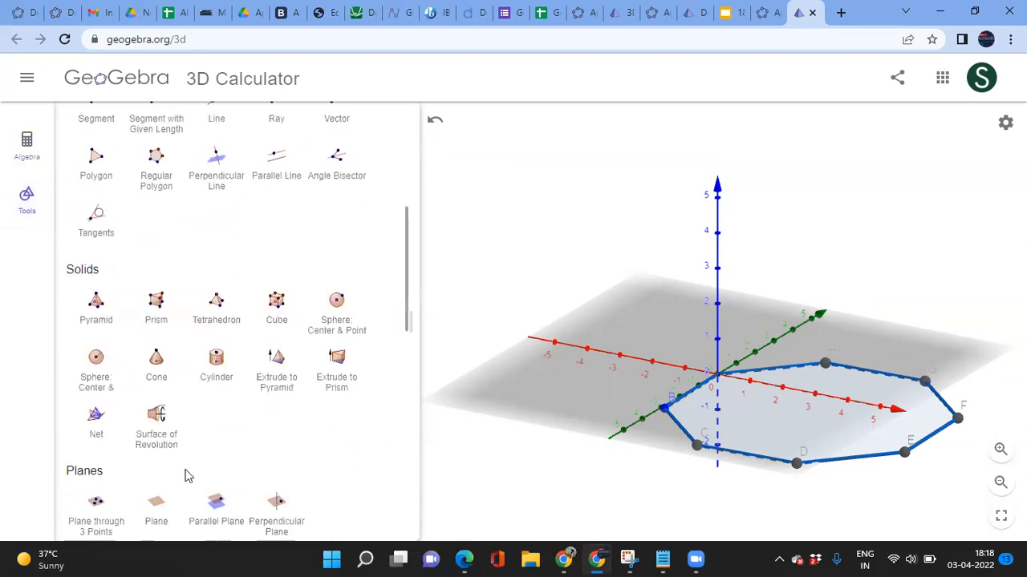
pyautogui.click(26, 151)
pyautogui.click(124, 454)
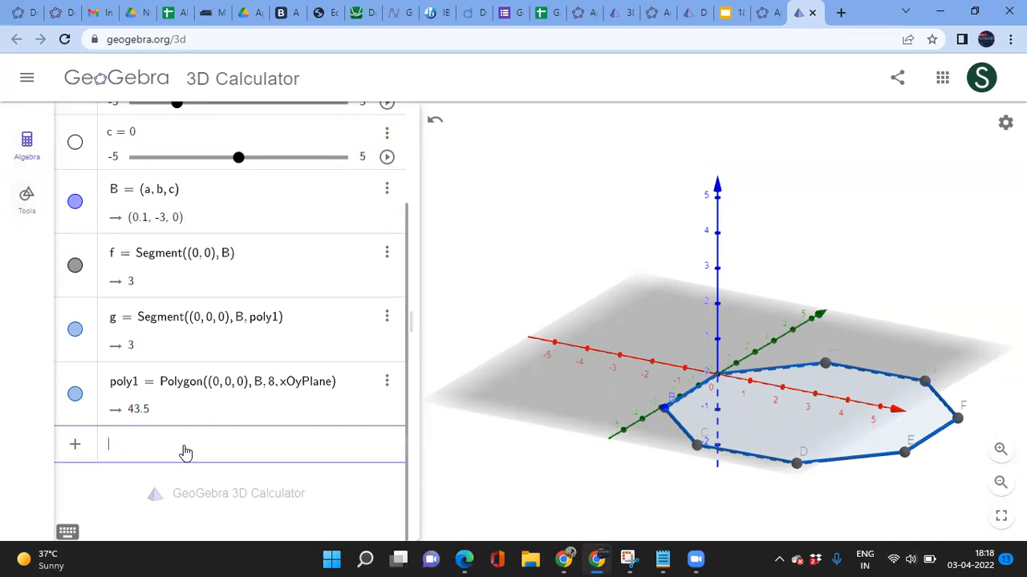
# Step: Create prism d = Prism(poly1, 3) on the octagon, with volume 130.51
pyautogui.write('prism')
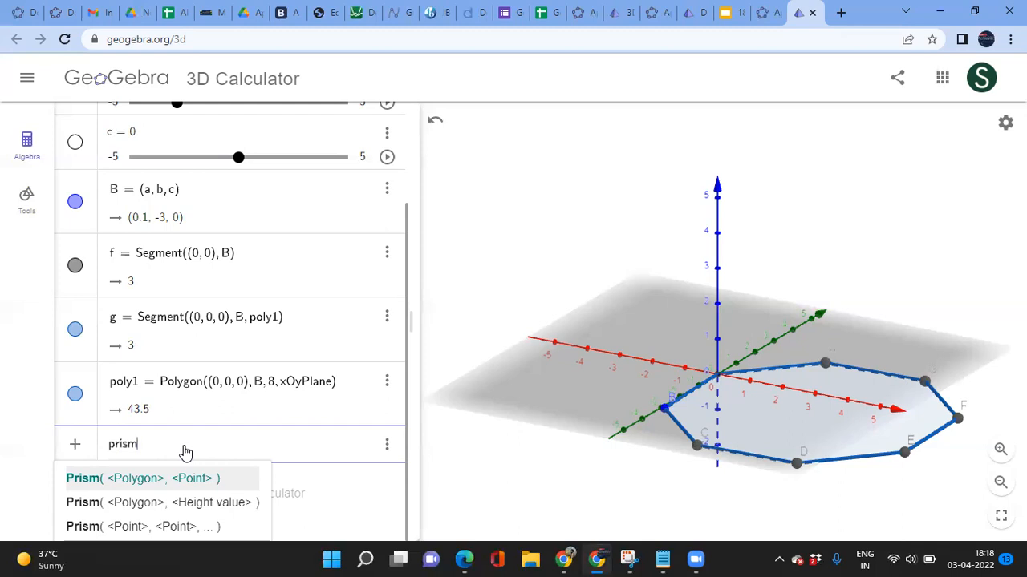
pyautogui.press('Down')
pyautogui.press('Return')
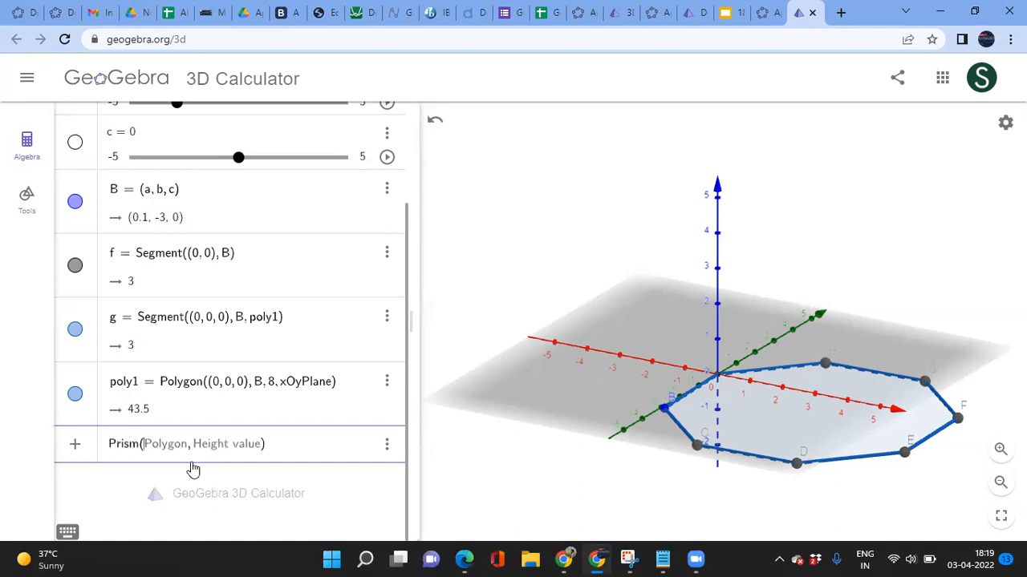
pyautogui.write('poly')
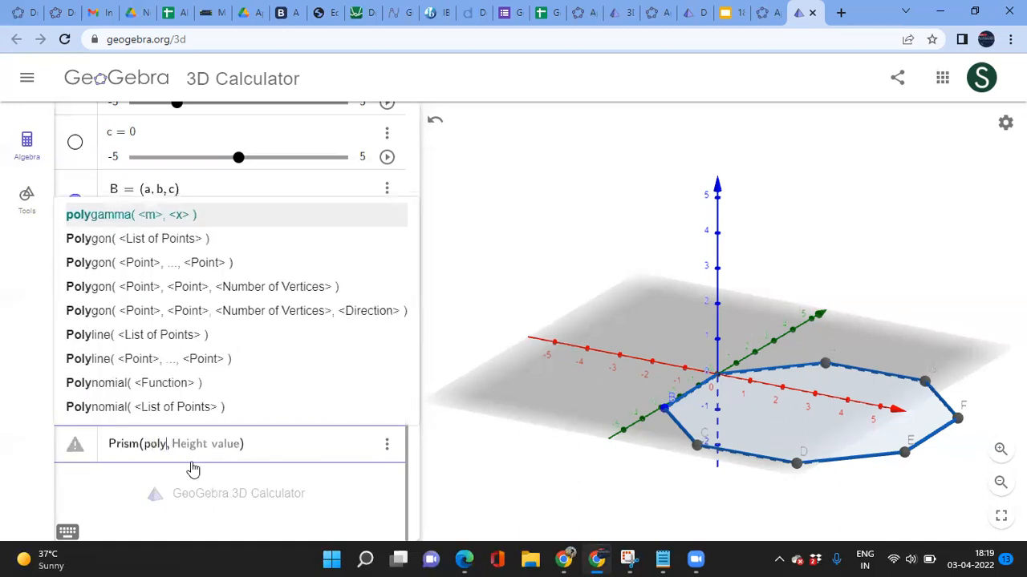
pyautogui.write('1')
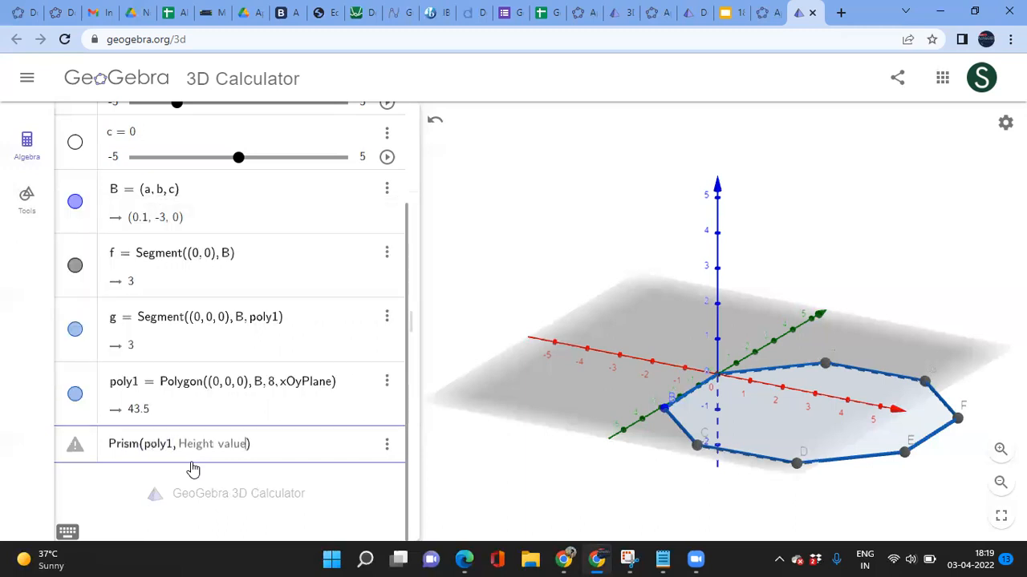
pyautogui.press('BackSpace')
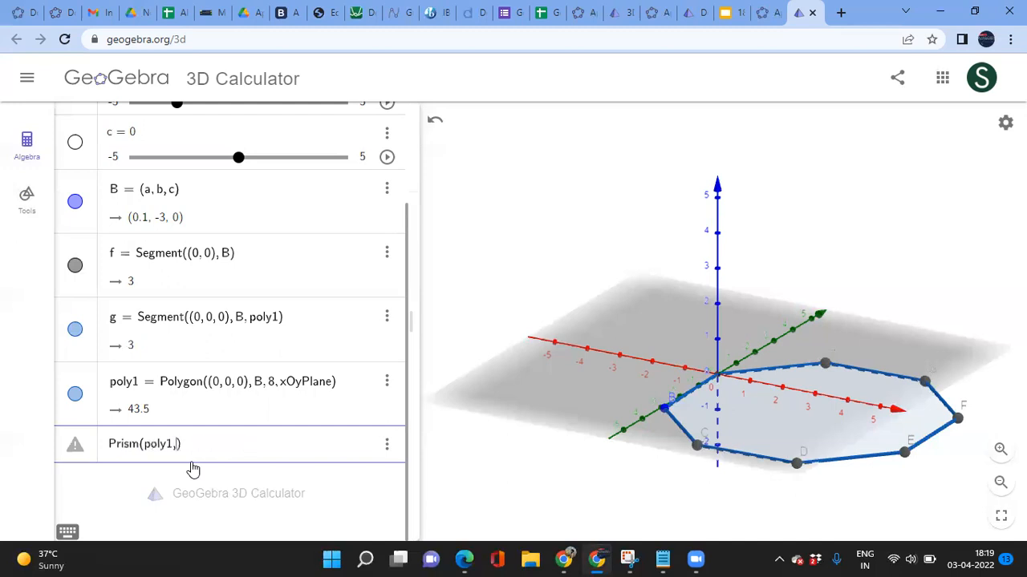
pyautogui.write('5')
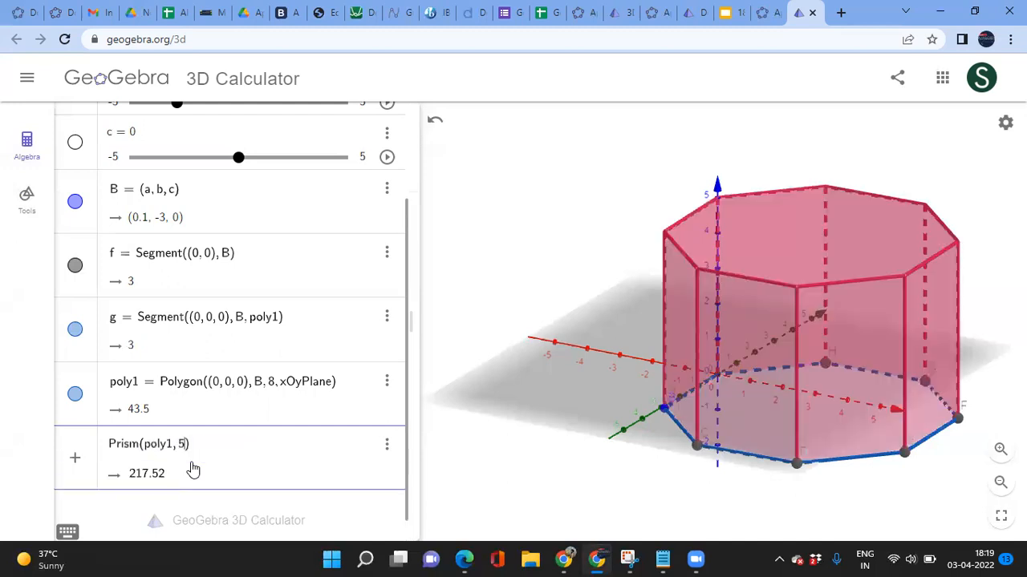
pyautogui.press('BackSpace')
pyautogui.write('4')
pyautogui.press('BackSpace')
pyautogui.write('3')
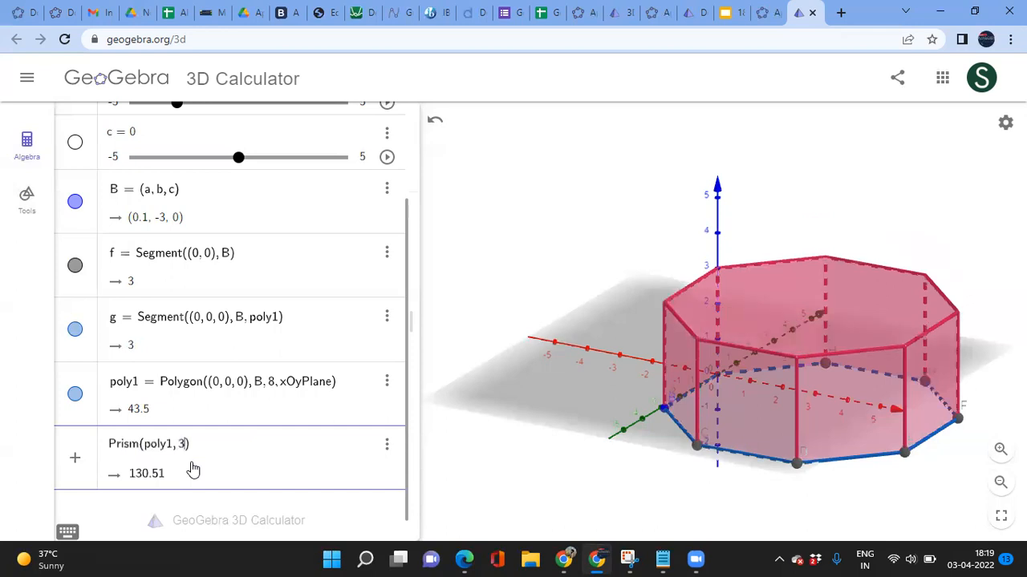
pyautogui.press('Return')
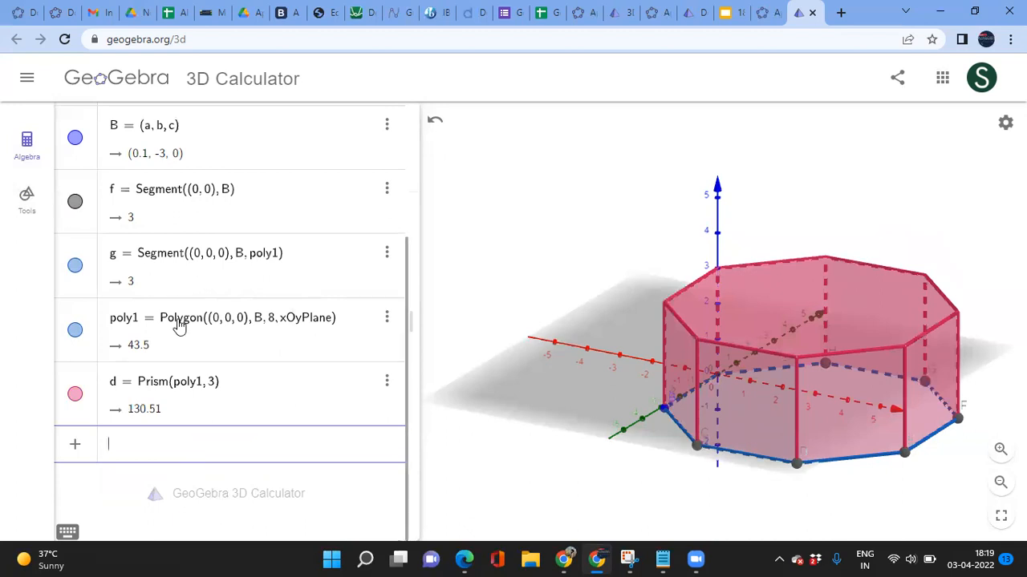
# Step: Set slider b to -1.8 and slider a to 0, moving B to (0, -1.8, 0)
pyautogui.scroll(5, 199, 294)
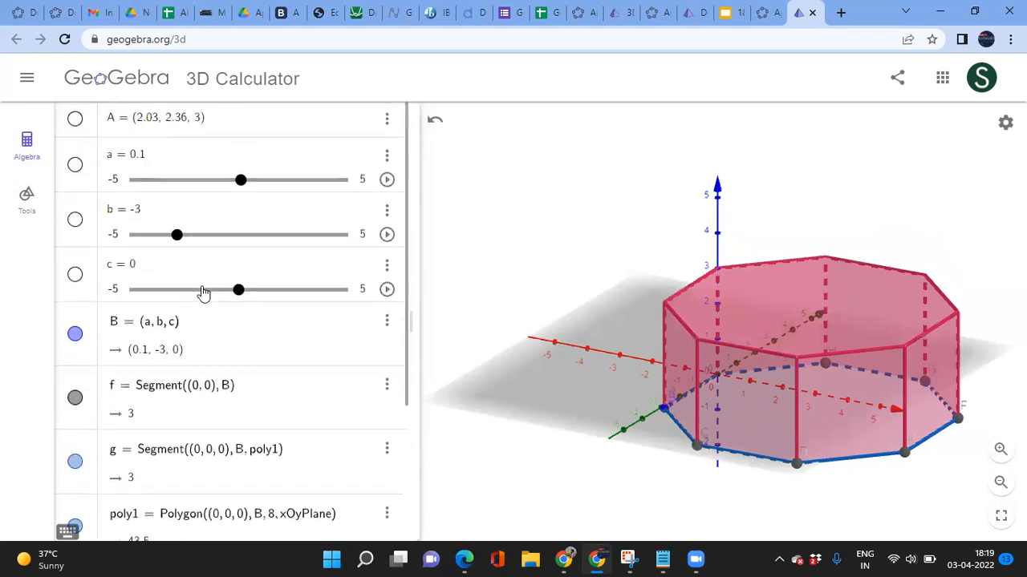
pyautogui.click(180, 238)
pyautogui.moveTo(181, 239); pyautogui.dragTo(203, 246)
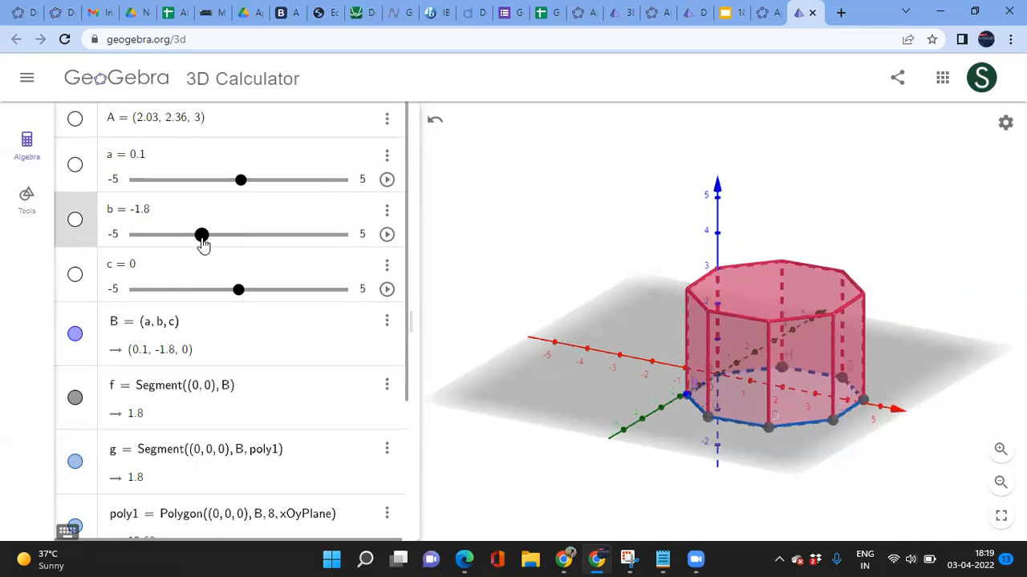
pyautogui.scroll(-1, 232, 436)
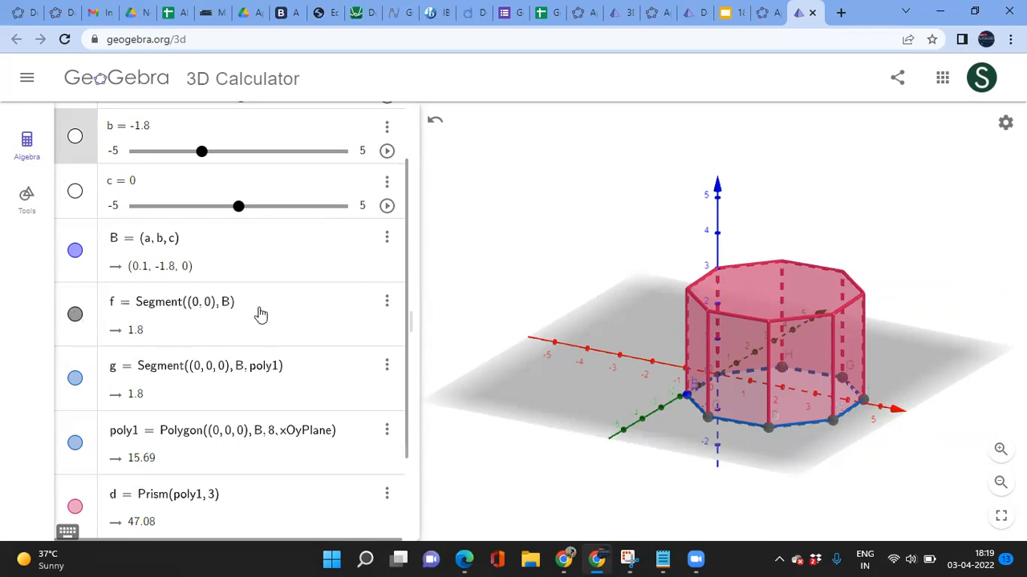
pyautogui.scroll(1, 266, 319)
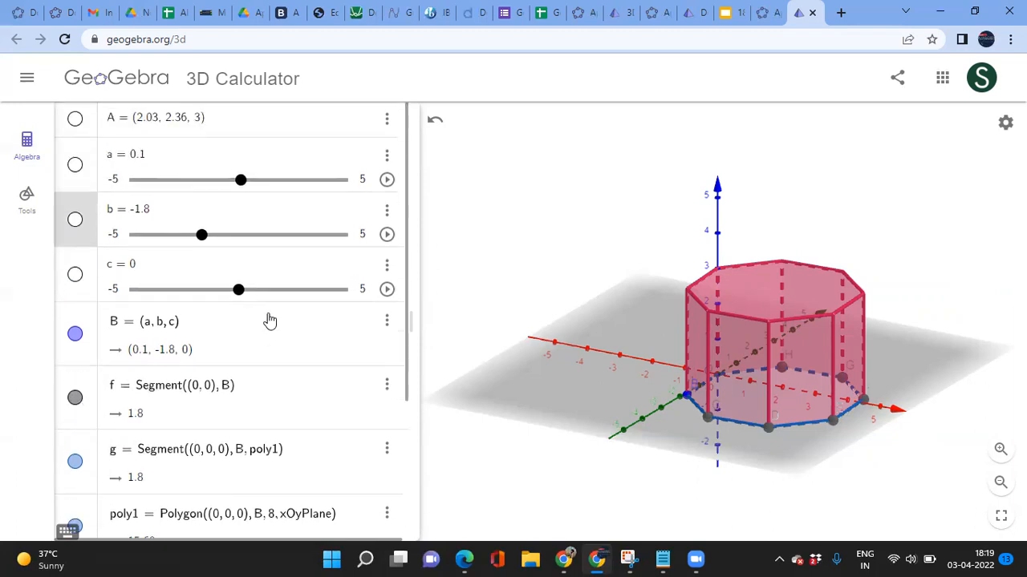
pyautogui.moveTo(242, 181)
pyautogui.mouseDown()
pyautogui.moveTo(190, 184)
pyautogui.moveTo(276, 187)
pyautogui.moveTo(248, 189)
pyautogui.mouseUp()
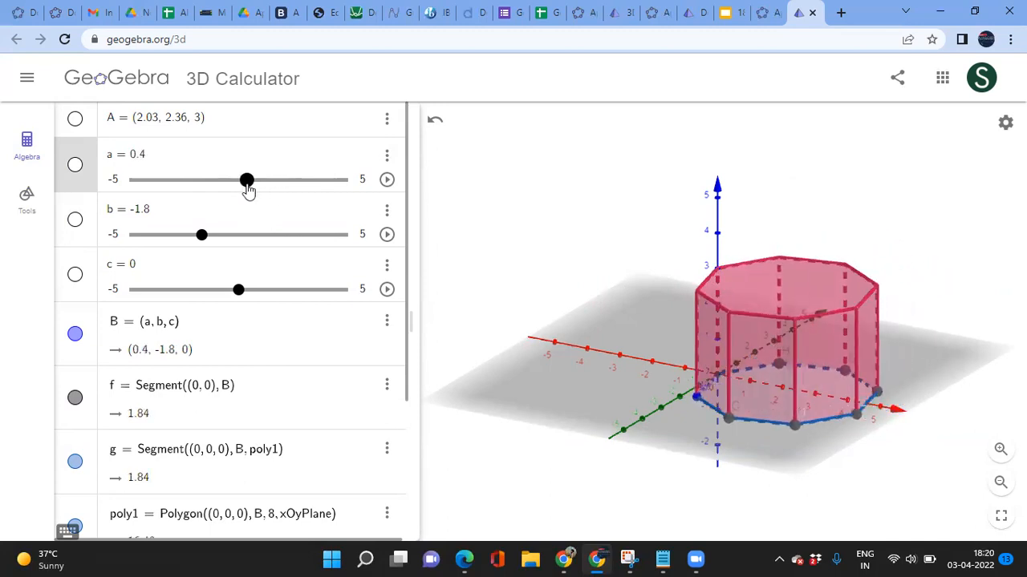
pyautogui.moveTo(248, 189); pyautogui.dragTo(241, 165)
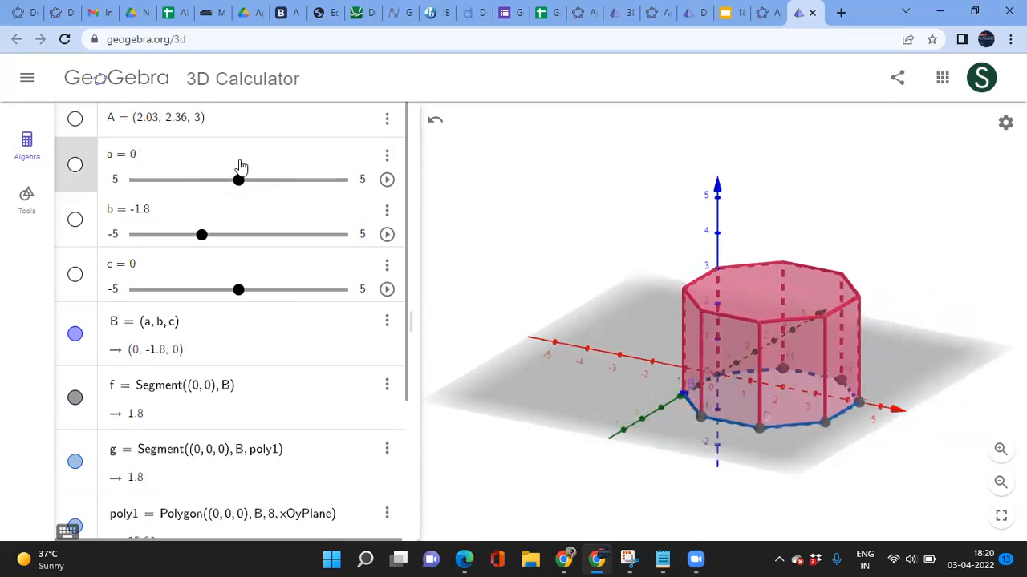
pyautogui.scroll(-3, 277, 407)
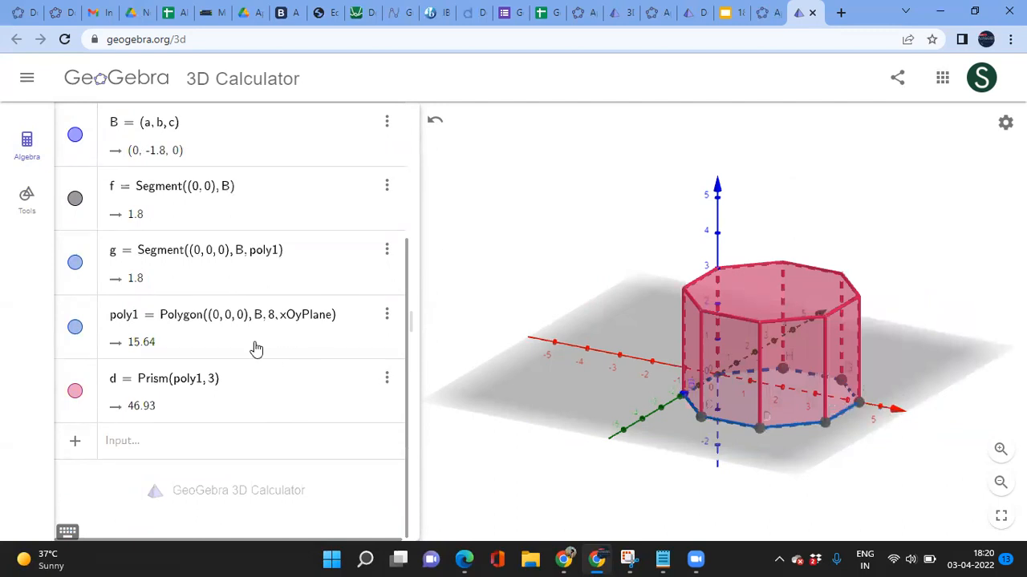
pyautogui.scroll(5, 265, 305)
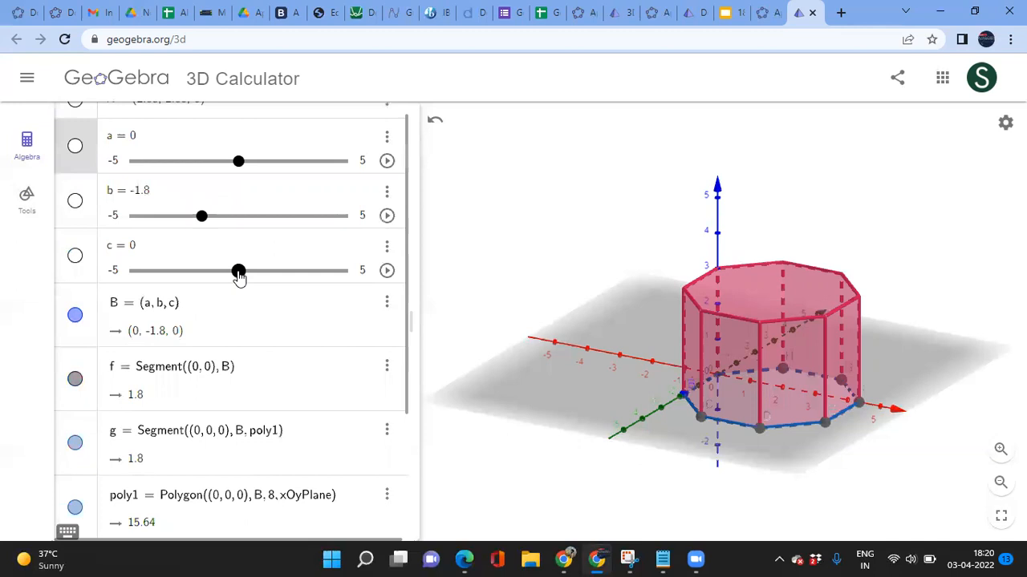
# Step: Nudge slider c and return it to 0, keeping B in the xy-plane
pyautogui.moveTo(238, 273); pyautogui.dragTo(257, 275)
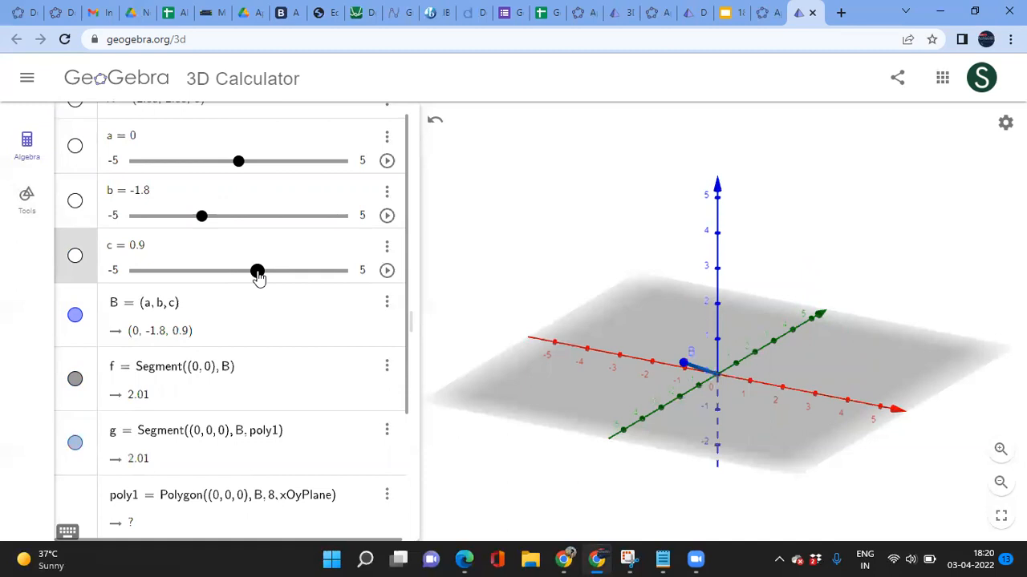
pyautogui.moveTo(257, 276); pyautogui.dragTo(250, 274)
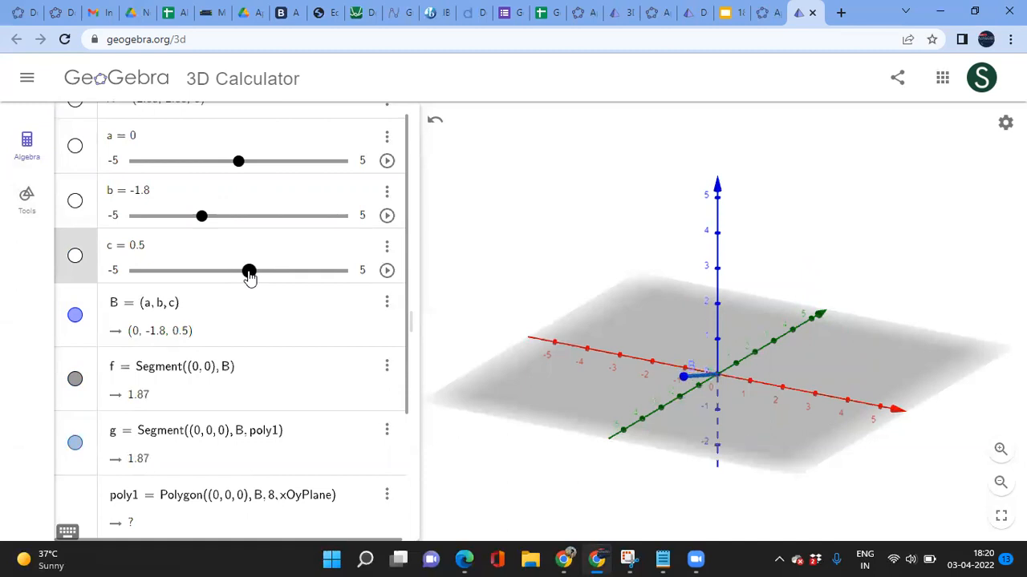
pyautogui.press('BackSpace')
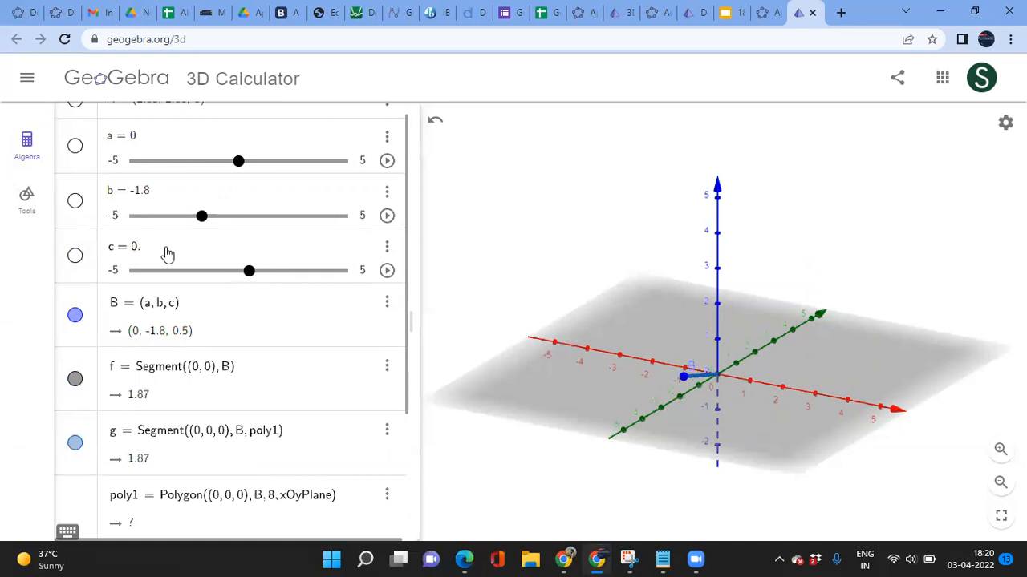
pyautogui.press('BackSpace')
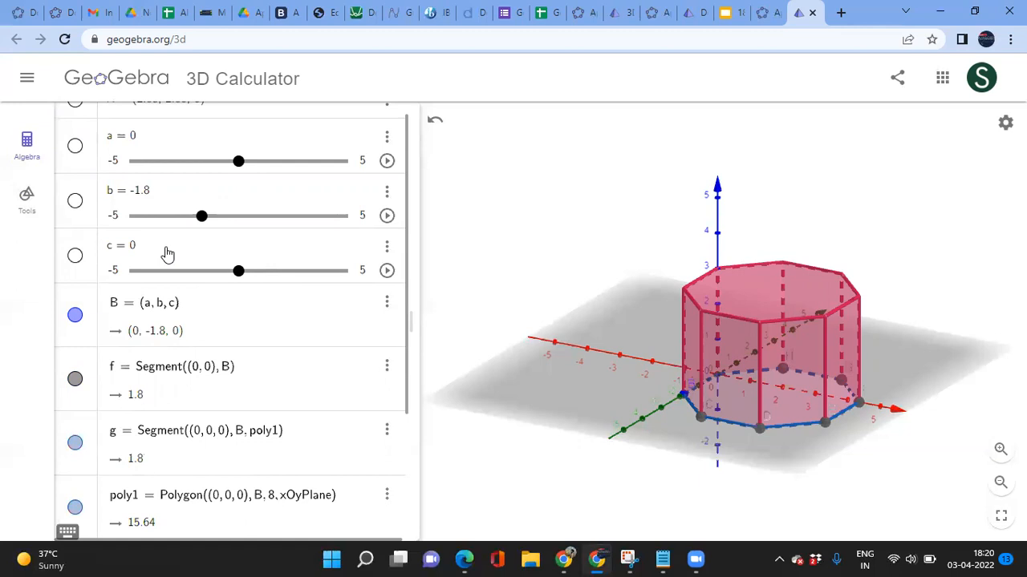
pyautogui.scroll(-3, 201, 371)
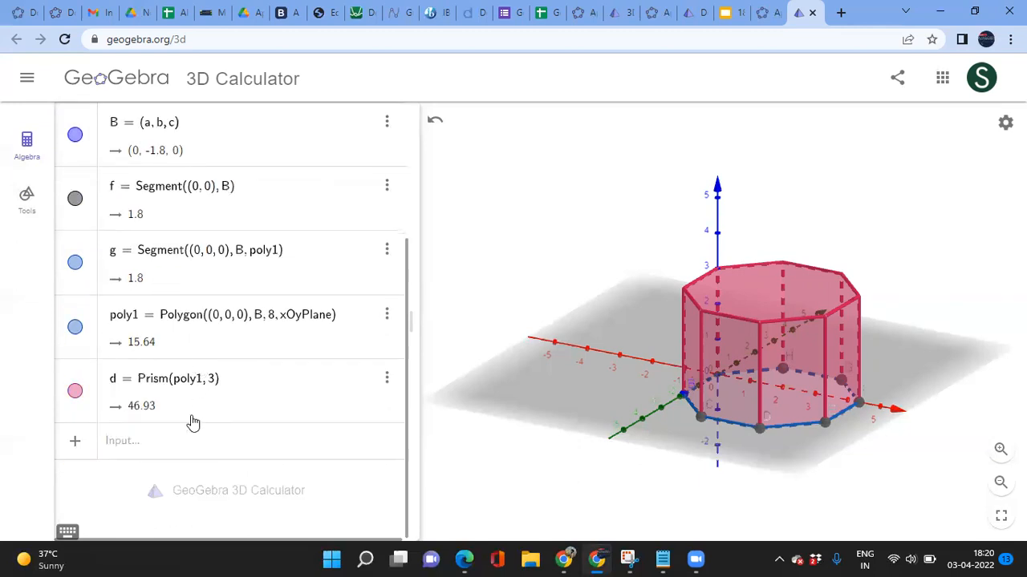
# Step: Hide prism d and its octagon base, leaving only the vertex points visible
pyautogui.click(150, 444)
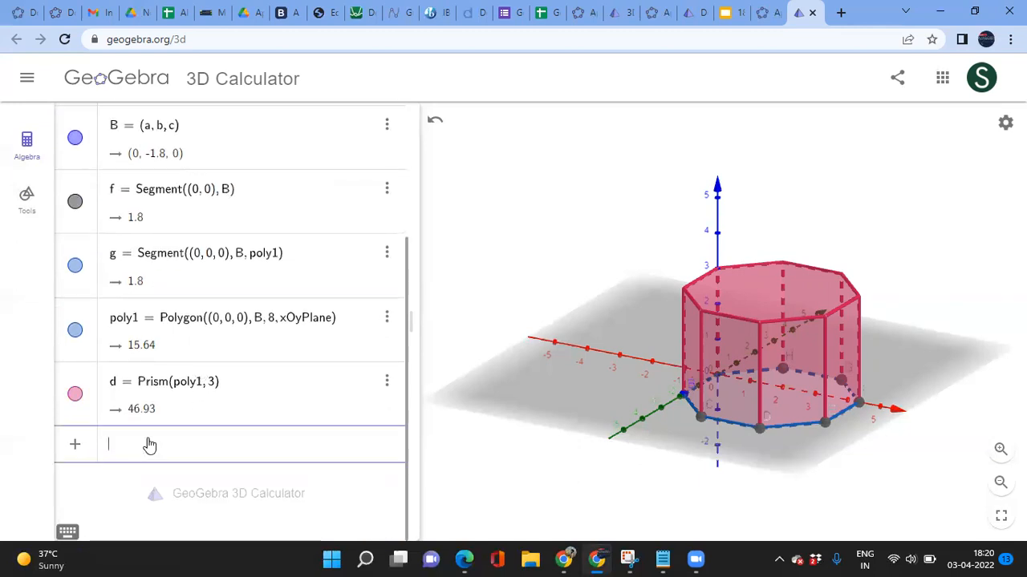
pyautogui.click(75, 395)
pyautogui.click(146, 452)
pyautogui.click(74, 394)
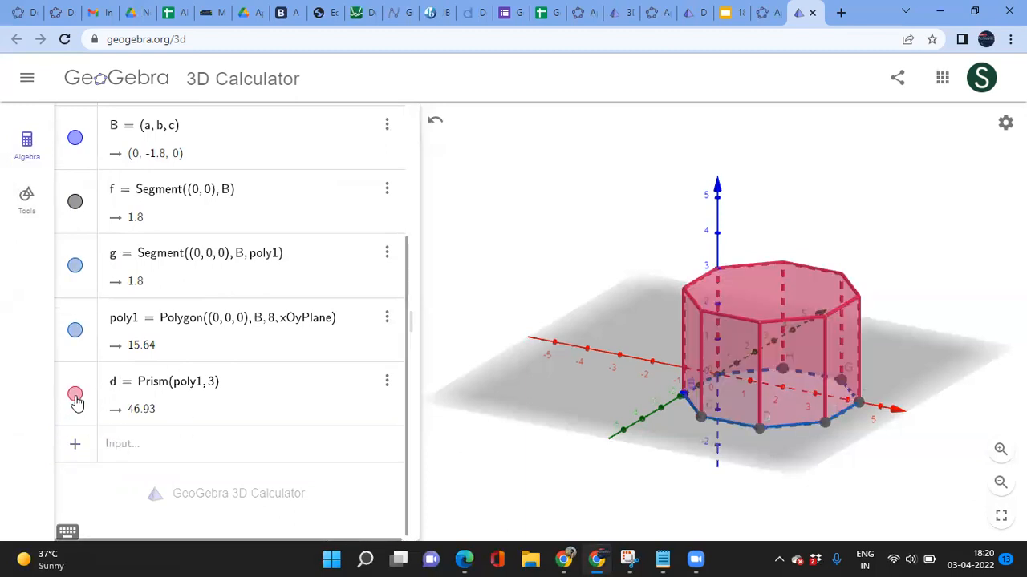
pyautogui.click(76, 397)
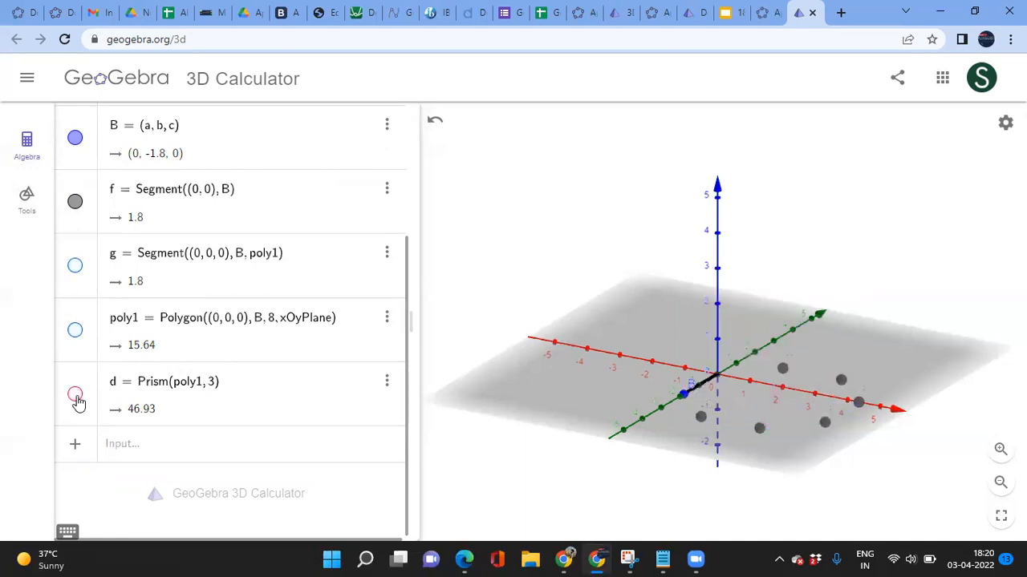
pyautogui.click(75, 396)
pyautogui.click(76, 396)
pyautogui.click(76, 398)
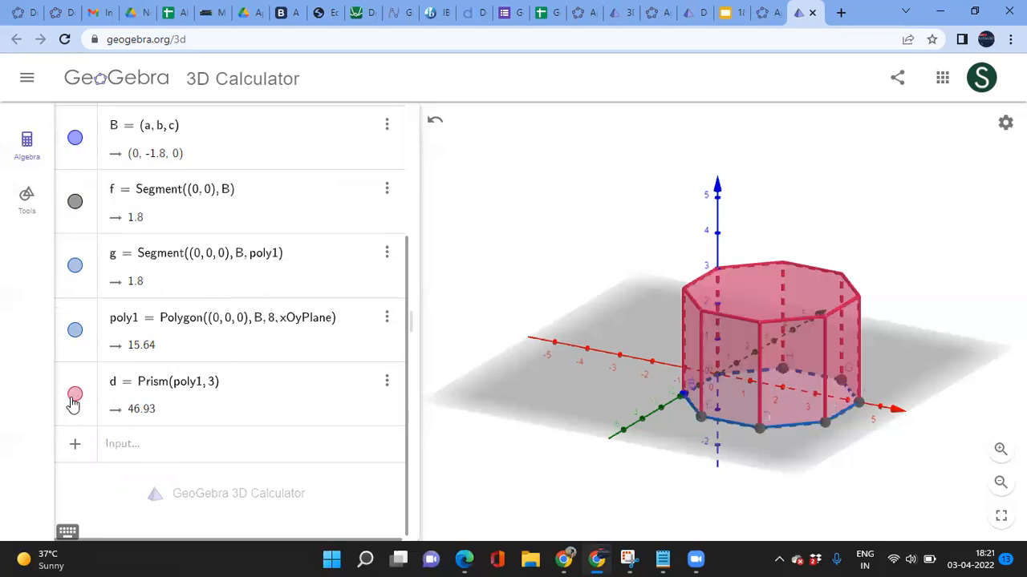
pyautogui.click(76, 398)
pyautogui.click(140, 446)
# Step: Create pyramid e = Pyramid(poly1, 5) on the octagon, with volume 26.07
pyautogui.write('p')
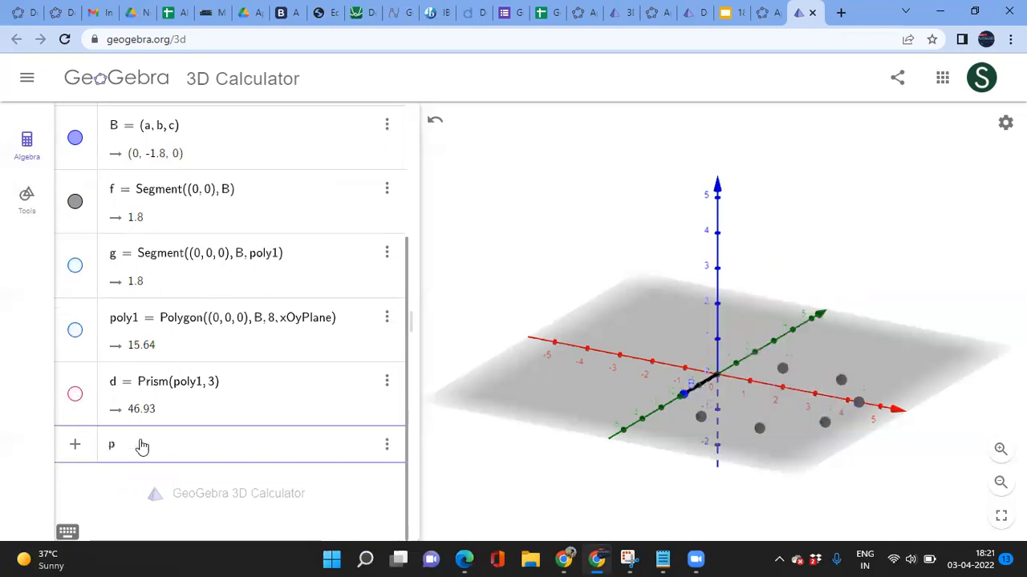
pyautogui.write('yra')
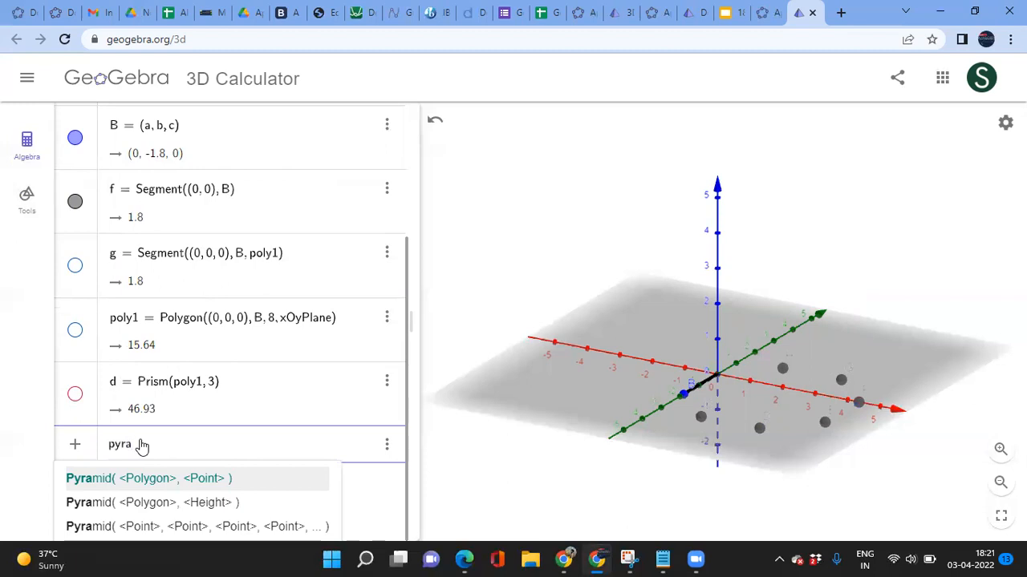
pyautogui.press('Down')
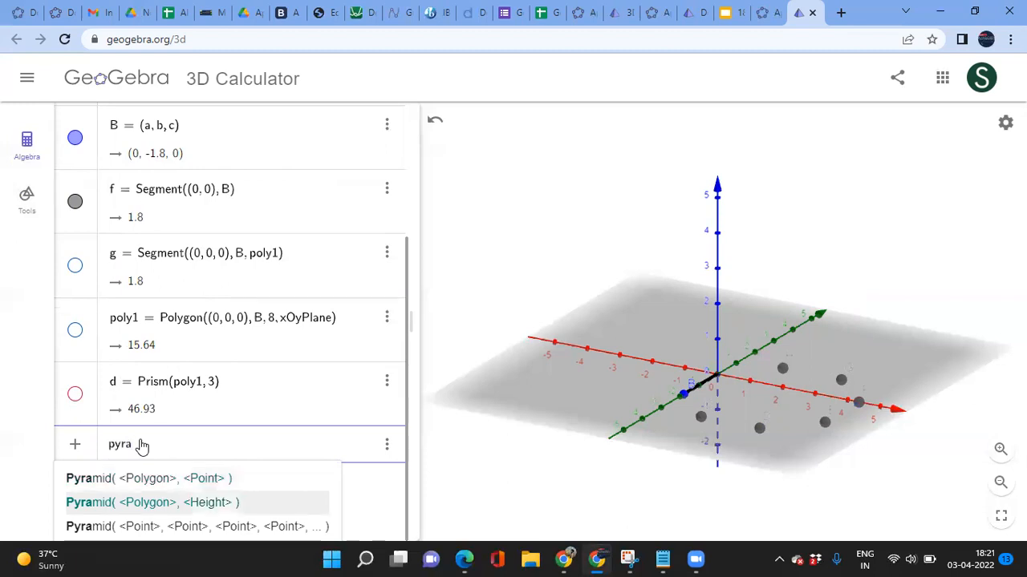
pyautogui.press('Return')
pyautogui.write('poly1, ')
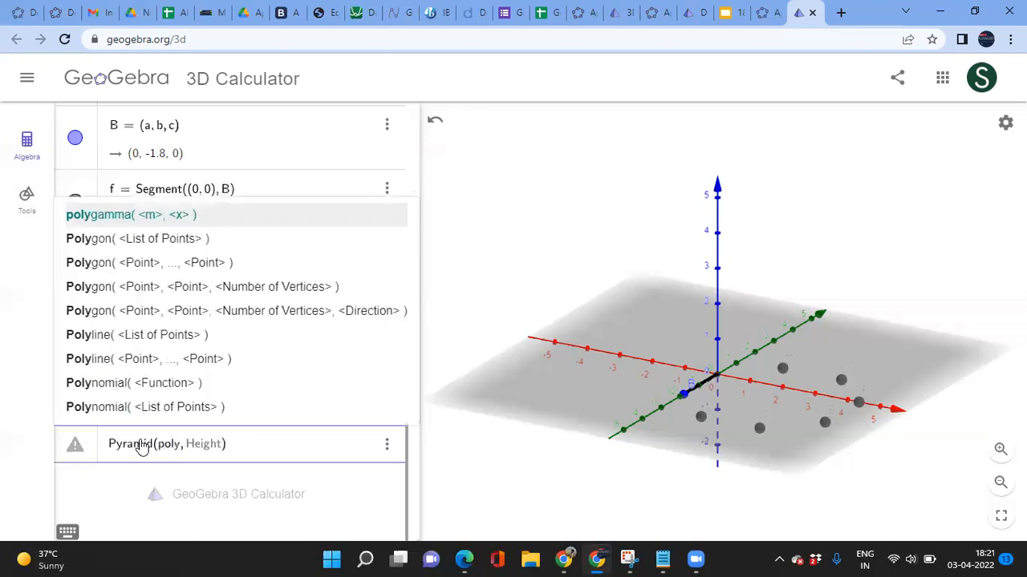
pyautogui.write('3')
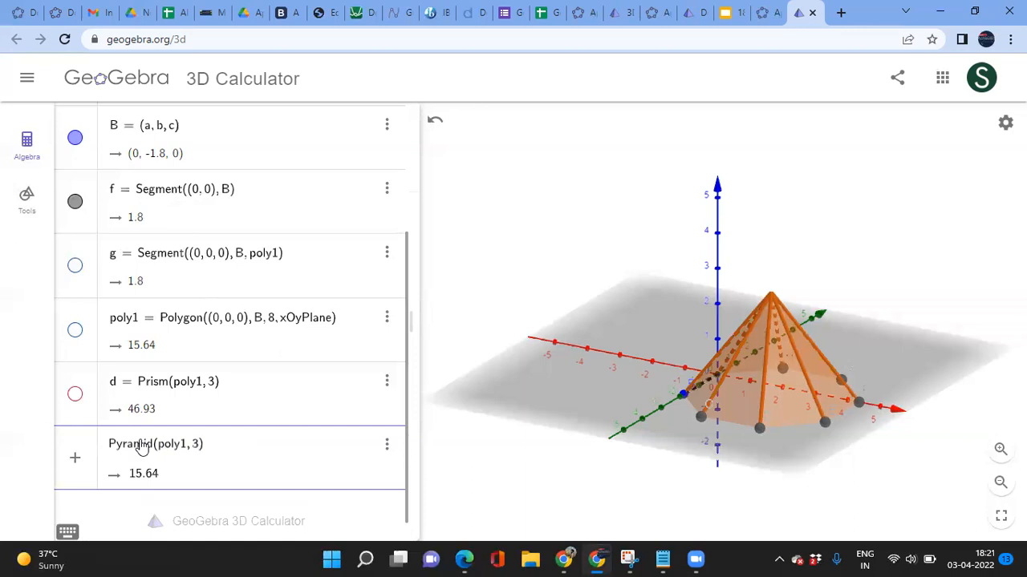
pyautogui.press('BackSpace')
pyautogui.write('5')
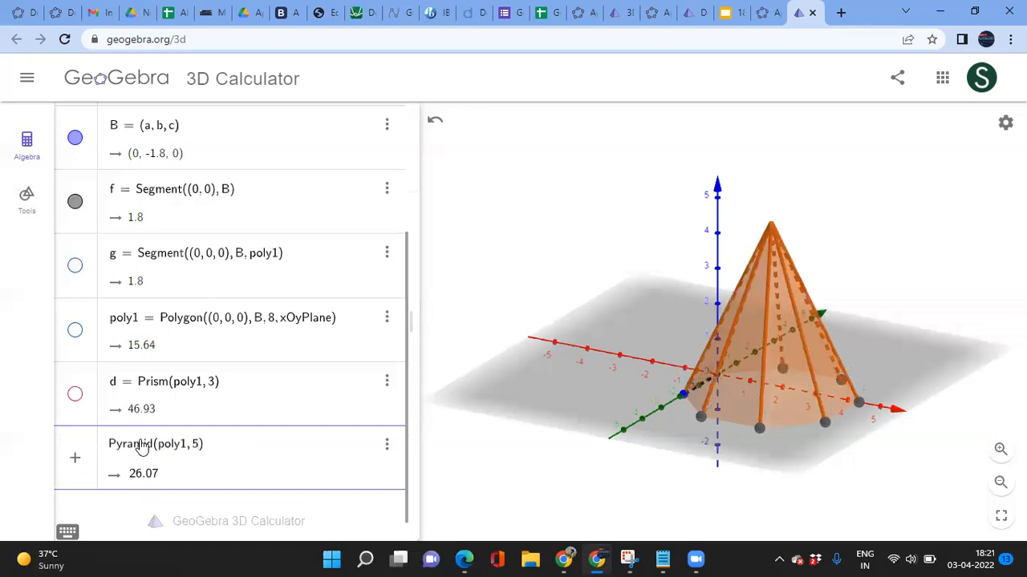
pyautogui.press('Return')
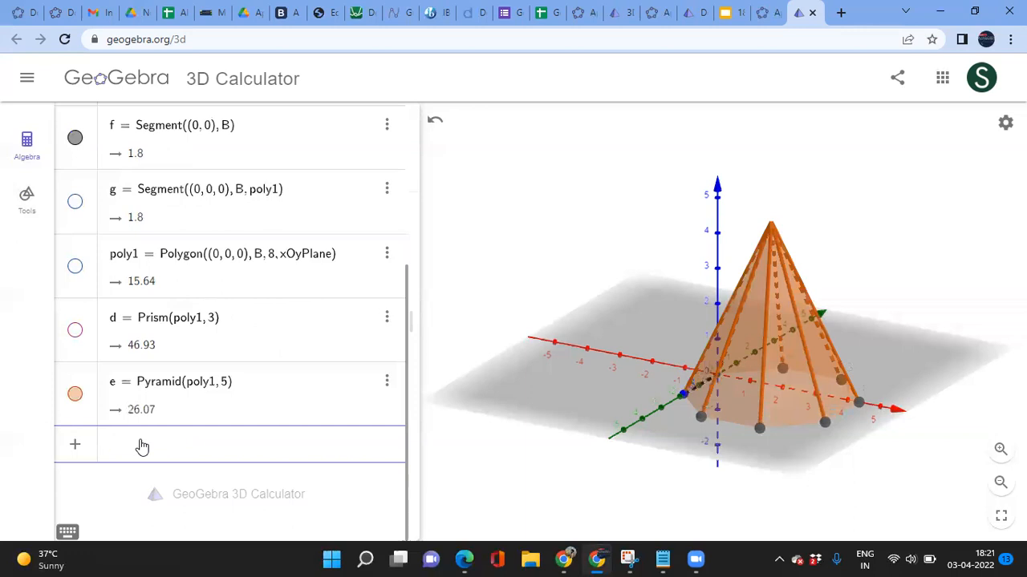
# Step: Show the octagon base poly1 under the pyramid, rotate the 3D view, and try dragging point B
pyautogui.click(75, 268)
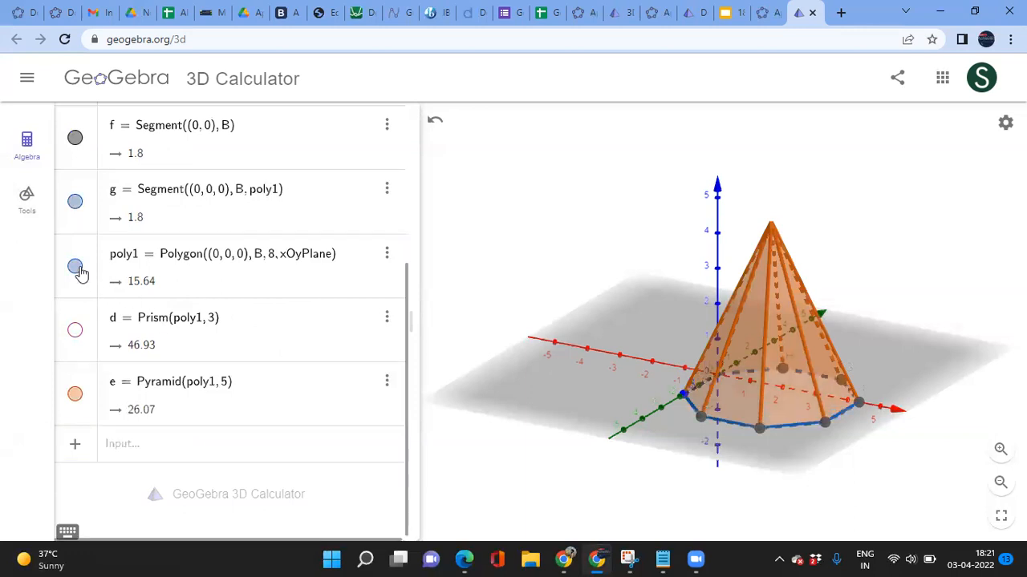
pyautogui.moveTo(824, 444)
pyautogui.mouseDown()
pyautogui.moveTo(753, 448)
pyautogui.moveTo(809, 432)
pyautogui.moveTo(829, 445)
pyautogui.mouseUp()
pyautogui.scroll(3, 280, 369)
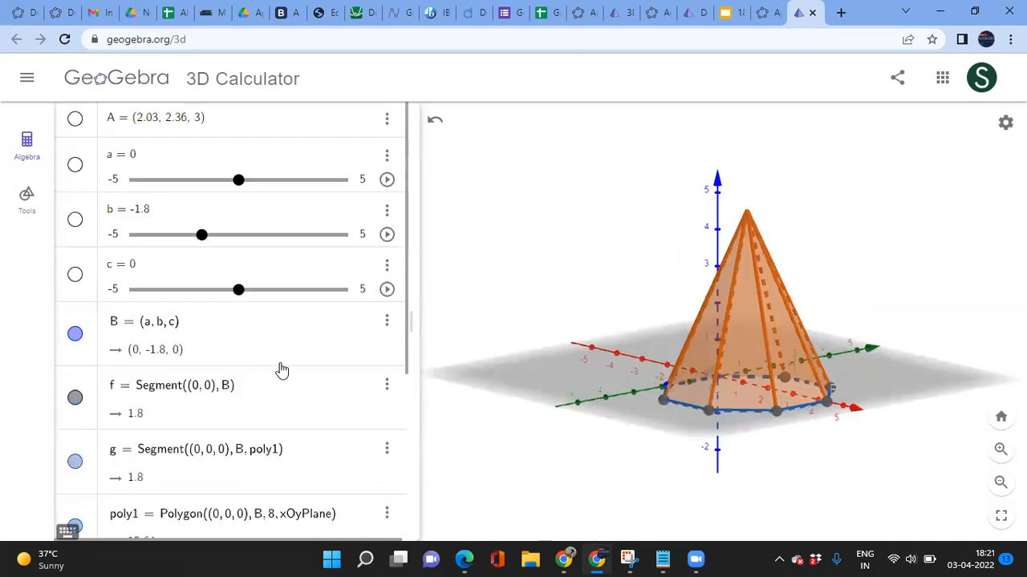
pyautogui.moveTo(202, 237)
pyautogui.mouseDown()
pyautogui.moveTo(219, 239)
pyautogui.moveTo(202, 239)
pyautogui.mouseUp()
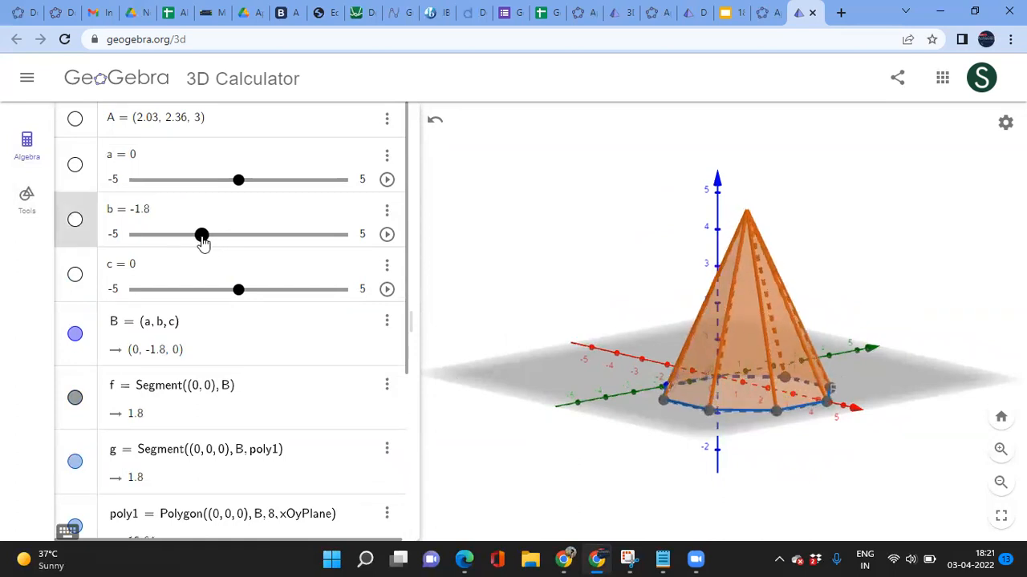
pyautogui.moveTo(243, 184)
pyautogui.mouseDown()
pyautogui.moveTo(212, 183)
pyautogui.moveTo(253, 181)
pyautogui.moveTo(238, 180)
pyautogui.mouseUp()
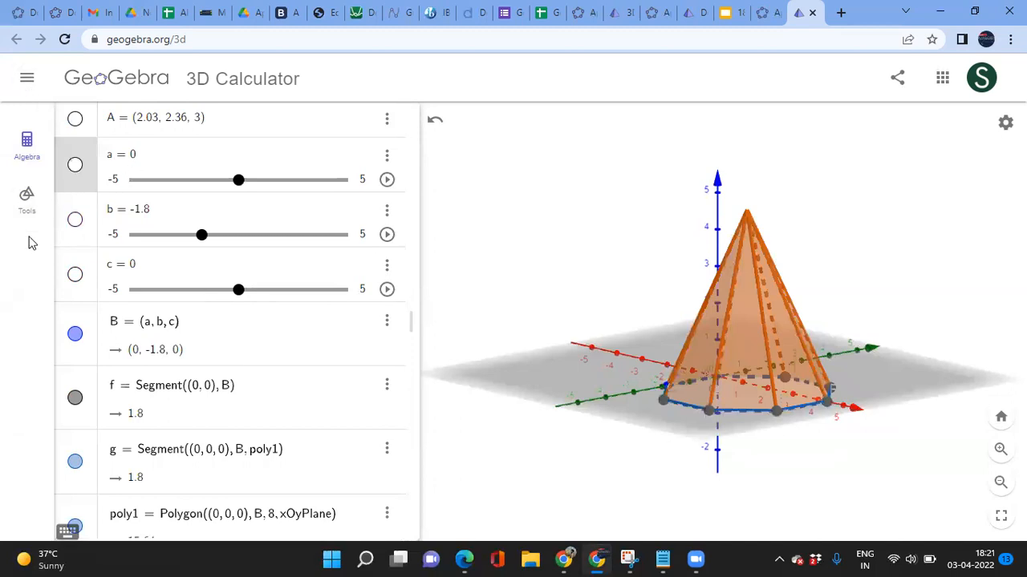
# Step: Unfold pyramid e into a flat net with the Net tool, eight triangles around the octagon
pyautogui.click(28, 210)
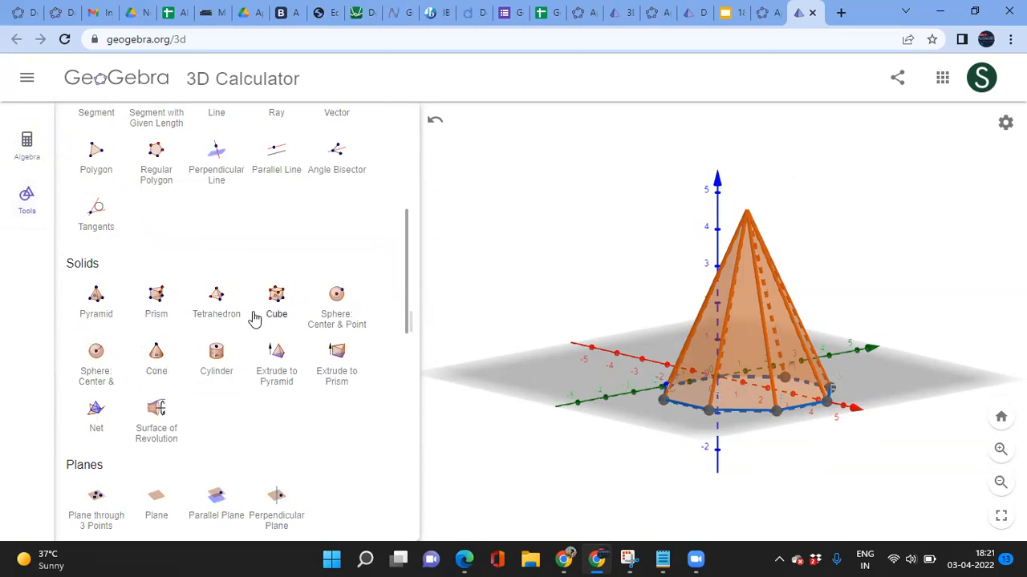
pyautogui.scroll(4, 276, 395)
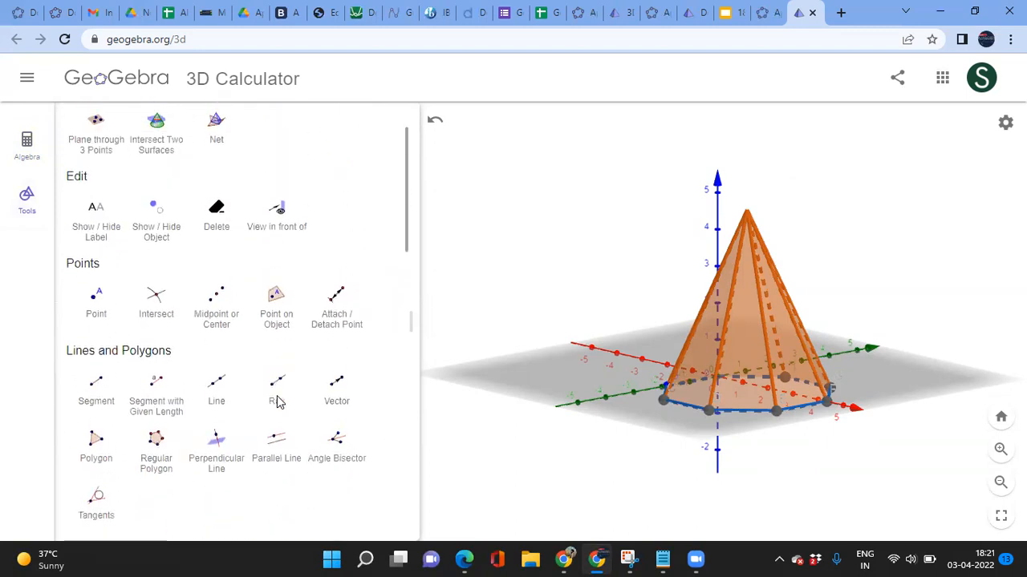
pyautogui.scroll(2, 277, 401)
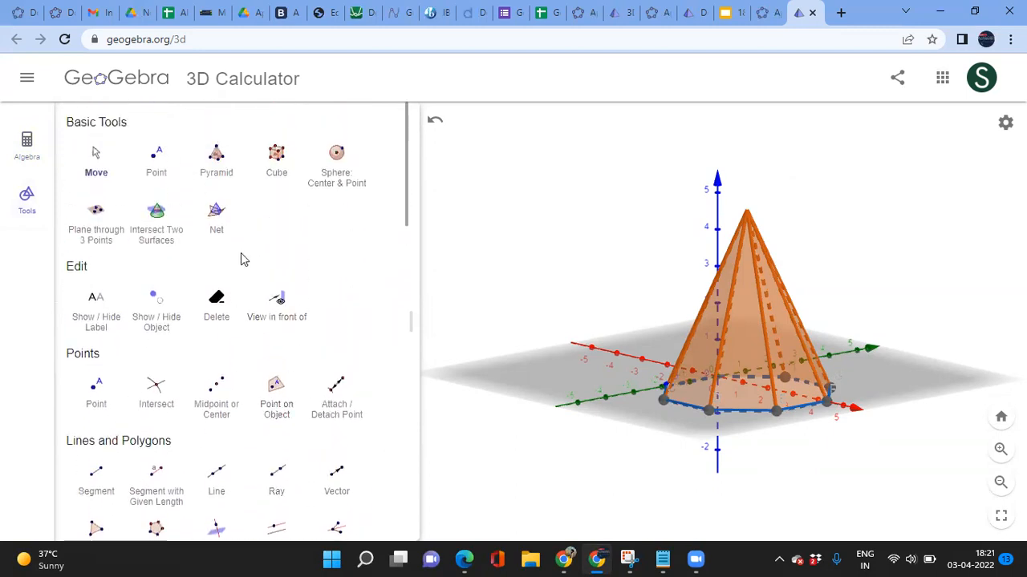
pyautogui.click(216, 215)
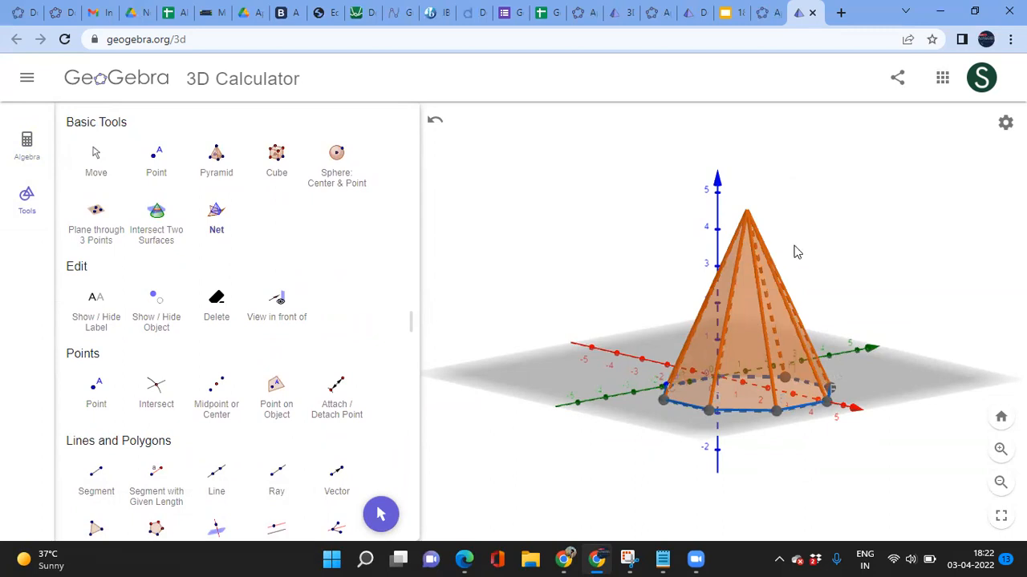
pyautogui.click(739, 321)
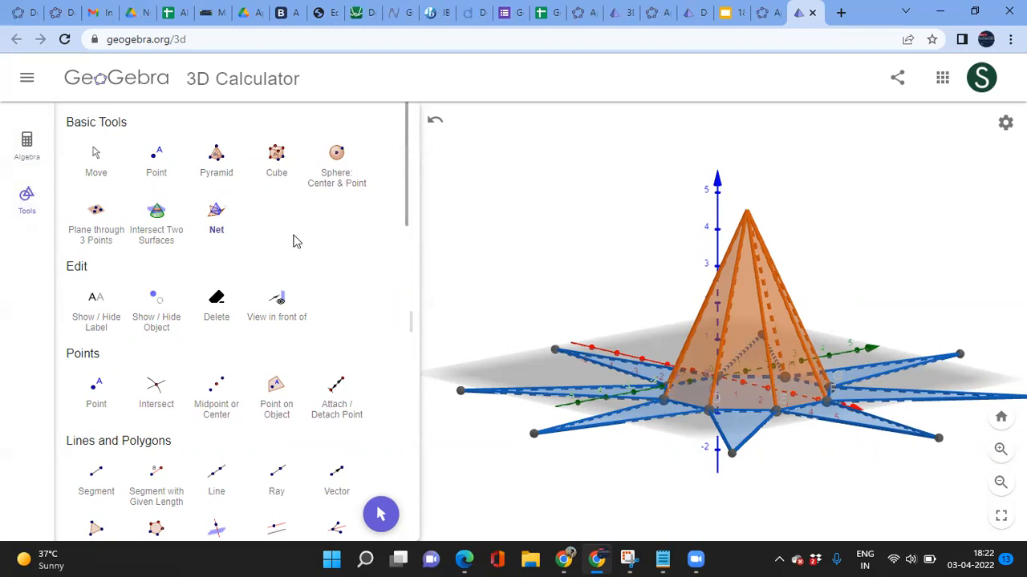
pyautogui.click(27, 146)
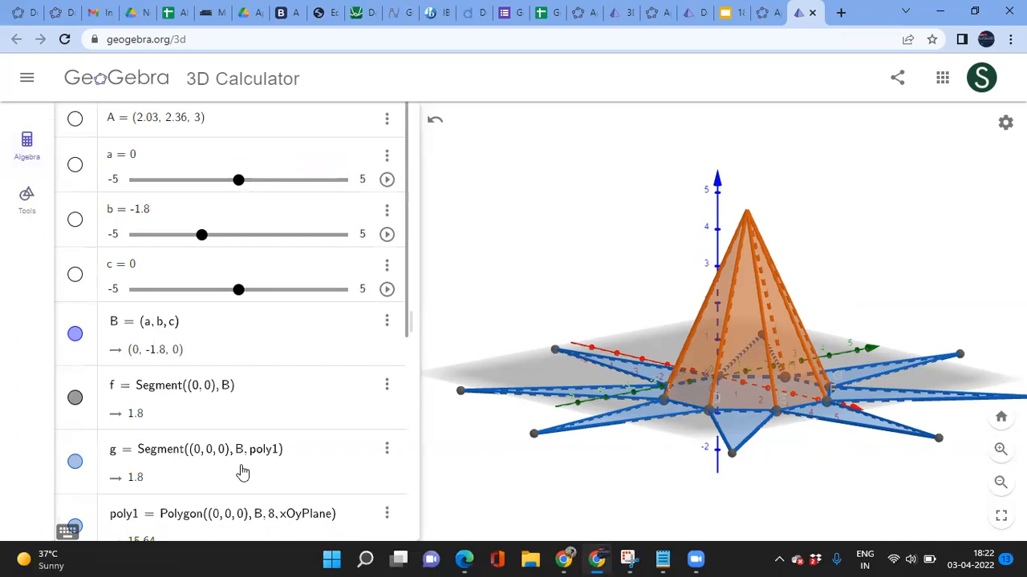
# Step: Animate net slider o, then drag it back to 0 and pause so the pyramid folds closed
pyautogui.scroll(-5, 243, 473)
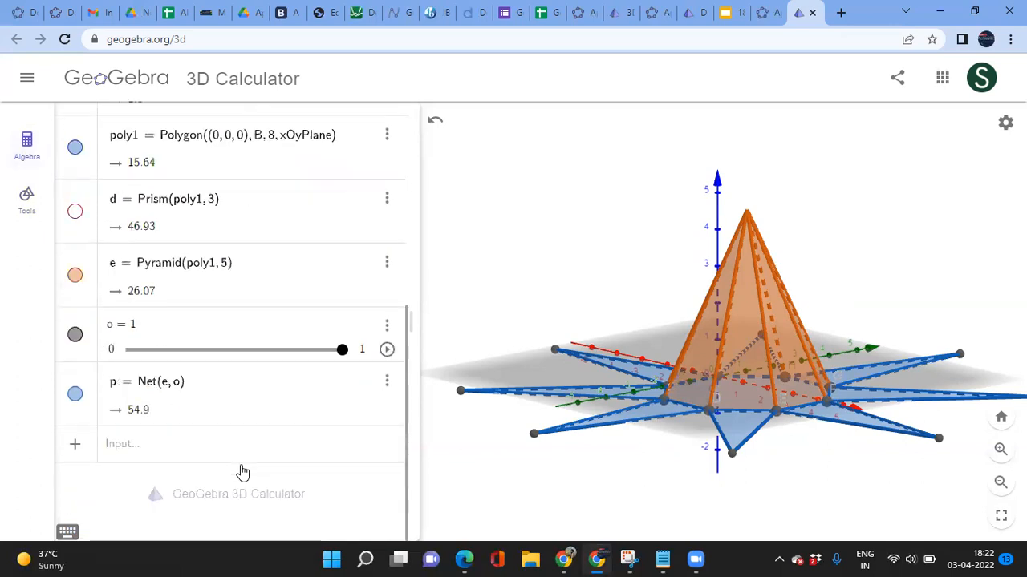
pyautogui.click(386, 352)
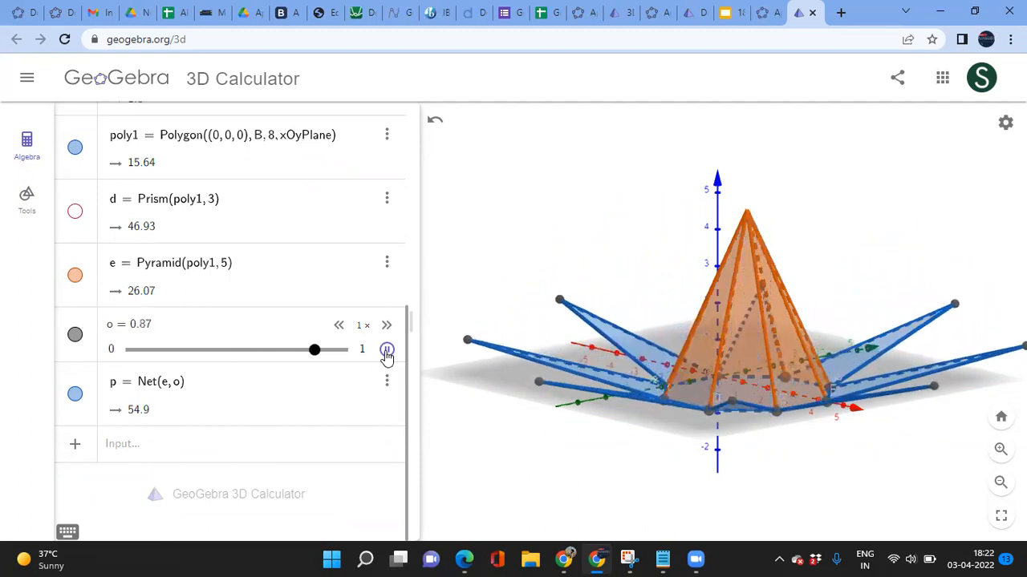
pyautogui.moveTo(329, 351); pyautogui.dragTo(126, 370)
pyautogui.click(387, 350)
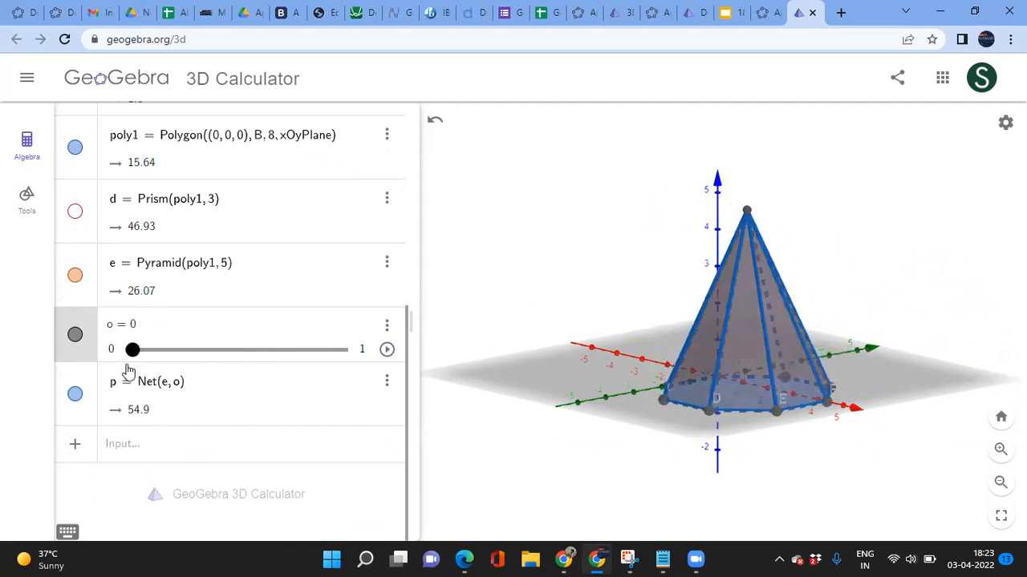
pyautogui.click(156, 448)
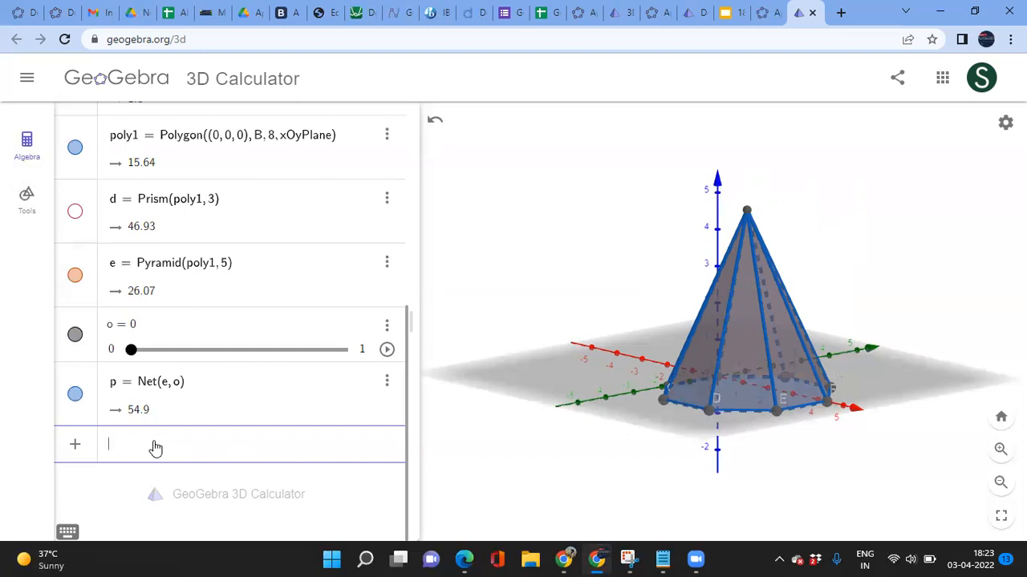
pyautogui.scroll(3, 245, 385)
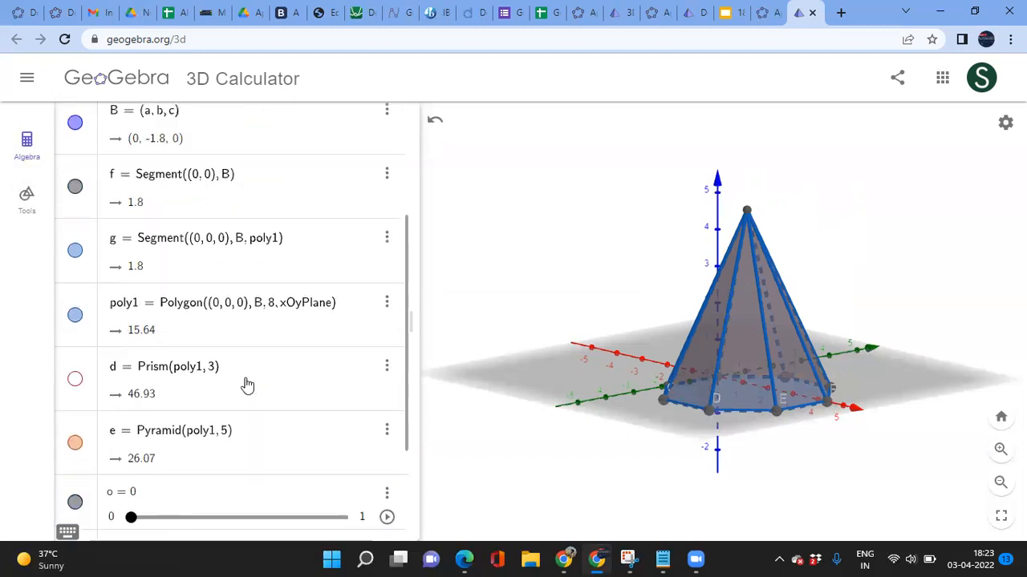
# Step: Nudge net slider o slightly to adjust how far the net unfolds
pyautogui.scroll(3, 245, 282)
pyautogui.scroll(-5, 246, 404)
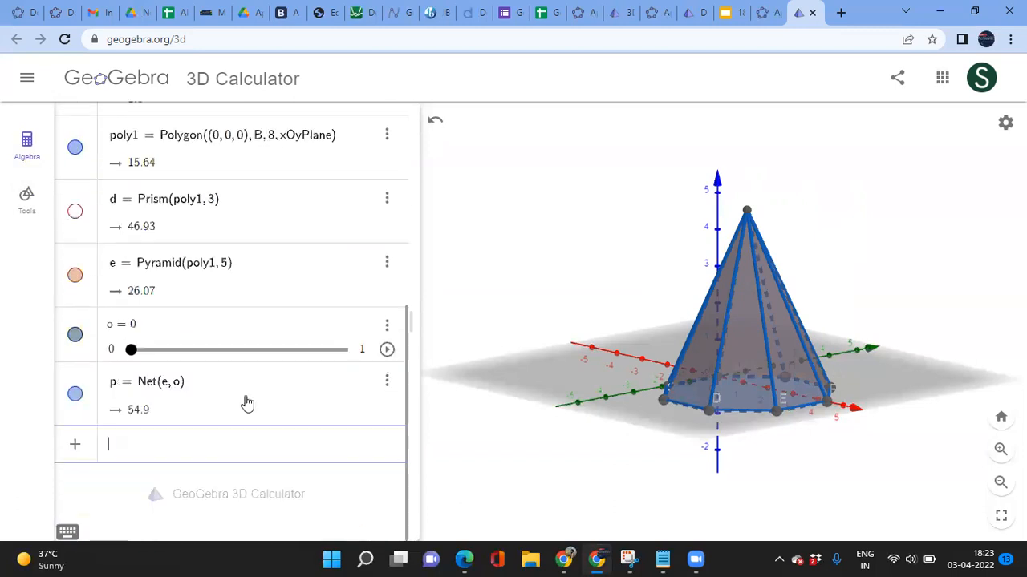
pyautogui.moveTo(131, 351)
pyautogui.mouseDown()
pyautogui.moveTo(219, 359)
pyautogui.moveTo(120, 363)
pyautogui.mouseUp()
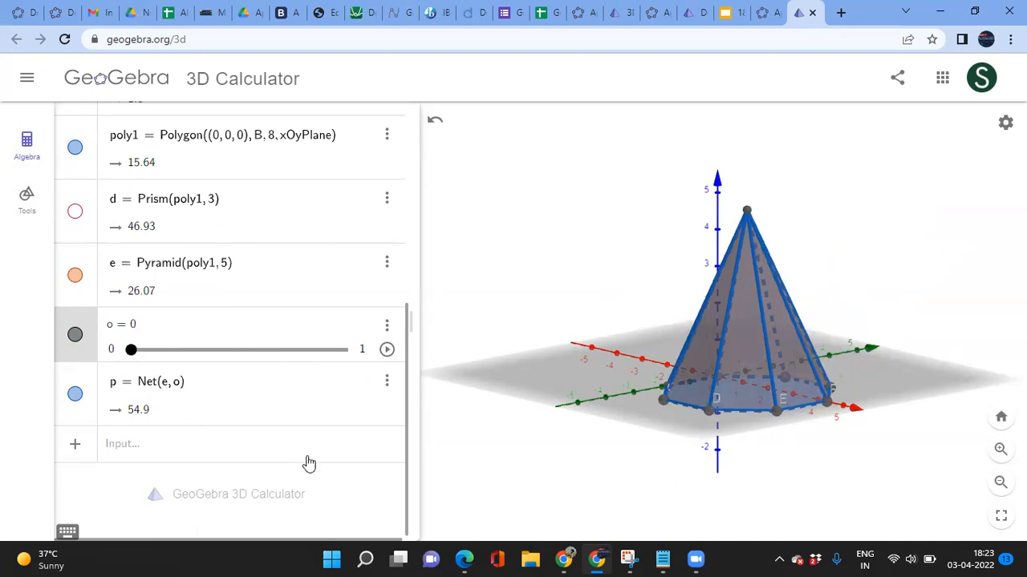
pyautogui.click(179, 455)
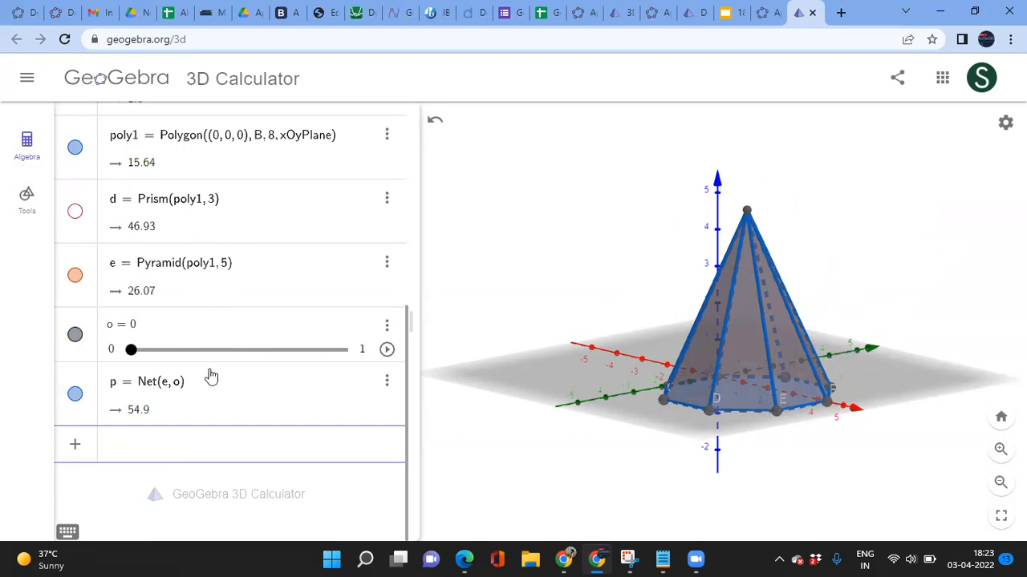
pyautogui.scroll(5, 214, 357)
pyautogui.scroll(-5, 214, 357)
pyautogui.scroll(5, 214, 357)
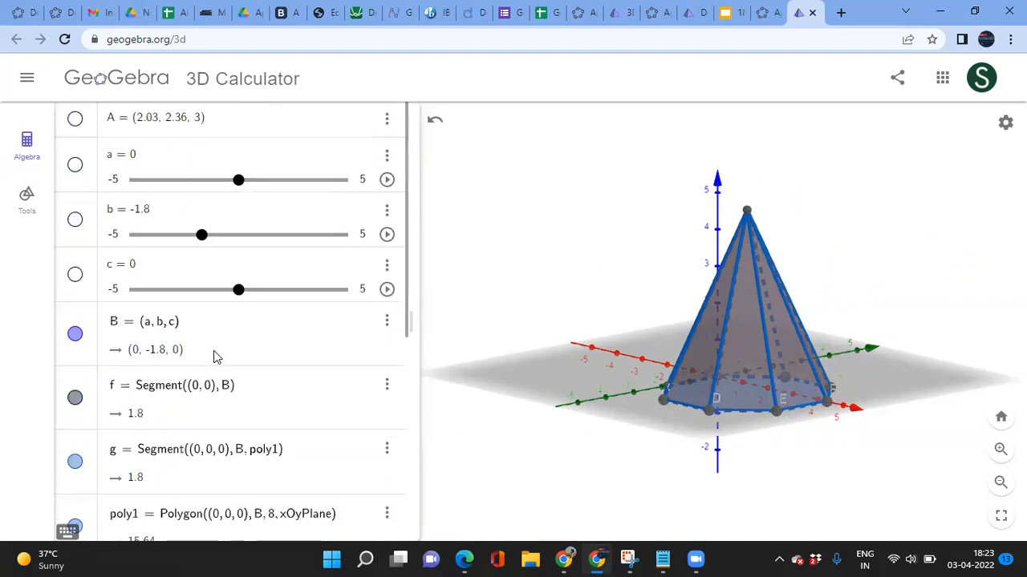
# Step: Zoom in and back out on the pyramid, then pick Move Graphics View from the tools palette
pyautogui.click(26, 201)
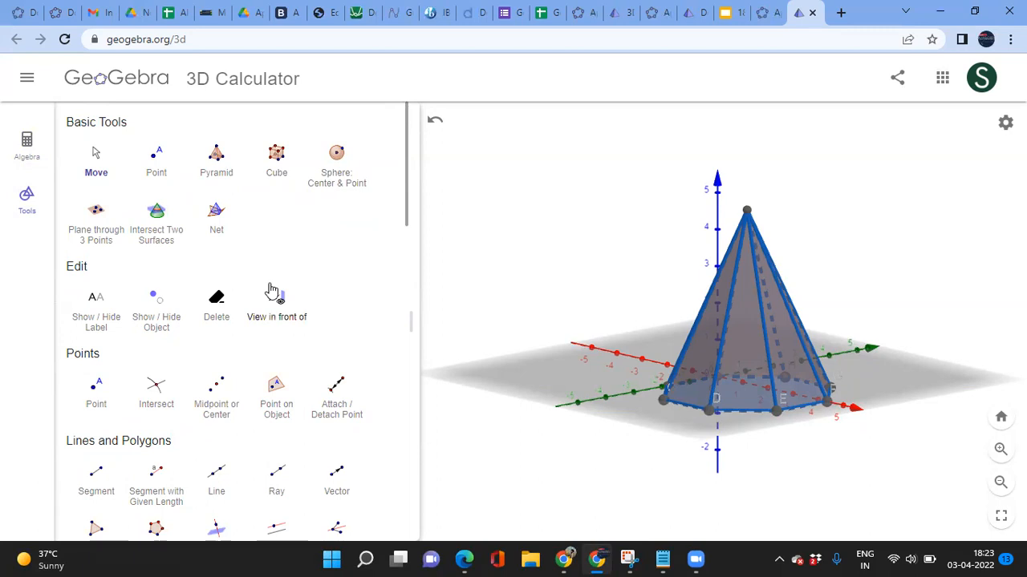
pyautogui.scroll(-4, 273, 291)
pyautogui.scroll(-2, 273, 290)
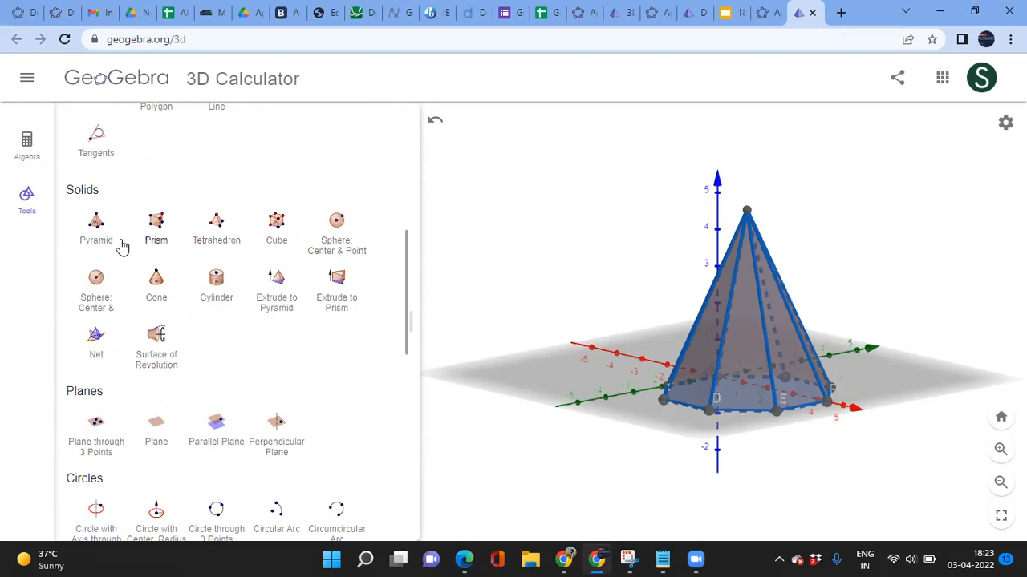
pyautogui.scroll(-8, 259, 369)
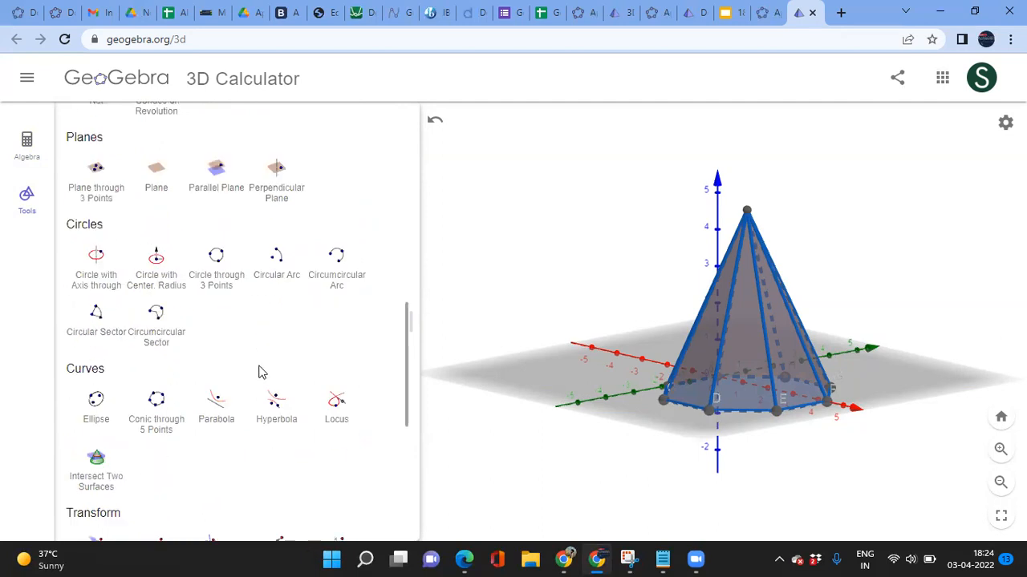
pyautogui.scroll(10, 259, 371)
pyautogui.scroll(-5, 261, 374)
pyautogui.scroll(-2, 260, 374)
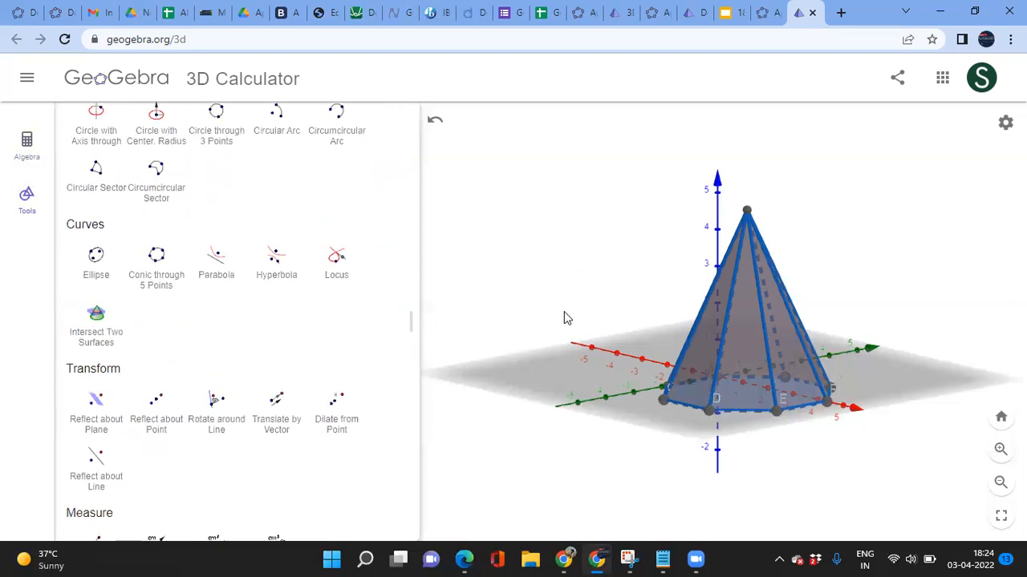
pyautogui.click(999, 451)
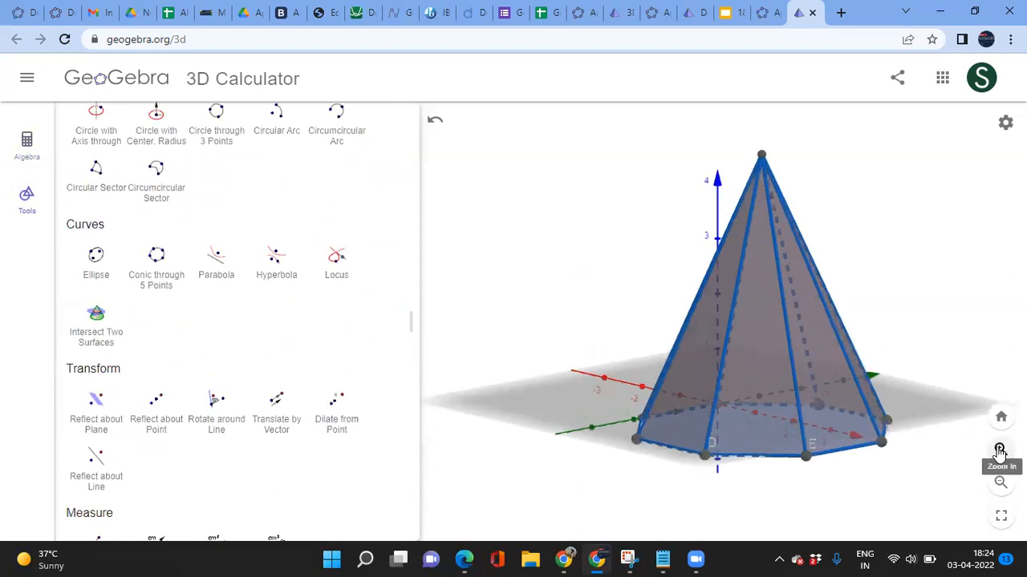
pyautogui.click(1000, 482)
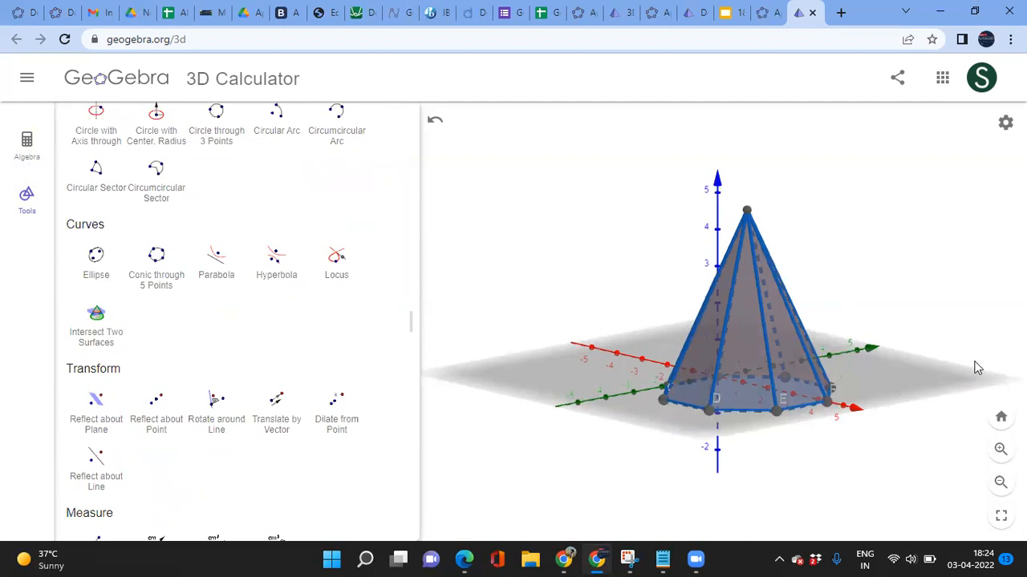
pyautogui.scroll(-3, 291, 426)
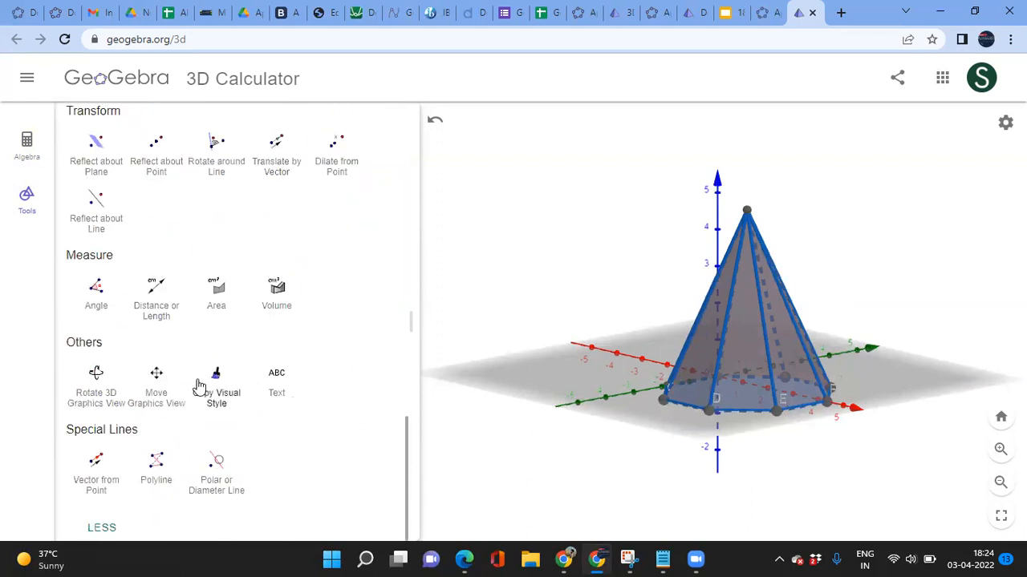
pyautogui.click(157, 384)
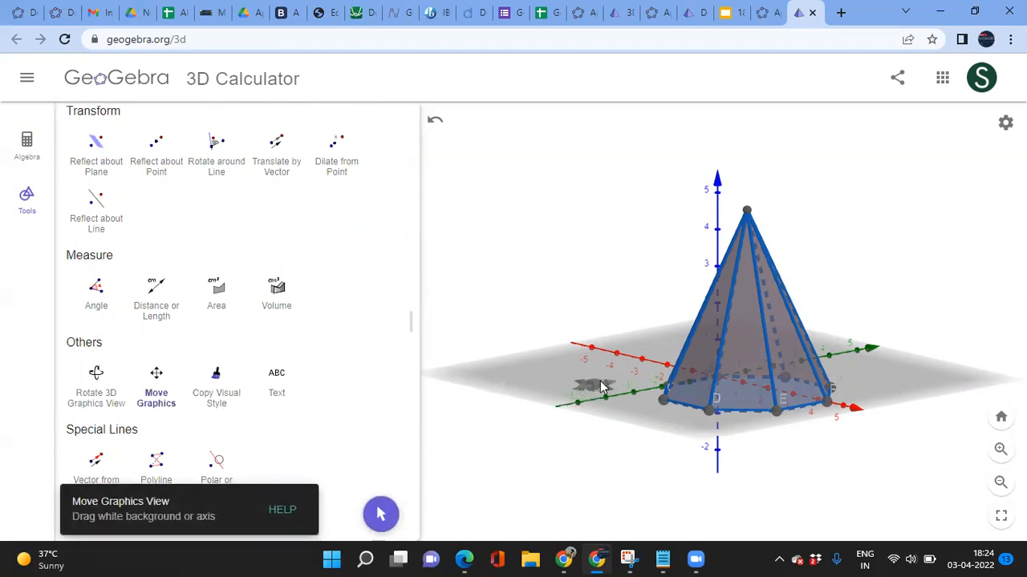
# Step: Pan the 3D scene left, then show the Algebra view scrolled down to the Input row
pyautogui.moveTo(601, 387); pyautogui.dragTo(633, 321)
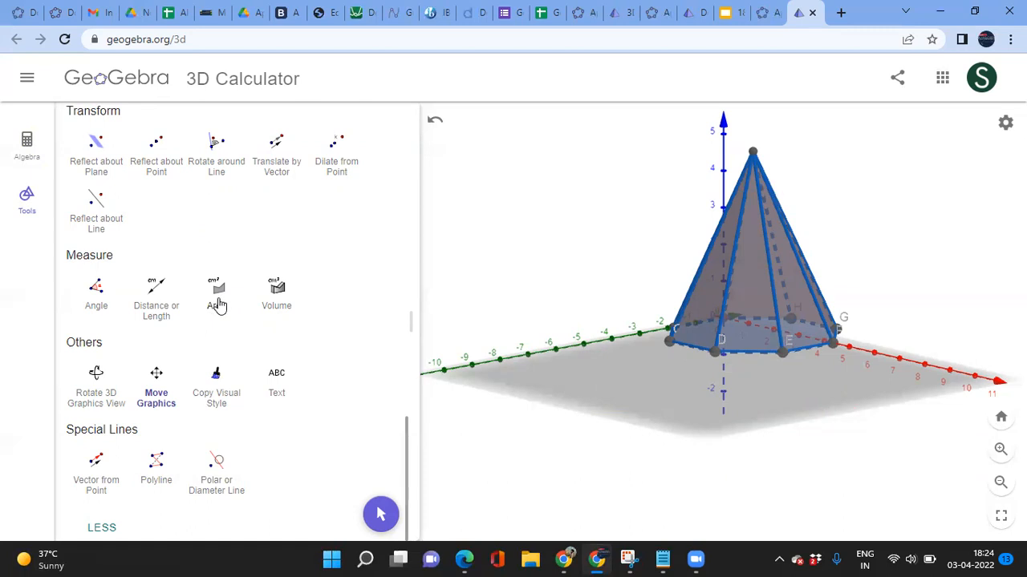
pyautogui.click(28, 157)
pyautogui.scroll(-3, 230, 424)
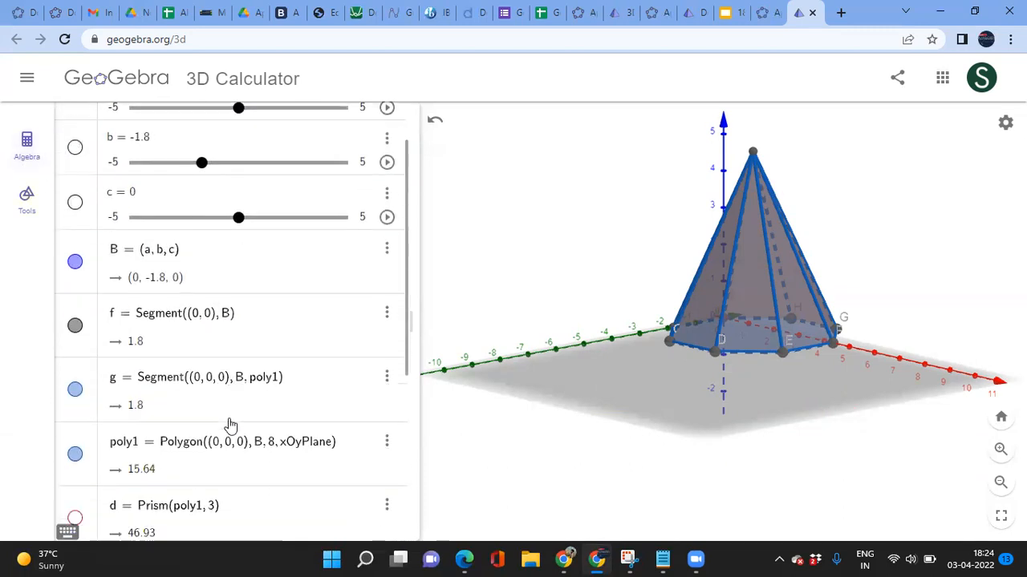
pyautogui.scroll(-2, 227, 302)
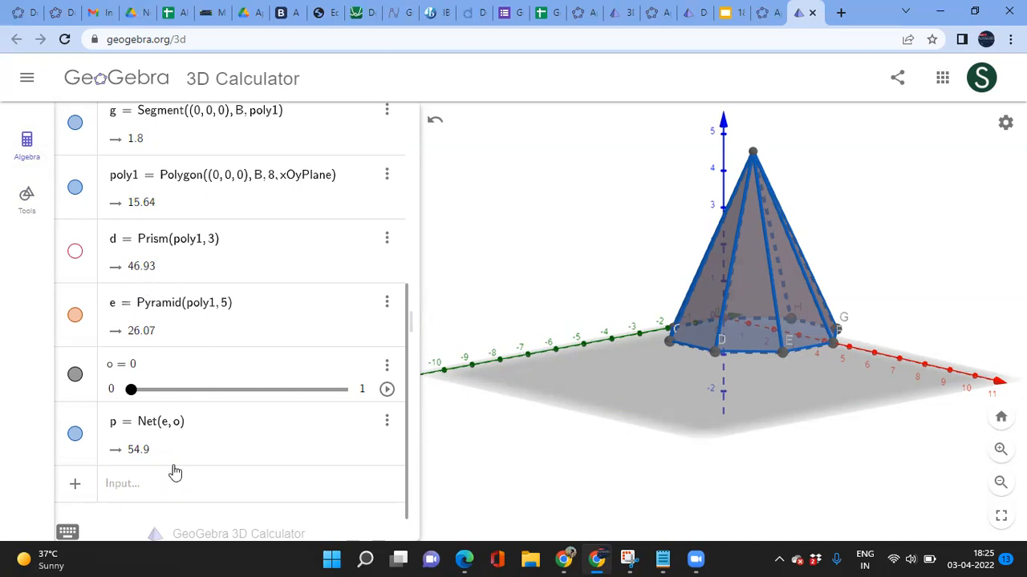
# Step: Create q = Area(poly1), showing the octagon's base area of 15.64
pyautogui.click(137, 489)
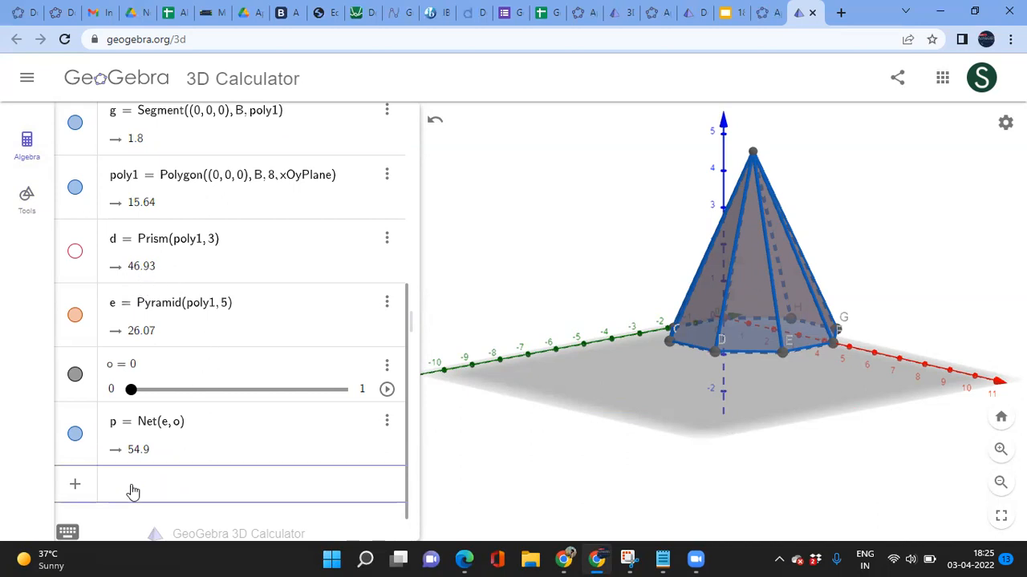
pyautogui.write('area')
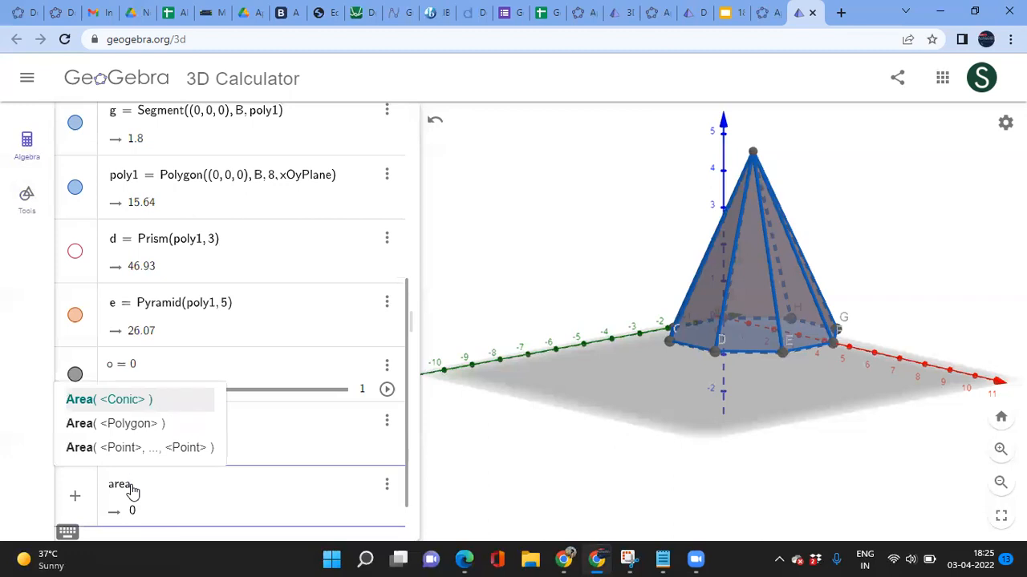
pyautogui.press('Down')
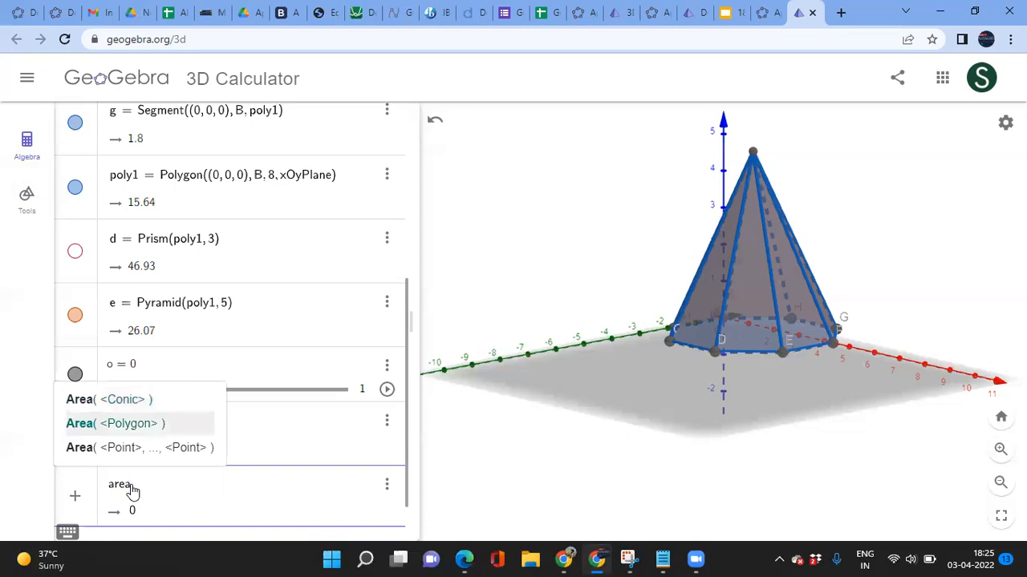
pyautogui.press('Return')
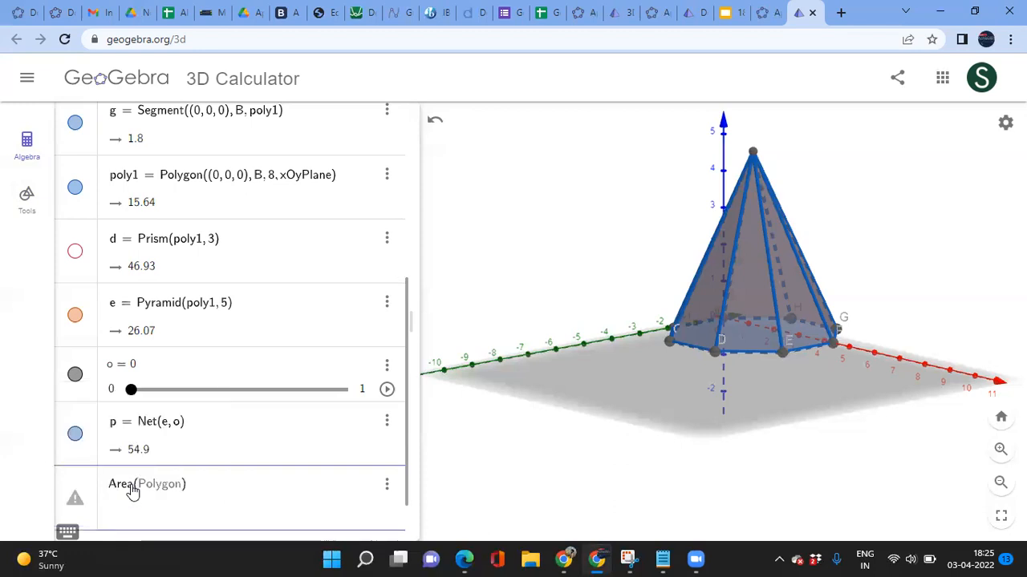
pyautogui.write('poly1')
pyautogui.press('Return')
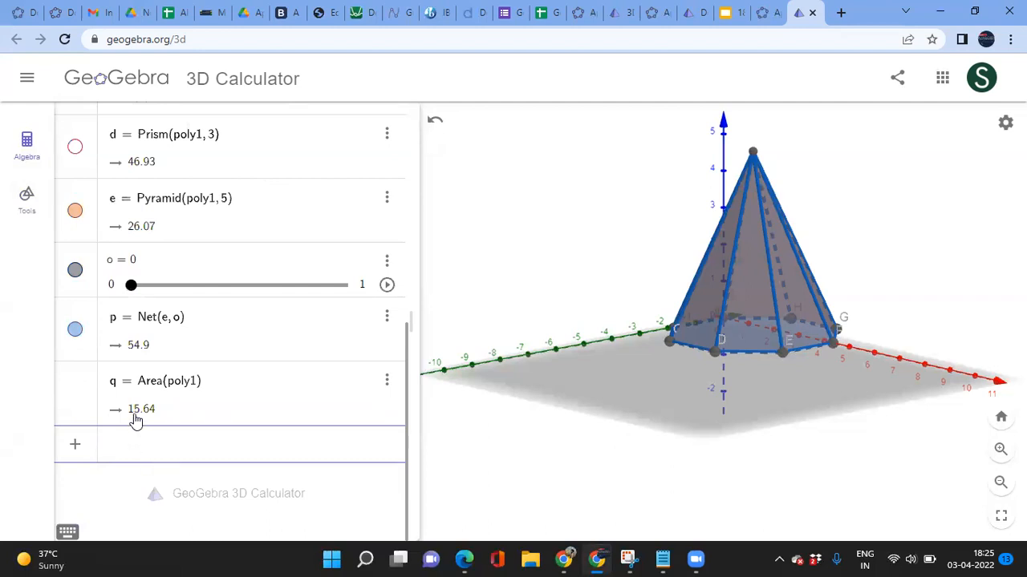
pyautogui.scroll(3, 217, 198)
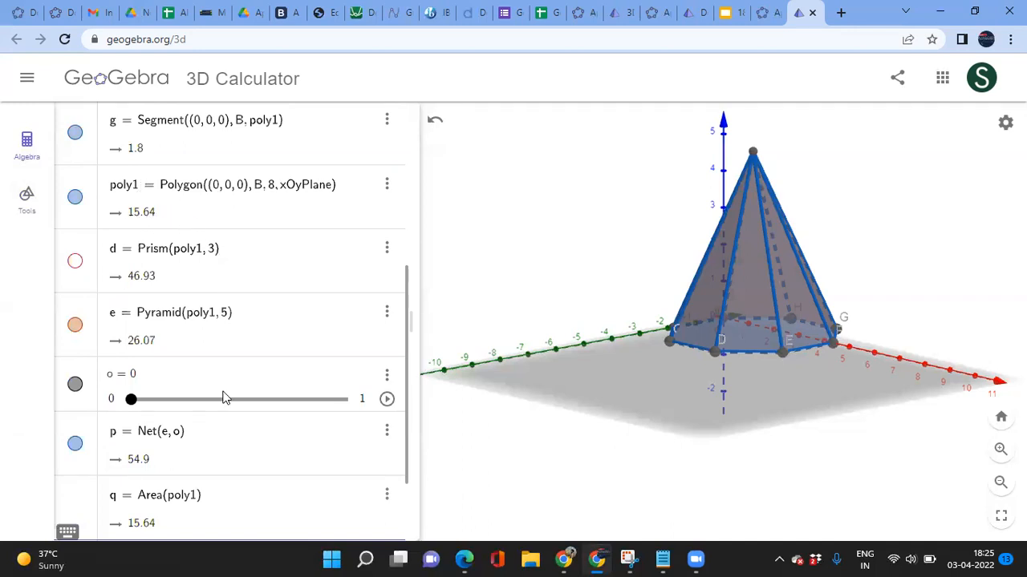
pyautogui.scroll(-3, 227, 398)
# Step: Start typing a Volume command in a new Input entry
pyautogui.click(128, 455)
pyautogui.write('voluy')
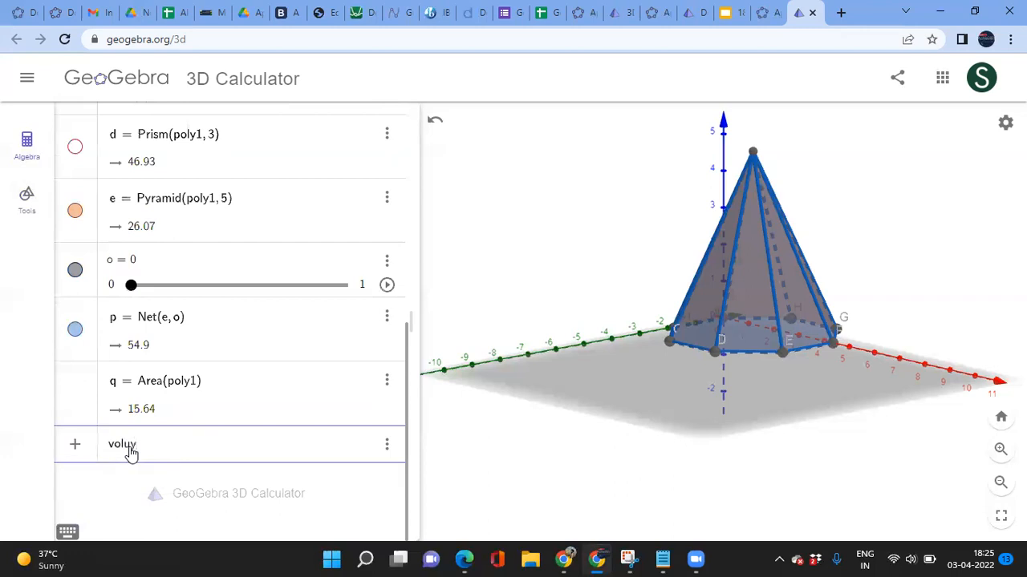
pyautogui.press('BackSpace')
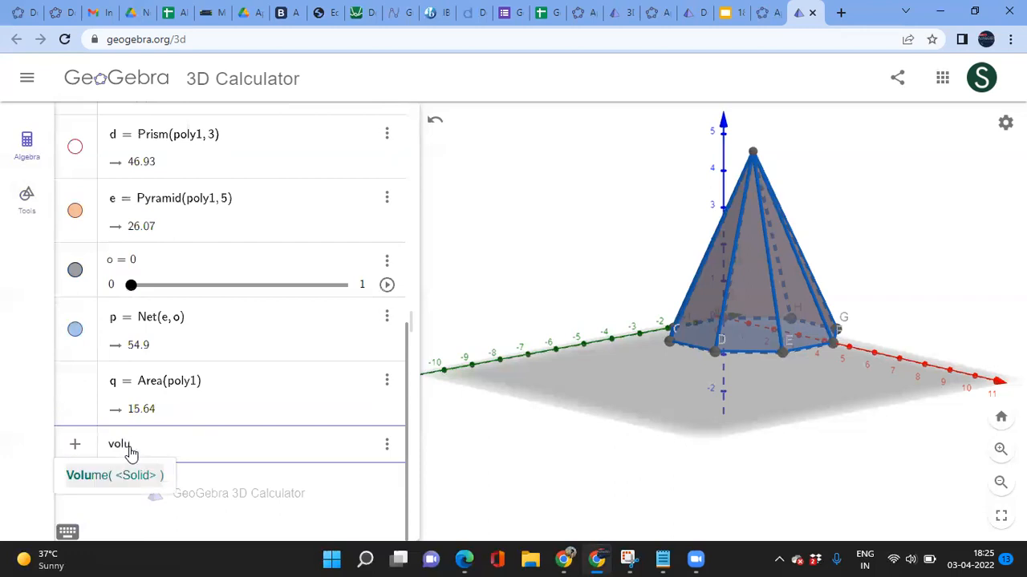
# Step: Create r = Volume(e), showing the pyramid's volume of 26.07
pyautogui.press('Return')
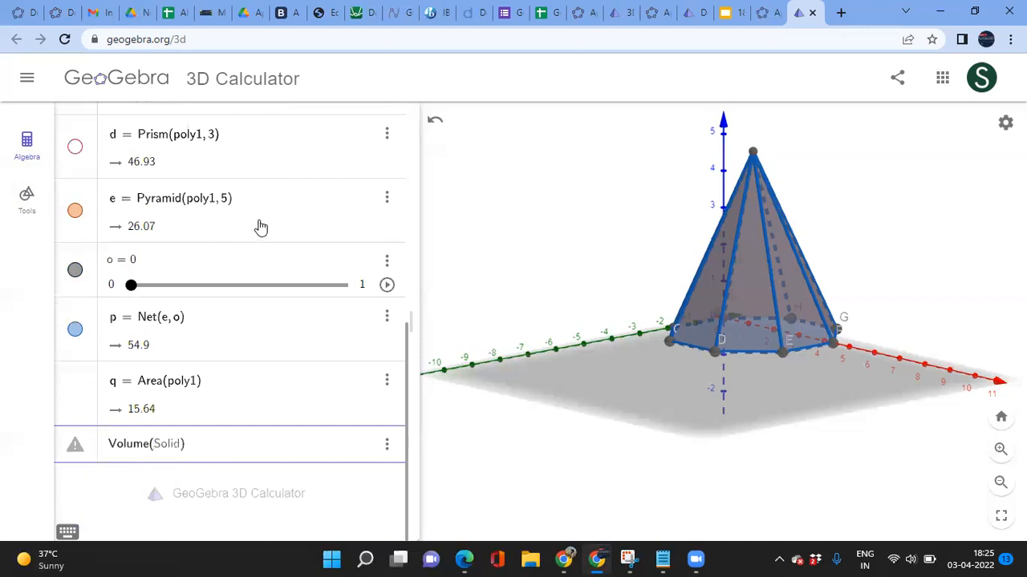
pyautogui.write('e')
pyautogui.press('Return')
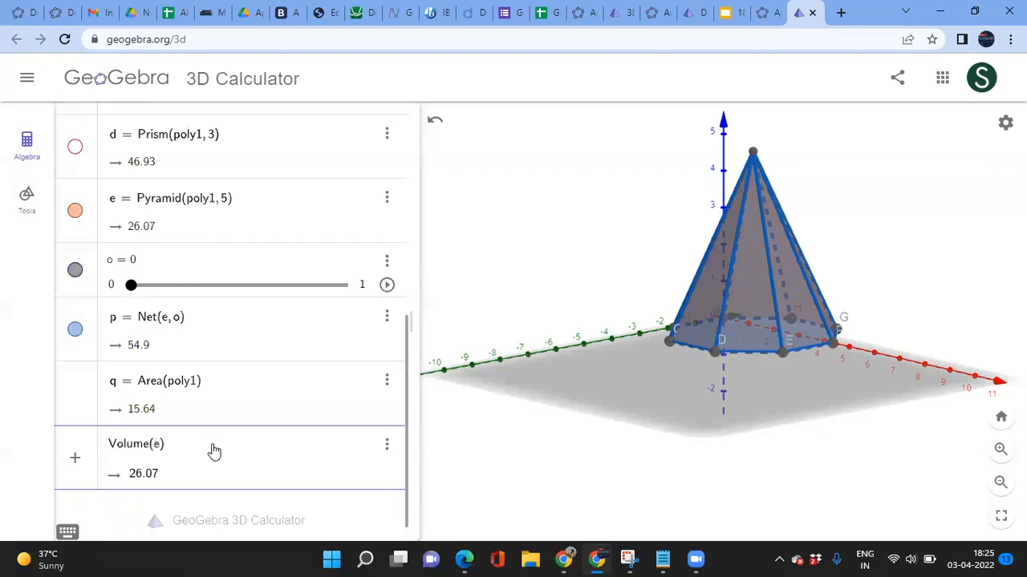
pyautogui.press('Return')
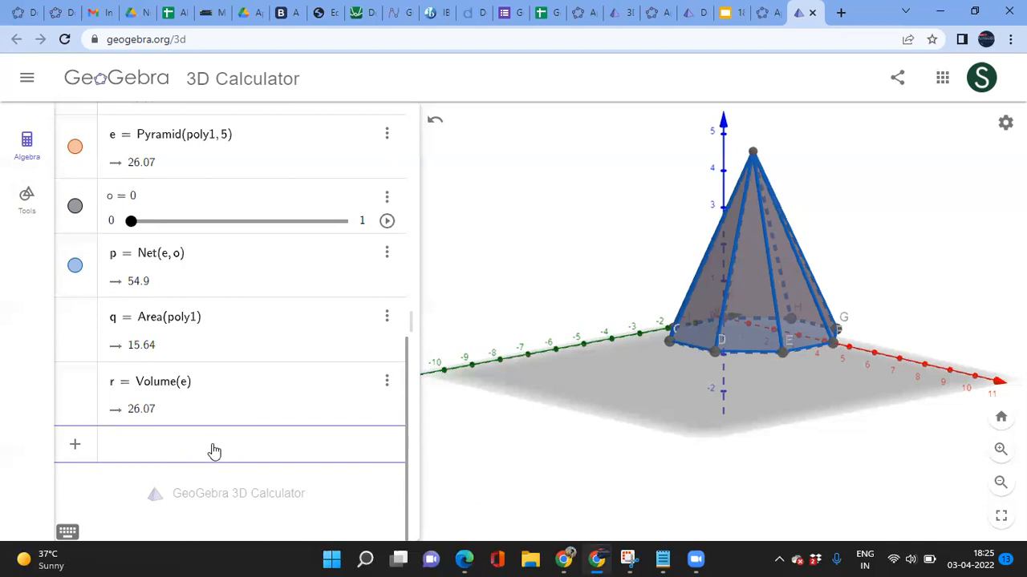
pyautogui.scroll(1, 211, 450)
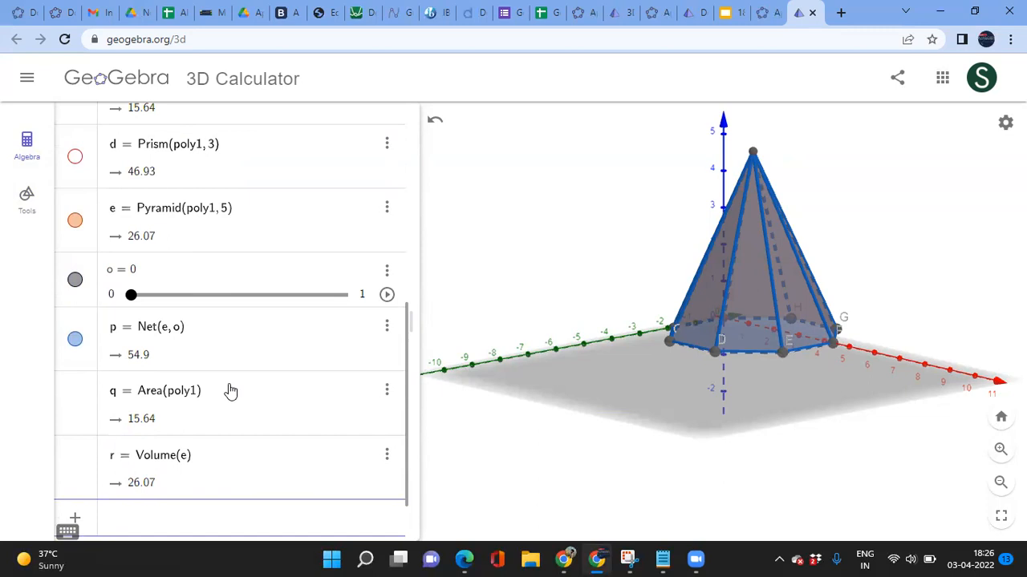
pyautogui.scroll(5, 230, 391)
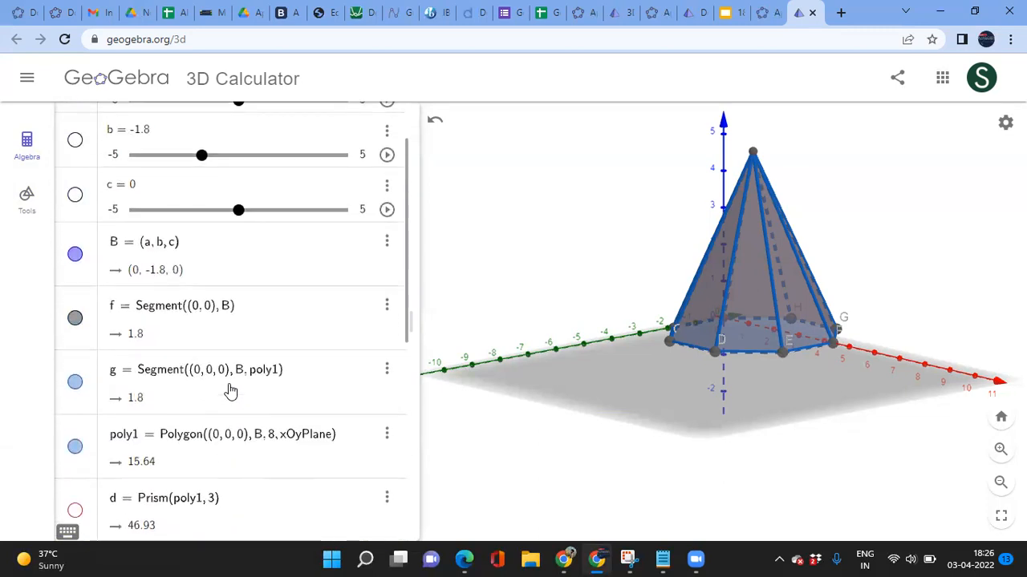
pyautogui.scroll(1, 230, 390)
# Step: Save the construction online with the title 3dshape-1
pyautogui.click(27, 79)
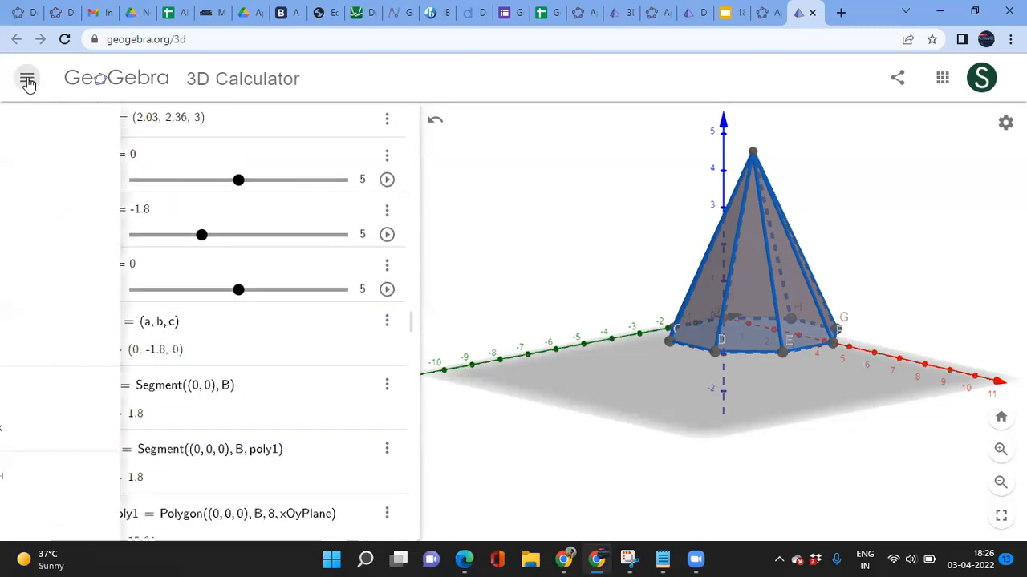
pyautogui.click(64, 197)
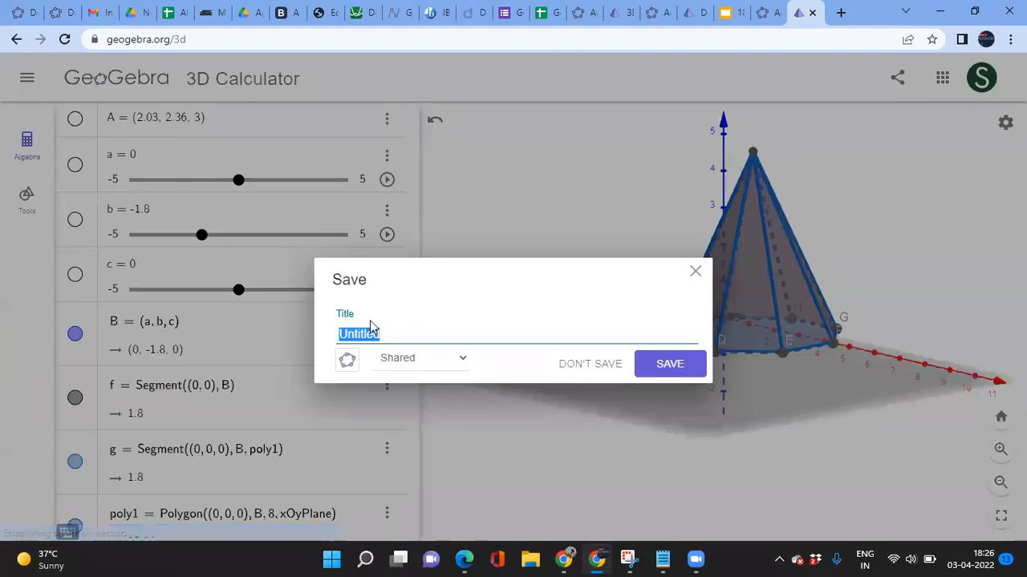
pyautogui.write('3dshape-1')
pyautogui.press('Return')
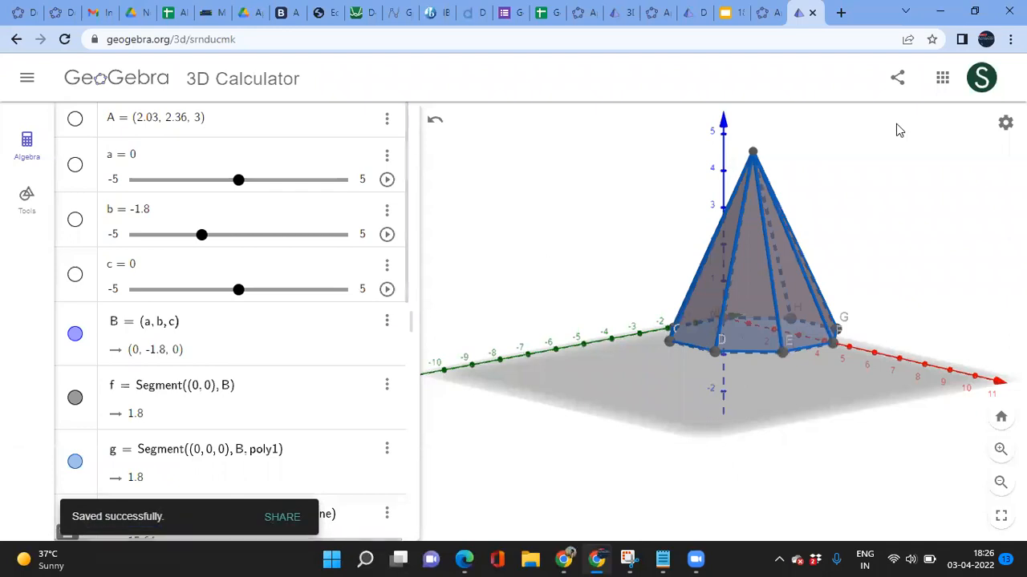
# Step: Copy the saved construction's share link
pyautogui.click(894, 86)
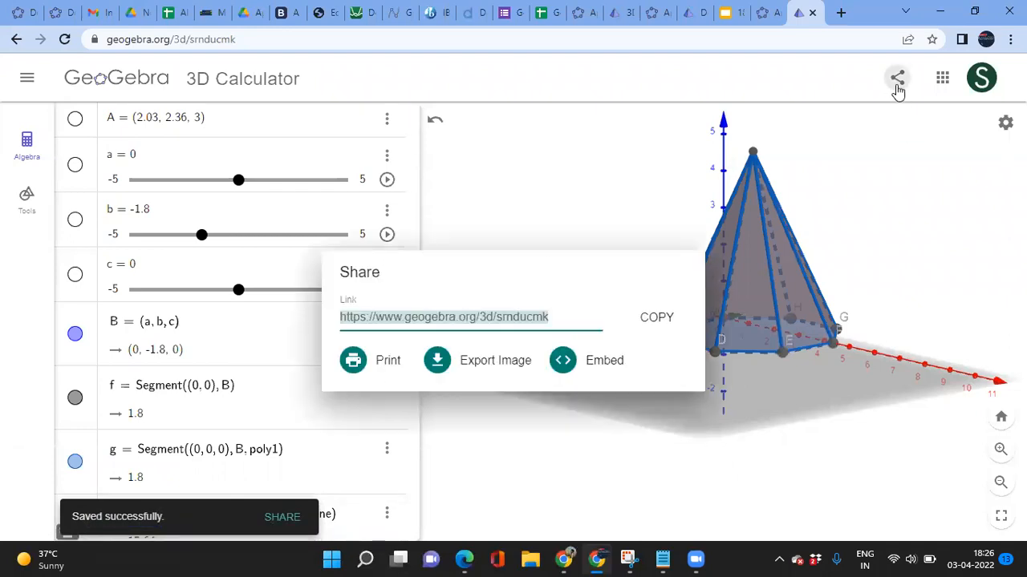
pyautogui.click(654, 324)
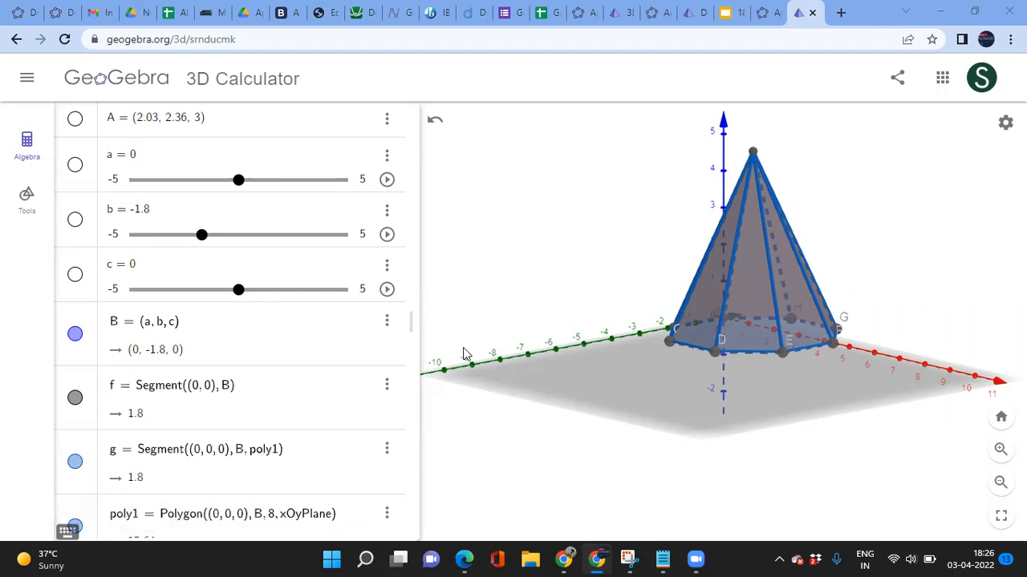
pyautogui.scroll(-5, 211, 481)
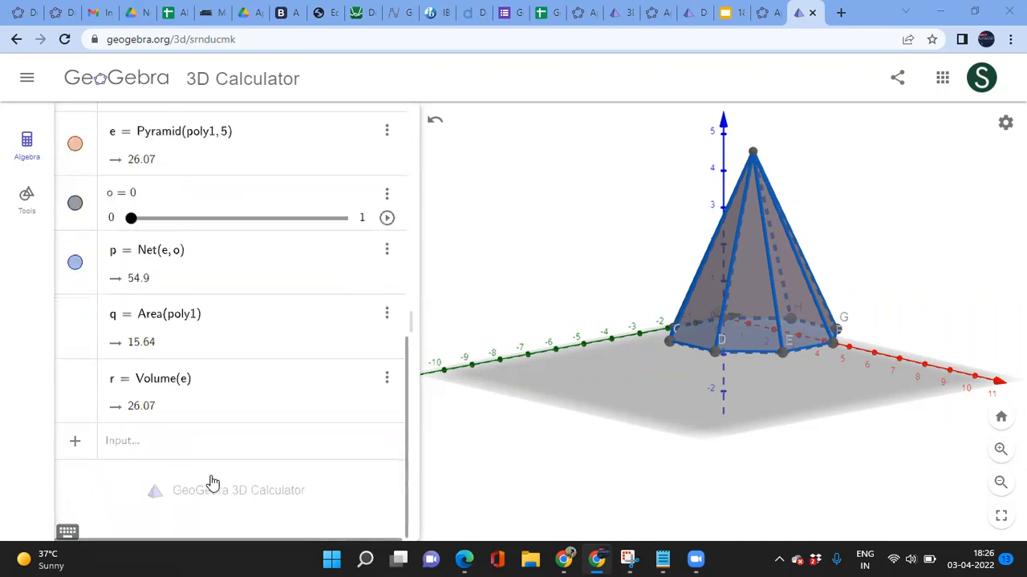
pyautogui.click(27, 83)
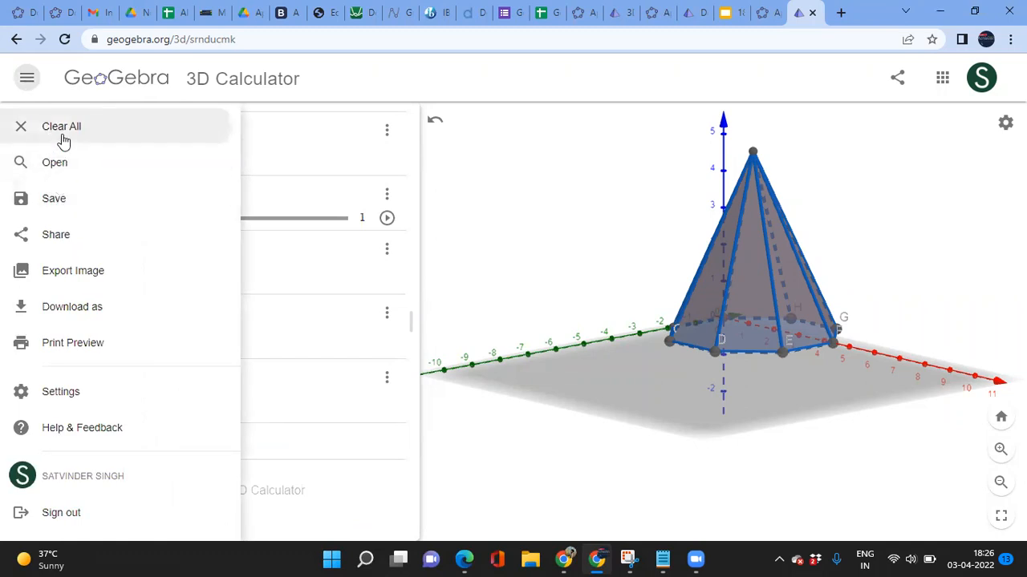
# Step: Clear the whole construction and create point A = (2, 0, 0)
pyautogui.click(63, 128)
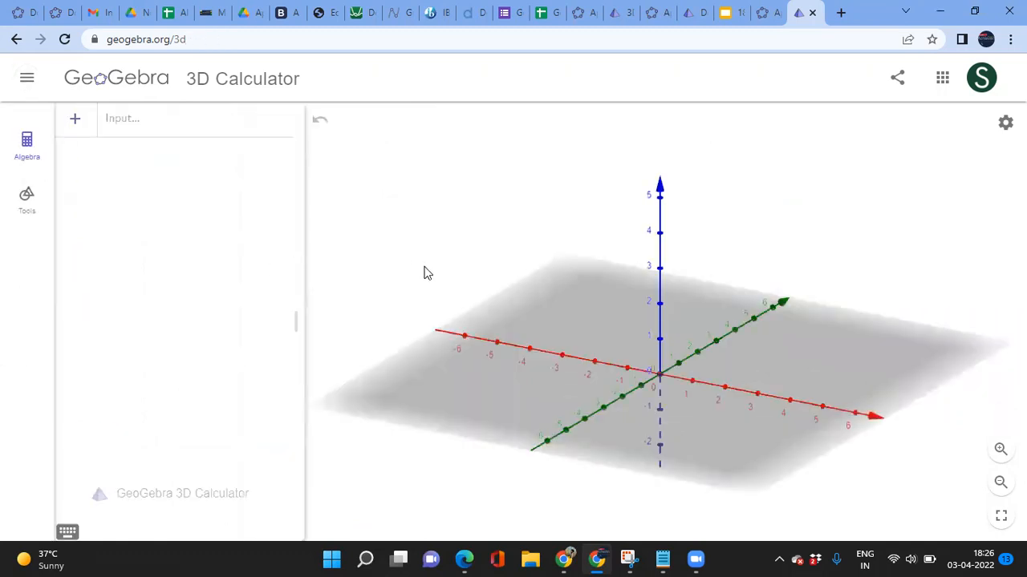
pyautogui.click(130, 125)
pyautogui.write('()')
pyautogui.press('Left')
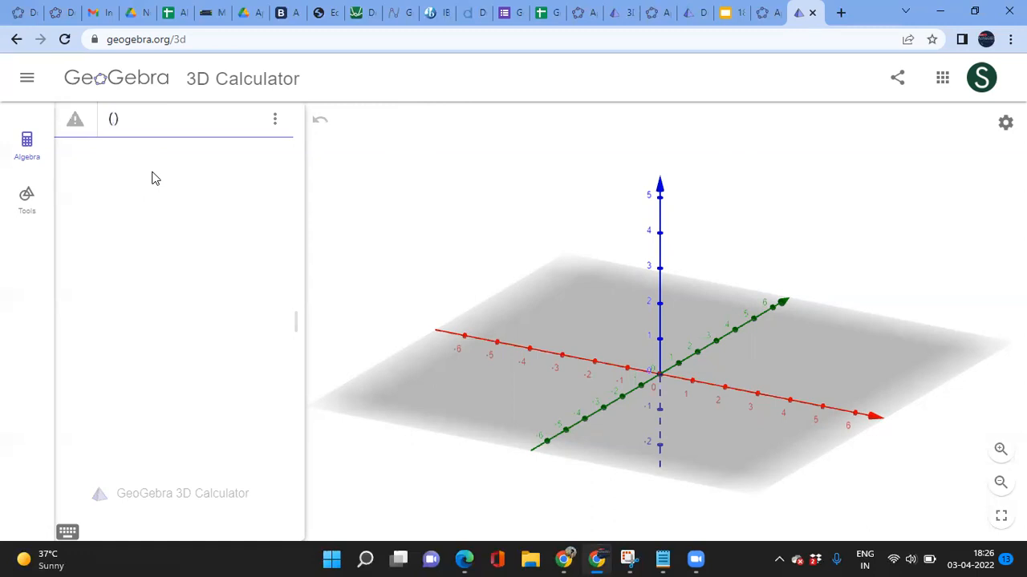
pyautogui.write('2,0,0')
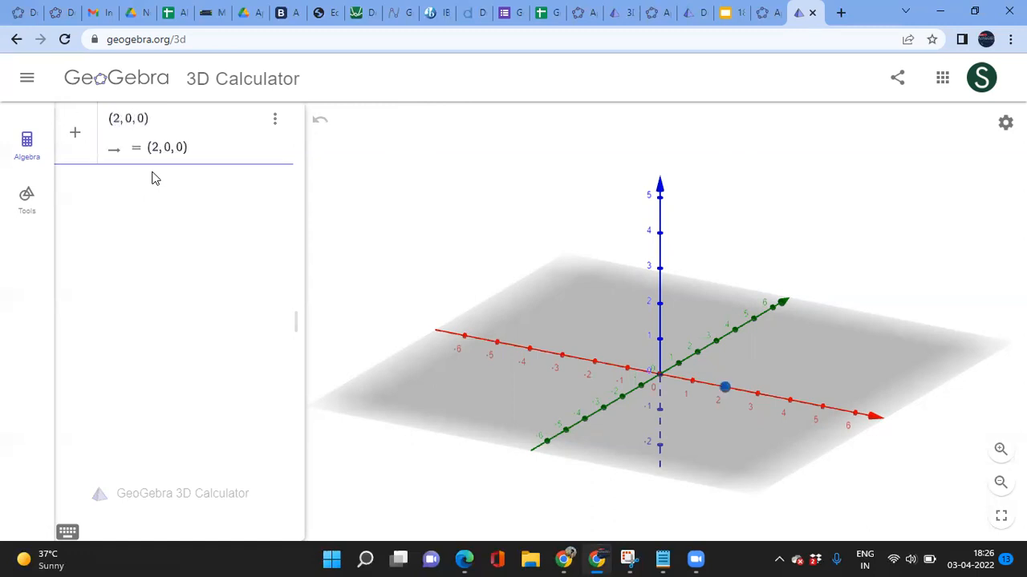
pyautogui.press('Return')
# Step: Create point B = (-2, 0, 0) on the x-axis
pyautogui.write('()')
pyautogui.press('Left')
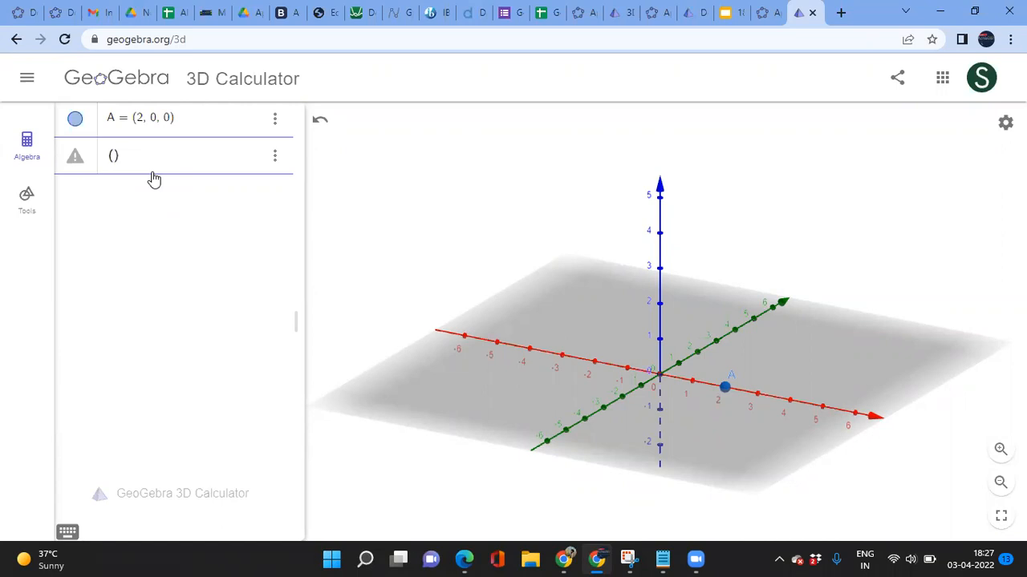
pyautogui.write('-2,')
pyautogui.write('0')
pyautogui.press('BackSpace')
pyautogui.press('BackSpace')
pyautogui.write(',0,0')
pyautogui.press('Return')
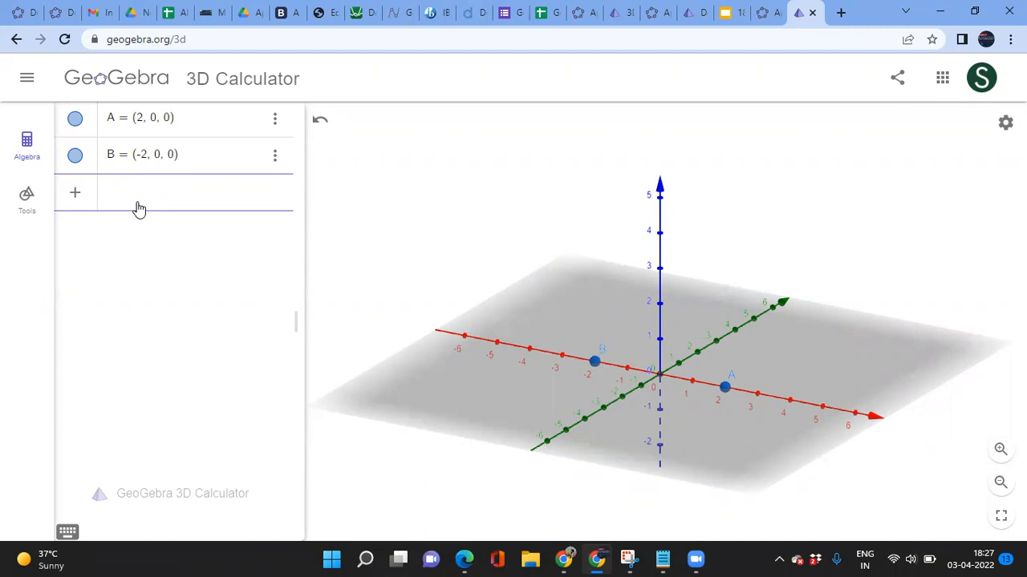
pyautogui.write('poly')
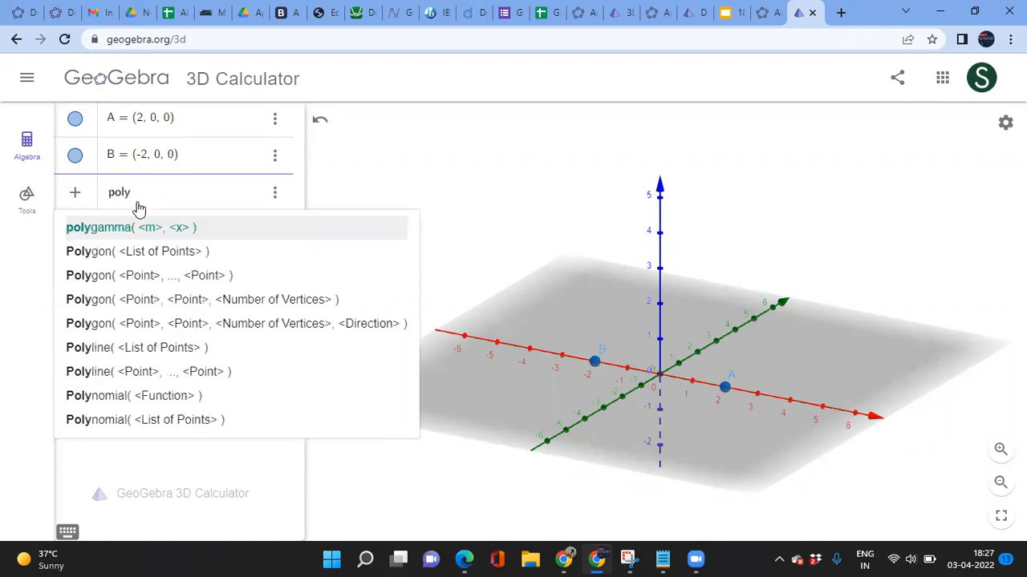
# Step: Clear the input and add the text "number of sides= n"
pyautogui.press('BackSpace')
pyautogui.press('BackSpace')
pyautogui.press('BackSpace')
pyautogui.press('BackSpace')
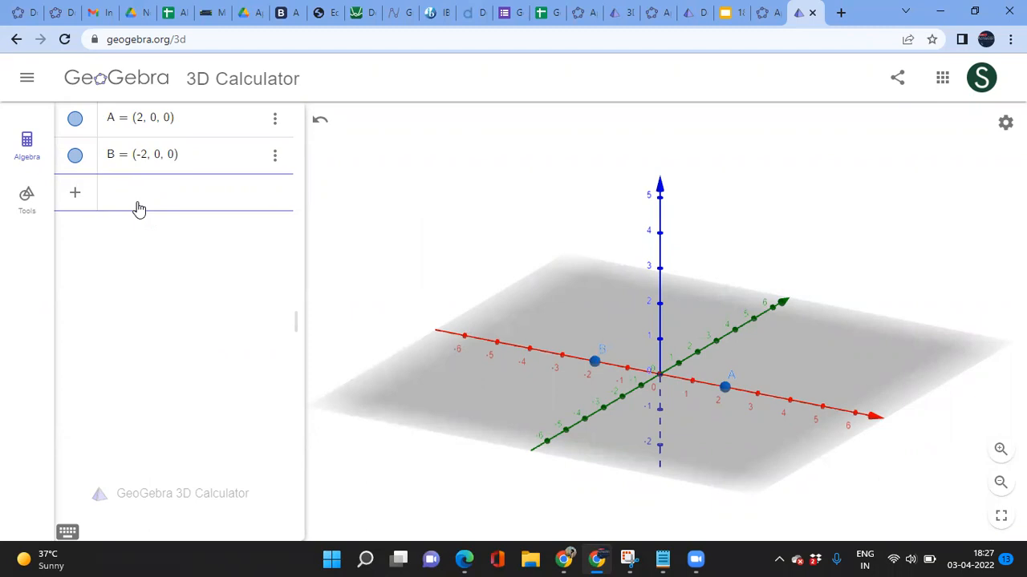
pyautogui.write('"number od')
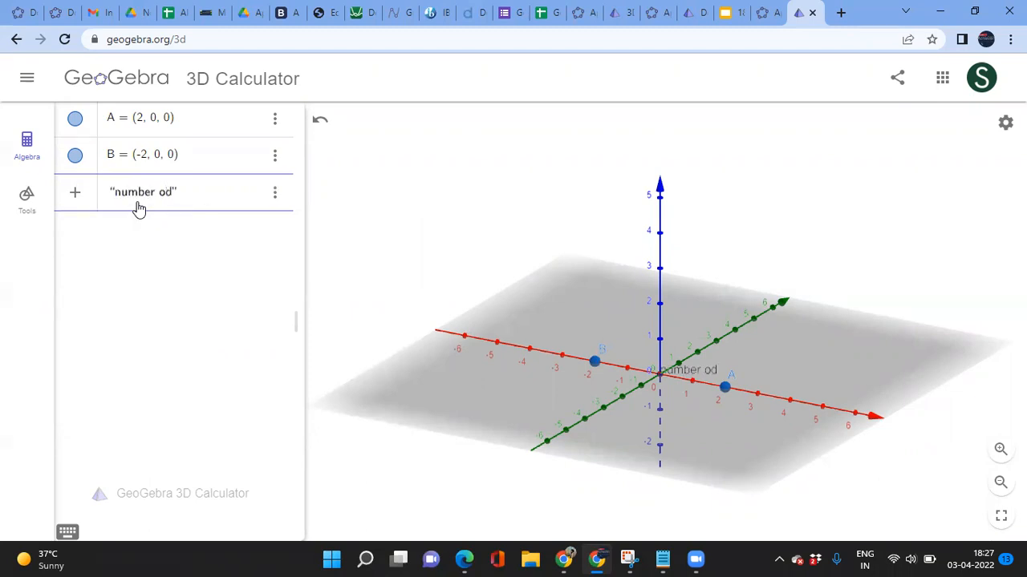
pyautogui.write('s')
pyautogui.press('BackSpace')
pyautogui.press('BackSpace')
pyautogui.write('s')
pyautogui.press('BackSpace')
pyautogui.write('f sides')
pyautogui.write('= n')
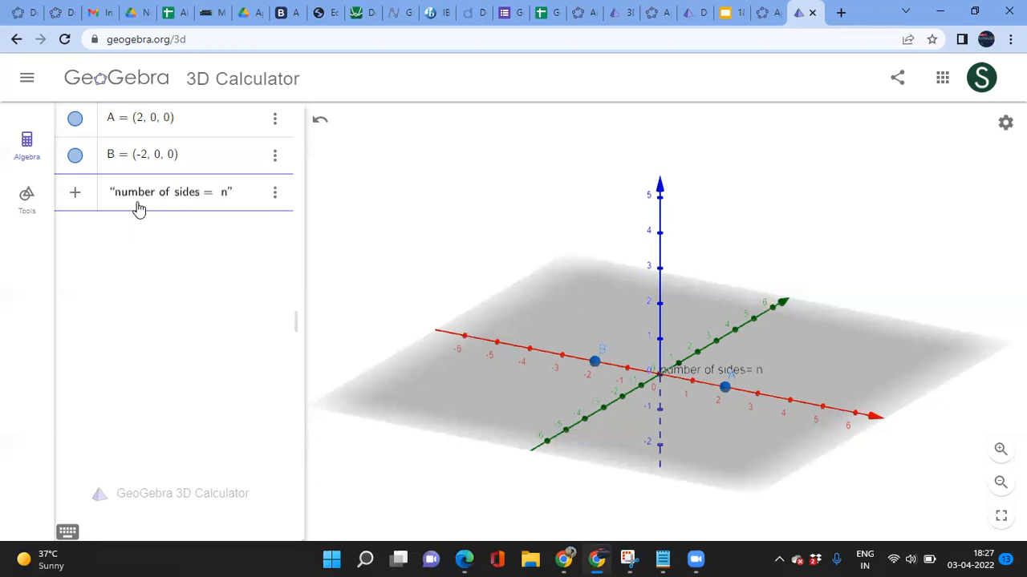
pyautogui.press('Return')
# Step: Create slider n with value 4 by entering n=4
pyautogui.write('n=')
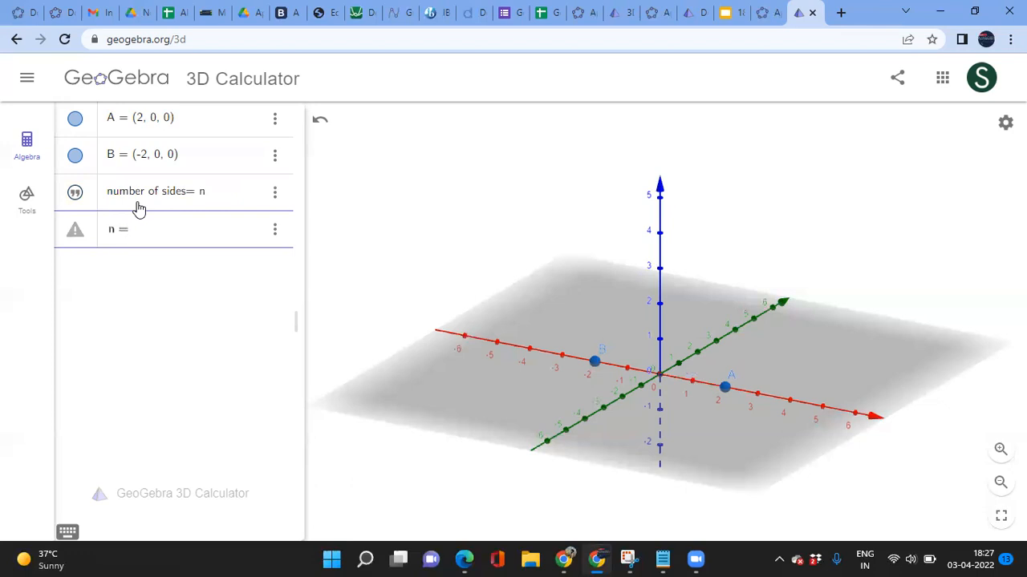
pyautogui.write('4')
pyautogui.press('Return')
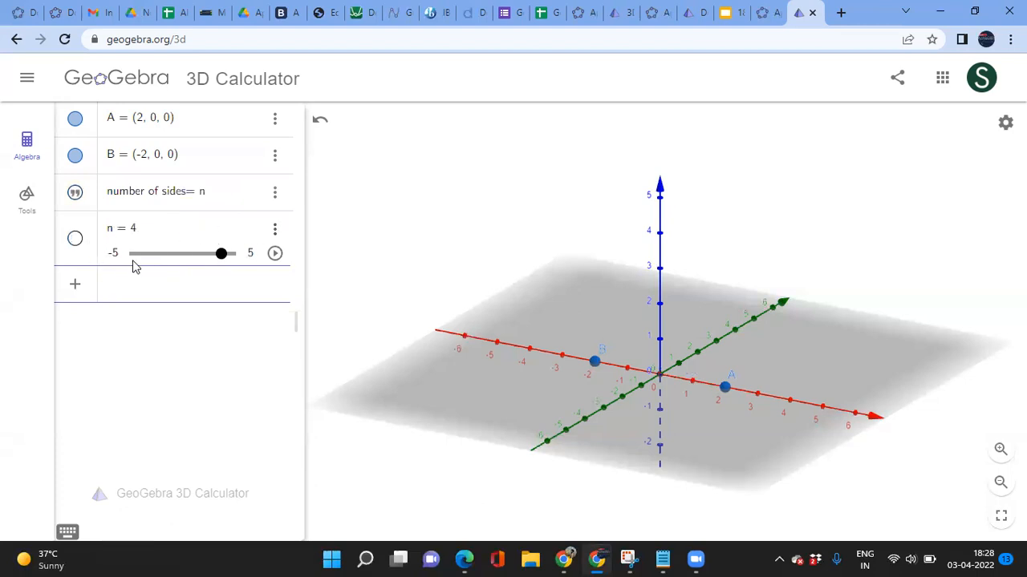
# Step: In slider n's settings, set min 0, max 10 and increment 1
pyautogui.click(275, 232)
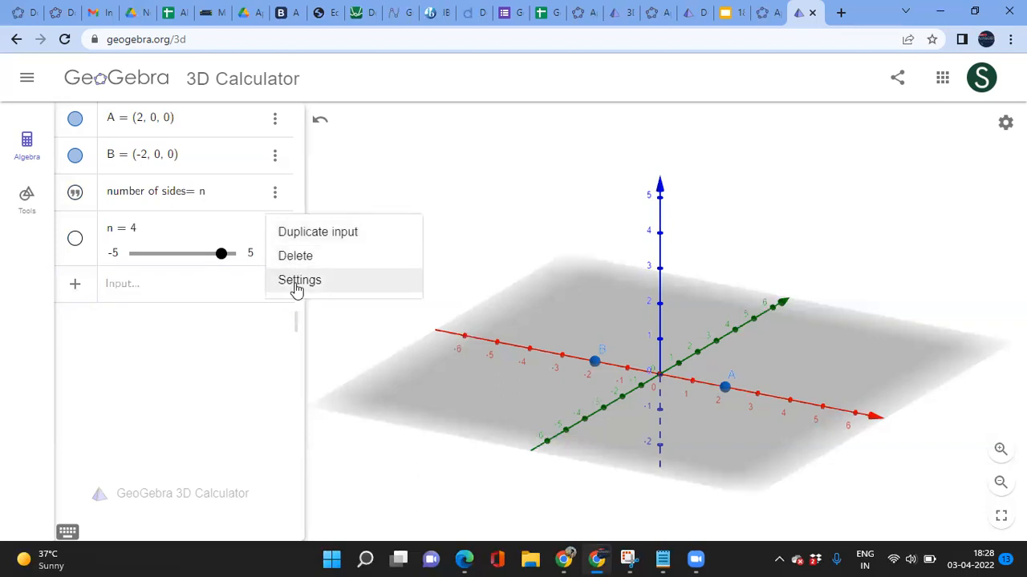
pyautogui.click(294, 280)
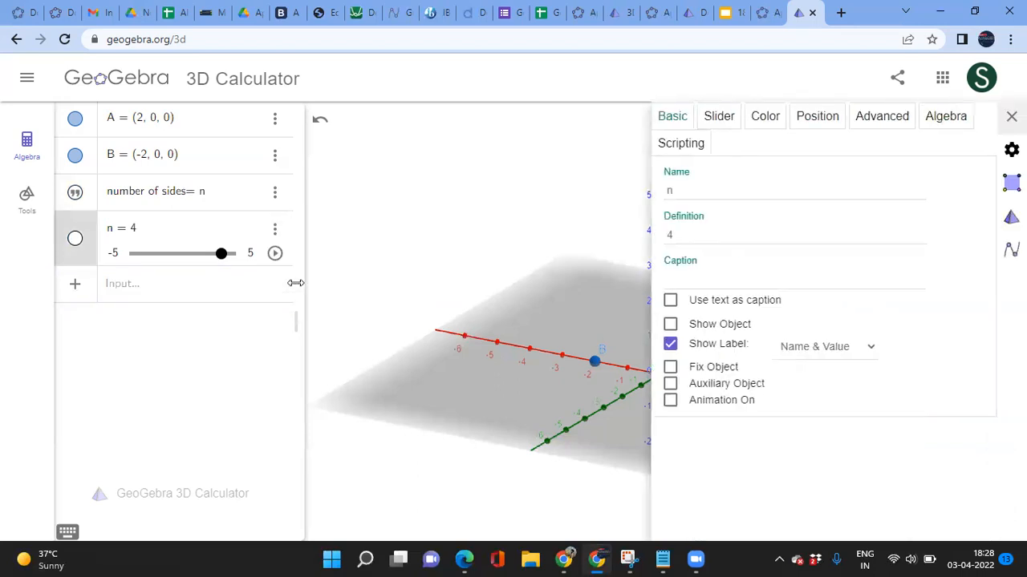
pyautogui.click(719, 119)
pyautogui.click(717, 185)
pyautogui.doubleClick(686, 186)
pyautogui.press('BackSpace')
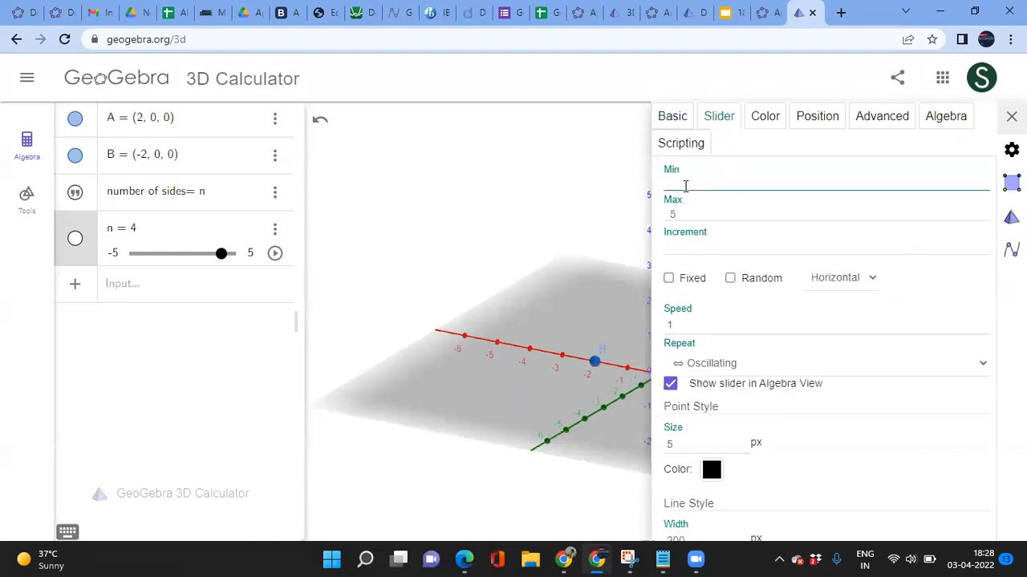
pyautogui.write('0')
pyautogui.click(680, 213)
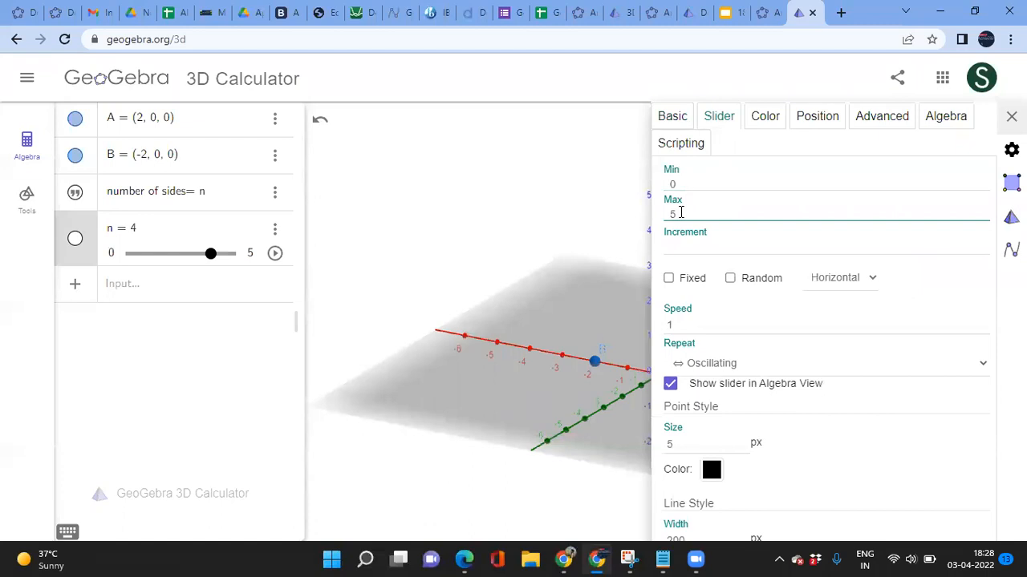
pyautogui.press('BackSpace')
pyautogui.write('10')
pyautogui.click(679, 249)
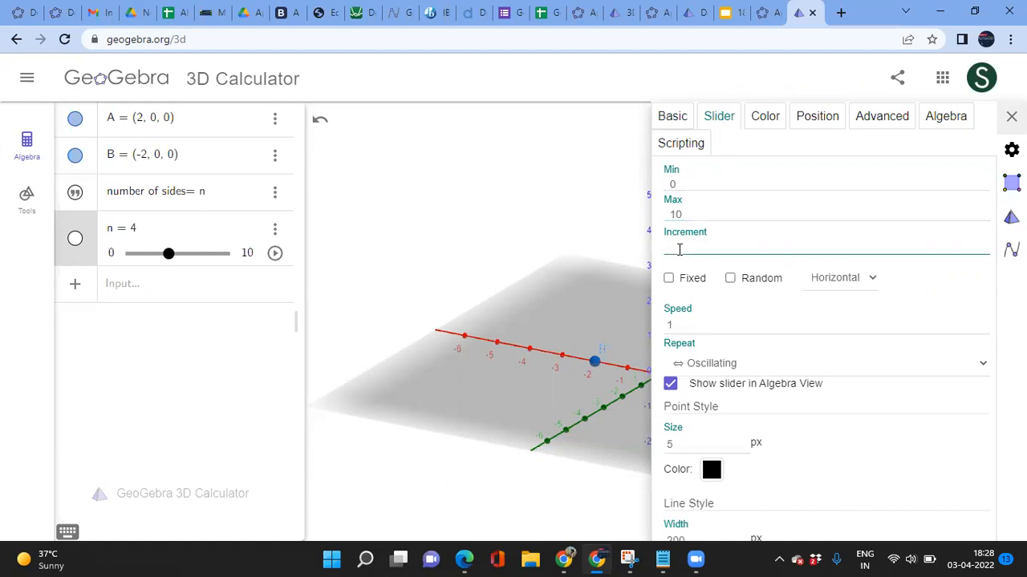
pyautogui.write('1')
pyautogui.click(1011, 117)
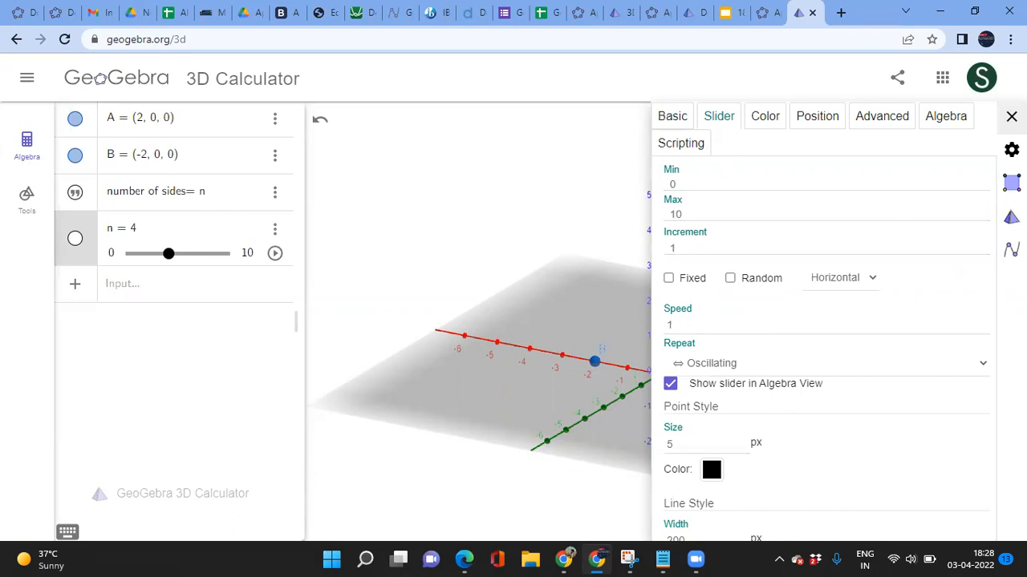
pyautogui.click(194, 290)
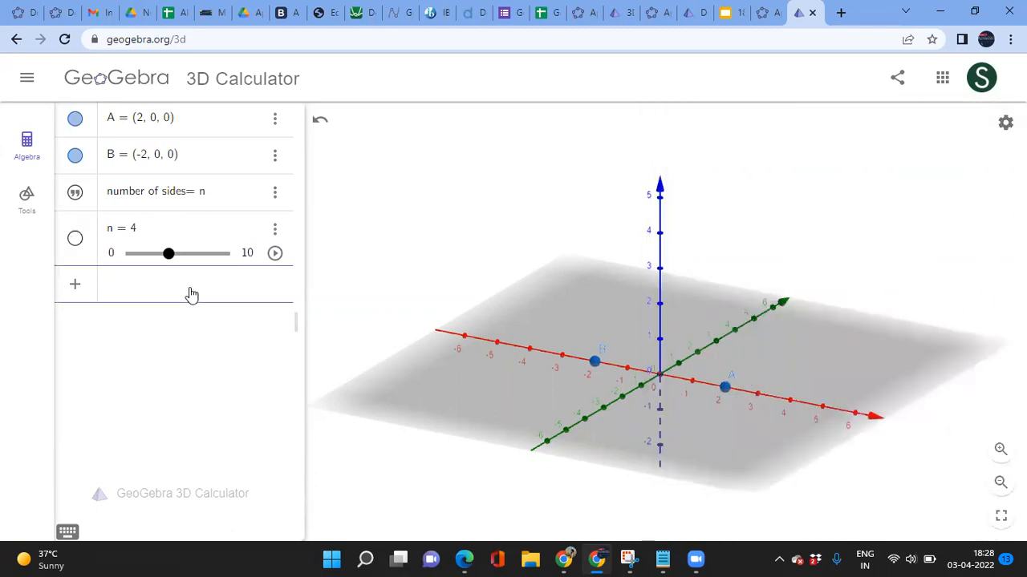
# Step: Enter Polygon(A, B, n) to create poly1, then vary n to watch its sides change
pyautogui.moveTo(169, 264); pyautogui.dragTo(146, 275)
pyautogui.click(125, 293)
pyautogui.write('poly')
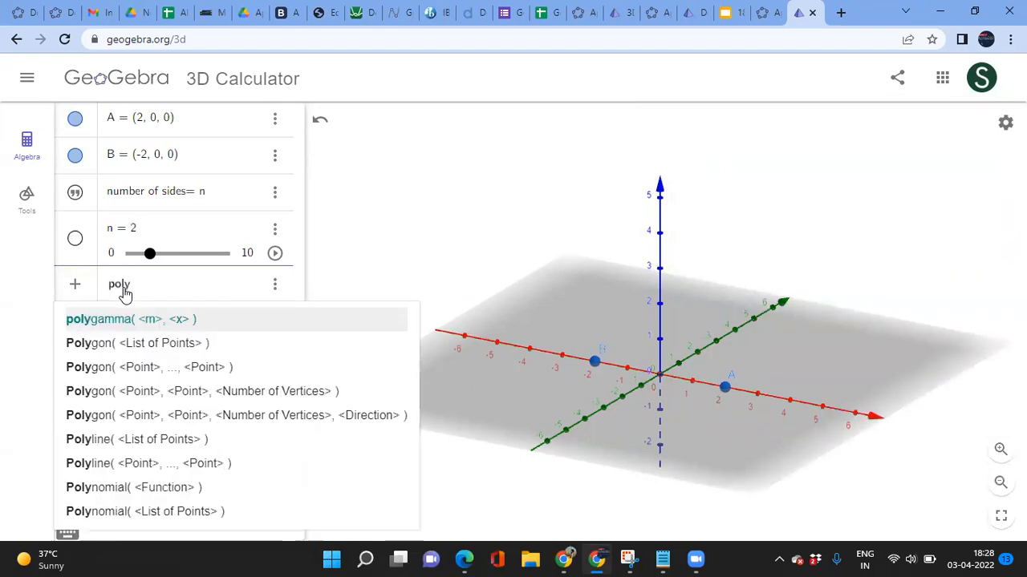
pyautogui.press('Down')
pyautogui.press('Down')
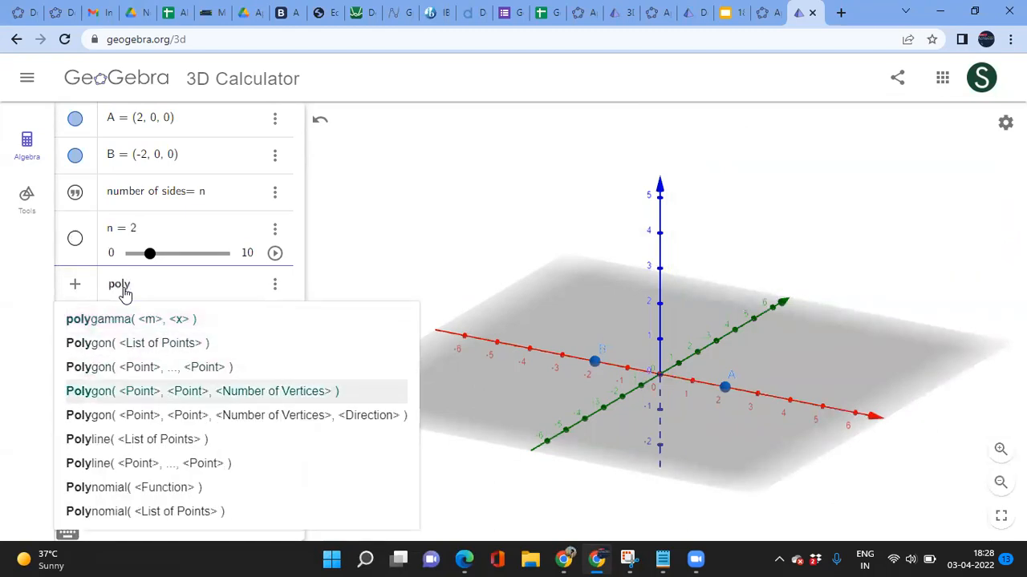
pyautogui.press('Return')
pyautogui.write('A, B, ')
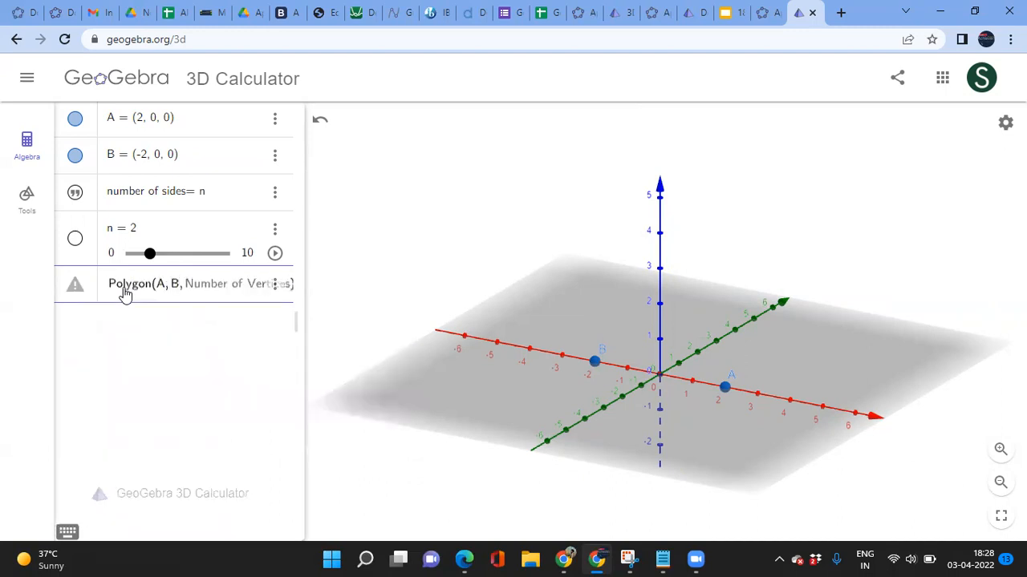
pyautogui.write('n')
pyautogui.press('Return')
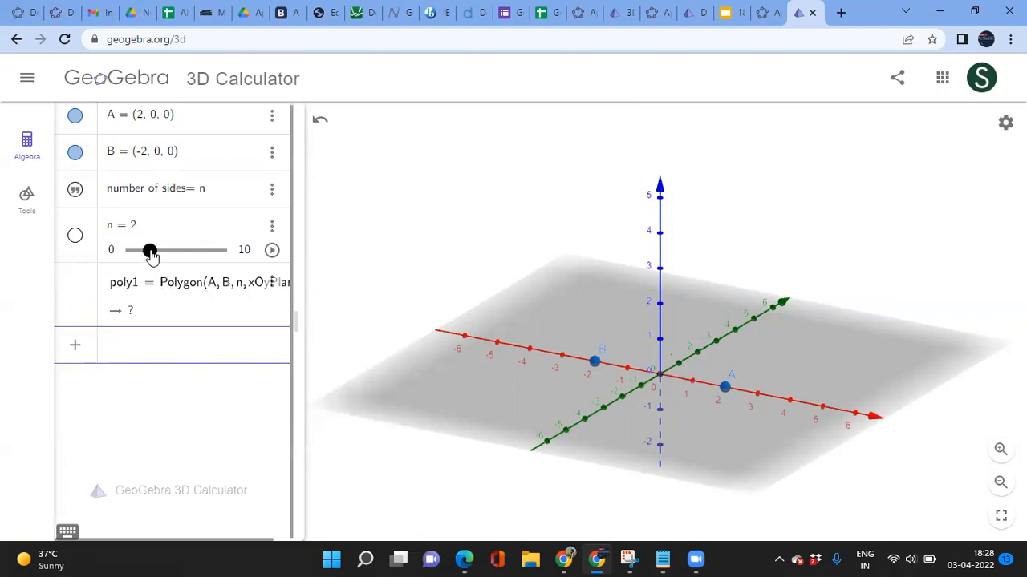
pyautogui.moveTo(151, 253); pyautogui.dragTo(162, 255)
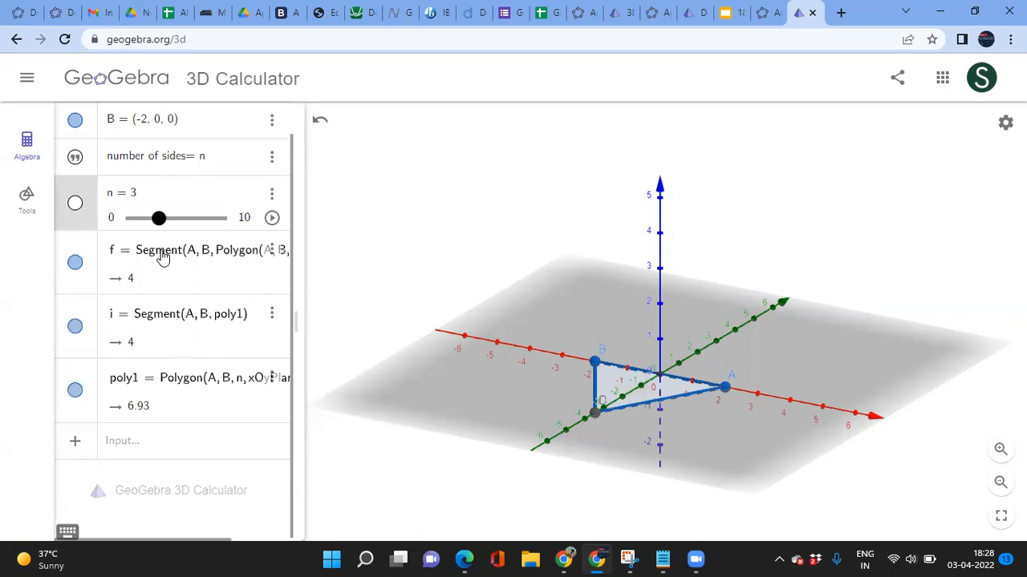
pyautogui.moveTo(160, 253)
pyautogui.mouseDown()
pyautogui.moveTo(206, 250)
pyautogui.moveTo(165, 251)
pyautogui.mouseUp()
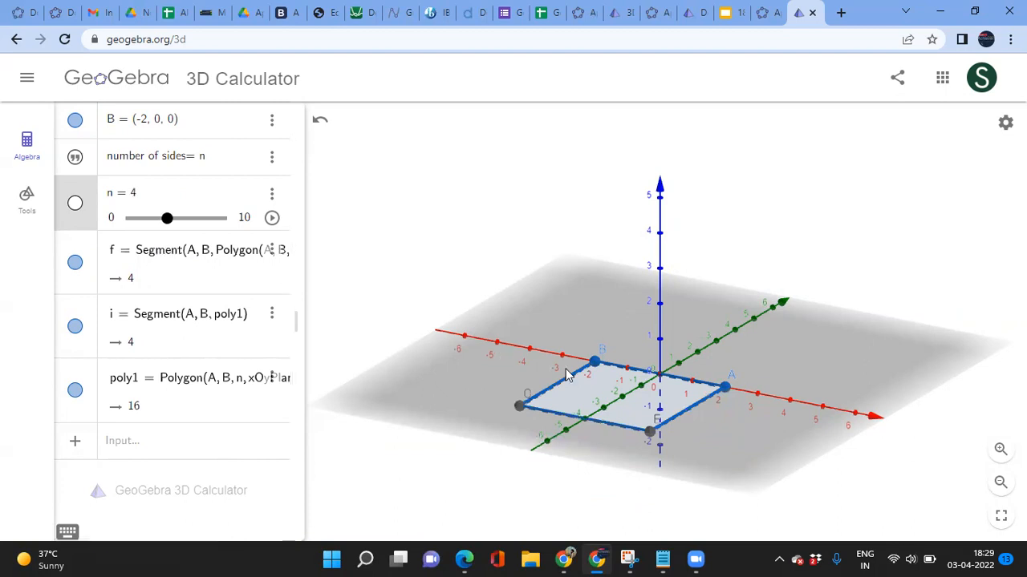
# Step: Drag A and B to test poly1, returning B to (-2, 0, 0) for side 2.83, area 8
pyautogui.moveTo(727, 390); pyautogui.dragTo(717, 345)
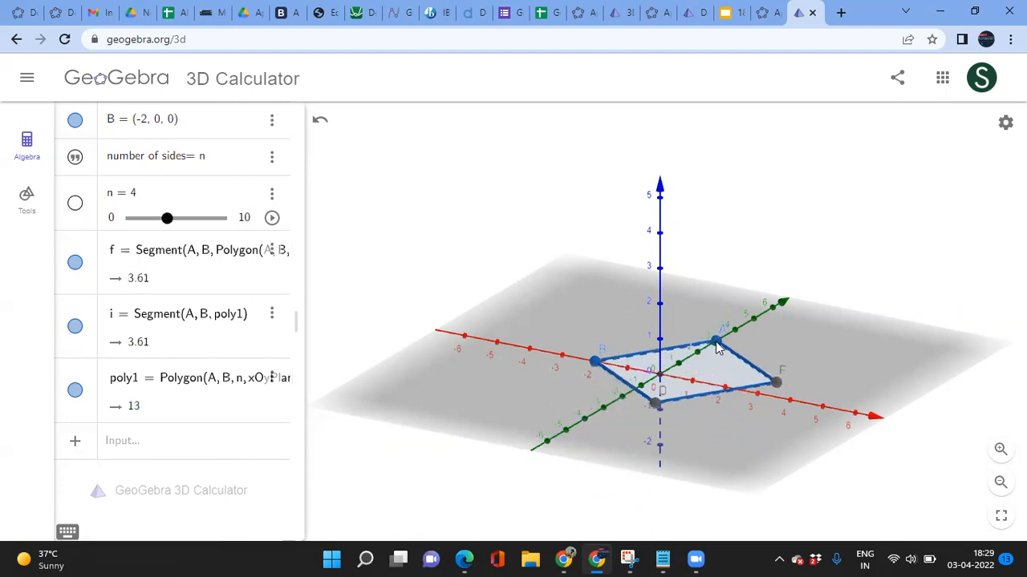
pyautogui.moveTo(594, 362); pyautogui.dragTo(563, 361)
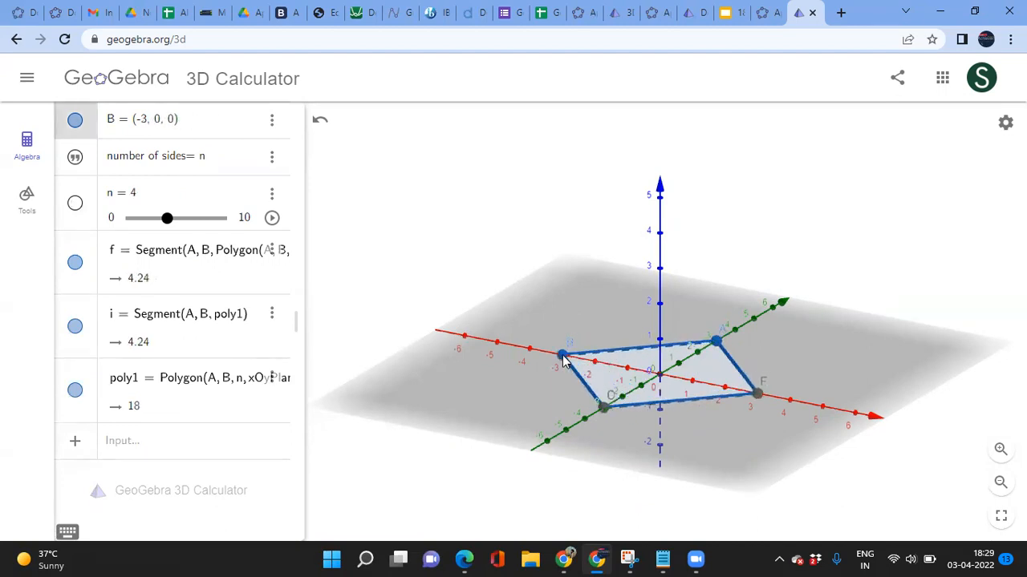
pyautogui.click(716, 341)
pyautogui.moveTo(716, 341)
pyautogui.mouseDown()
pyautogui.moveTo(774, 281)
pyautogui.moveTo(746, 295)
pyautogui.moveTo(716, 341)
pyautogui.mouseUp()
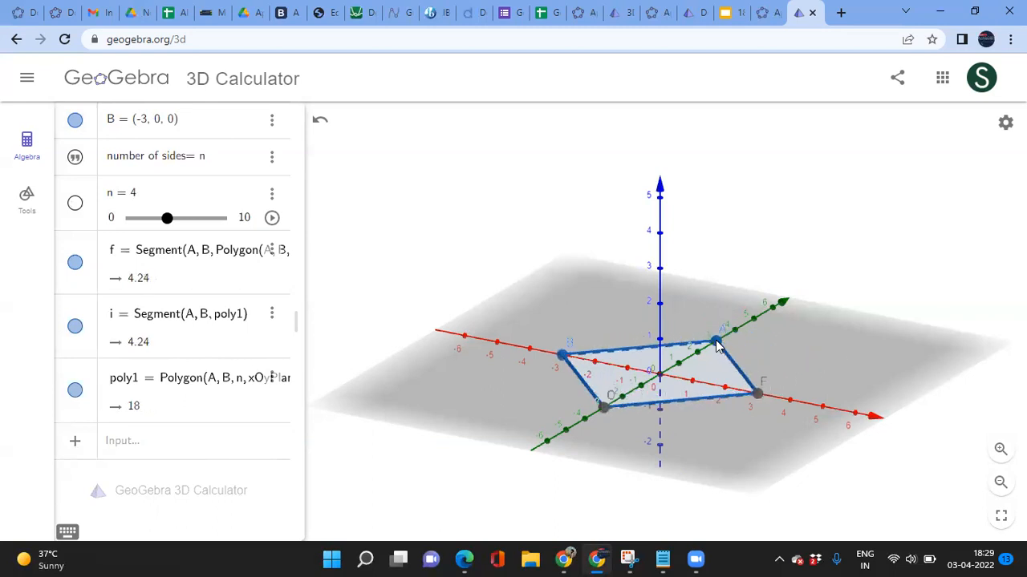
pyautogui.moveTo(716, 345); pyautogui.dragTo(696, 353)
pyautogui.moveTo(563, 358); pyautogui.dragTo(597, 356)
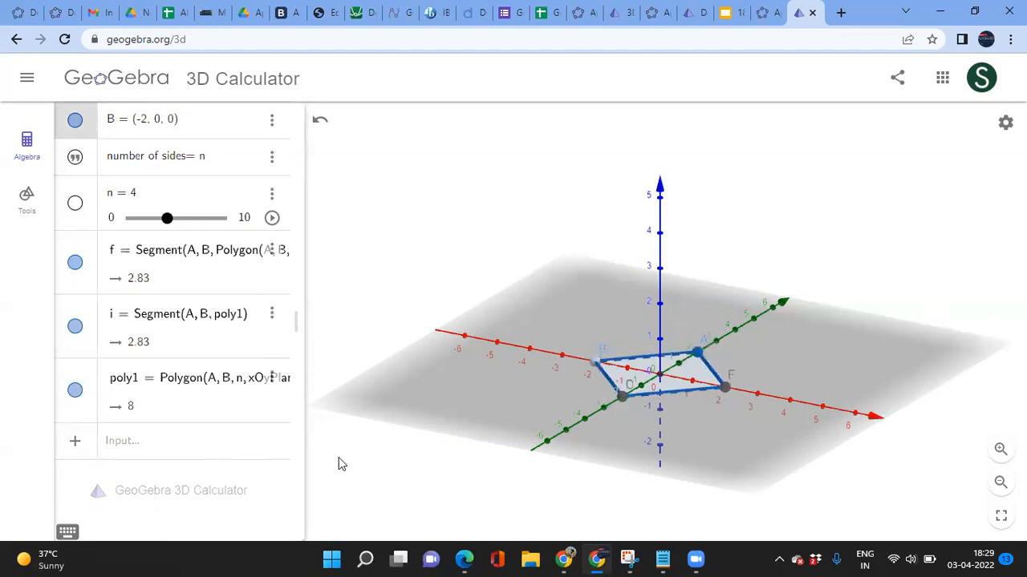
pyautogui.moveTo(714, 444); pyautogui.dragTo(752, 427)
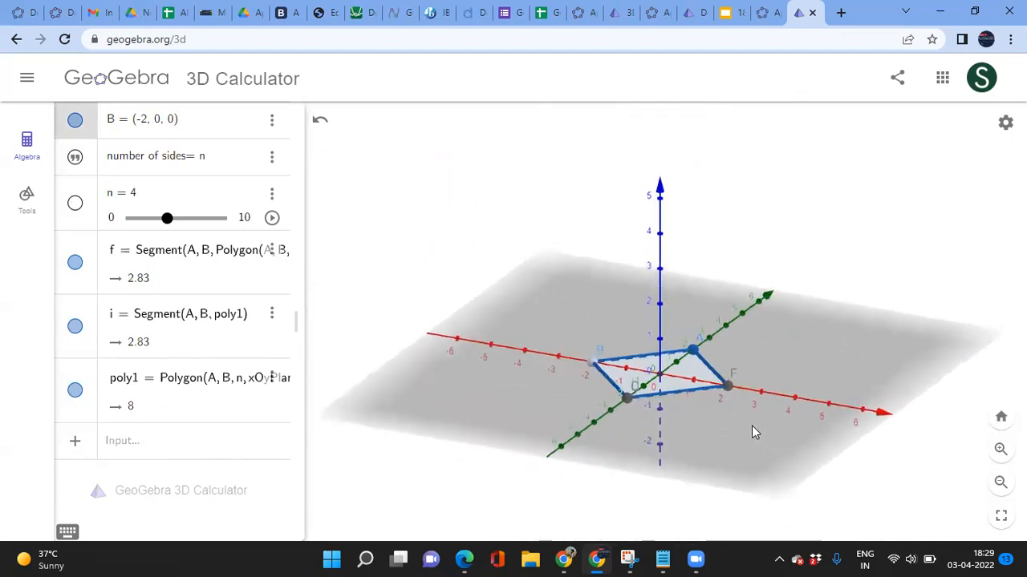
pyautogui.click(133, 448)
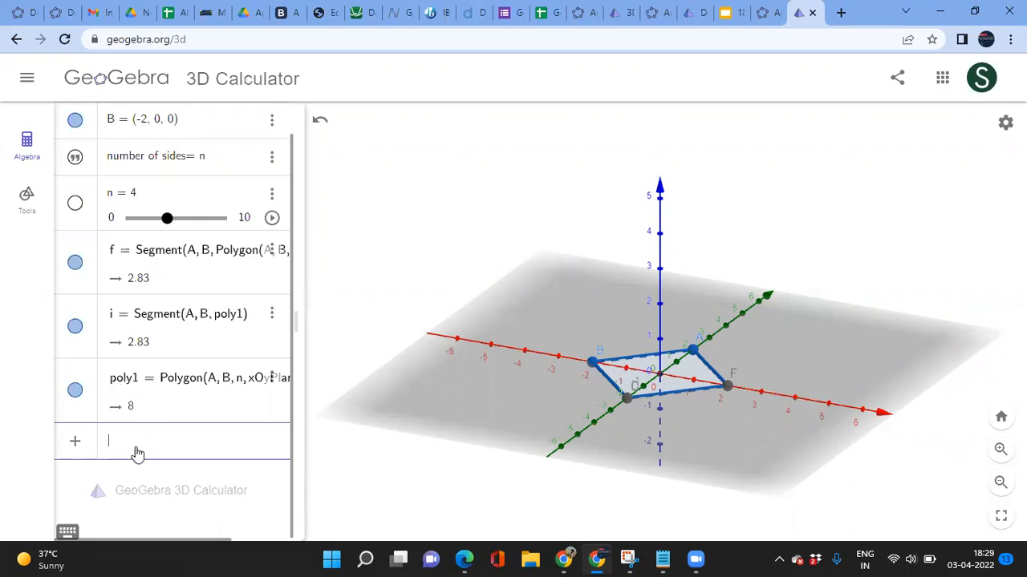
# Step: Add the text caption "area of poly1 = Ar" to the algebra list
pyautogui.write('"area of poly1')
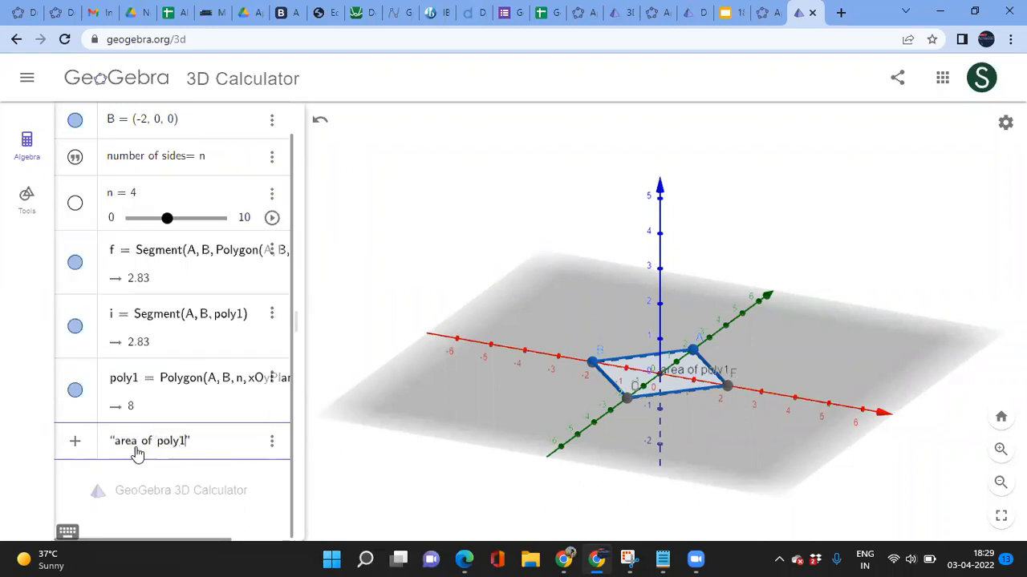
pyautogui.write(' = ')
pyautogui.write('A')
pyautogui.write('re')
pyautogui.press('BackSpace')
pyautogui.press('BackSpace')
pyautogui.press('BackSpace')
pyautogui.write('Ar')
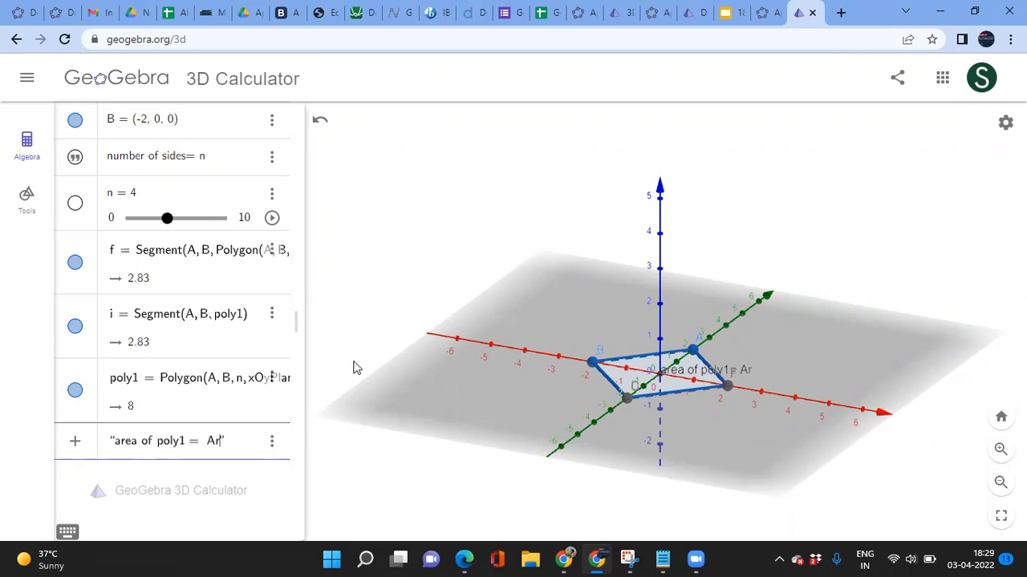
pyautogui.press('Return')
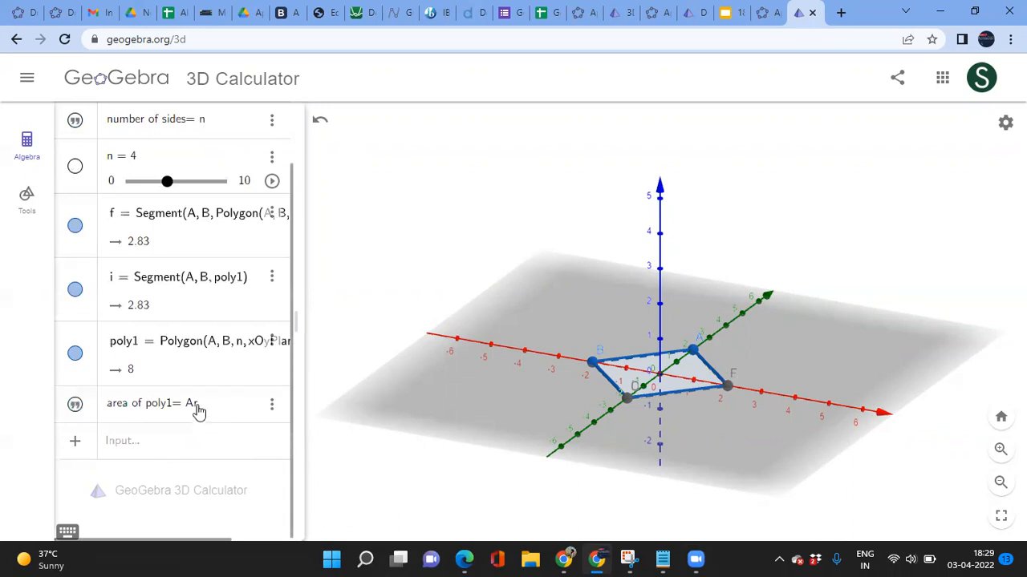
# Step: Define Ar = Area(poly1), which evaluates to 8
pyautogui.click(137, 450)
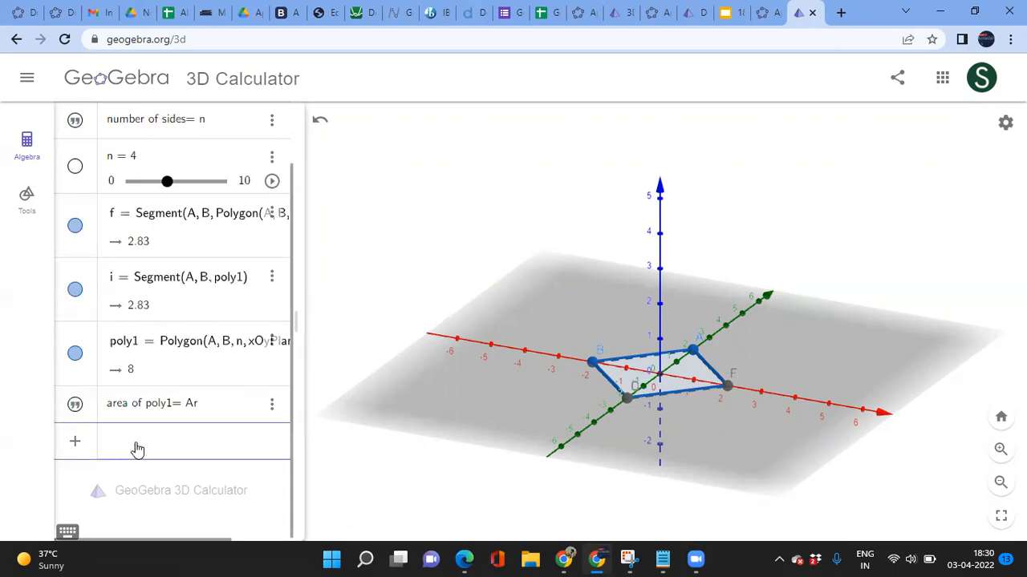
pyautogui.write('Ar =area')
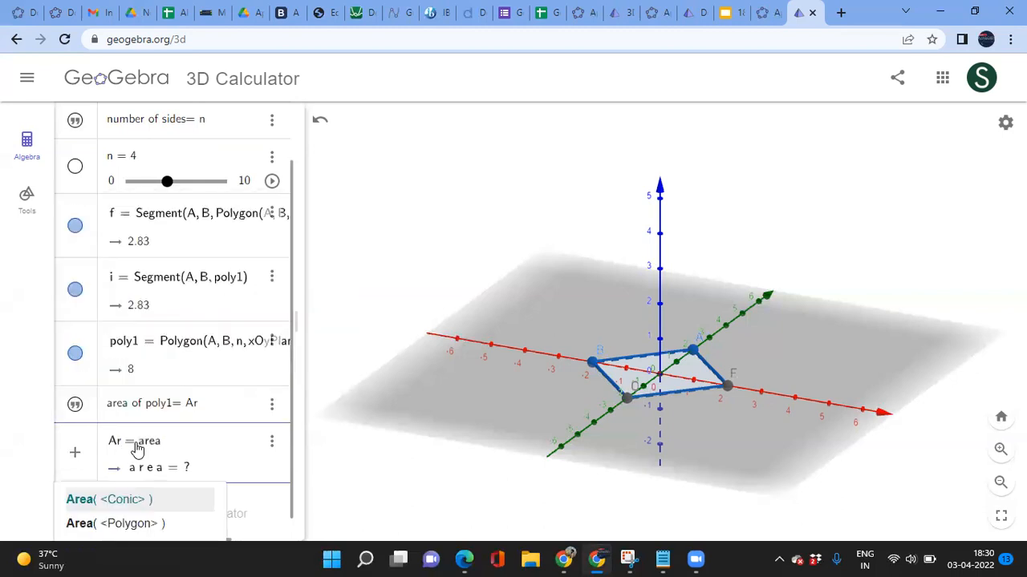
pyautogui.press('Down')
pyautogui.press('Return')
pyautogui.write('poly1')
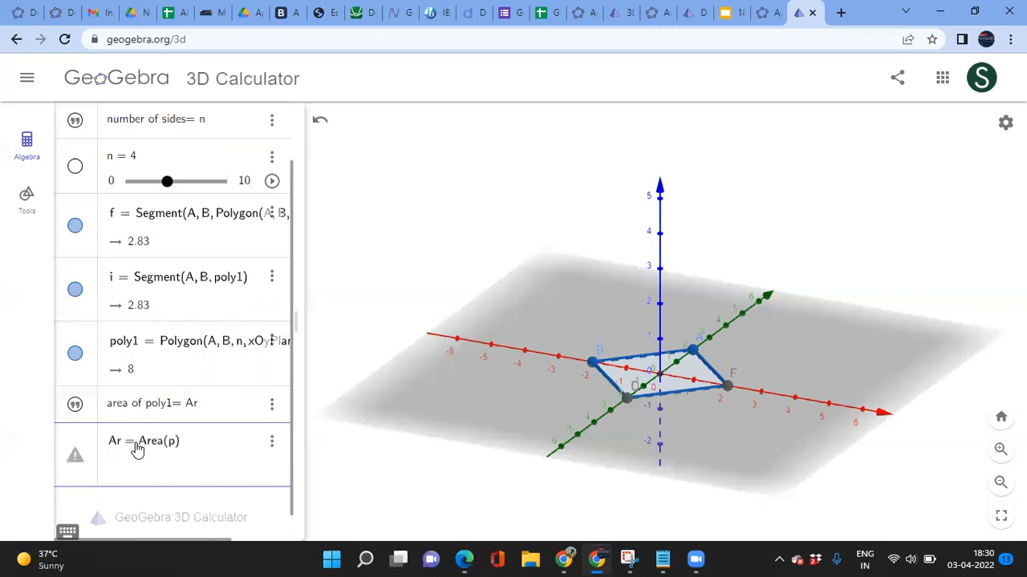
pyautogui.press('Return')
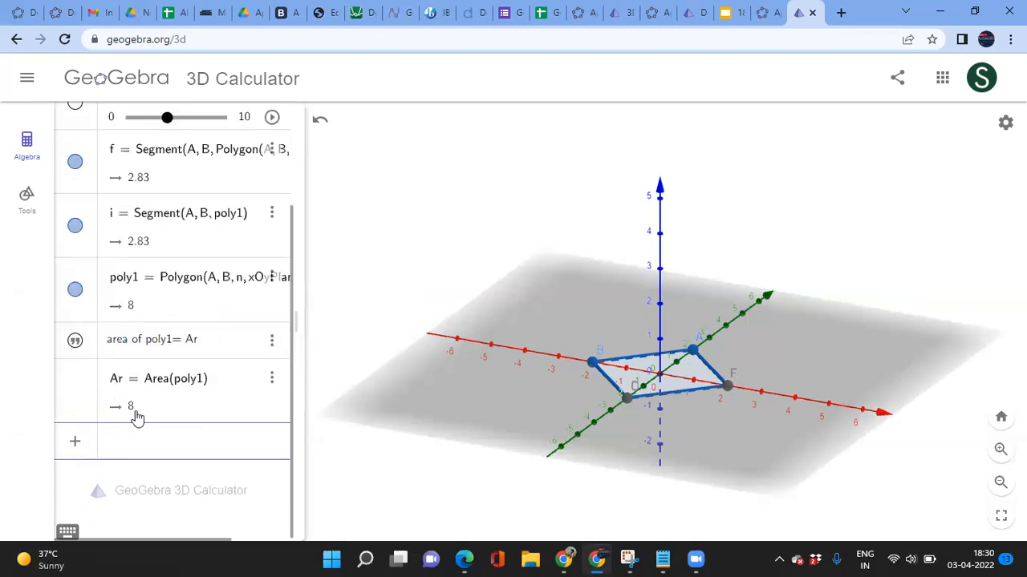
# Step: Add the text caption "slider for height = h1" to the algebra list
pyautogui.write('"slider ')
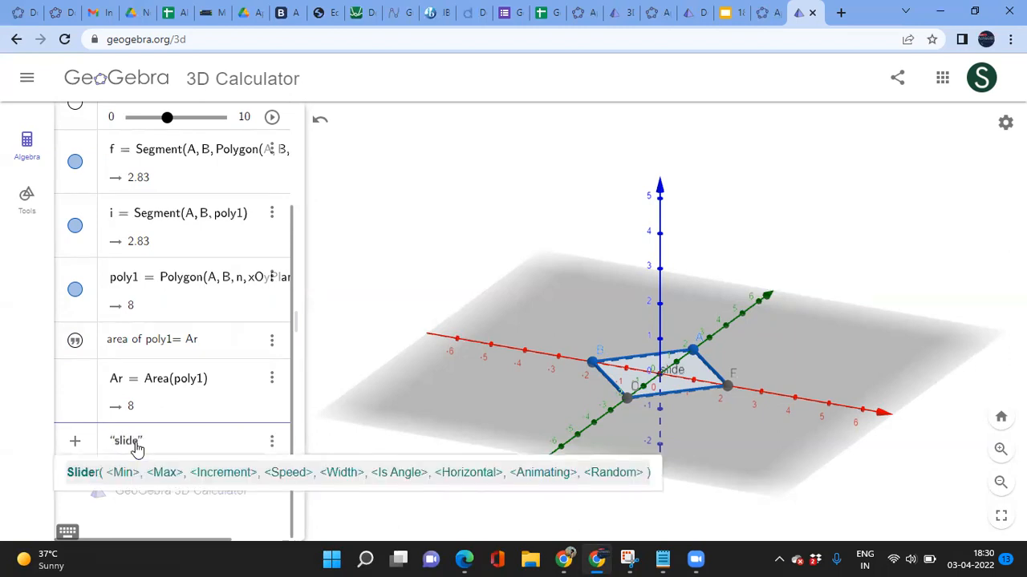
pyautogui.write('for h')
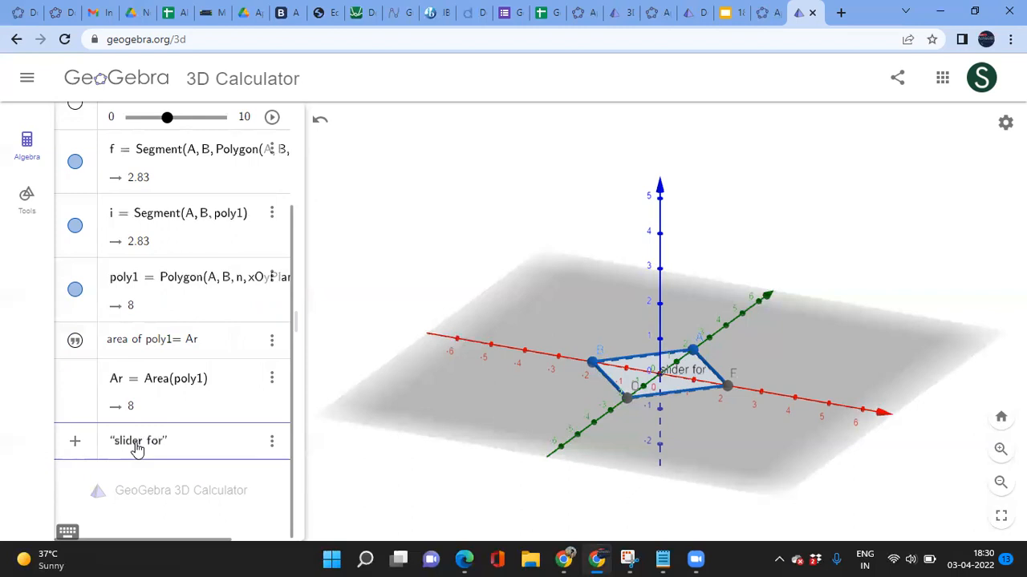
pyautogui.write('eight = h')
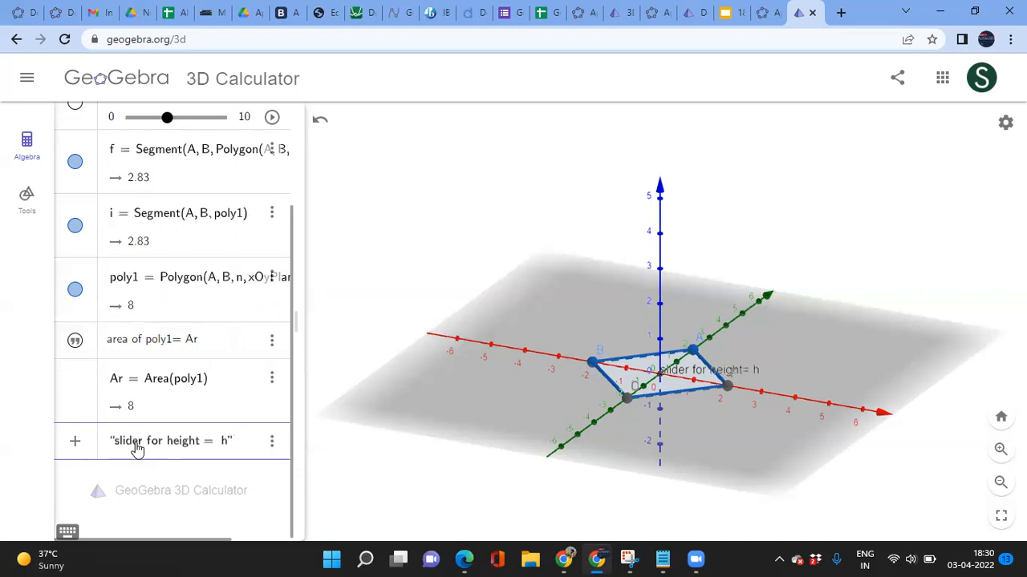
pyautogui.scroll(2, 141, 332)
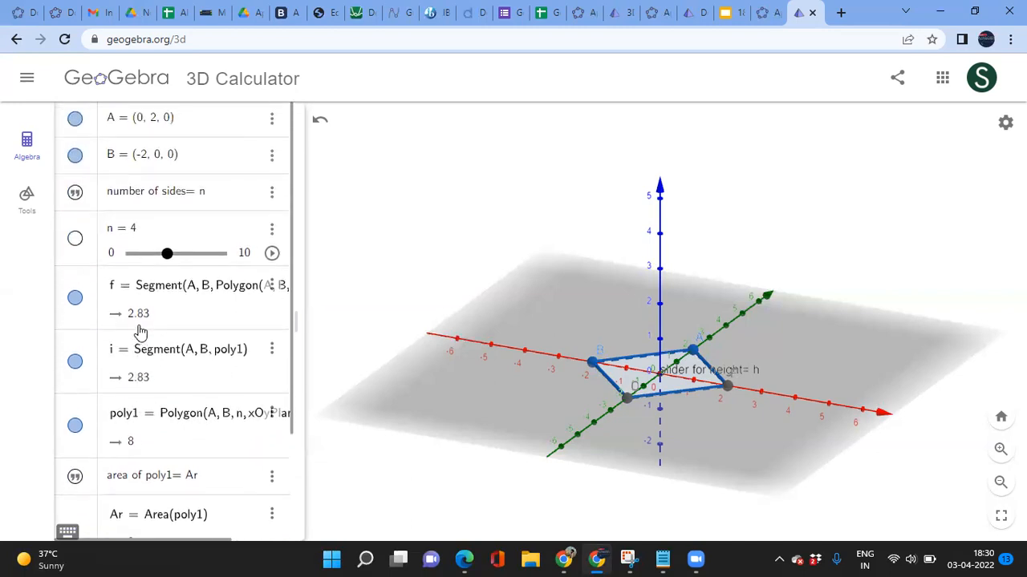
pyautogui.scroll(-3, 140, 332)
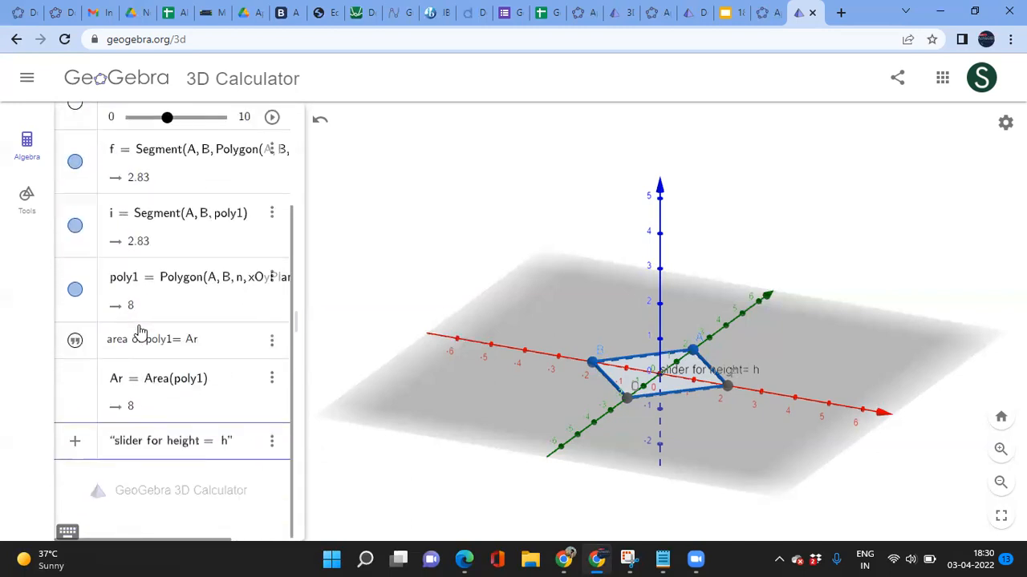
pyautogui.press('Return')
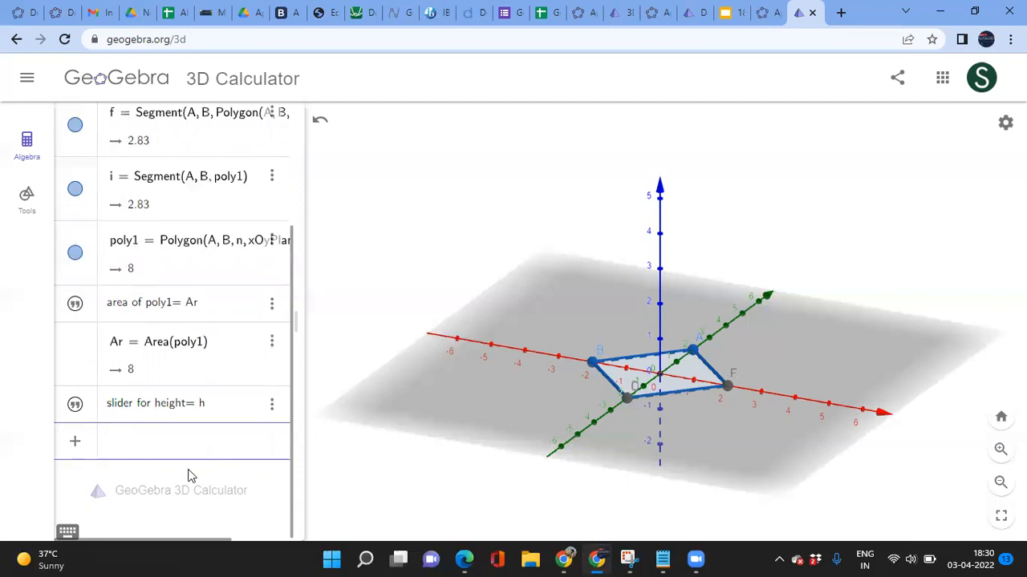
pyautogui.write('h =')
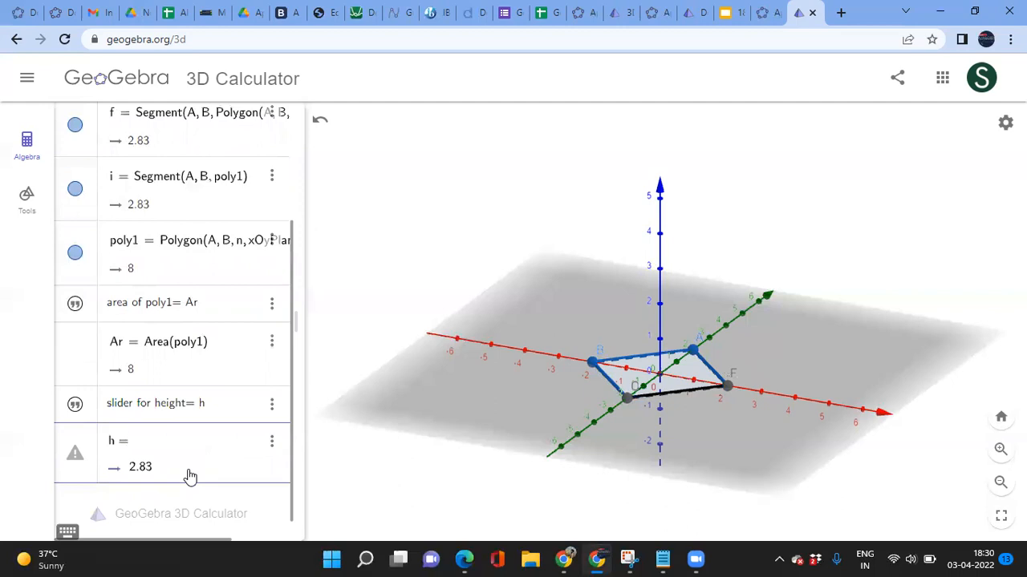
pyautogui.press('BackSpace')
pyautogui.press('BackSpace')
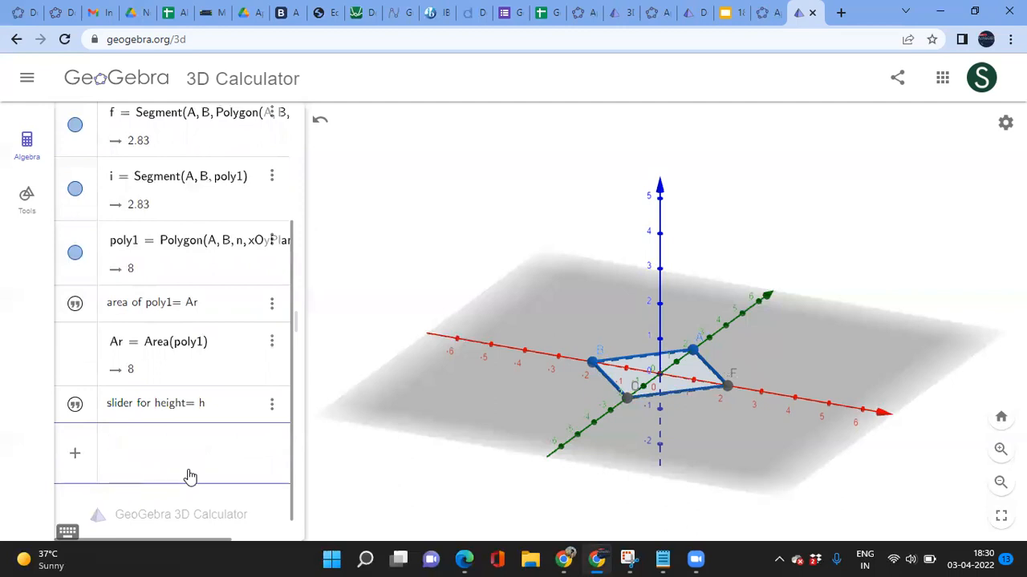
pyautogui.press('Return')
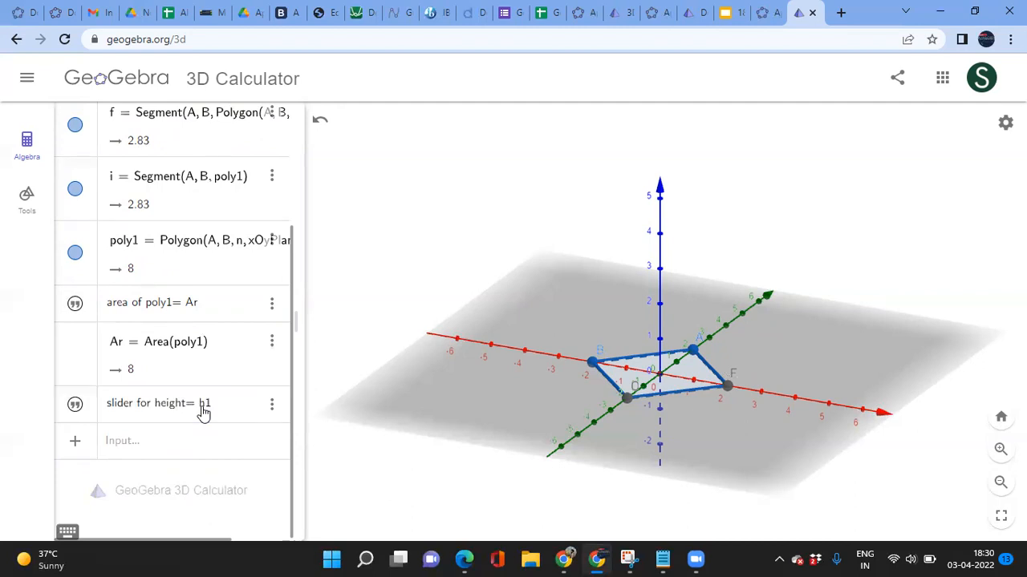
# Step: Create the height slider h1 = 4
pyautogui.click(153, 449)
pyautogui.write('h1')
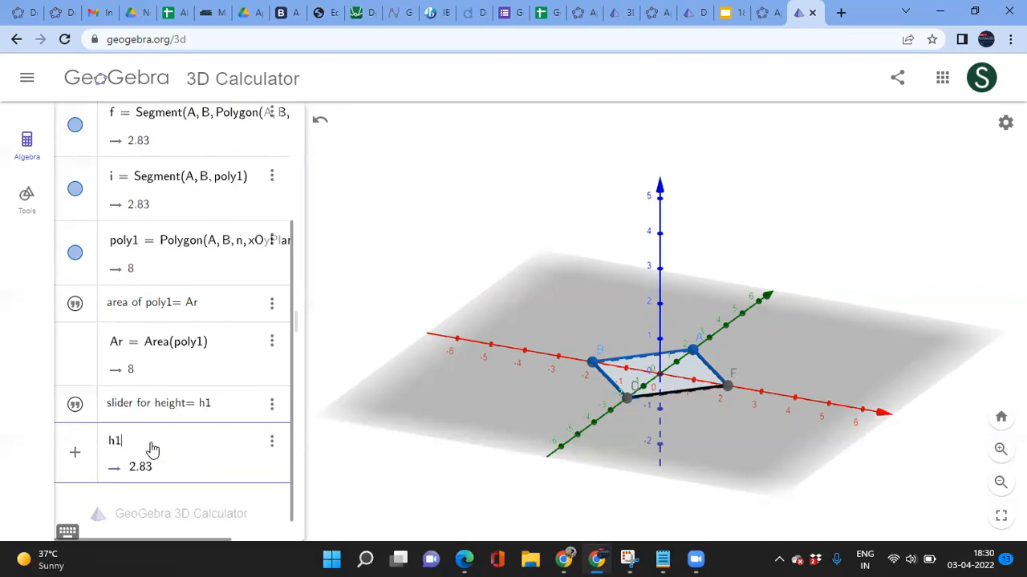
pyautogui.write(' = 4')
pyautogui.press('Return')
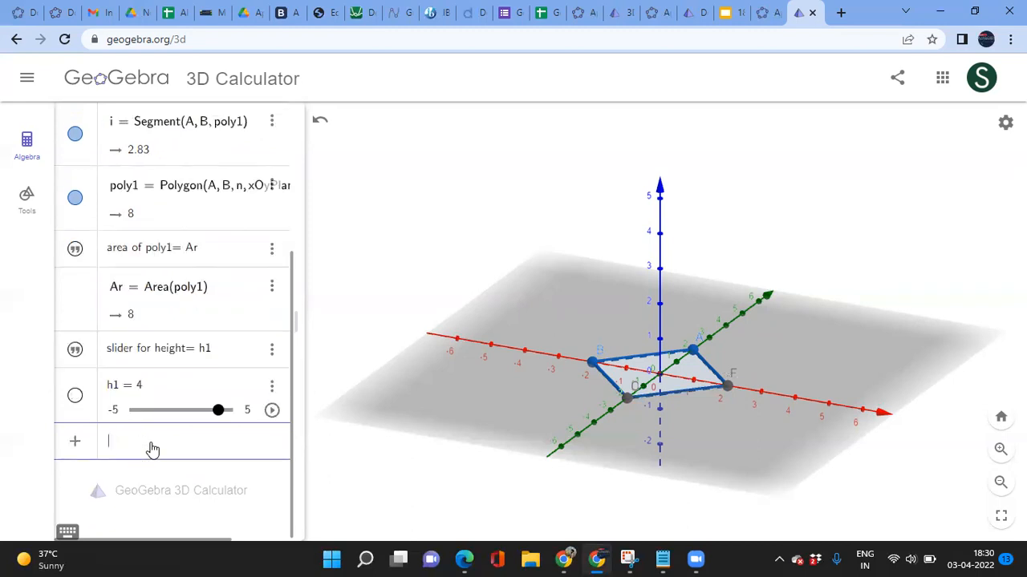
# Step: In h1's slider settings, set min 0, max 10 and increment 1
pyautogui.click(271, 385)
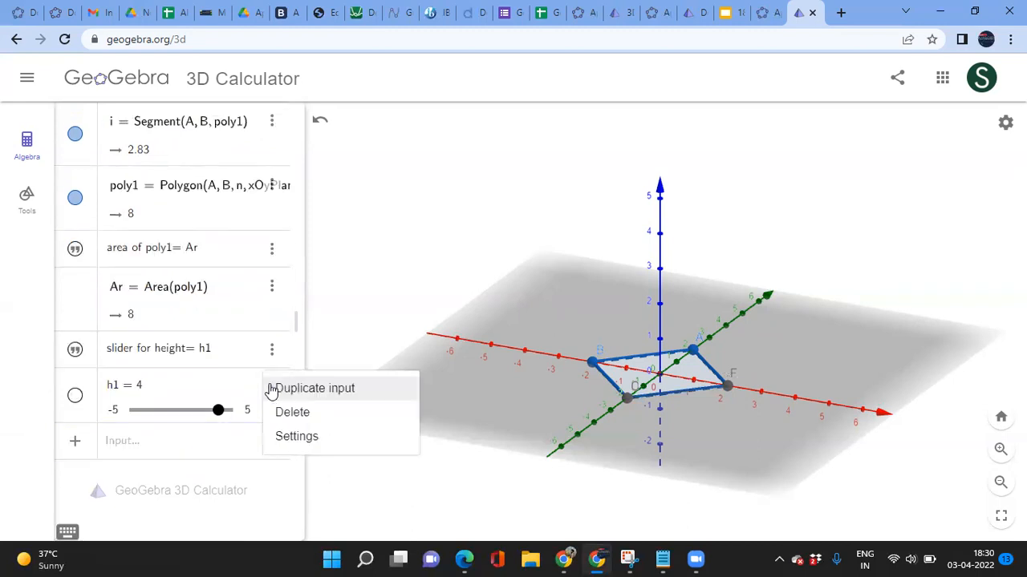
pyautogui.click(283, 438)
pyautogui.click(724, 117)
pyautogui.click(683, 187)
pyautogui.press('BackSpace')
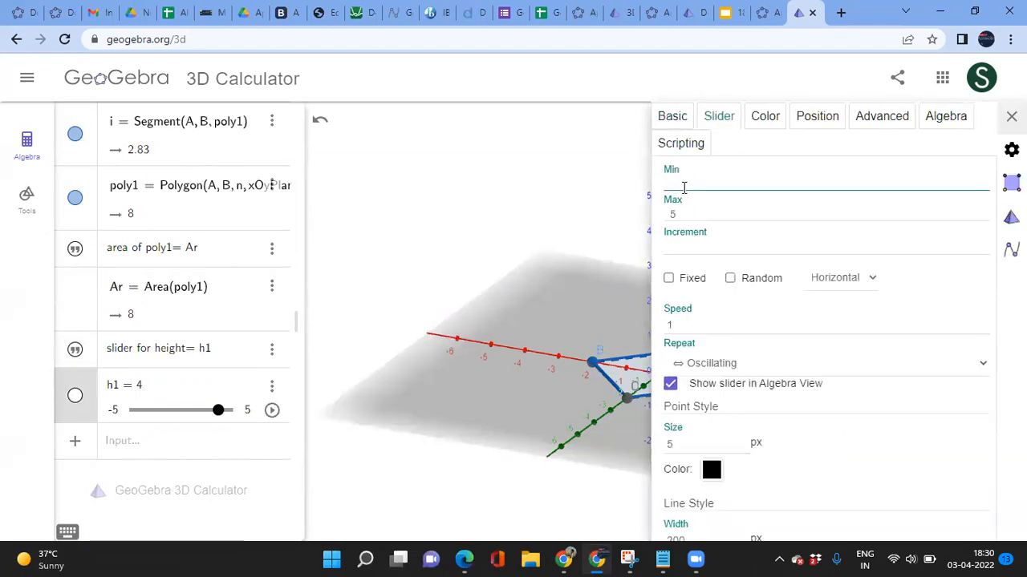
pyautogui.write('0')
pyautogui.click(684, 215)
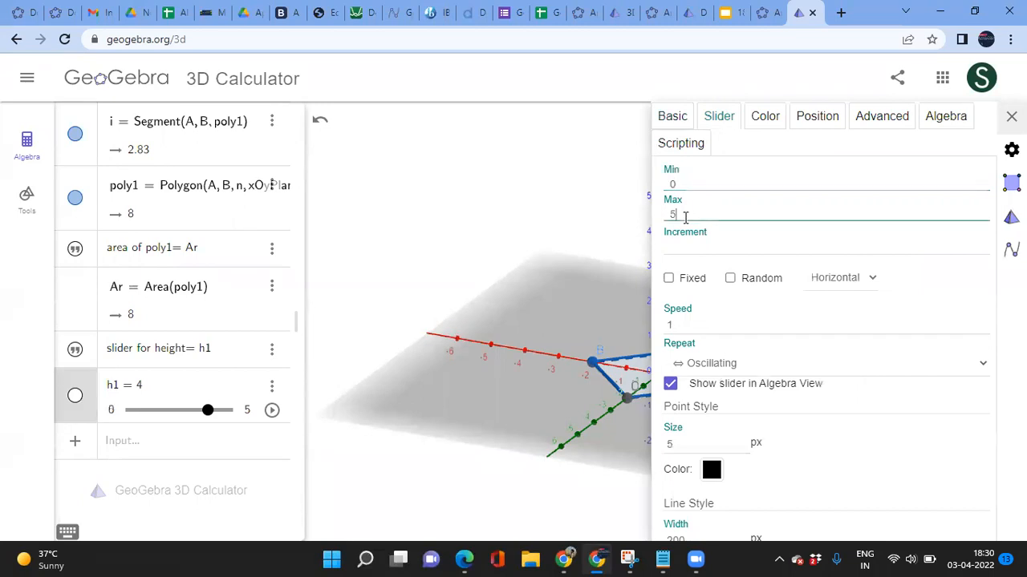
pyautogui.press('BackSpace')
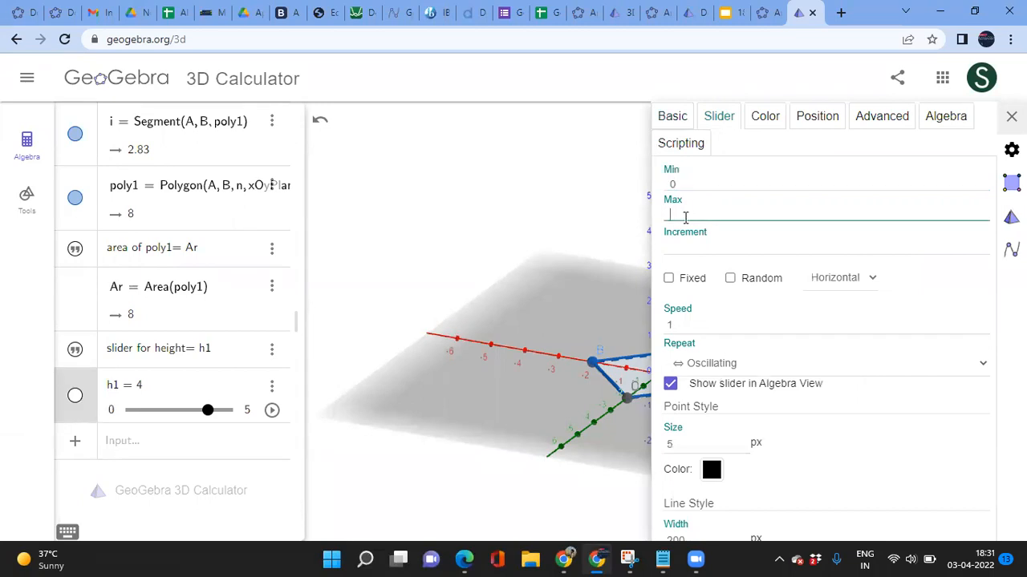
pyautogui.write('10')
pyautogui.click(685, 244)
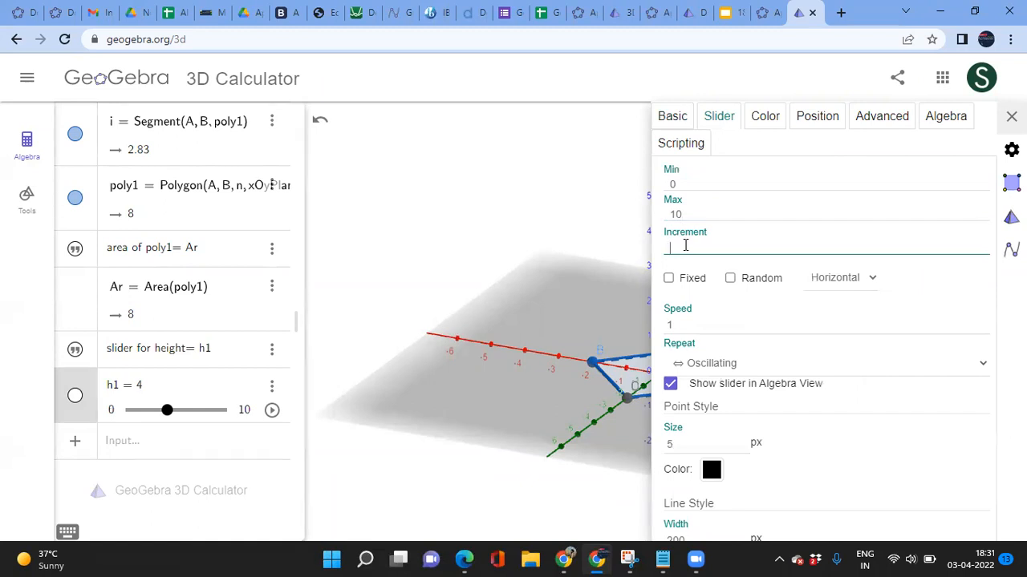
pyautogui.click(1011, 117)
pyautogui.click(153, 450)
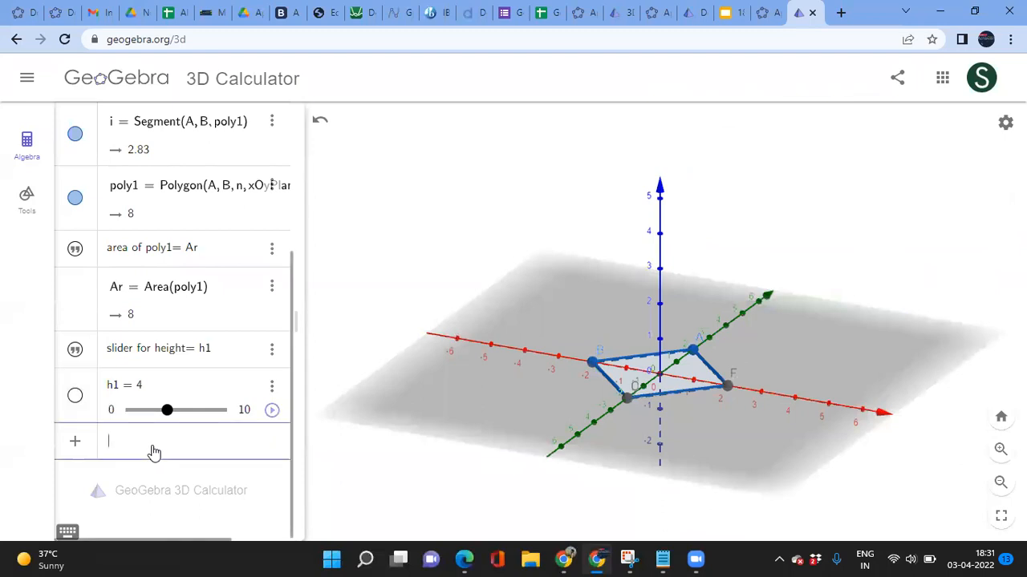
# Step: Set h1 to 2 and enter Prism(poly1, h1), giving prism o with volume 16
pyautogui.moveTo(166, 411)
pyautogui.mouseDown()
pyautogui.moveTo(133, 411)
pyautogui.moveTo(227, 411)
pyautogui.moveTo(149, 411)
pyautogui.mouseUp()
pyautogui.click(131, 447)
pyautogui.write('pris')
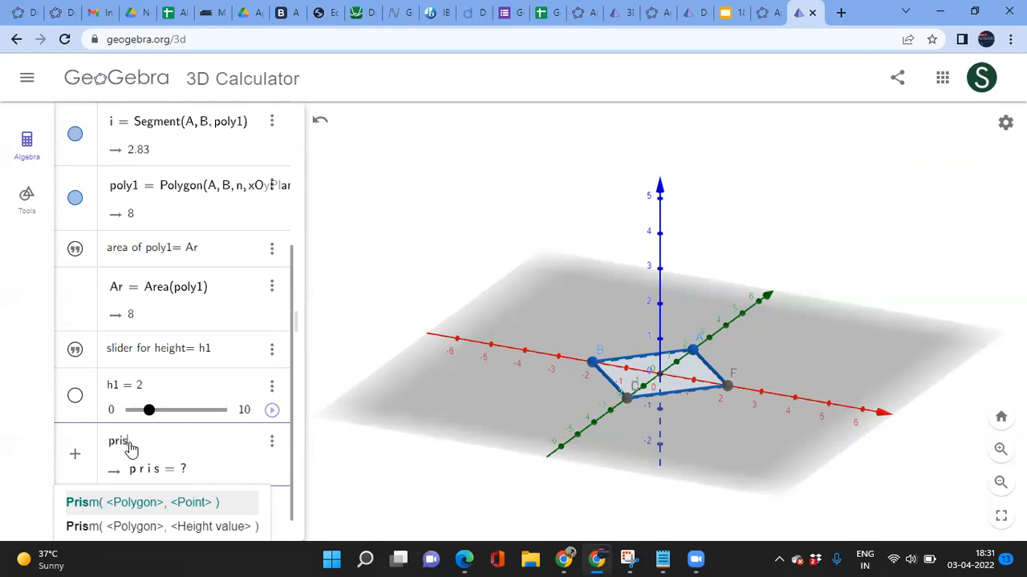
pyautogui.press('Down')
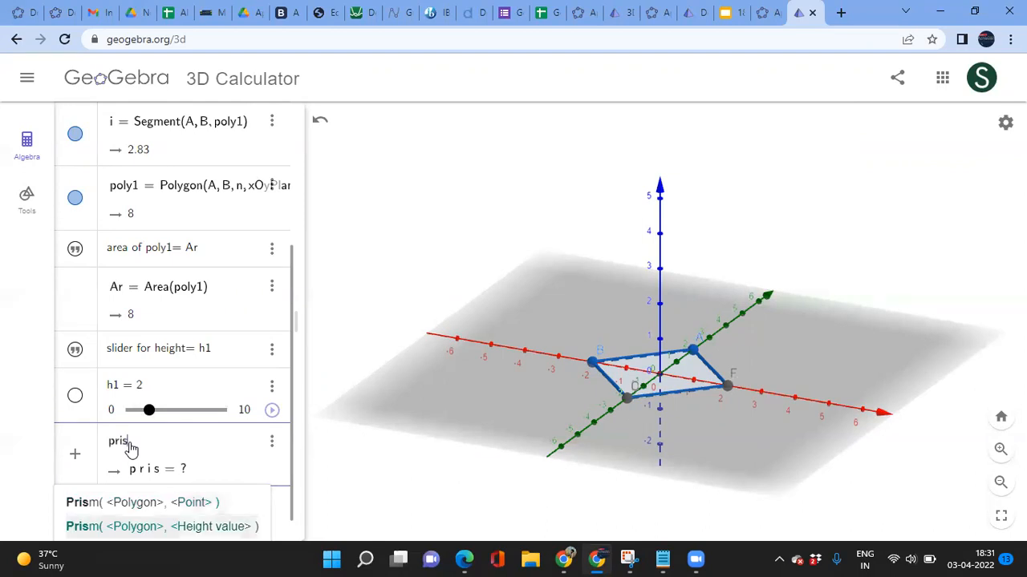
pyautogui.press('Return')
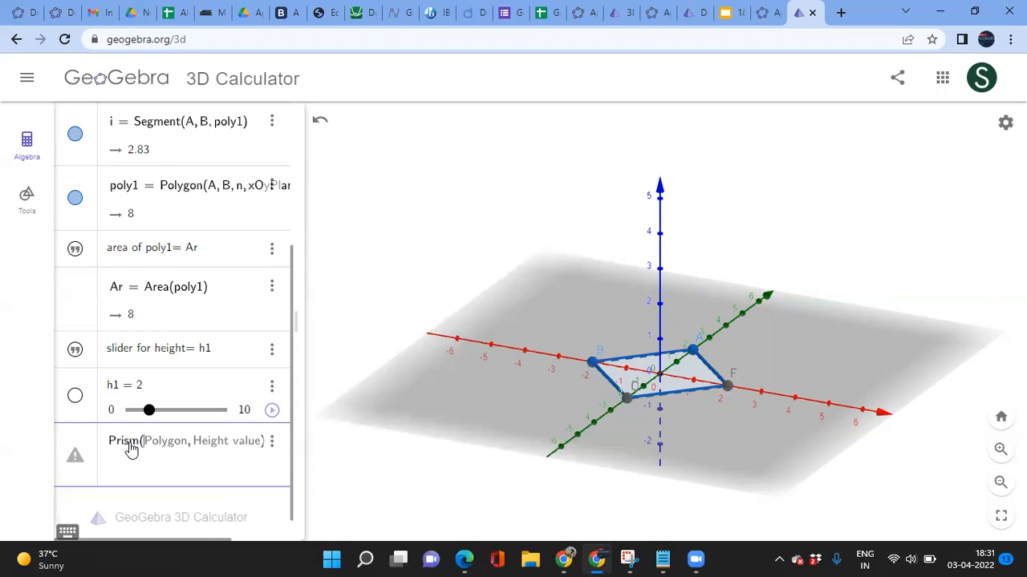
pyautogui.write('poly1, ')
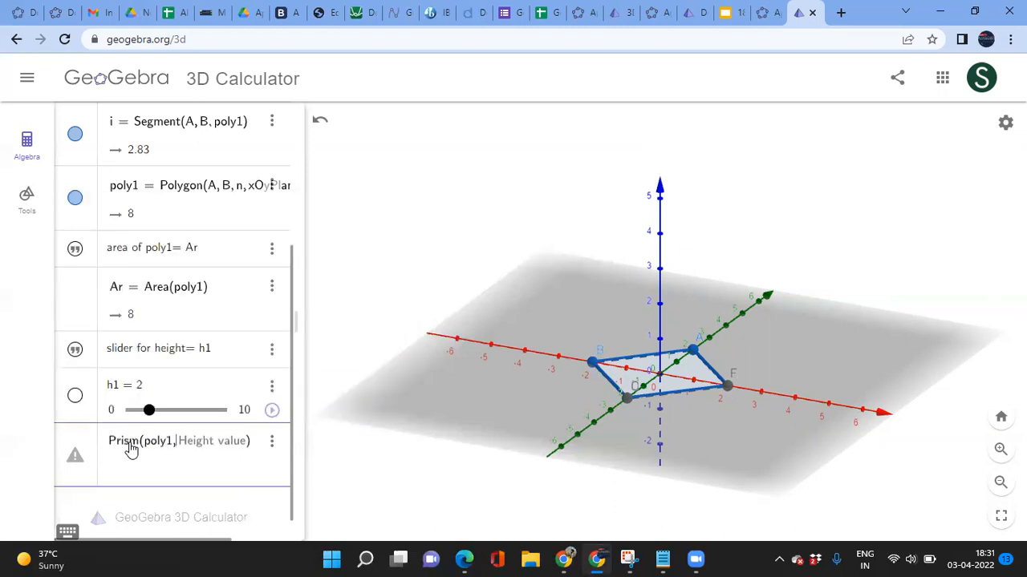
pyautogui.write('h1')
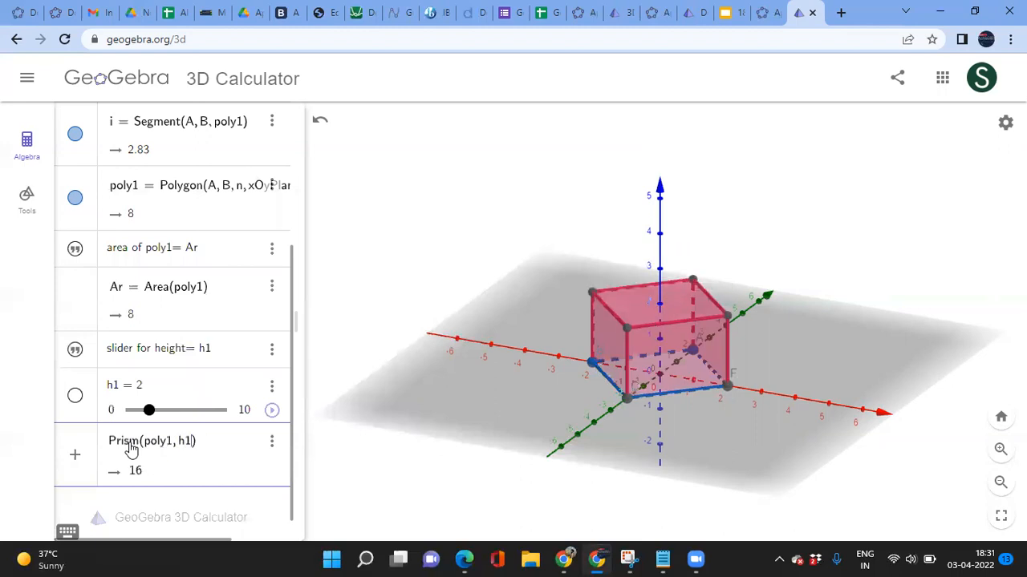
pyautogui.press('Return')
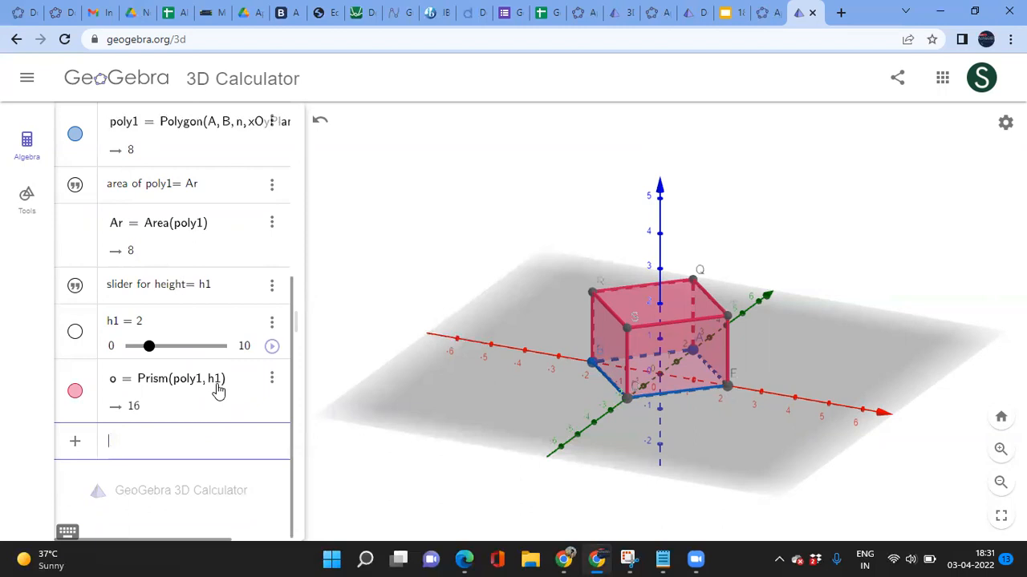
# Step: Define V1 = Volume(o) as the volume of the prism
pyautogui.moveTo(150, 351)
pyautogui.mouseDown()
pyautogui.moveTo(195, 356)
pyautogui.moveTo(167, 356)
pyautogui.mouseUp()
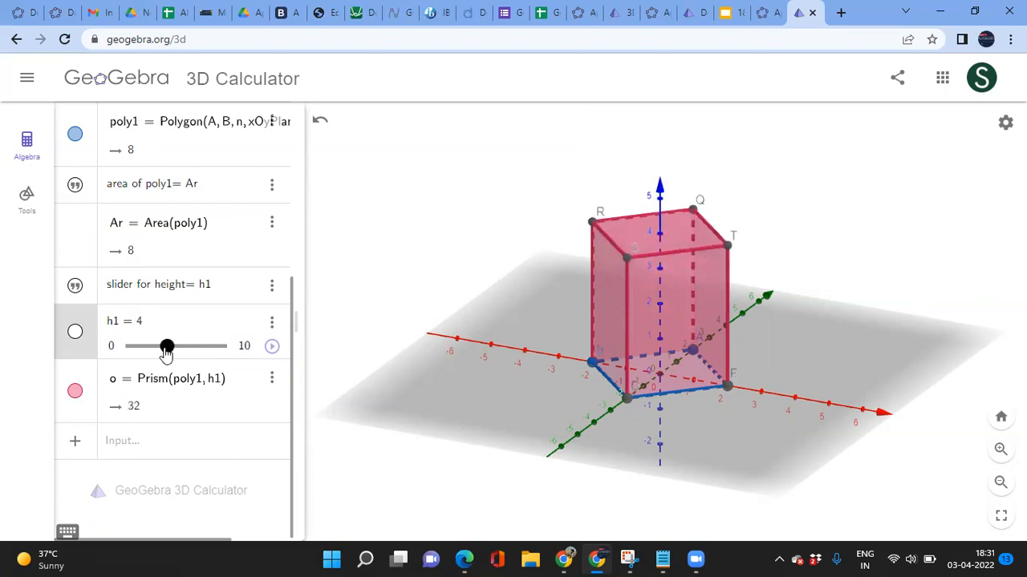
pyautogui.click(130, 448)
pyautogui.write('Volum')
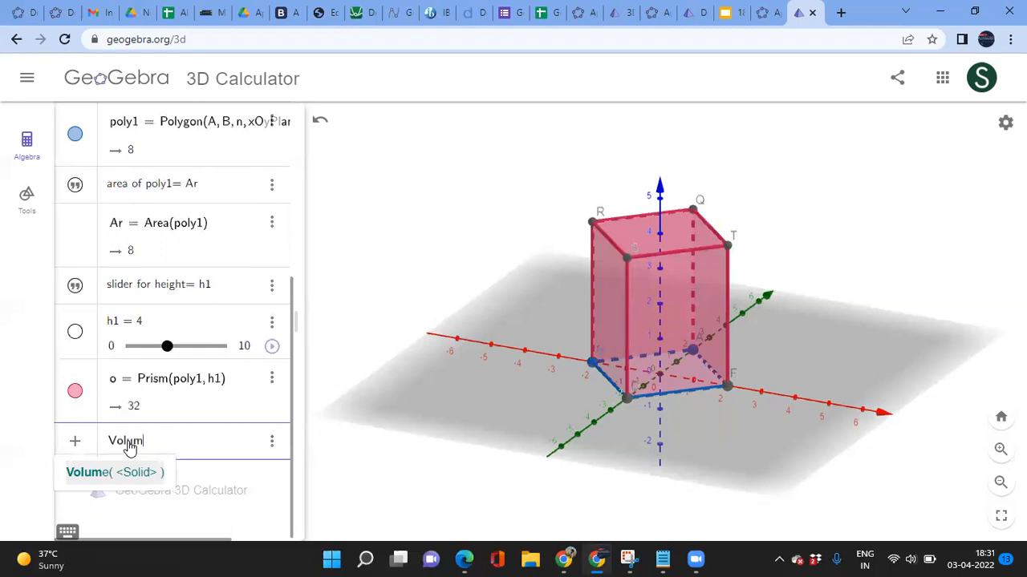
pyautogui.press('BackSpace')
pyautogui.press('BackSpace')
pyautogui.press('BackSpace')
pyautogui.press('BackSpace')
pyautogui.write('1')
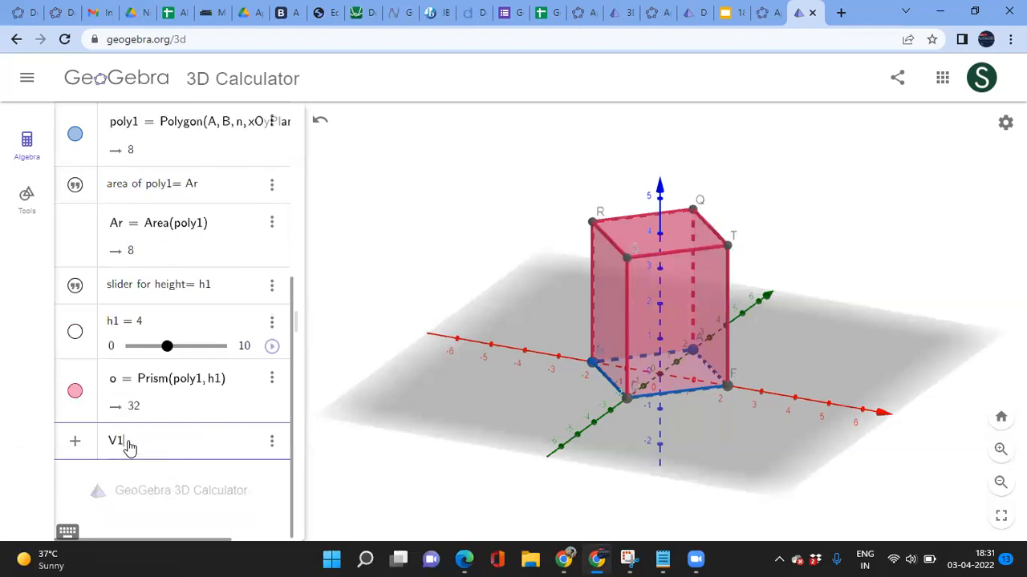
pyautogui.write('= volum')
pyautogui.press('Return')
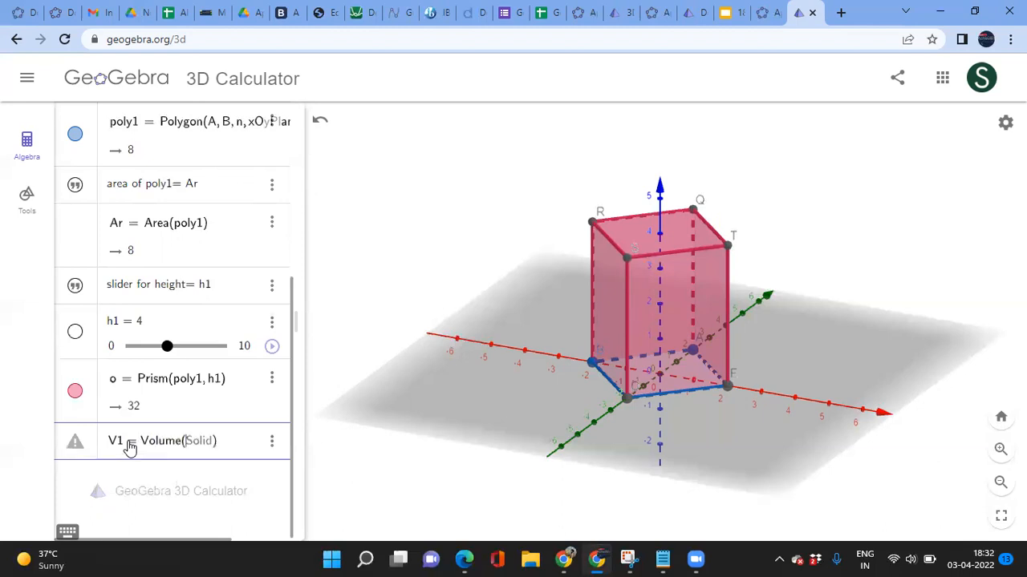
pyautogui.write('o')
pyautogui.press('Return')
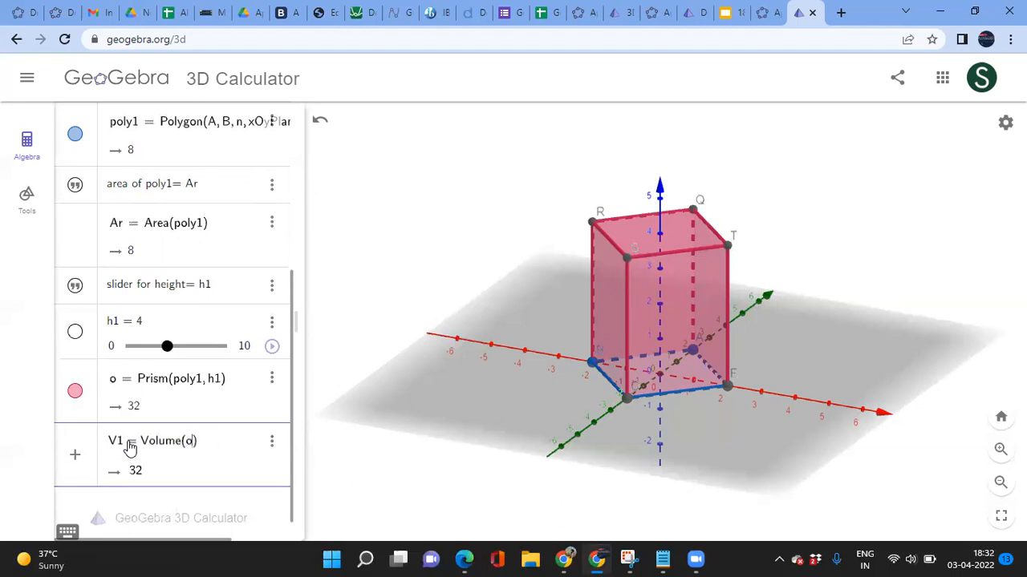
pyautogui.press('Return')
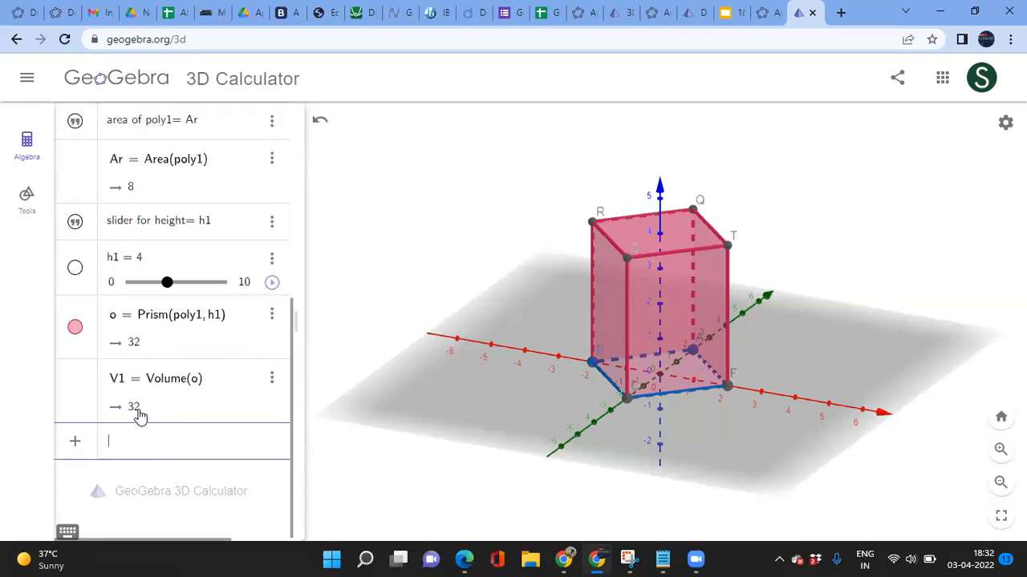
# Step: Drag h1 to another height to check V1 tracks the prism's volume
pyautogui.scroll(1, 169, 316)
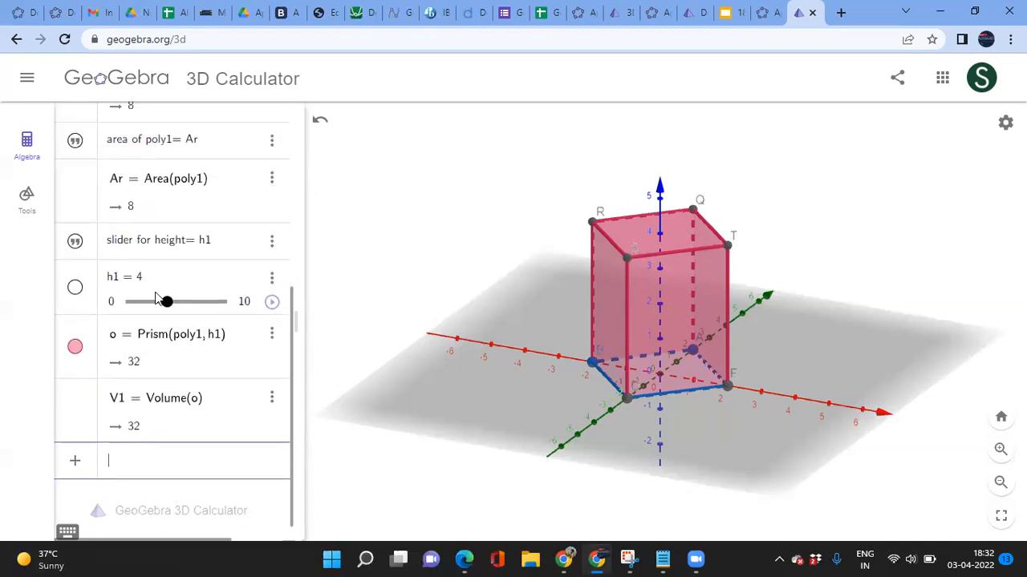
pyautogui.scroll(2, 150, 287)
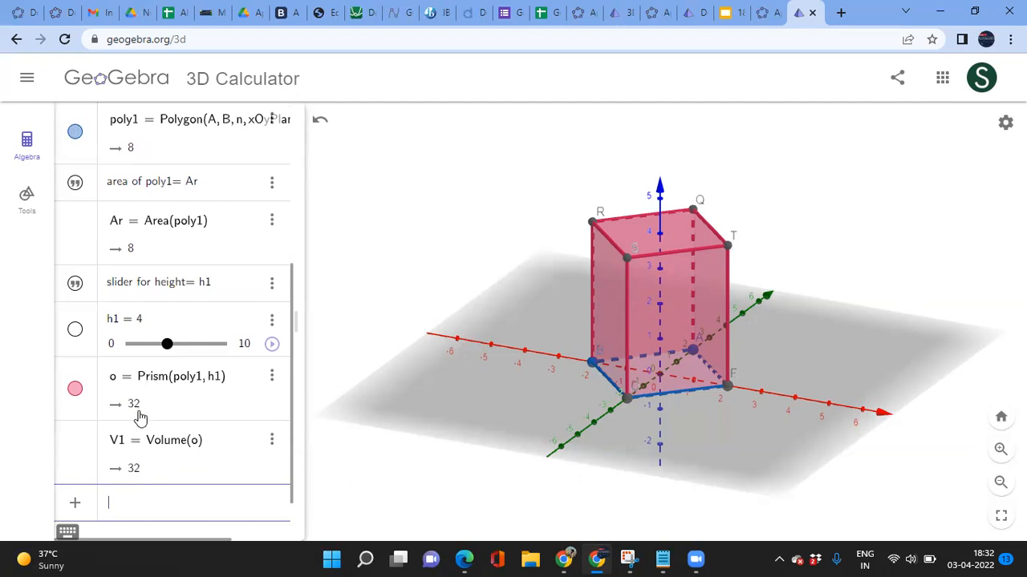
pyautogui.moveTo(167, 345)
pyautogui.mouseDown()
pyautogui.moveTo(203, 345)
pyautogui.moveTo(167, 345)
pyautogui.mouseUp()
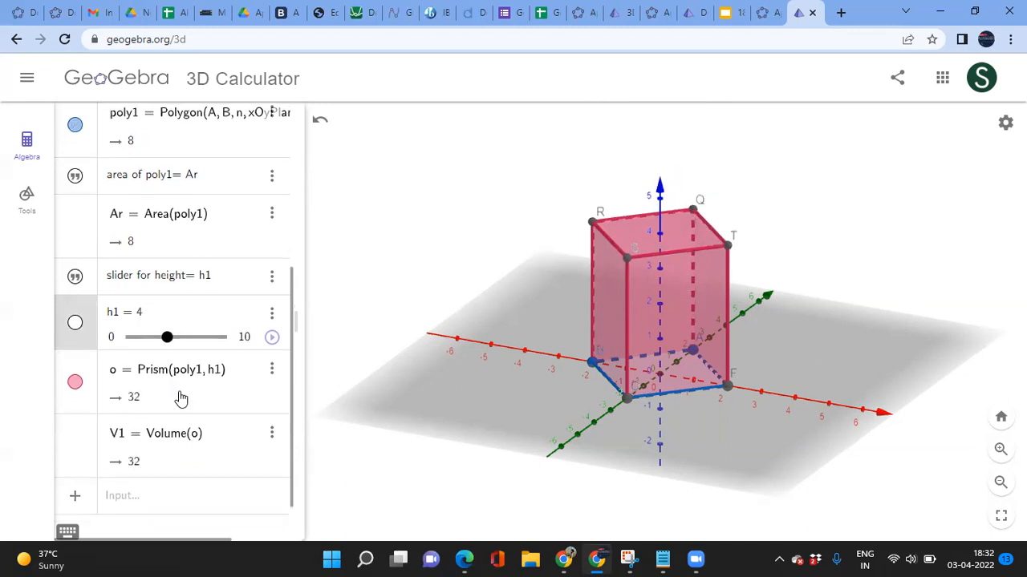
pyautogui.scroll(-1, 180, 398)
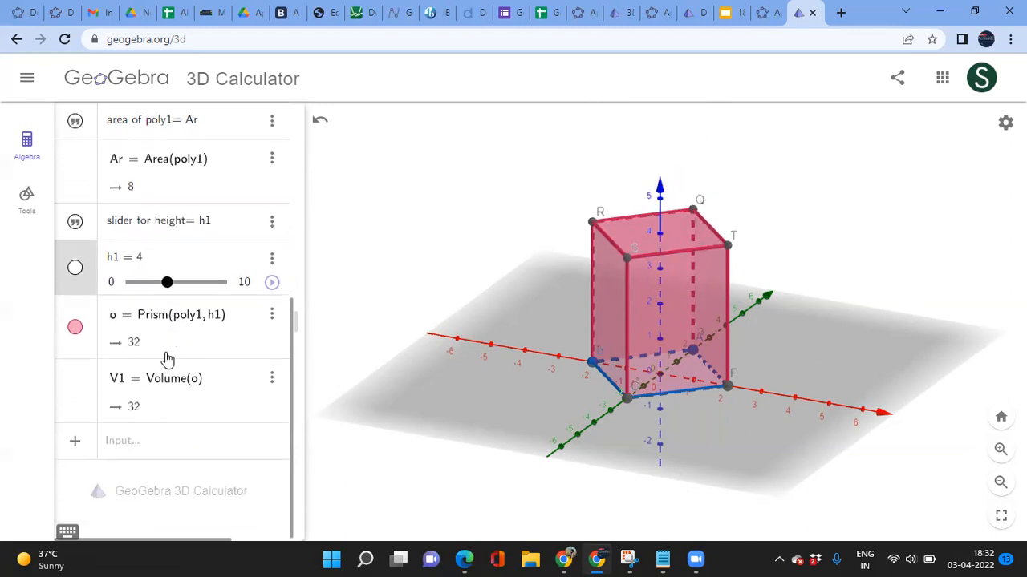
# Step: Enter pyramid u = Pyramid(poly1, h1) and the ratio v = V1/u, which equals 3
pyautogui.click(131, 450)
pyautogui.write('pyra')
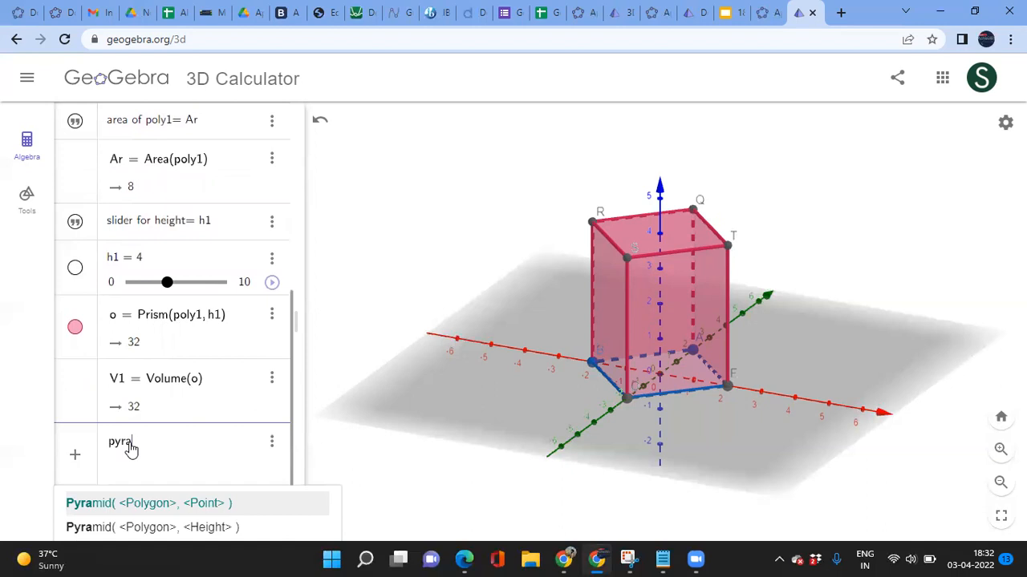
pyautogui.press('Down')
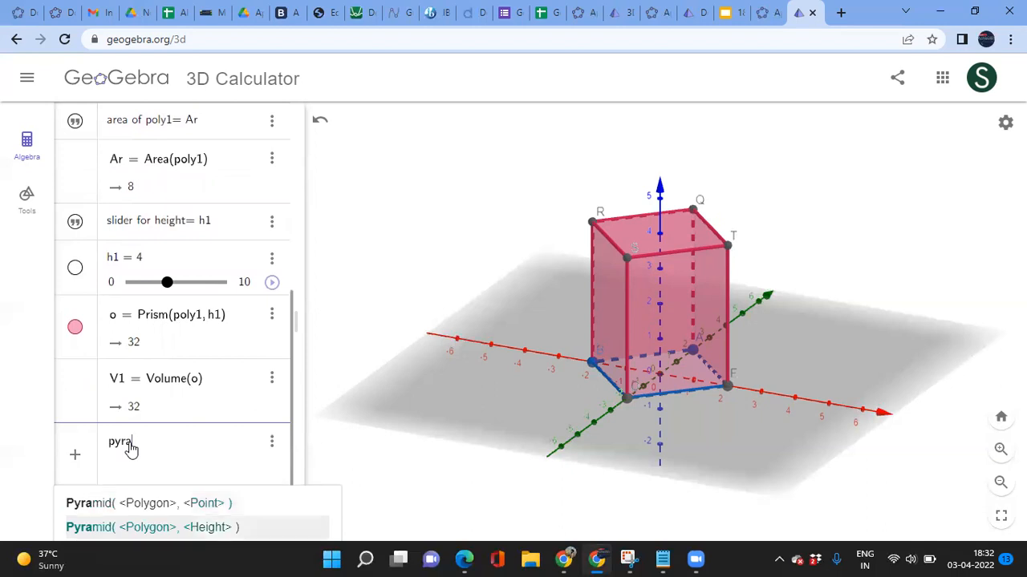
pyautogui.press('Return')
pyautogui.write('poly1, ')
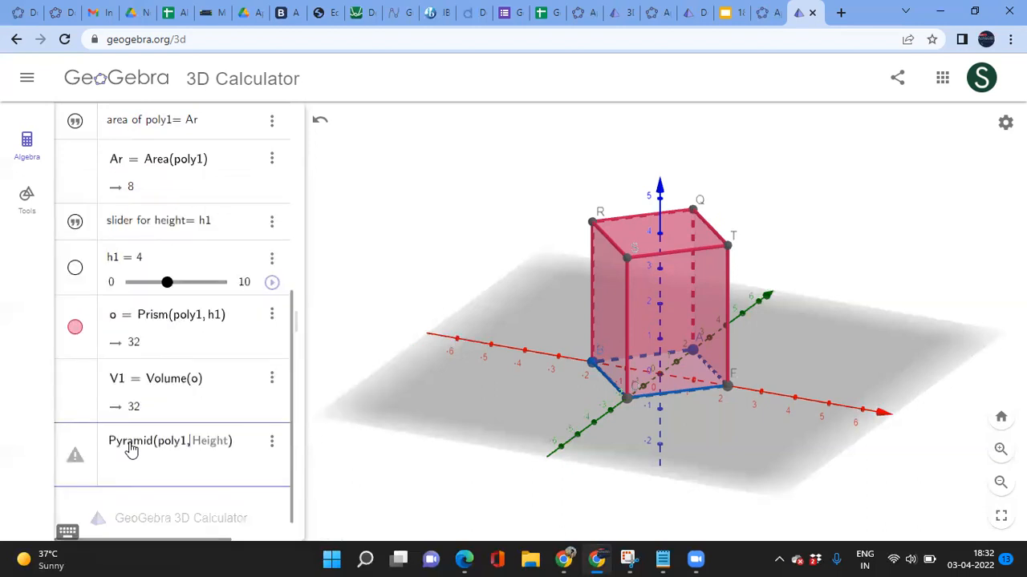
pyautogui.write('h1')
pyautogui.press('Return')
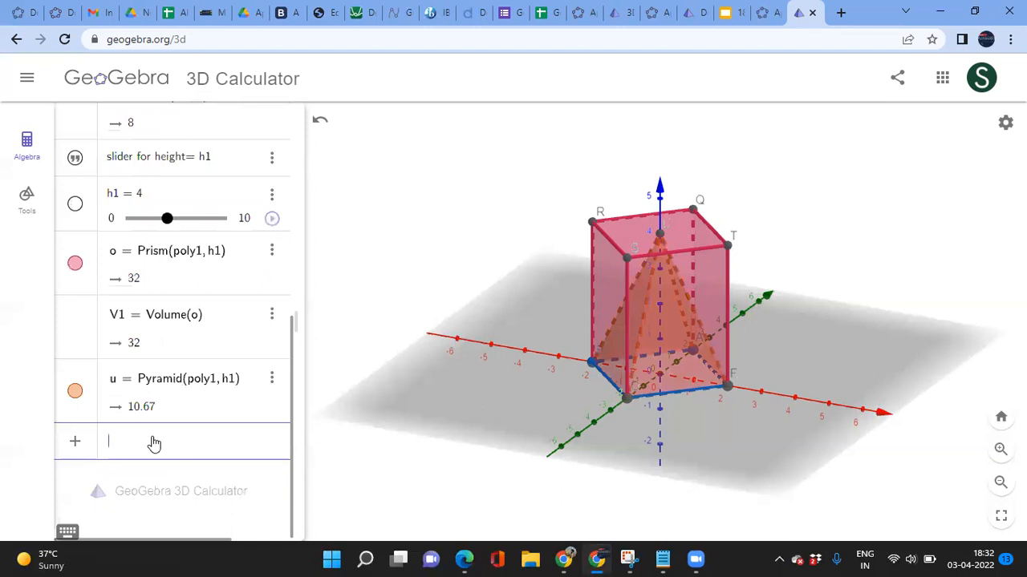
pyautogui.write('V1')
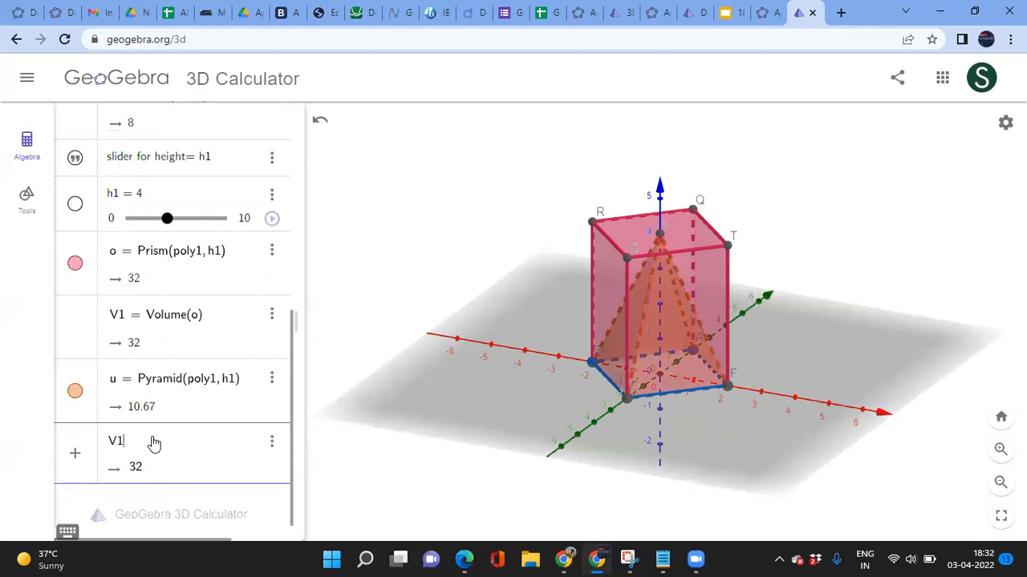
pyautogui.write('/u')
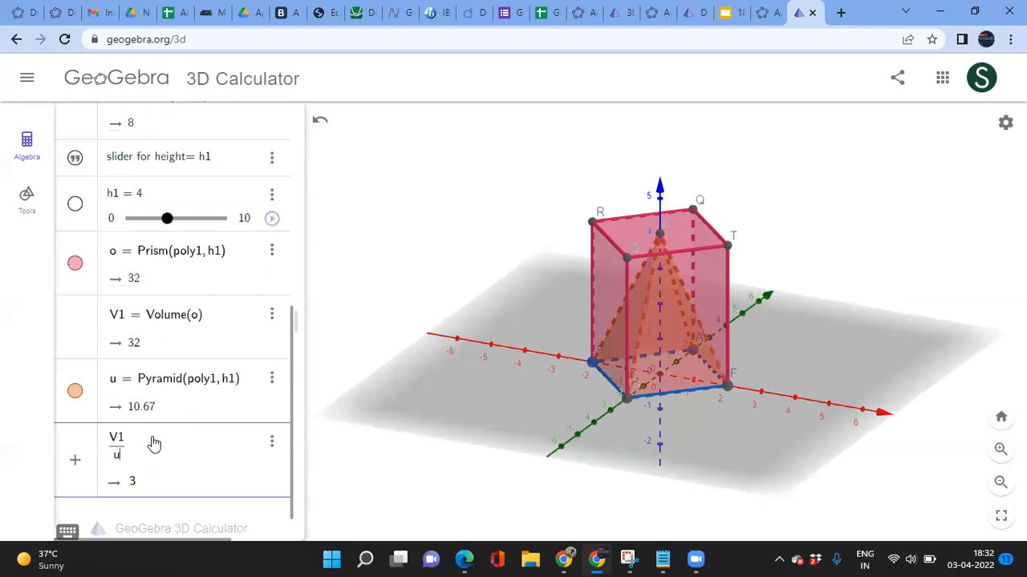
pyautogui.press('Return')
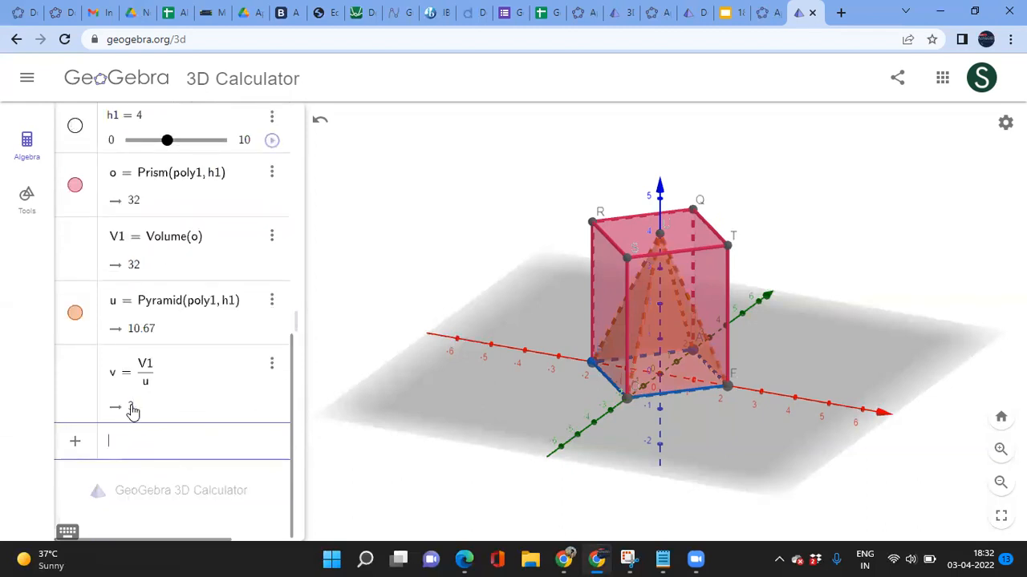
# Step: Orbit the view, set n to 6 for a hexagonal base and h1 to 5; v stays 3
pyautogui.moveTo(166, 141)
pyautogui.mouseDown()
pyautogui.moveTo(186, 141)
pyautogui.moveTo(169, 142)
pyautogui.mouseUp()
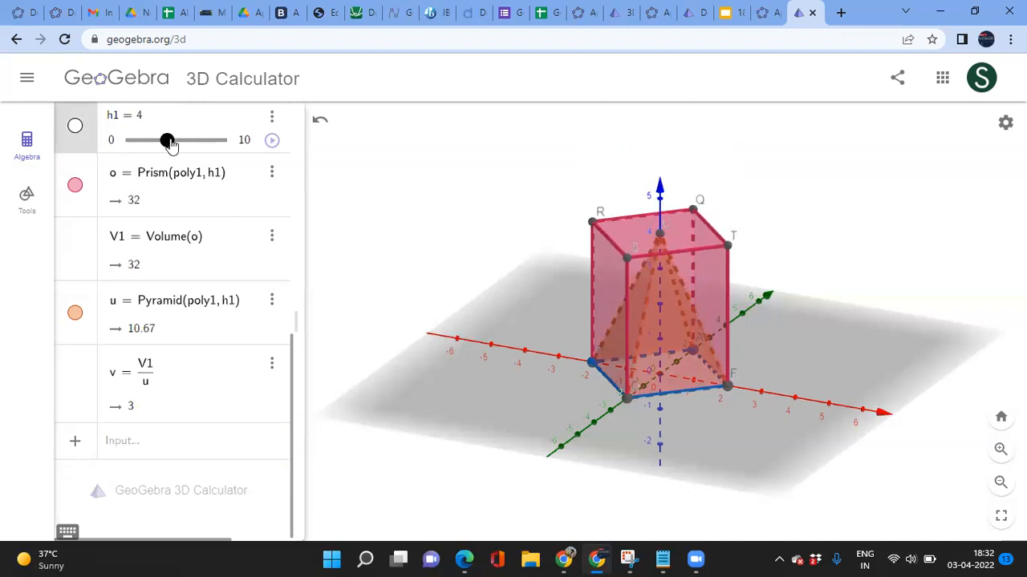
pyautogui.moveTo(528, 380)
pyautogui.mouseDown()
pyautogui.moveTo(511, 415)
pyautogui.moveTo(553, 354)
pyautogui.moveTo(523, 366)
pyautogui.moveTo(526, 377)
pyautogui.mouseUp()
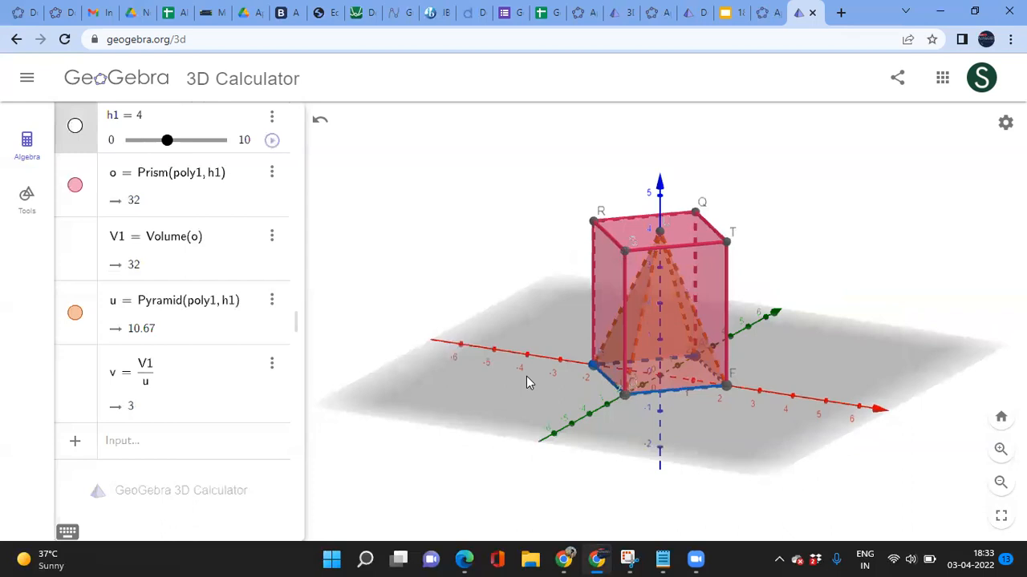
pyautogui.scroll(5, 212, 298)
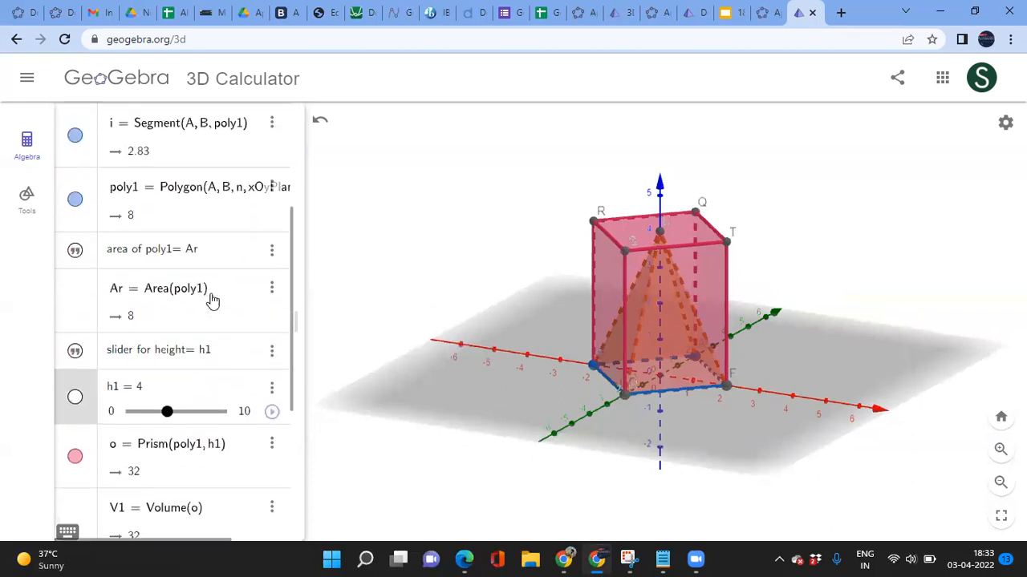
pyautogui.scroll(3, 212, 298)
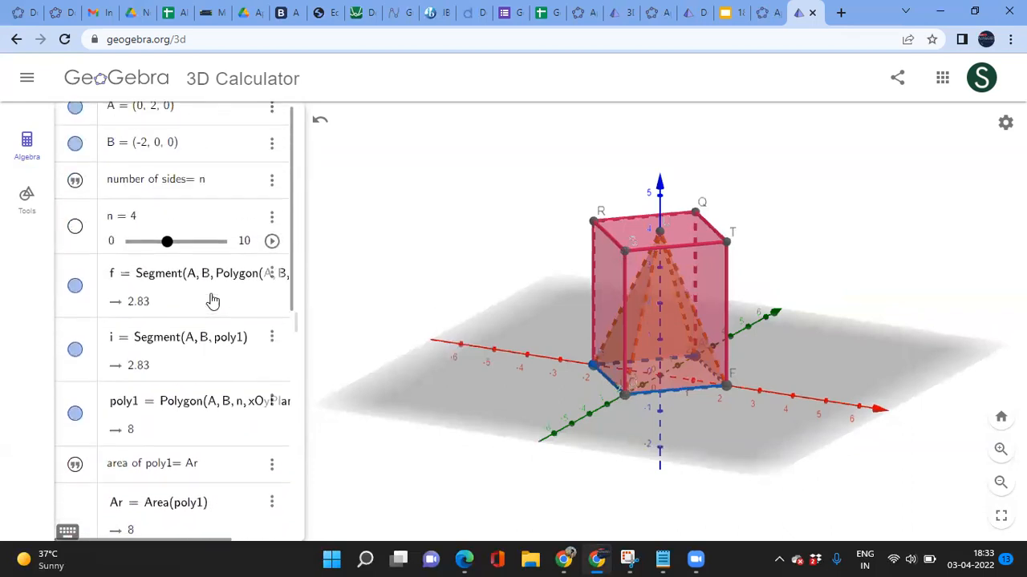
pyautogui.click(167, 242)
pyautogui.moveTo(169, 247); pyautogui.dragTo(185, 243)
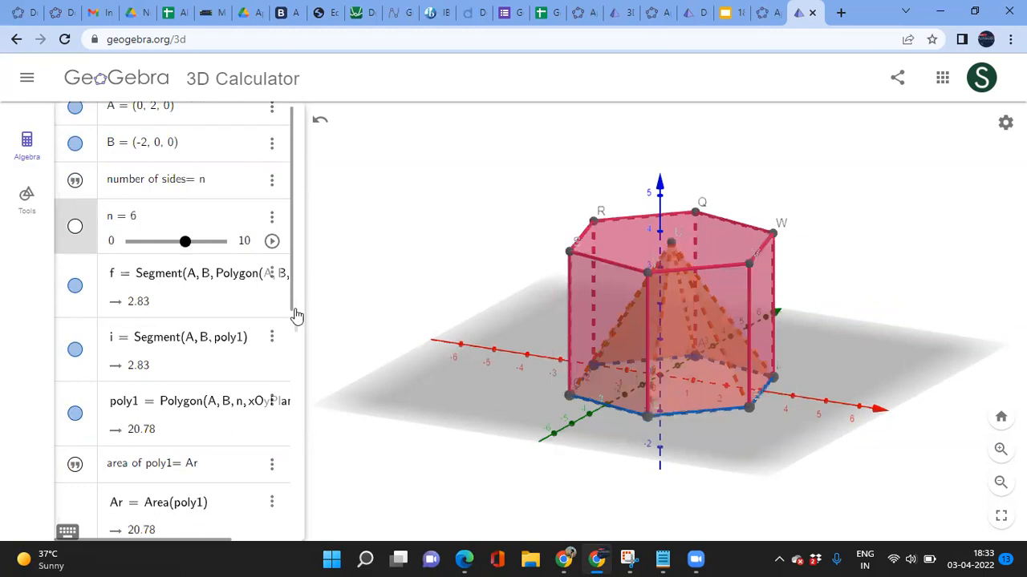
pyautogui.scroll(-5, 212, 412)
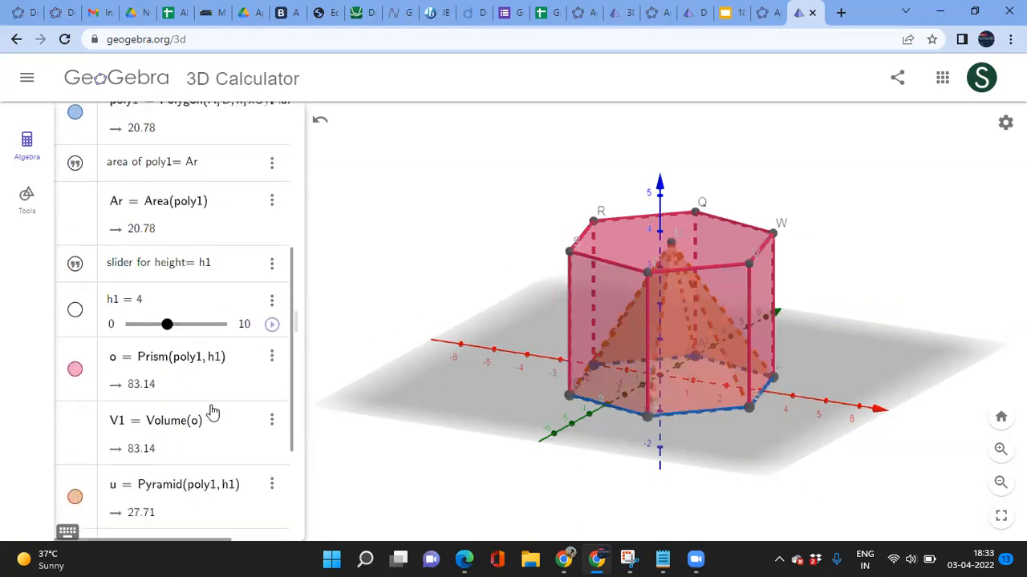
pyautogui.scroll(-1, 212, 413)
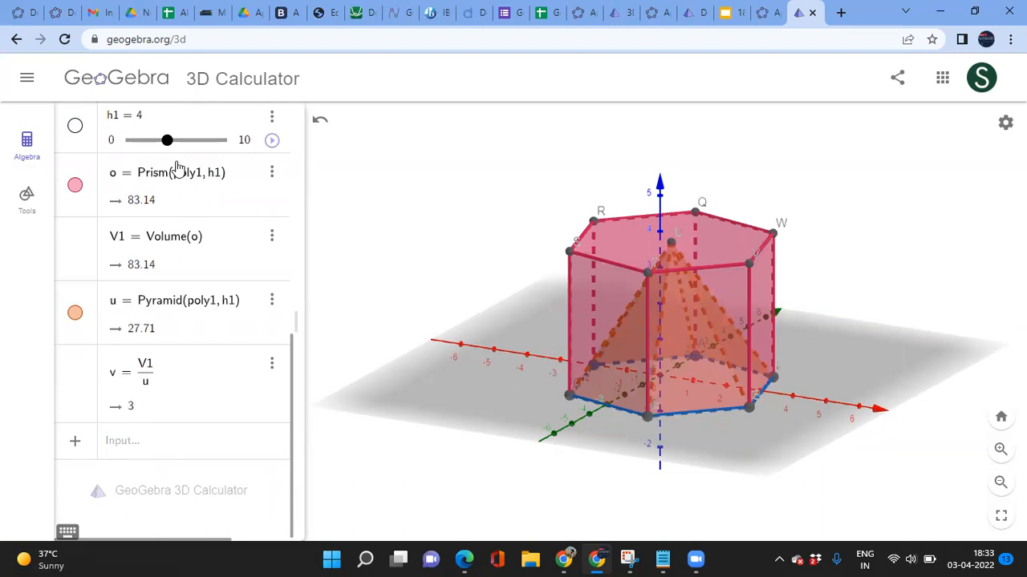
pyautogui.moveTo(166, 142)
pyautogui.mouseDown()
pyautogui.moveTo(157, 143)
pyautogui.moveTo(186, 143)
pyautogui.moveTo(157, 143)
pyautogui.moveTo(178, 150)
pyautogui.mouseUp()
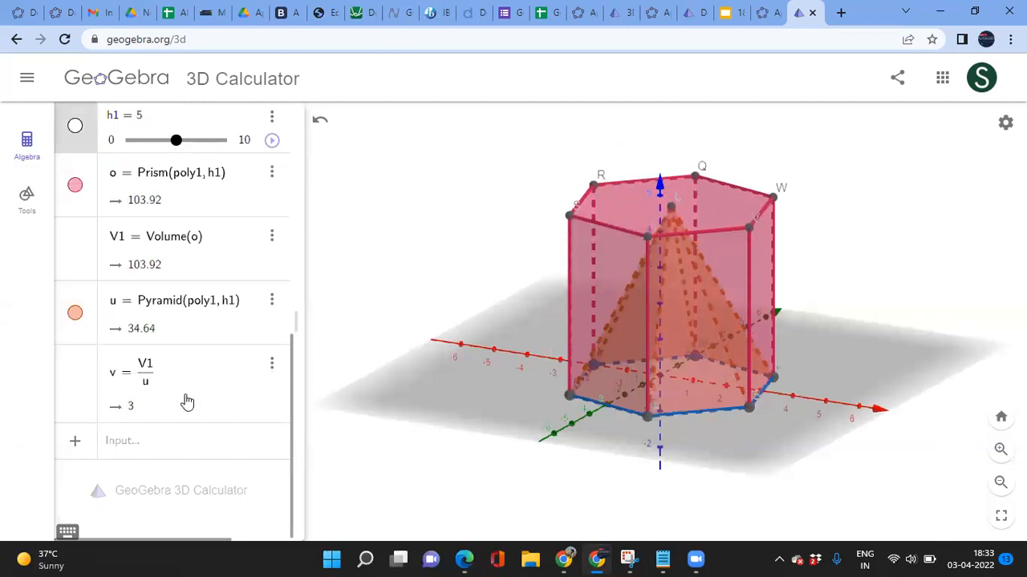
pyautogui.click(125, 442)
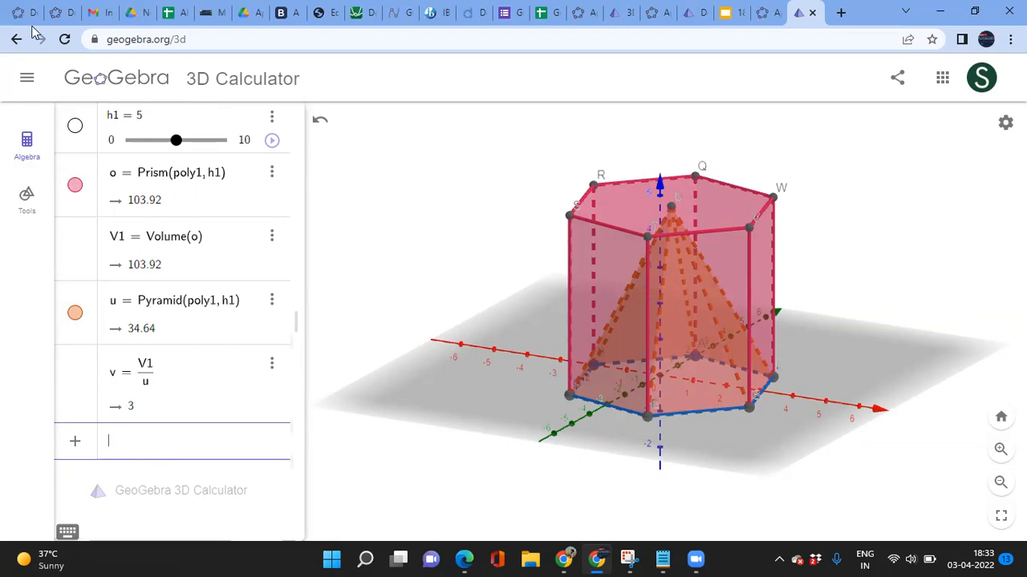
pyautogui.click(28, 80)
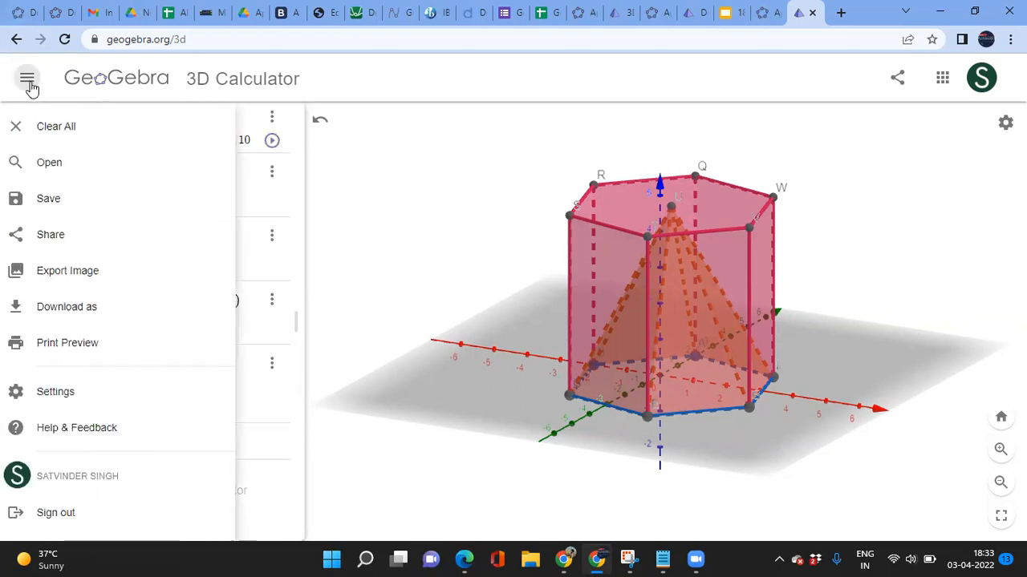
pyautogui.click(66, 205)
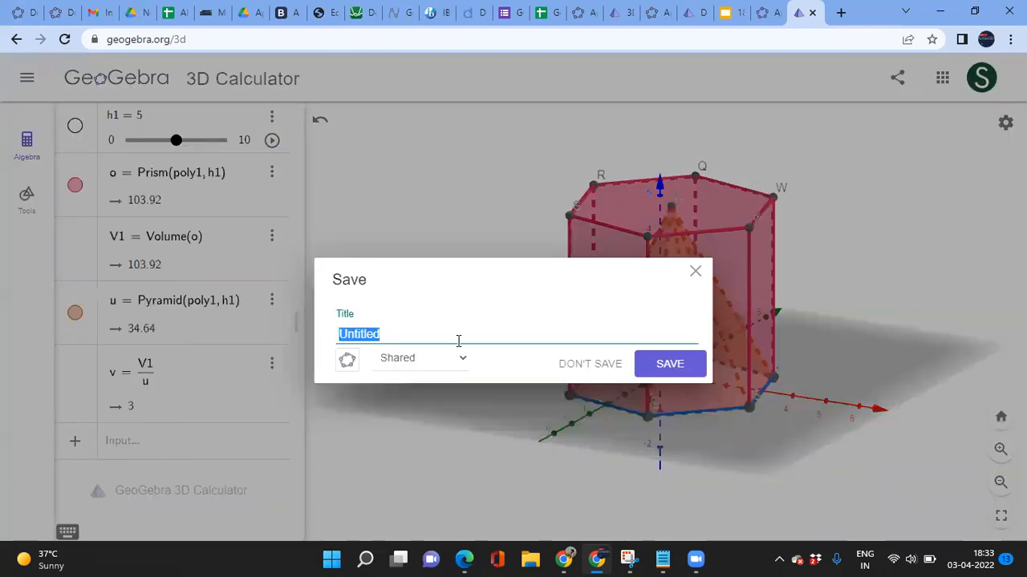
pyautogui.write('Volume Compari')
pyautogui.press('BackSpace')
pyautogui.write('son')
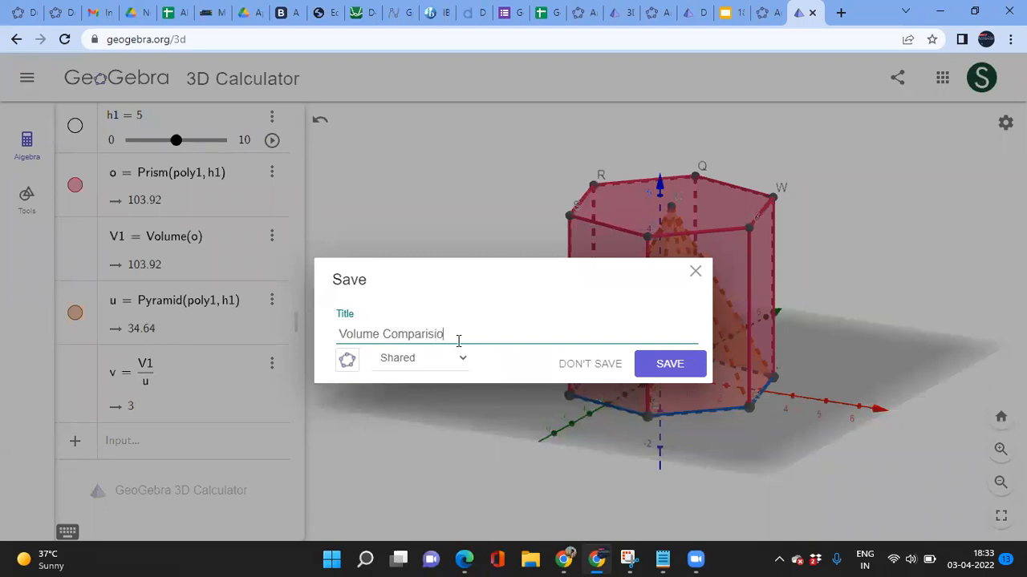
pyautogui.click(664, 367)
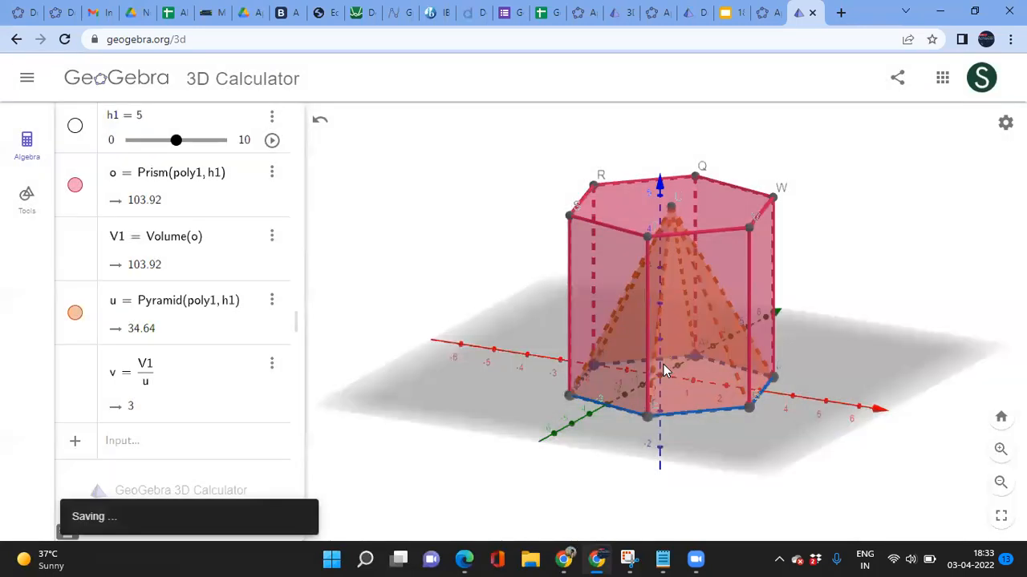
pyautogui.click(130, 457)
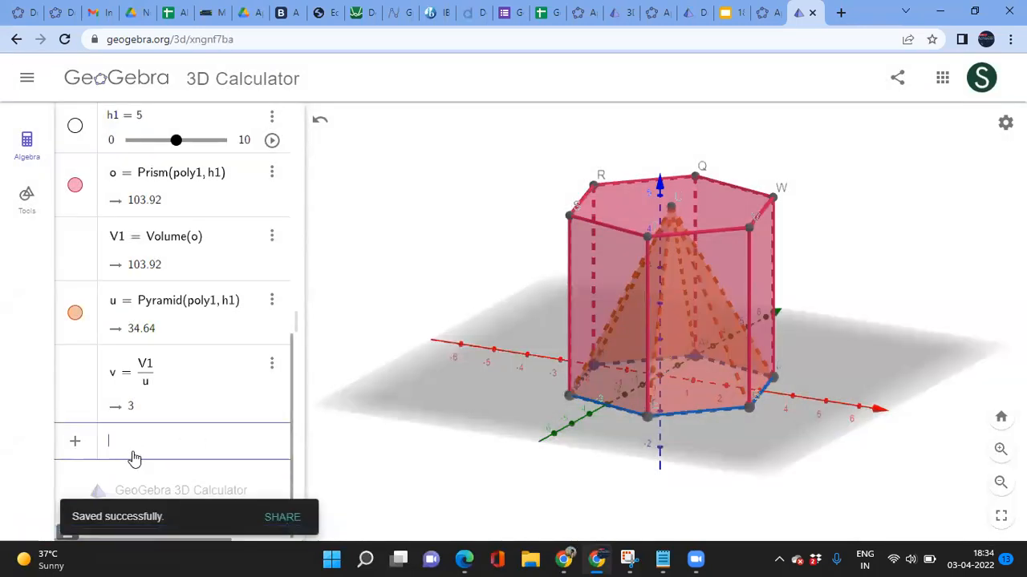
pyautogui.scroll(1, 186, 294)
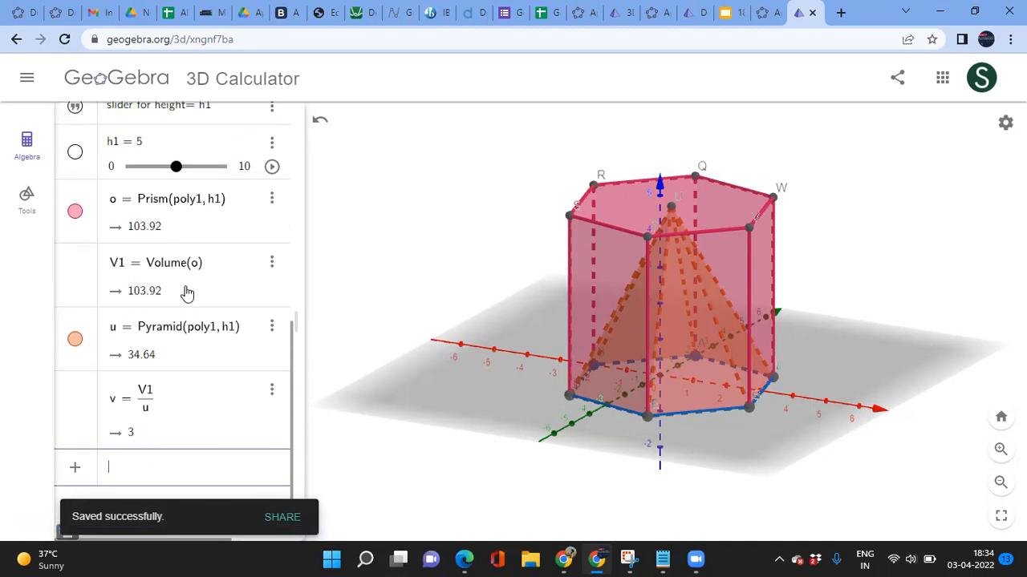
pyautogui.scroll(2, 186, 294)
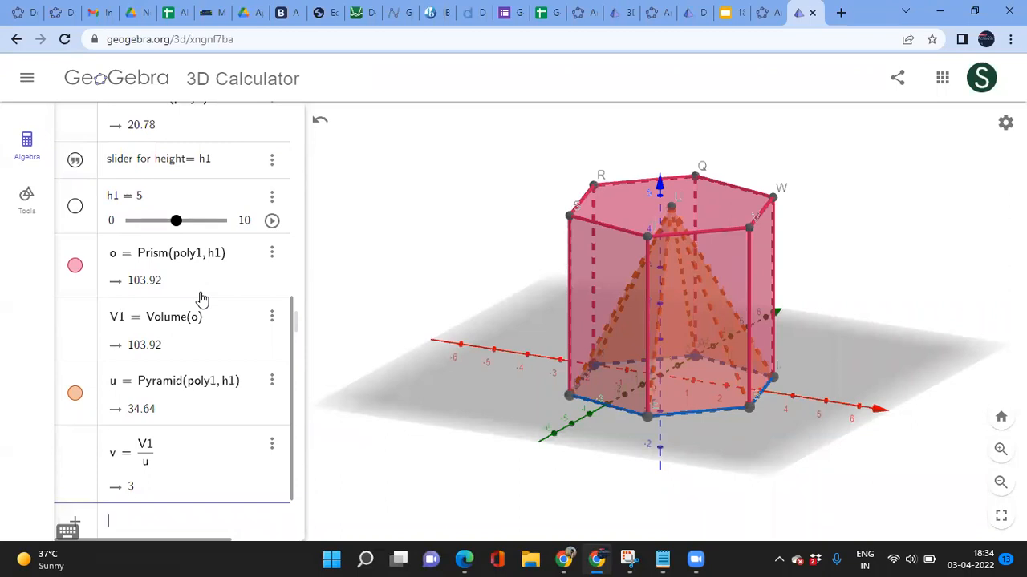
pyautogui.scroll(2, 203, 299)
pyautogui.scroll(-3, 202, 299)
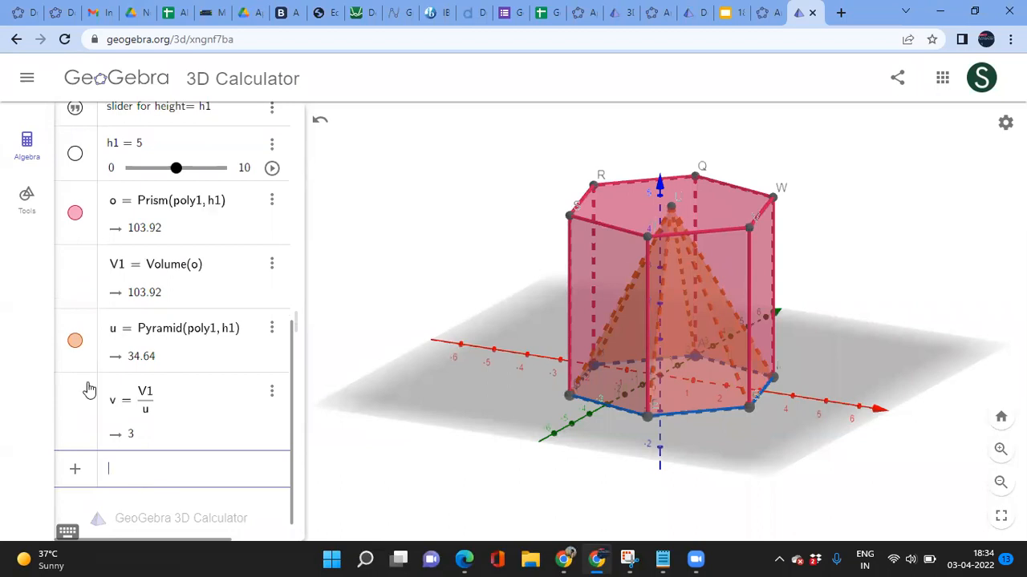
# Step: Hide pyramid u and create w = Prism(poly1, 1), a unit-tall slab of volume 20.78
pyautogui.click(74, 343)
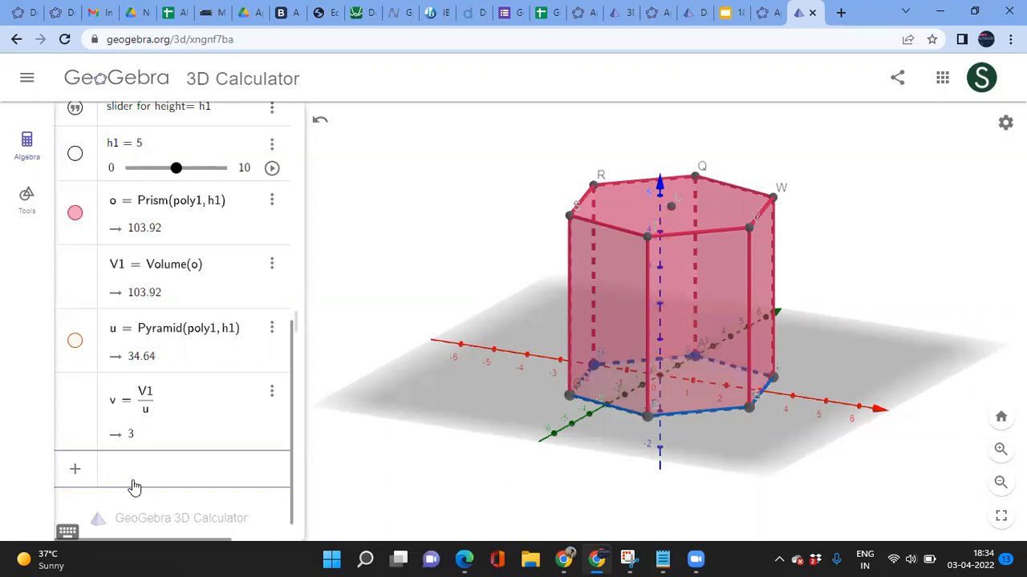
pyautogui.write('prism')
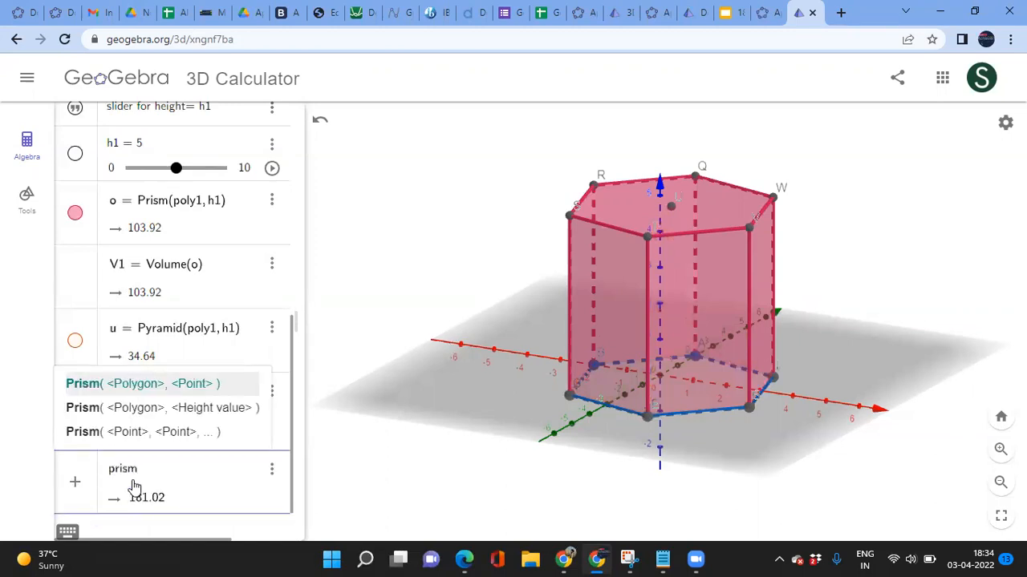
pyautogui.press('Down')
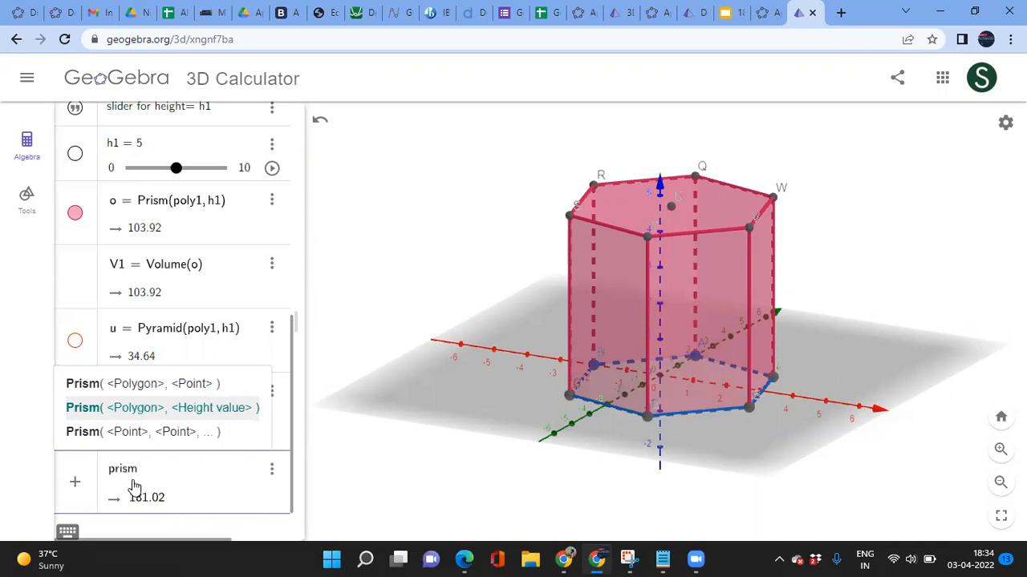
pyautogui.press('Return')
pyautogui.write('poly1, ')
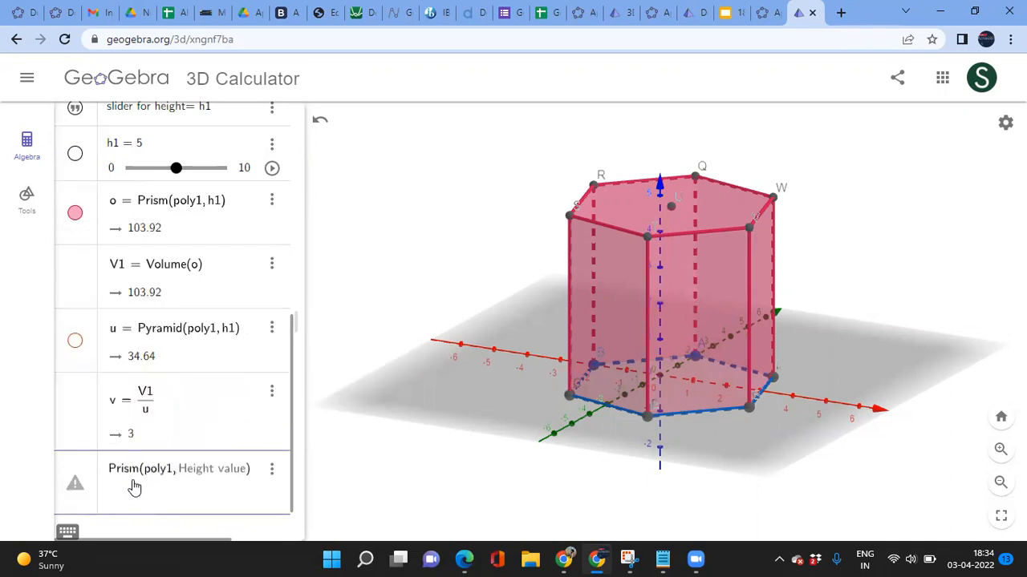
pyautogui.write('1')
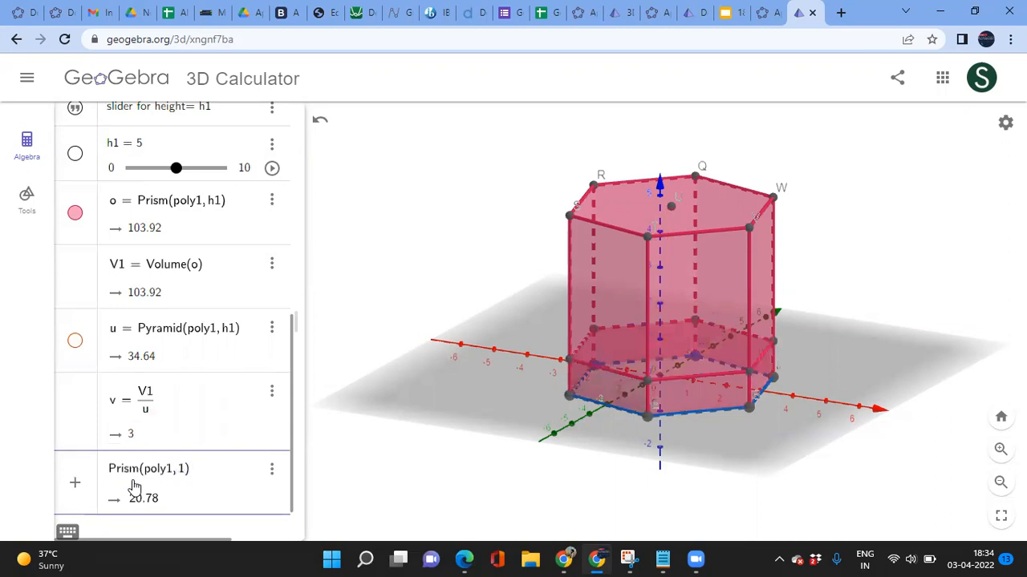
pyautogui.press('Return')
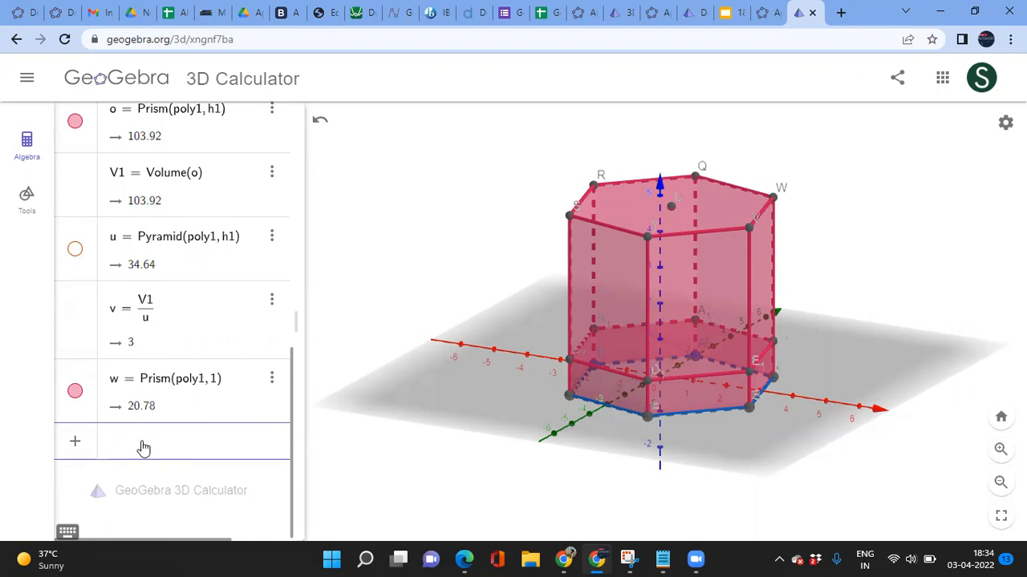
# Step: Enter poly2 = Translate(poly1, (0, 0, t)) and define t = 2
pyautogui.write('poly')
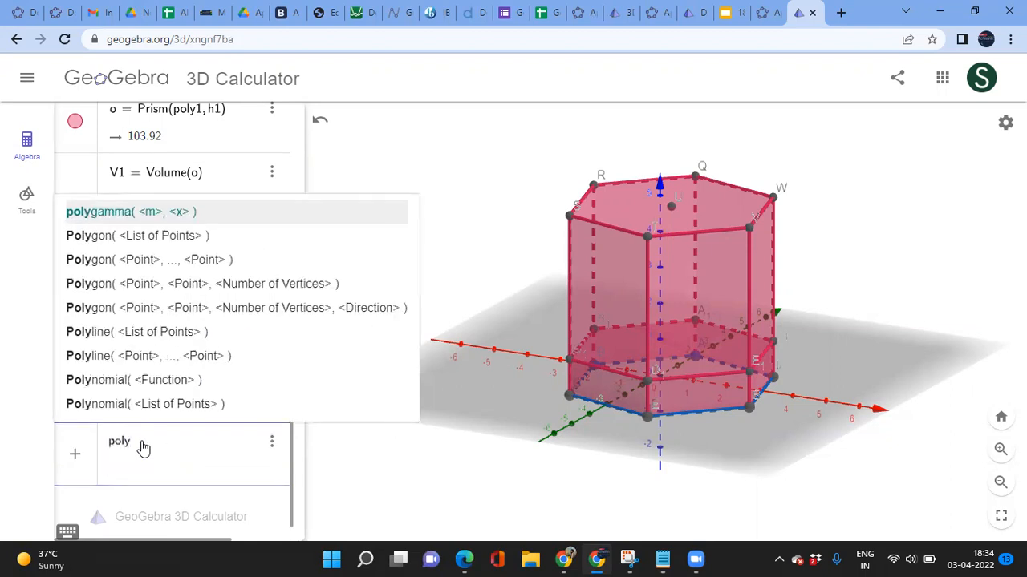
pyautogui.write('2 = tra')
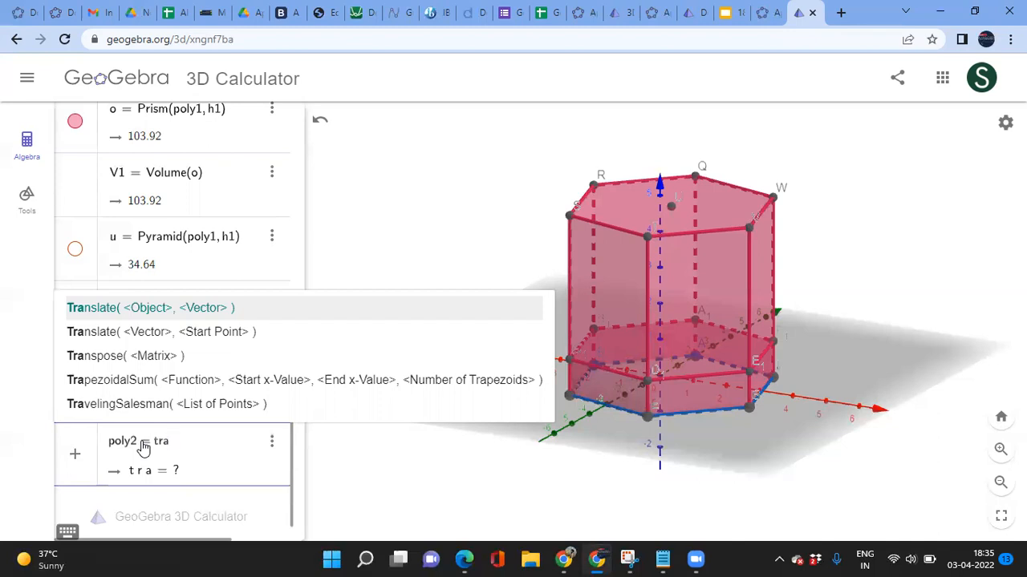
pyautogui.press('Return')
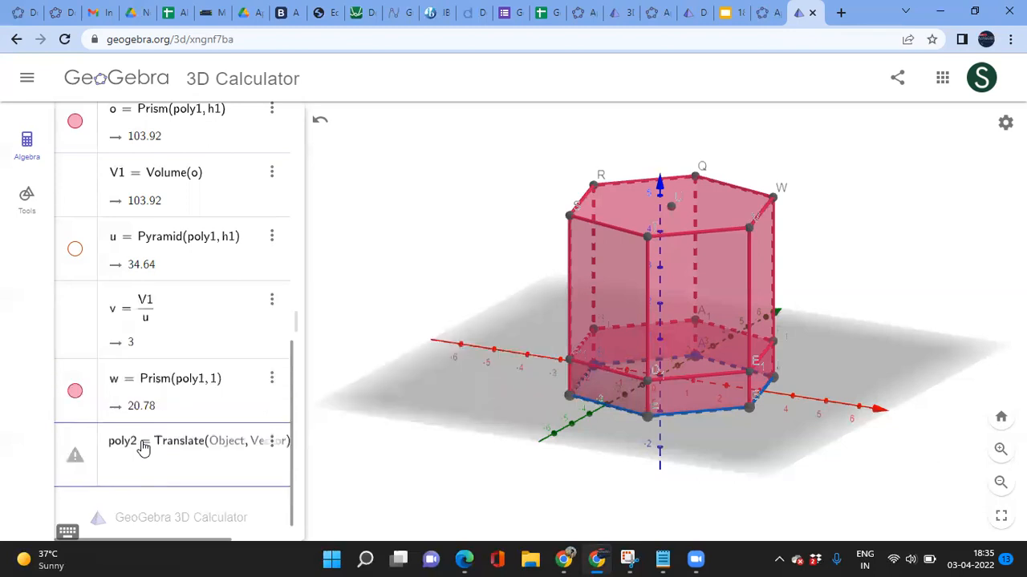
pyautogui.write('poly1, (')
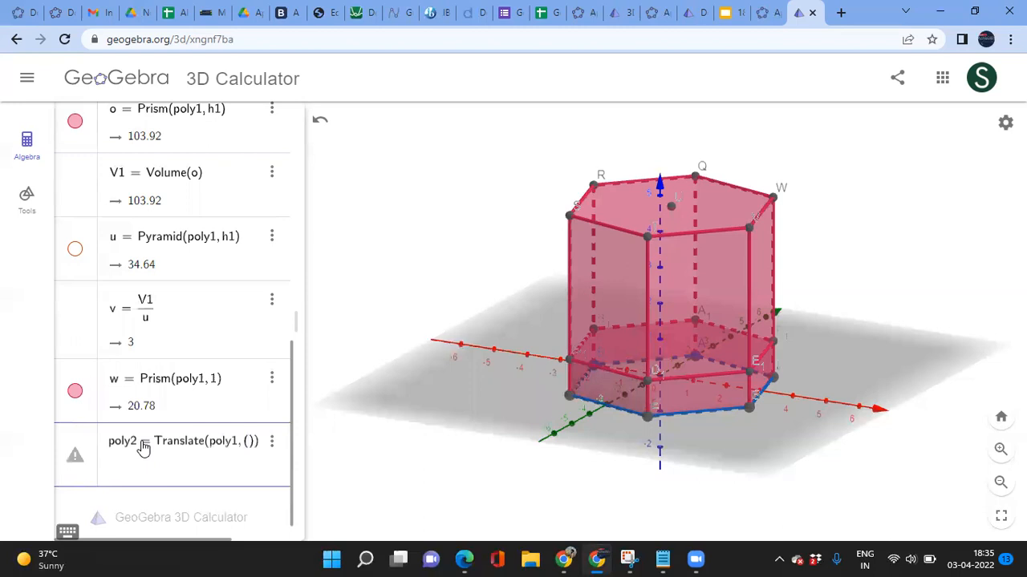
pyautogui.write('0')
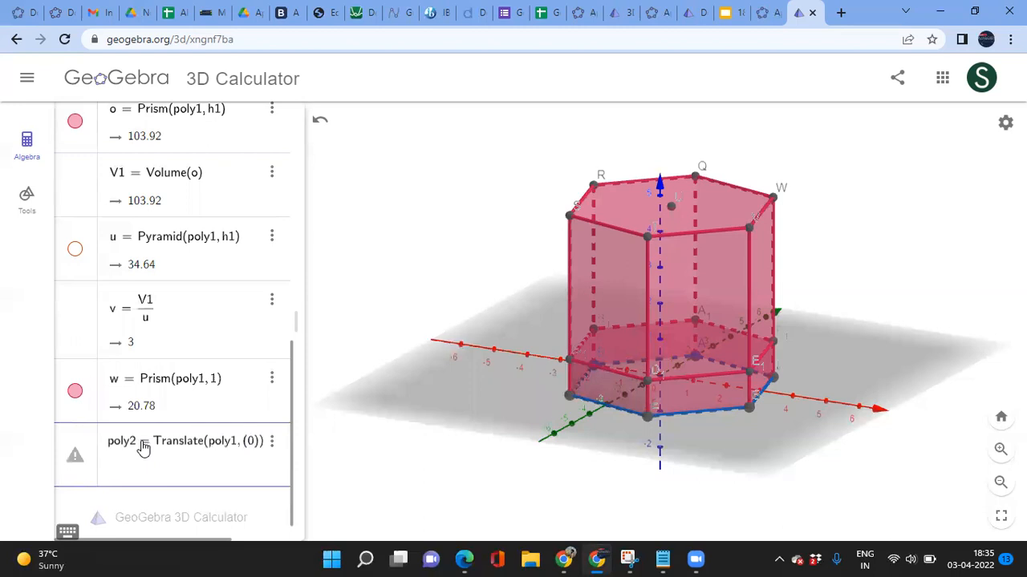
pyautogui.write(', 0, ')
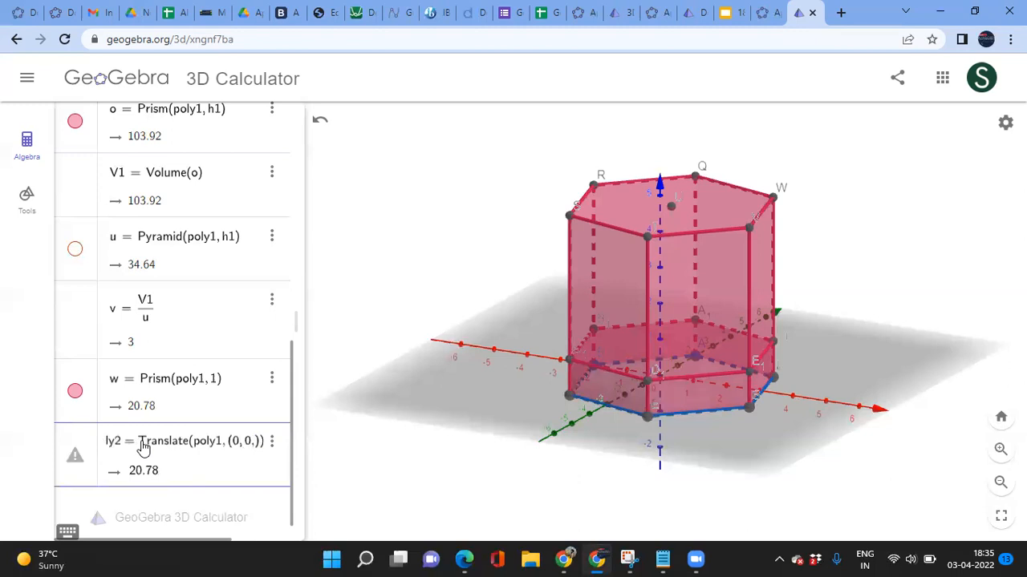
pyautogui.write('h1')
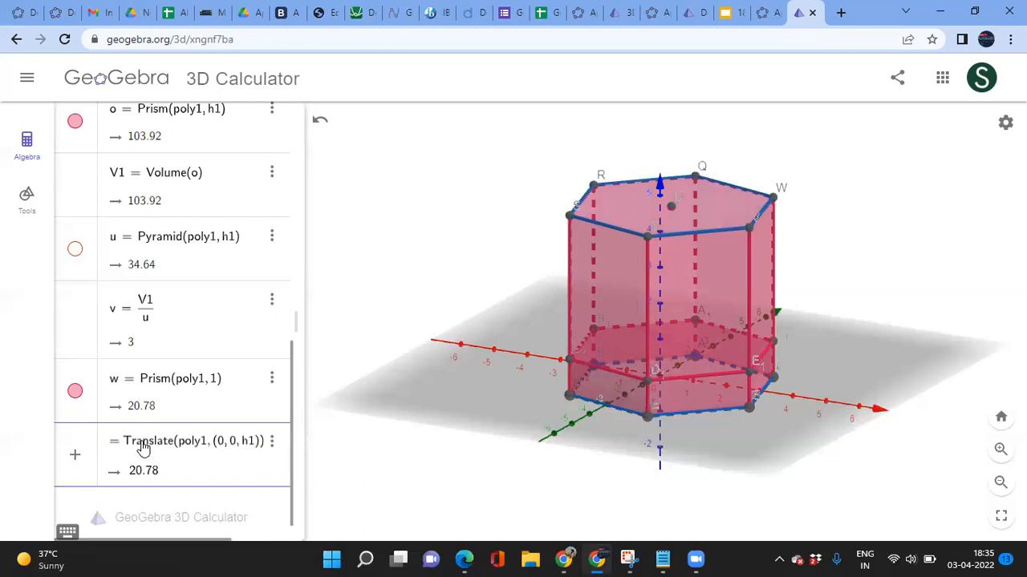
pyautogui.press('BackSpace')
pyautogui.write('2')
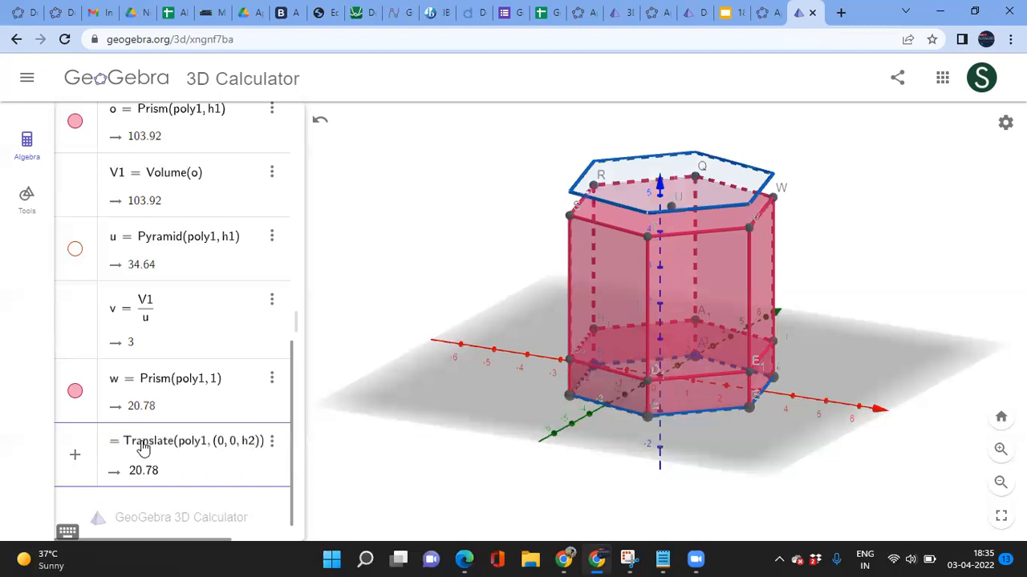
pyautogui.press('BackSpace')
pyautogui.press('BackSpace')
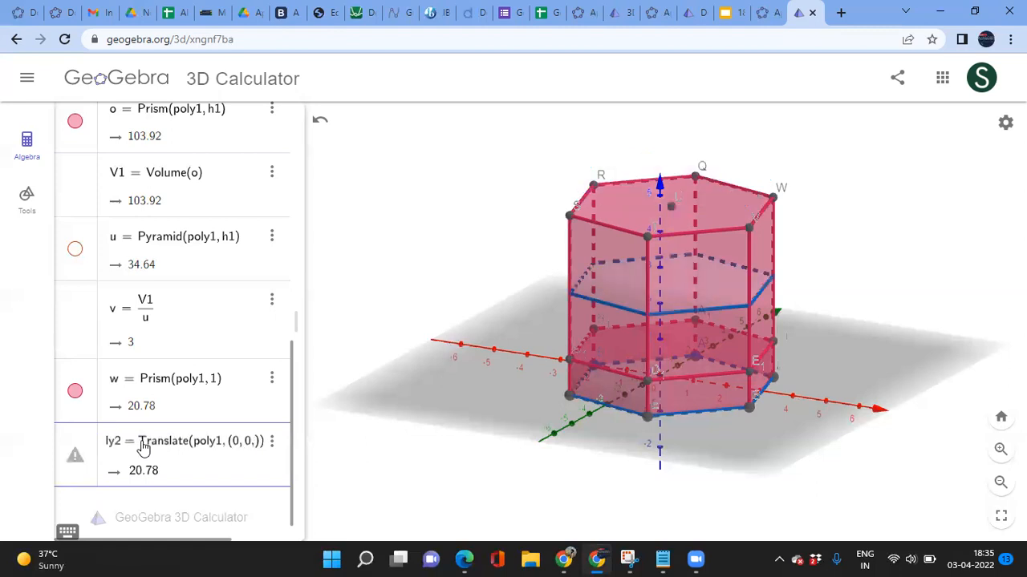
pyautogui.write('t')
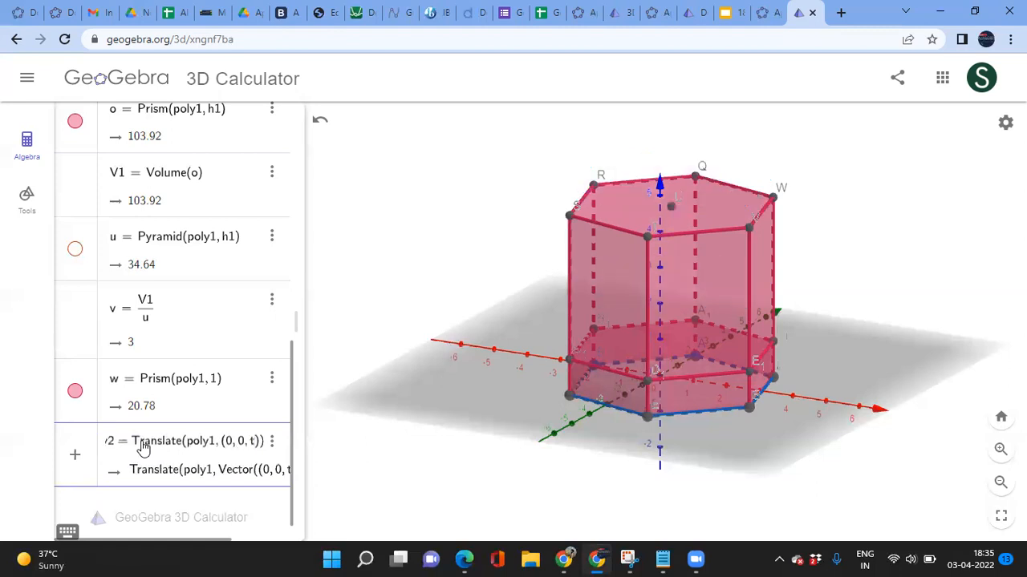
pyautogui.press('Right')
pyautogui.press('Return')
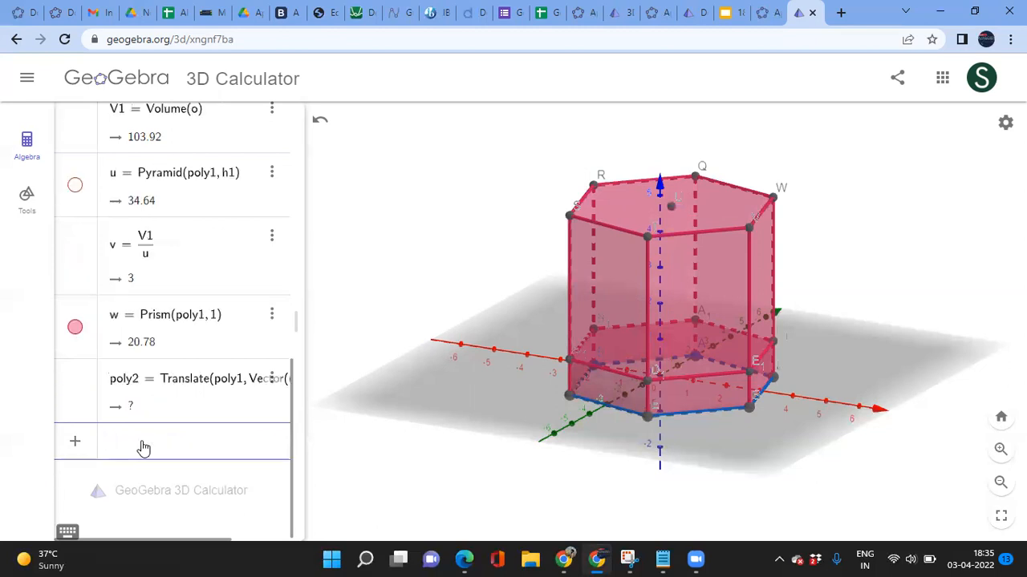
pyautogui.write('t=2')
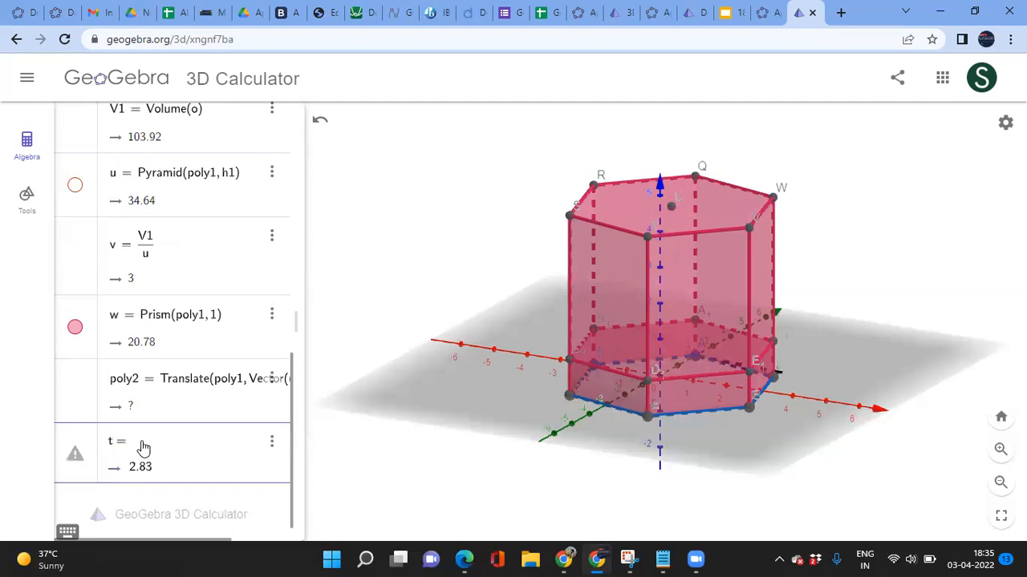
pyautogui.press('Return')
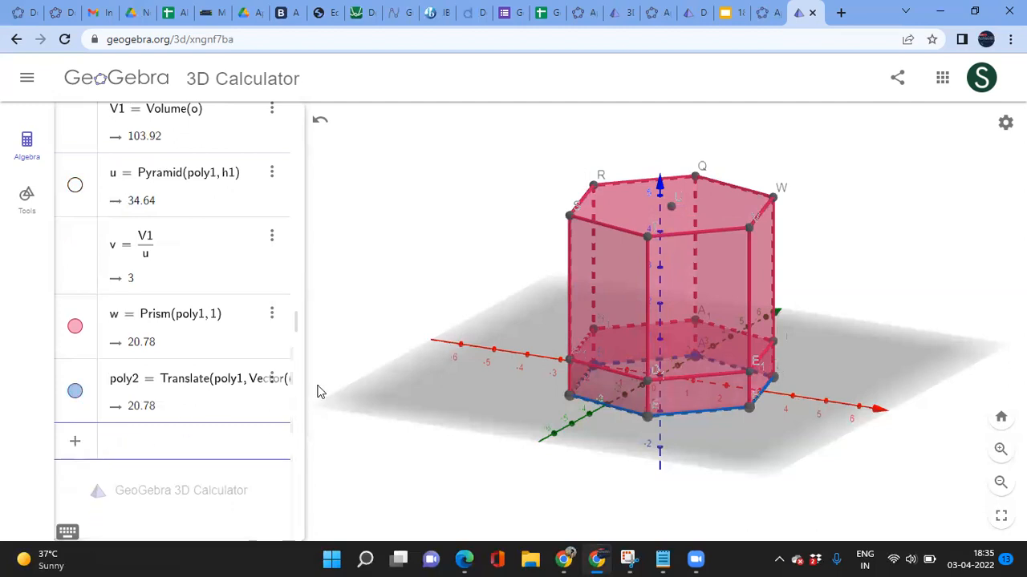
# Step: Widen the Algebra panel so the formulas display in full
pyautogui.scroll(5, 191, 269)
pyautogui.scroll(2, 191, 269)
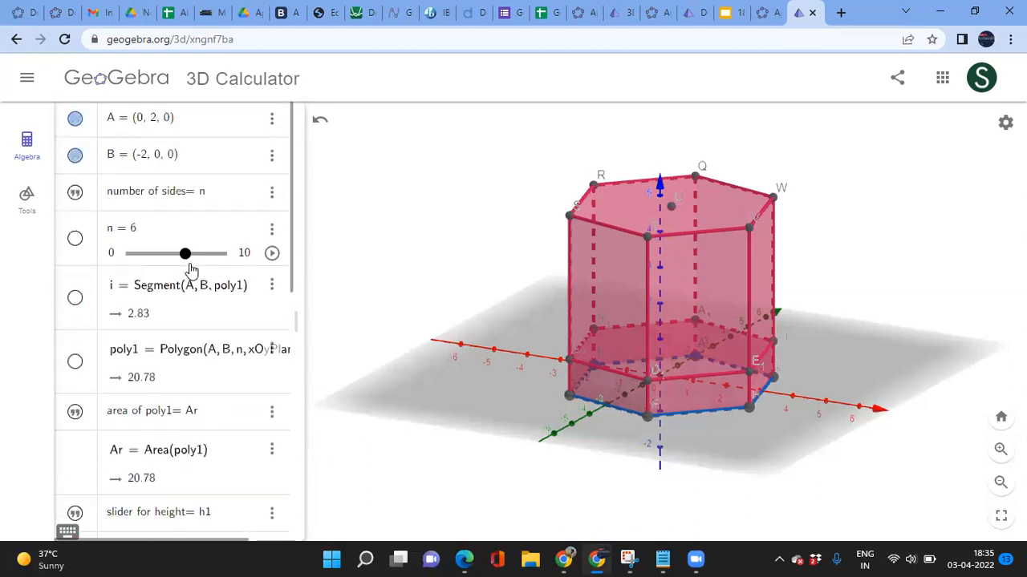
pyautogui.scroll(-5, 191, 268)
pyautogui.scroll(-4, 190, 269)
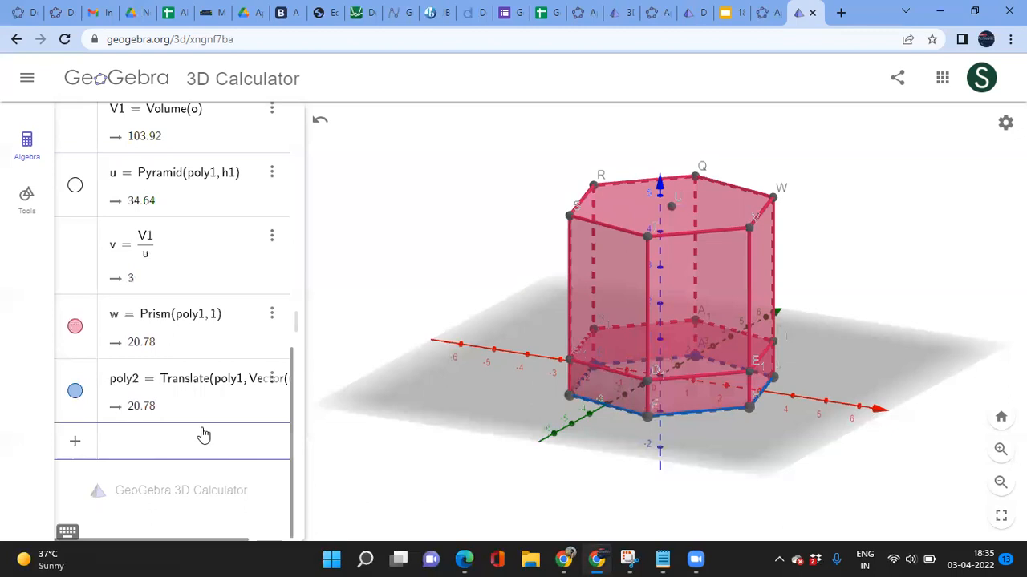
pyautogui.moveTo(303, 393); pyautogui.dragTo(428, 405)
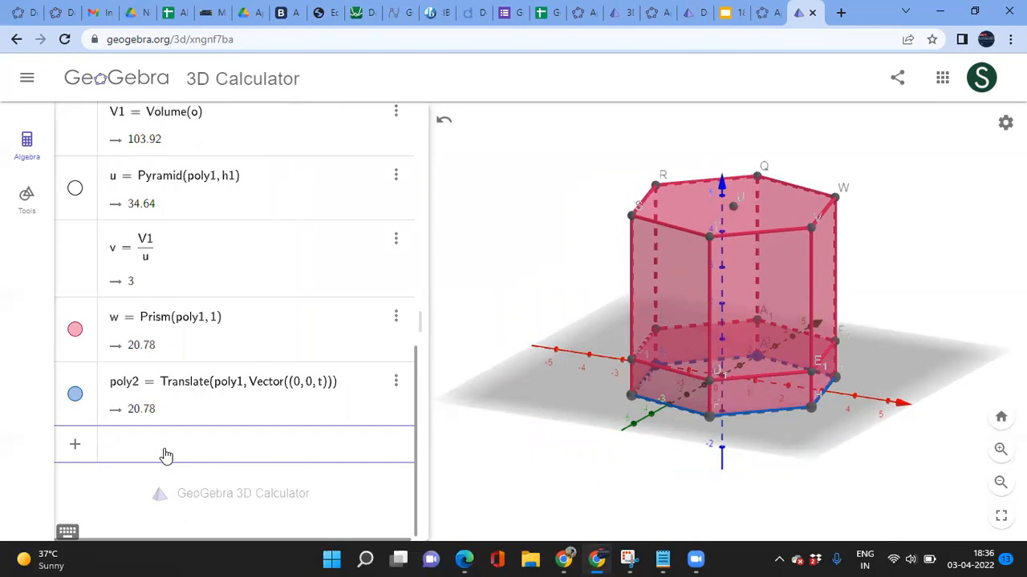
# Step: Create slider t_1 = 3, ranging -5 to 5
pyautogui.write('T')
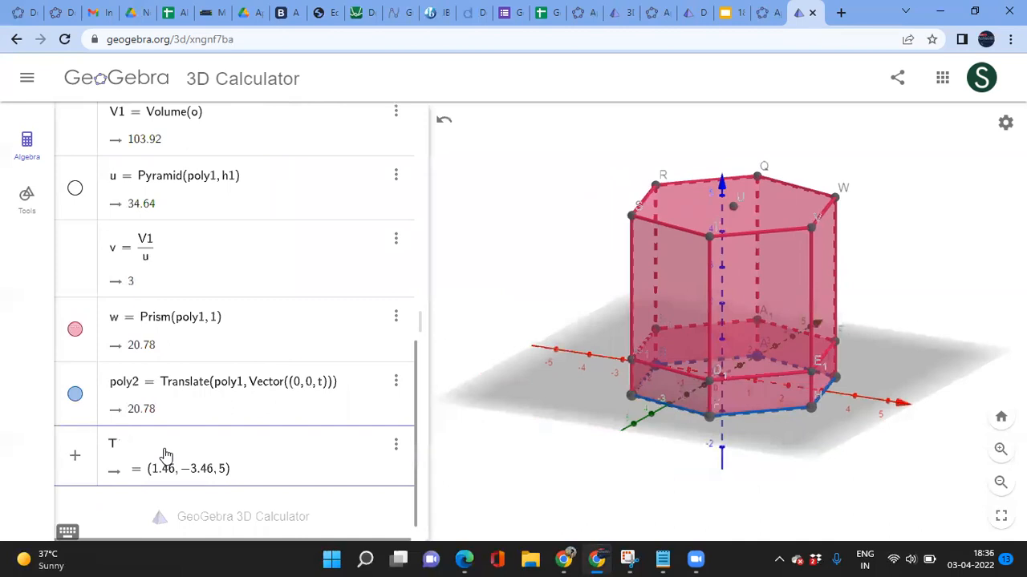
pyautogui.press('BackSpace')
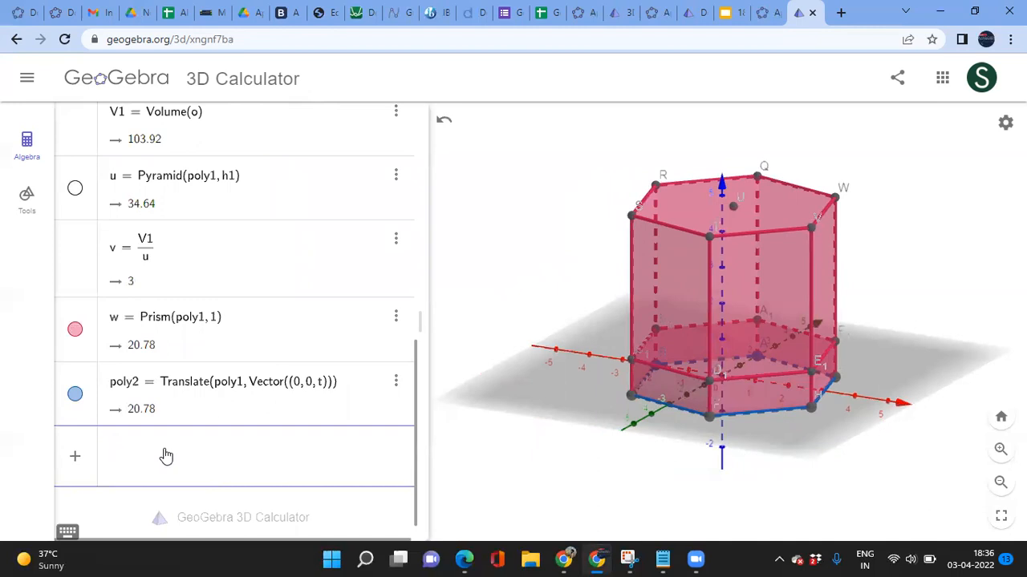
pyautogui.write('t')
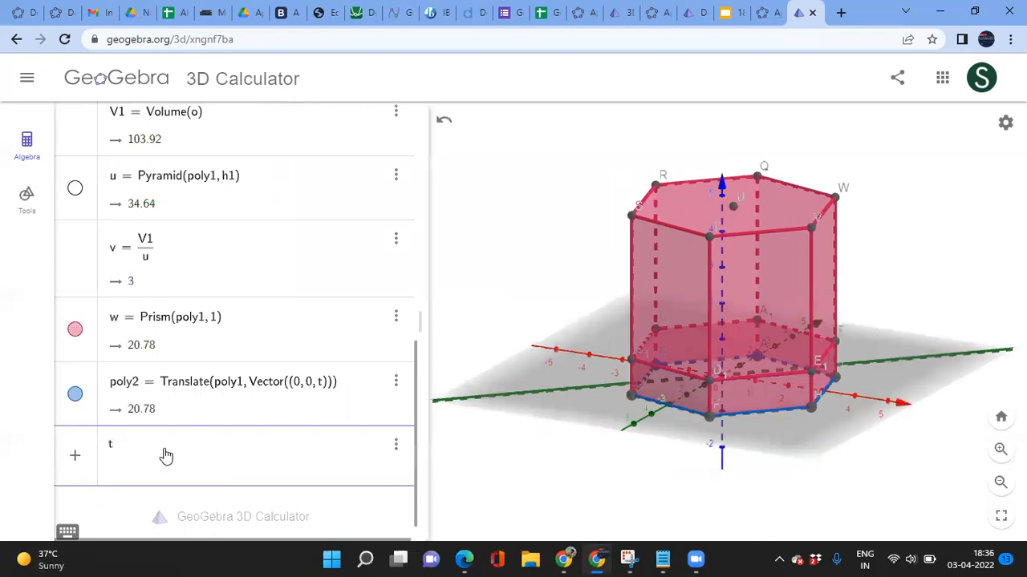
pyautogui.write('_')
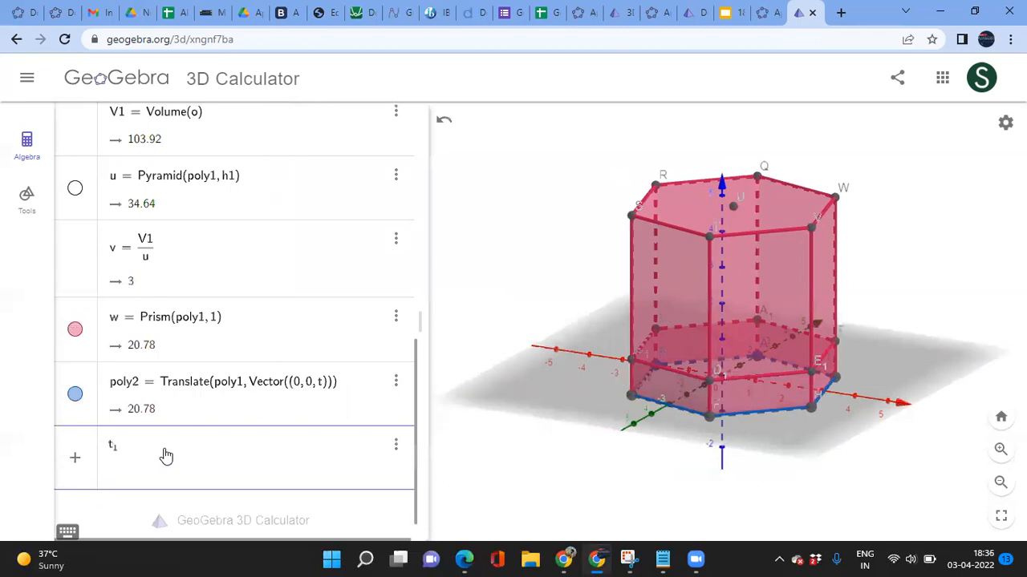
pyautogui.write('1=3')
pyautogui.press('Return')
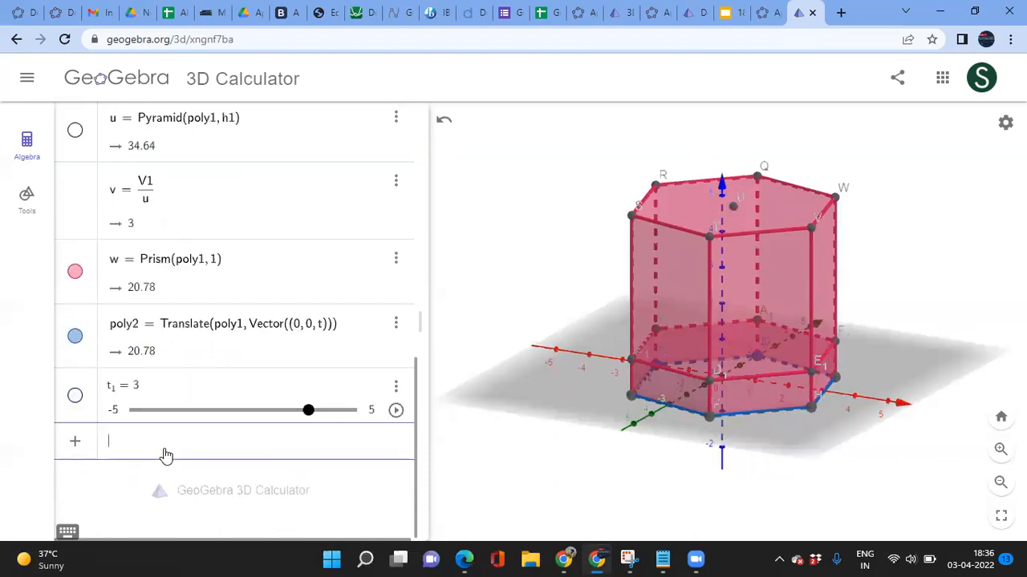
# Step: Redefine poly2 as Translate(poly1, Vector((0,0,t1))) so the blue hexagon rises with t₁
pyautogui.click(321, 333)
pyautogui.write('1')
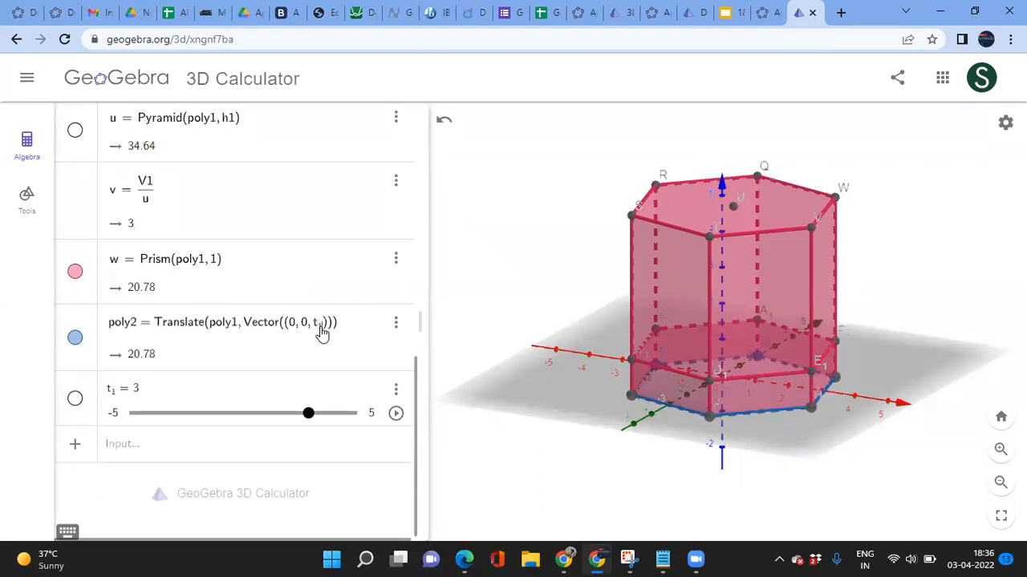
pyautogui.press('Return')
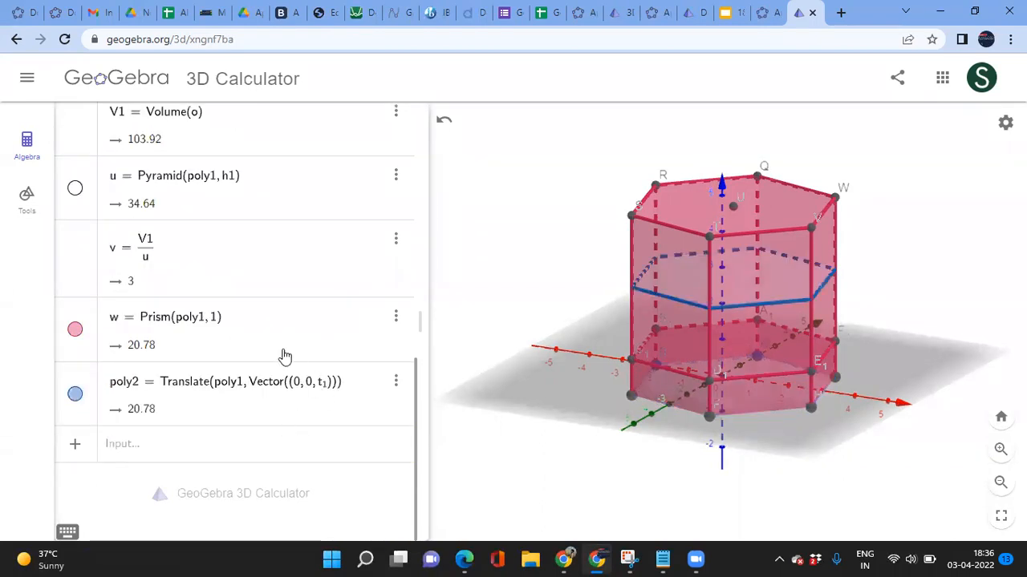
pyautogui.scroll(1, 285, 357)
pyautogui.scroll(10, 285, 357)
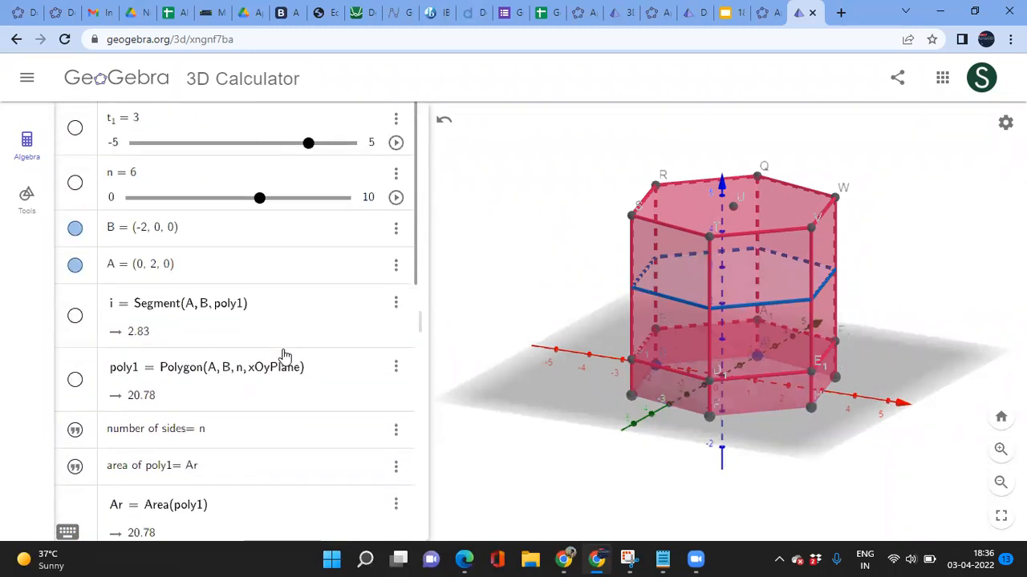
# Step: Drag slider t₁ down to 2.2, lowering the blue hexagon partway down the prism
pyautogui.click(308, 144)
pyautogui.moveTo(307, 144)
pyautogui.mouseDown()
pyautogui.moveTo(241, 156)
pyautogui.moveTo(287, 145)
pyautogui.mouseUp()
pyautogui.scroll(-1, 295, 329)
pyautogui.scroll(-4, 295, 329)
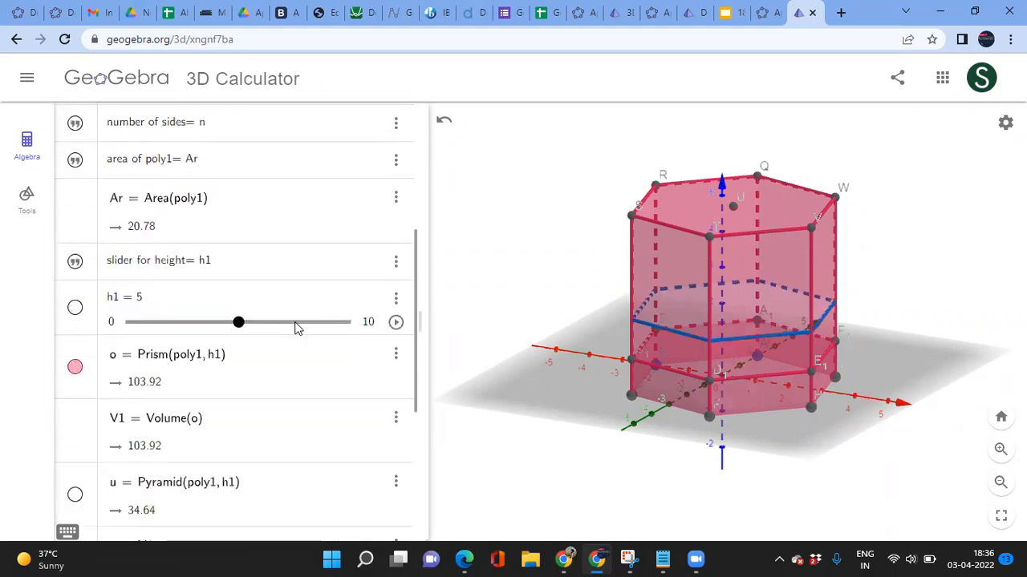
pyautogui.scroll(-2, 296, 399)
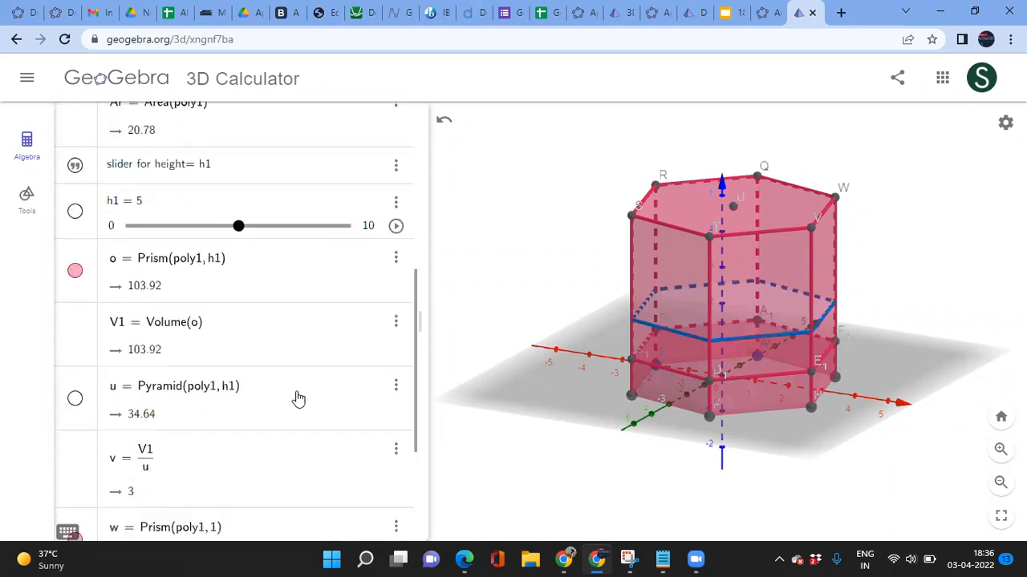
pyautogui.scroll(-2, 261, 440)
pyautogui.click(140, 454)
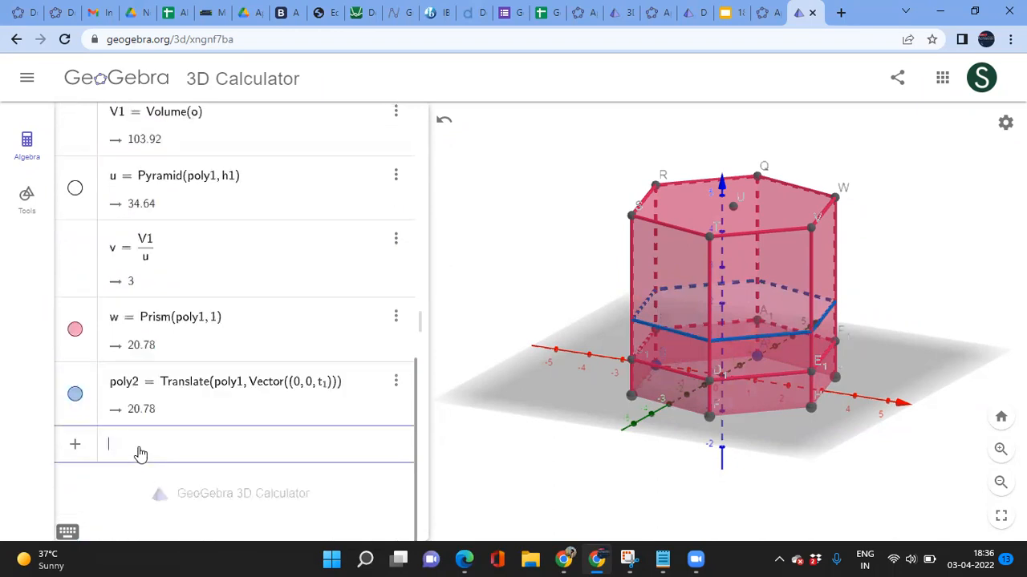
# Step: Enter Sequence(Translate(w, (0,0,1)), k, 0, h1, 1) to create the green slab list
pyautogui.write('seq')
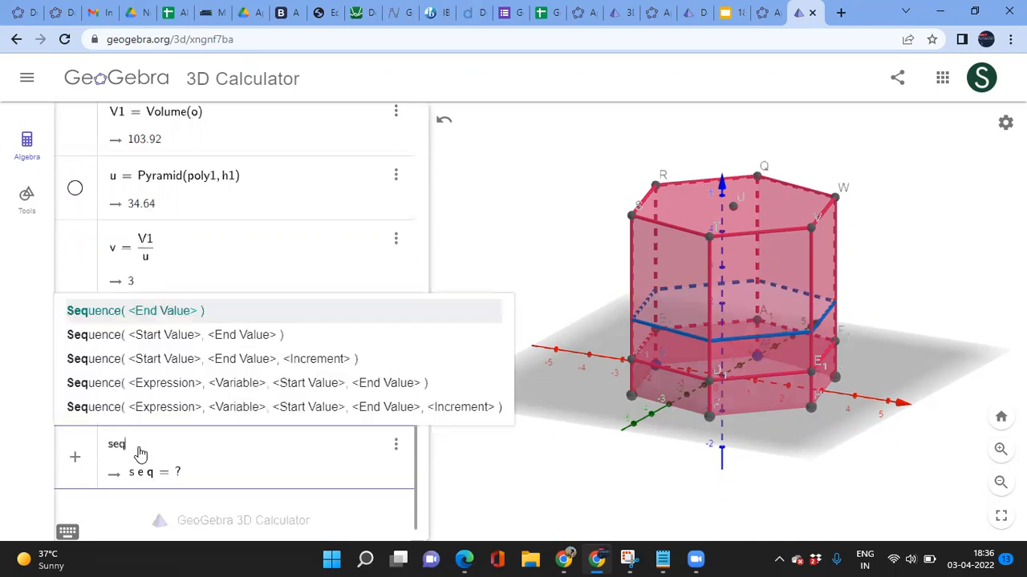
pyautogui.press('Down')
pyautogui.press('Down')
pyautogui.press('Down')
pyautogui.press('Down')
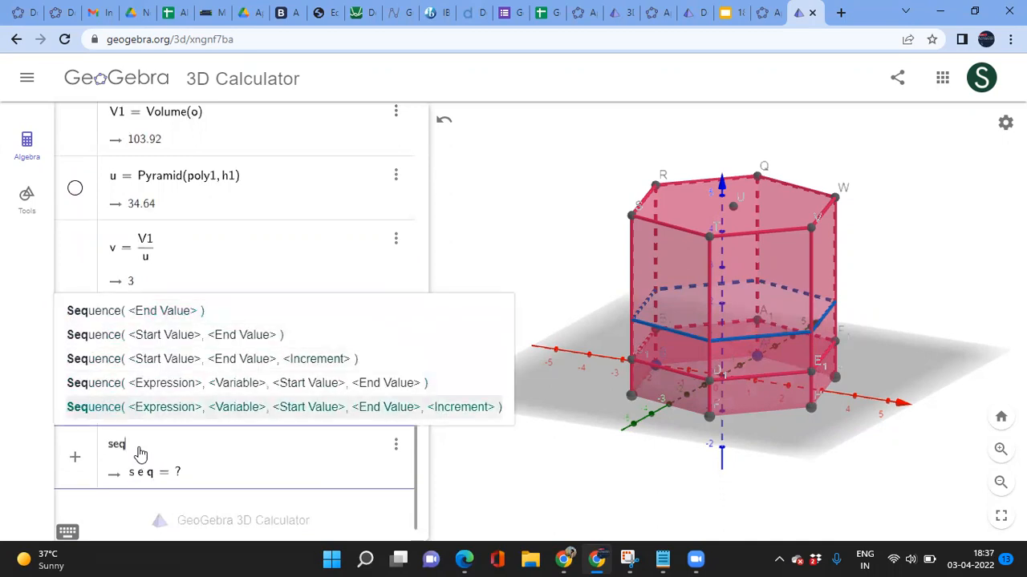
pyautogui.press('Return')
pyautogui.write('tr')
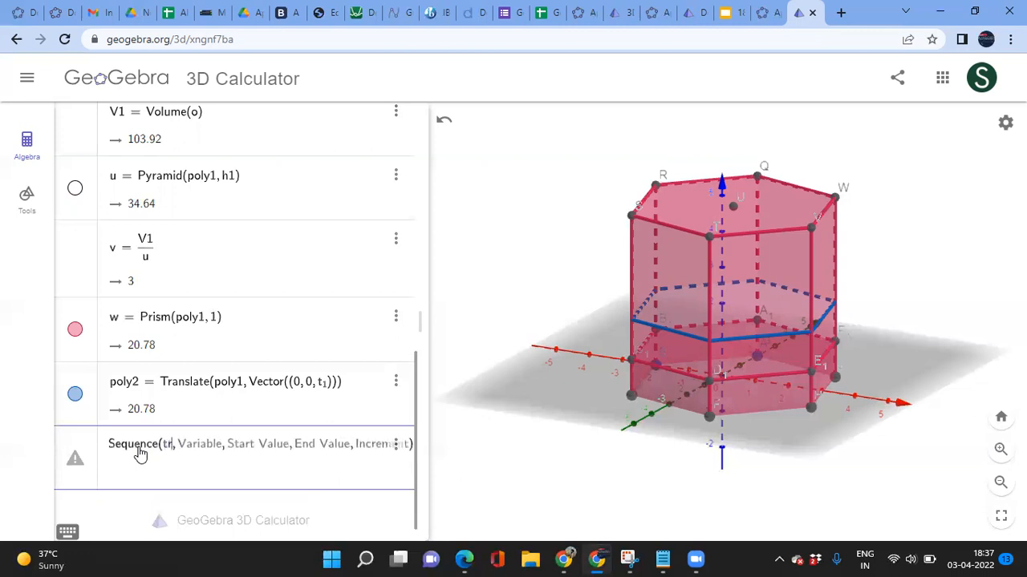
pyautogui.write('an')
pyautogui.press('Return')
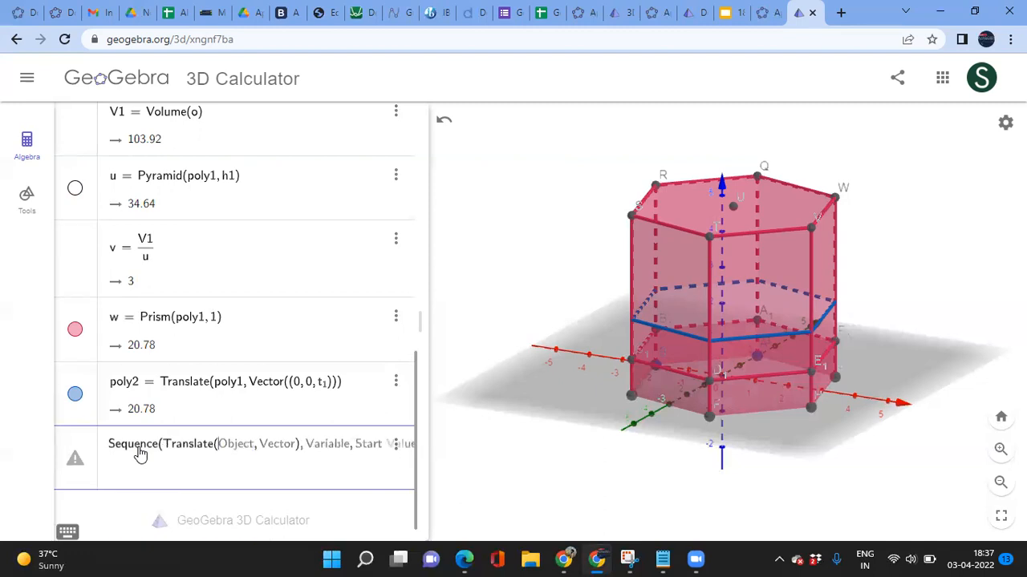
pyautogui.write('w, ')
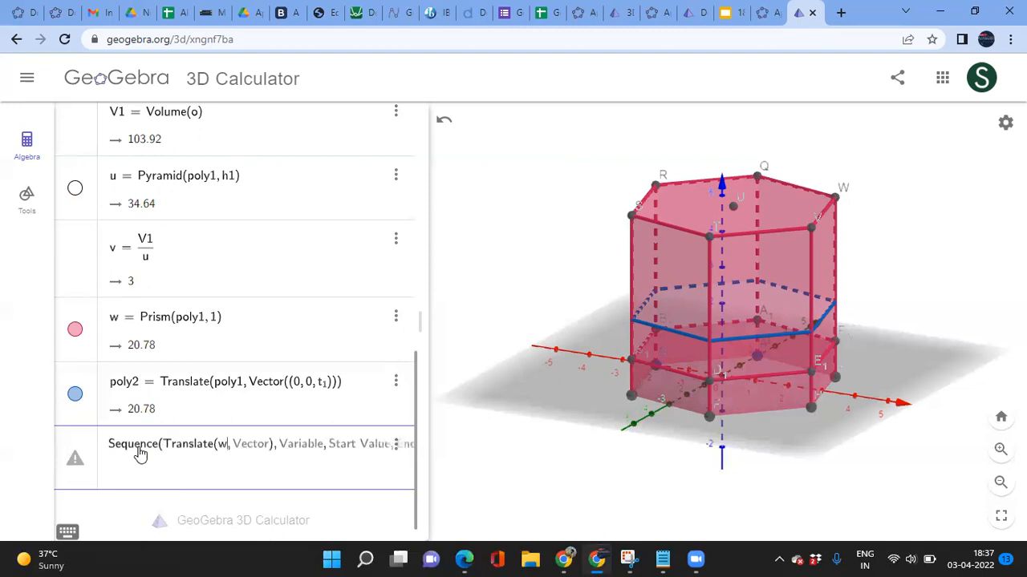
pyautogui.write('(0')
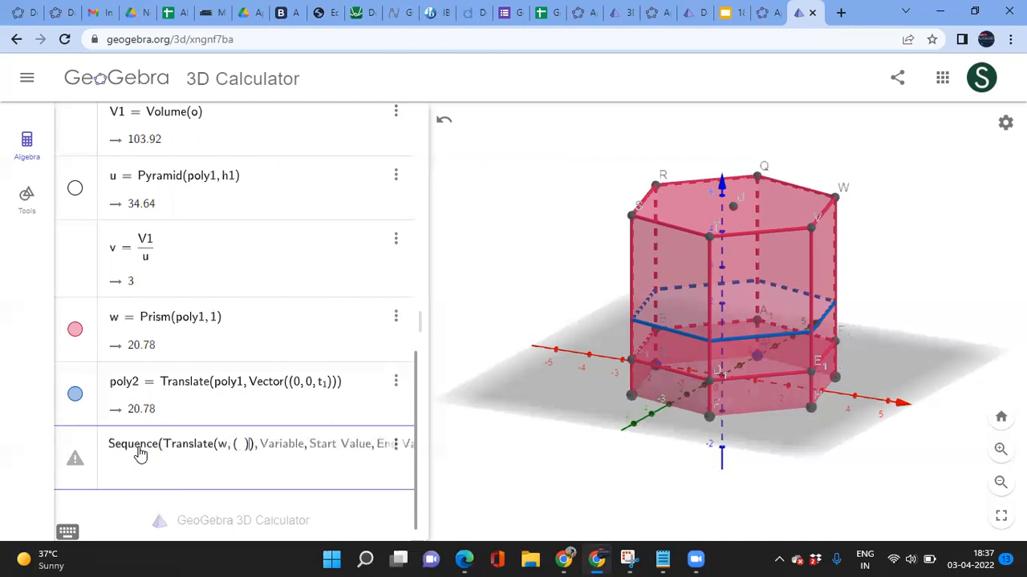
pyautogui.write(',0')
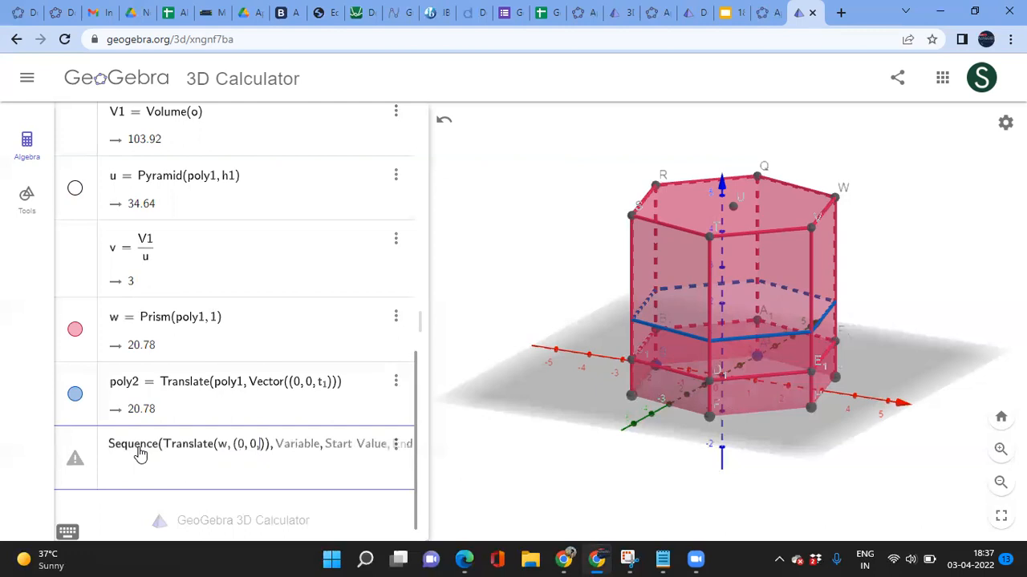
pyautogui.write('1')
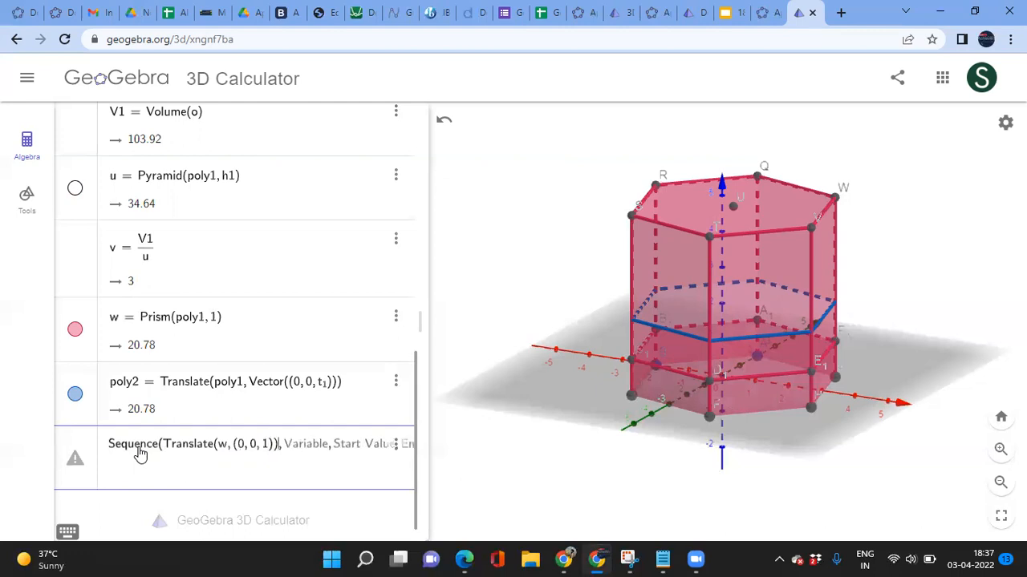
pyautogui.write('k')
pyautogui.write('0')
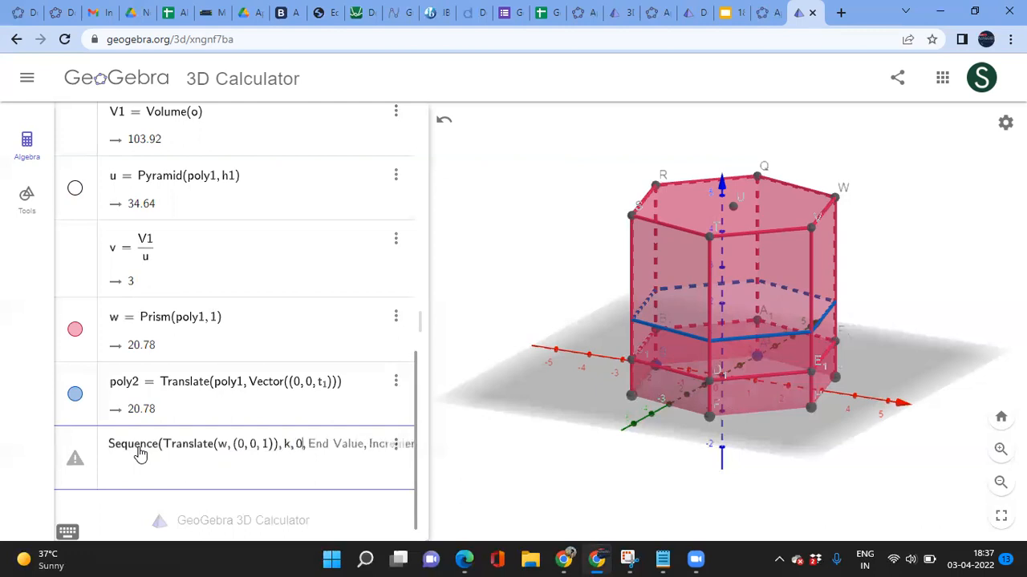
pyautogui.write('h1,')
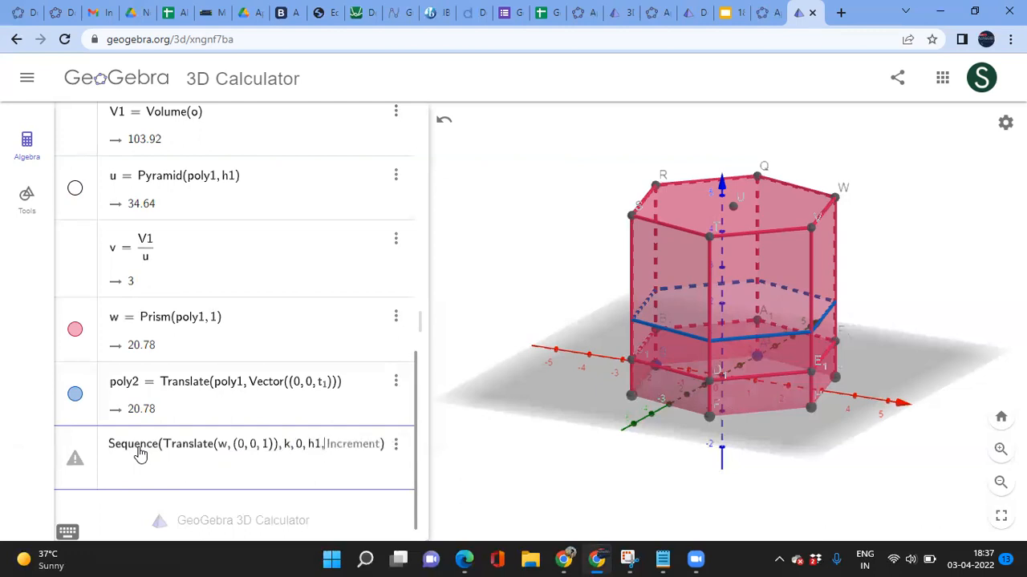
pyautogui.write('1')
pyautogui.press('Return')
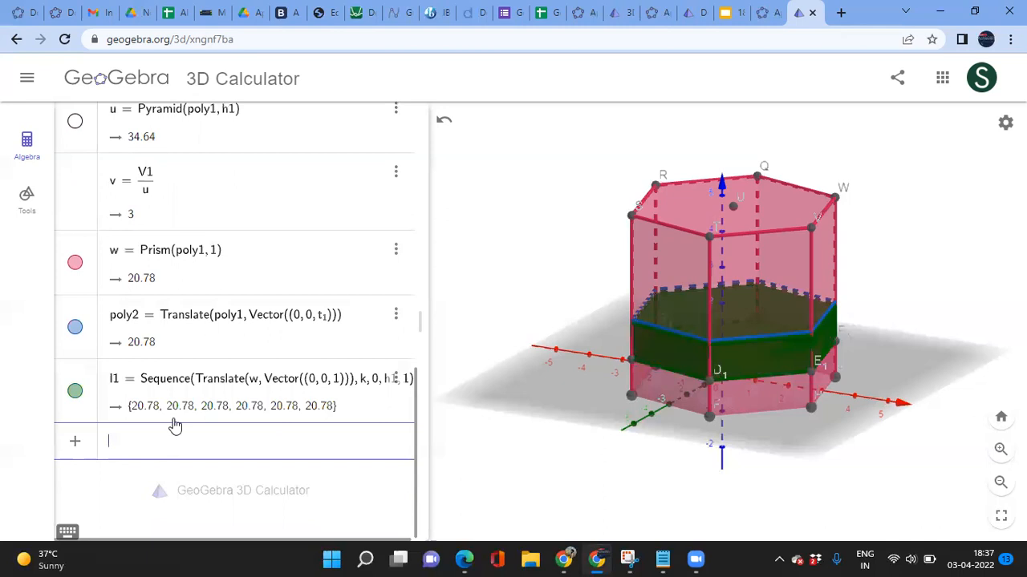
# Step: Reduce the prism height from 5 to 4 and add h1 into l1's definition
pyautogui.scroll(1, 294, 321)
pyautogui.scroll(3, 294, 322)
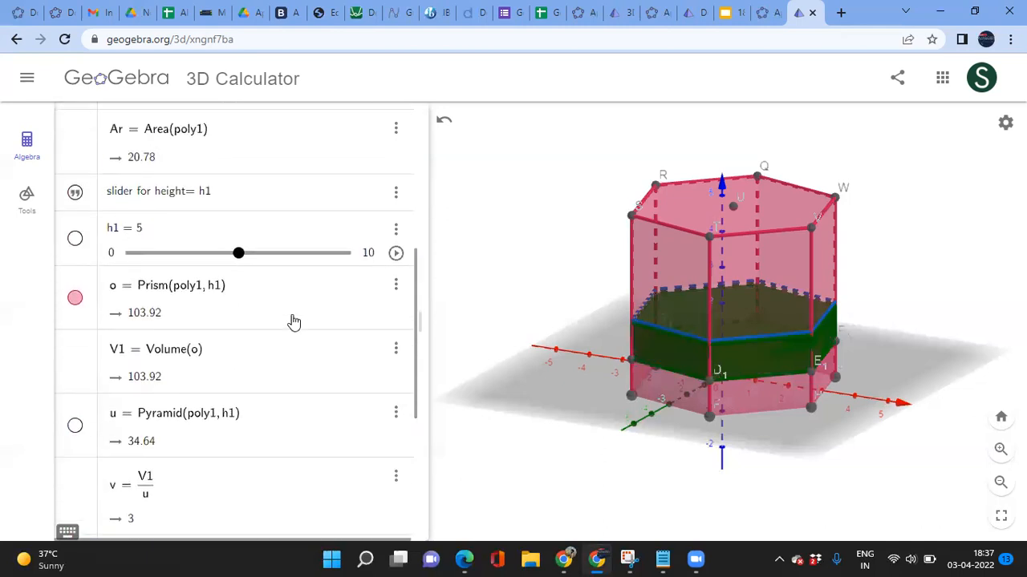
pyautogui.moveTo(237, 253)
pyautogui.mouseDown()
pyautogui.moveTo(217, 254)
pyautogui.moveTo(241, 257)
pyautogui.mouseUp()
pyautogui.scroll(-5, 257, 374)
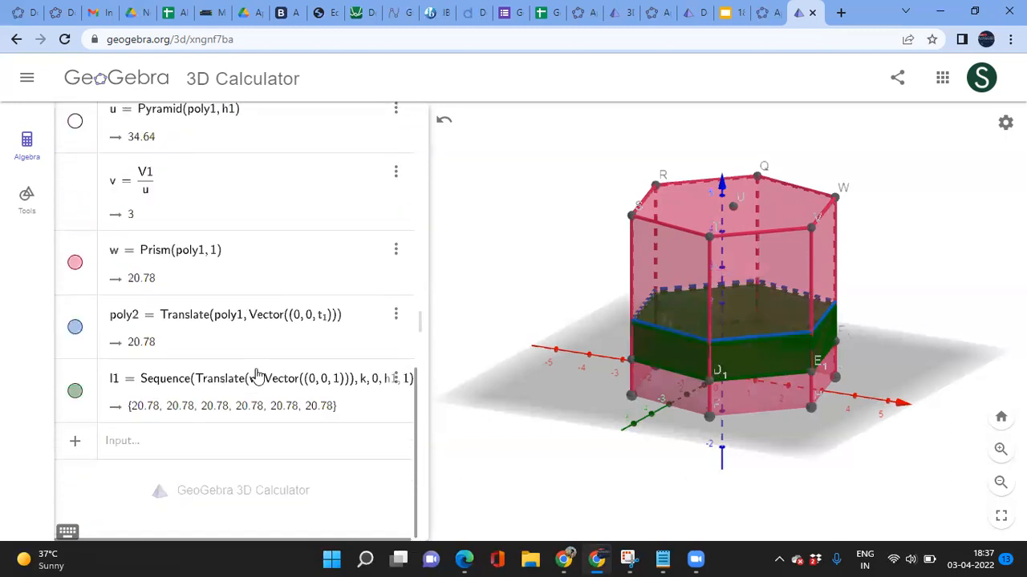
pyautogui.click(286, 391)
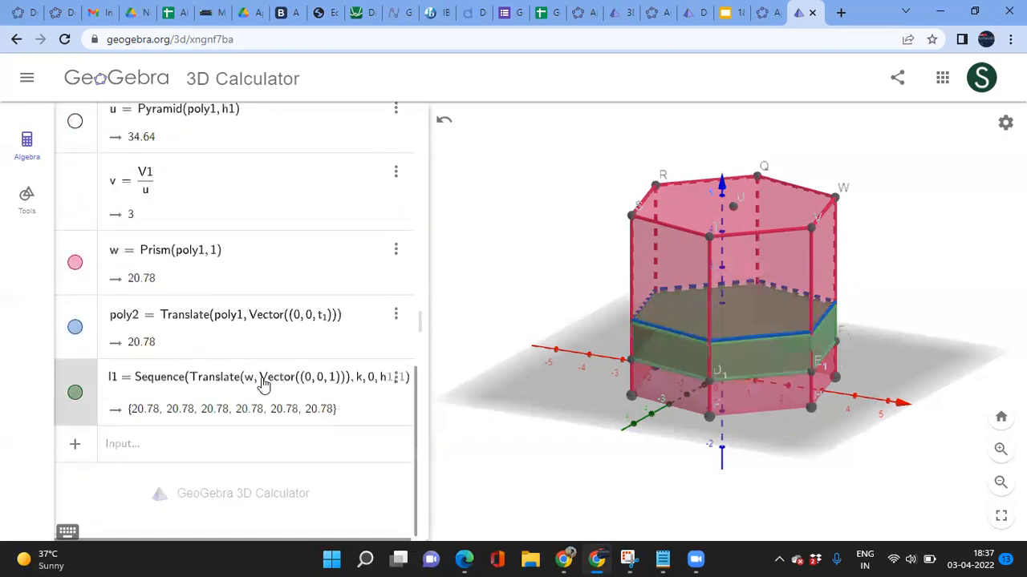
pyautogui.write('h1')
pyautogui.press('Return')
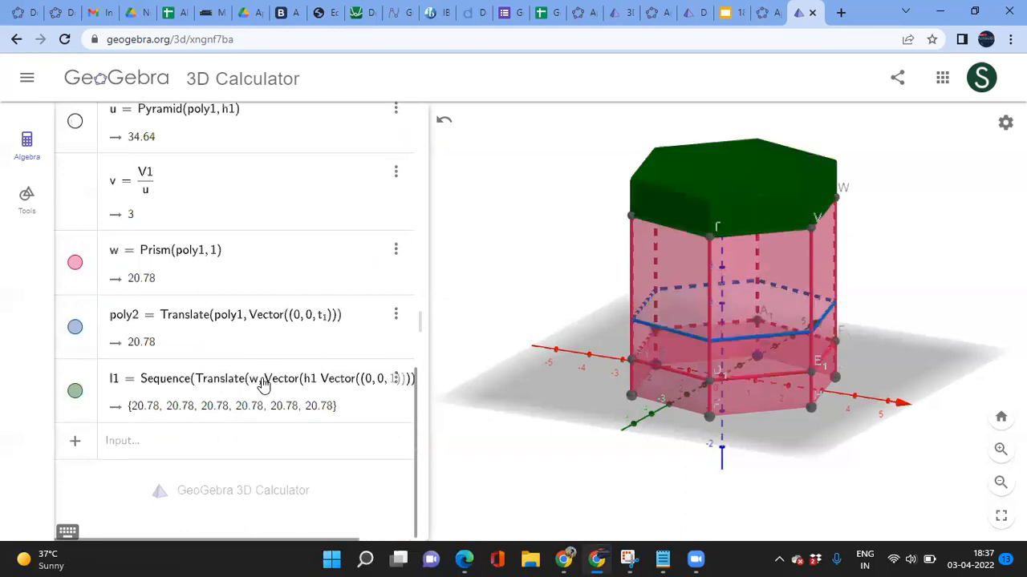
pyautogui.click(183, 449)
# Step: Change l1's translation to Vector((0,0,k)) so unit slabs stack up the prism
pyautogui.scroll(3, 260, 369)
pyautogui.scroll(6, 260, 371)
pyautogui.moveTo(239, 337)
pyautogui.mouseDown()
pyautogui.moveTo(270, 342)
pyautogui.moveTo(238, 339)
pyautogui.mouseUp()
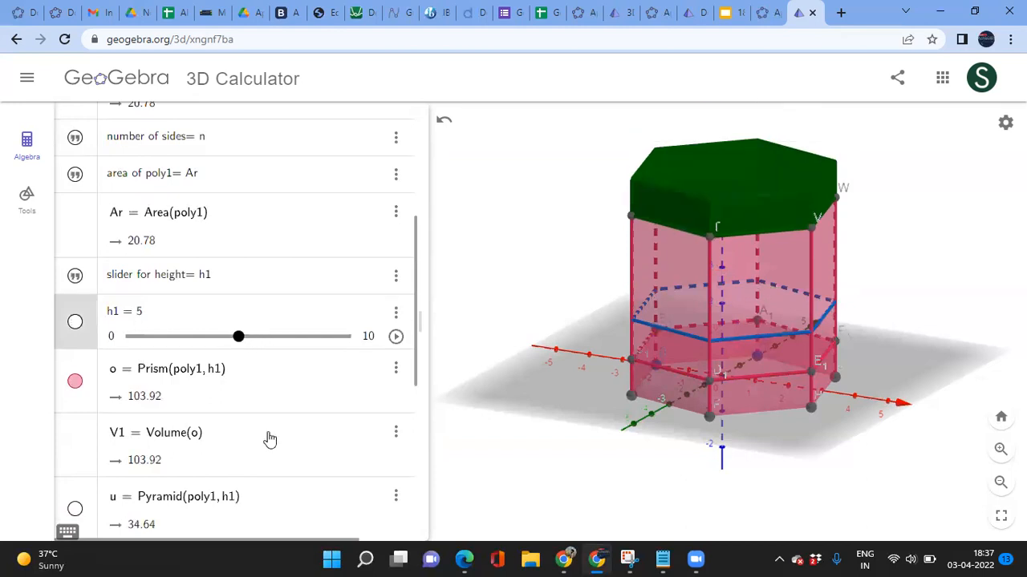
pyautogui.scroll(-9, 270, 440)
pyautogui.moveTo(428, 411); pyautogui.dragTo(548, 411)
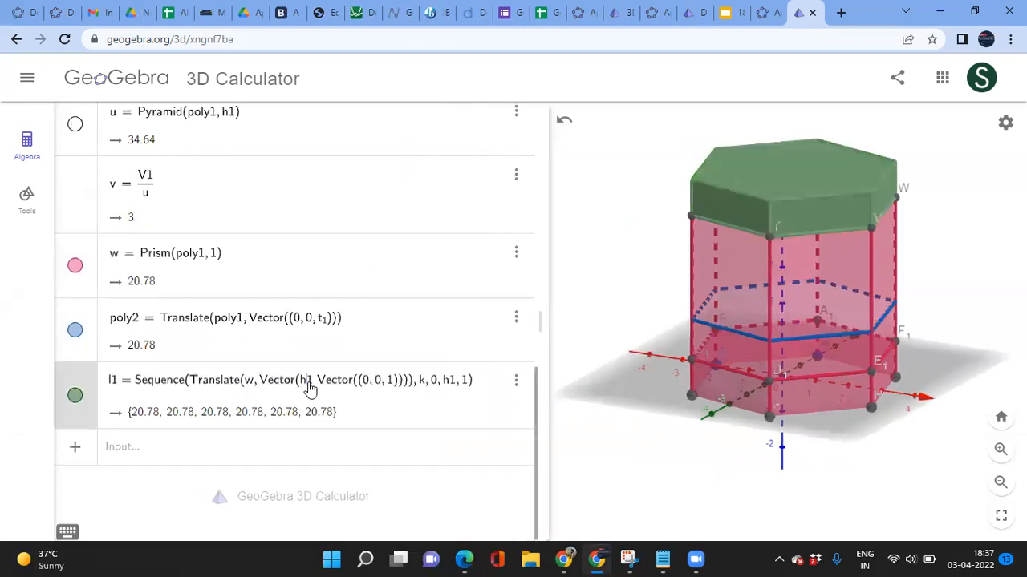
pyautogui.press('BackSpace')
pyautogui.press('BackSpace')
pyautogui.press('BackSpace')
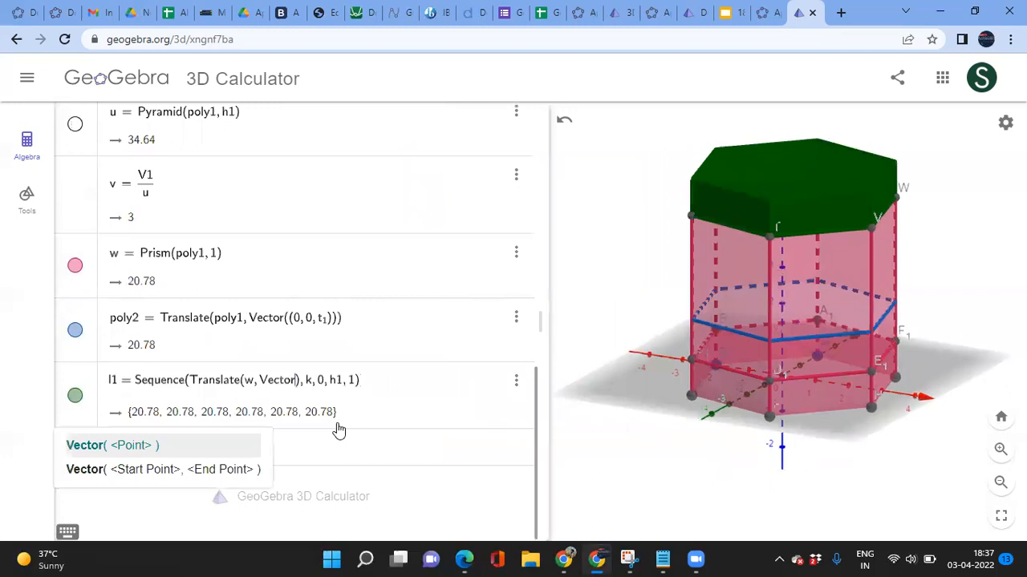
pyautogui.press('BackSpace')
pyautogui.press('BackSpace')
pyautogui.press('BackSpace')
pyautogui.press('BackSpace')
pyautogui.press('BackSpace')
pyautogui.press('BackSpace')
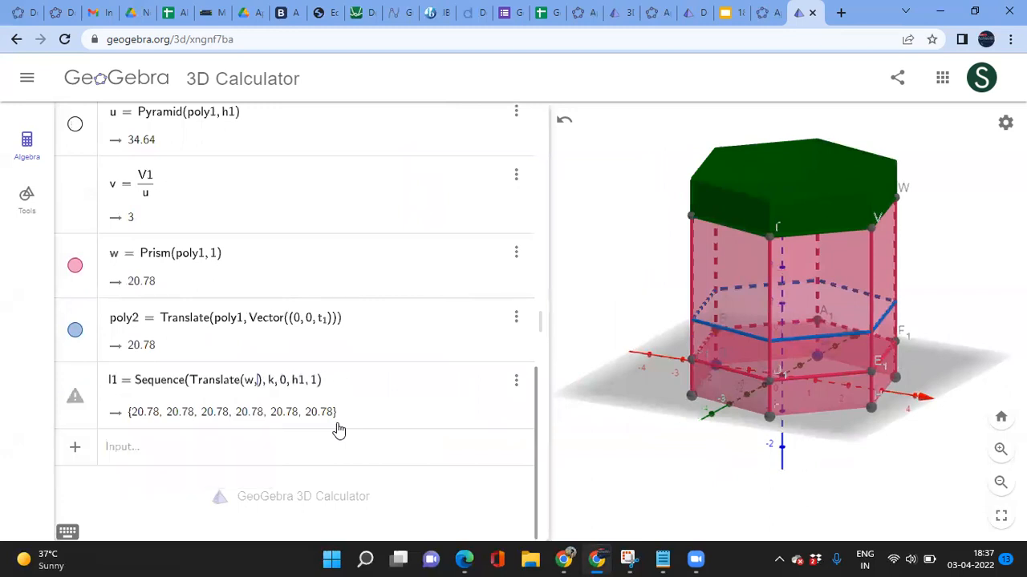
pyautogui.write('(0, 0, ')
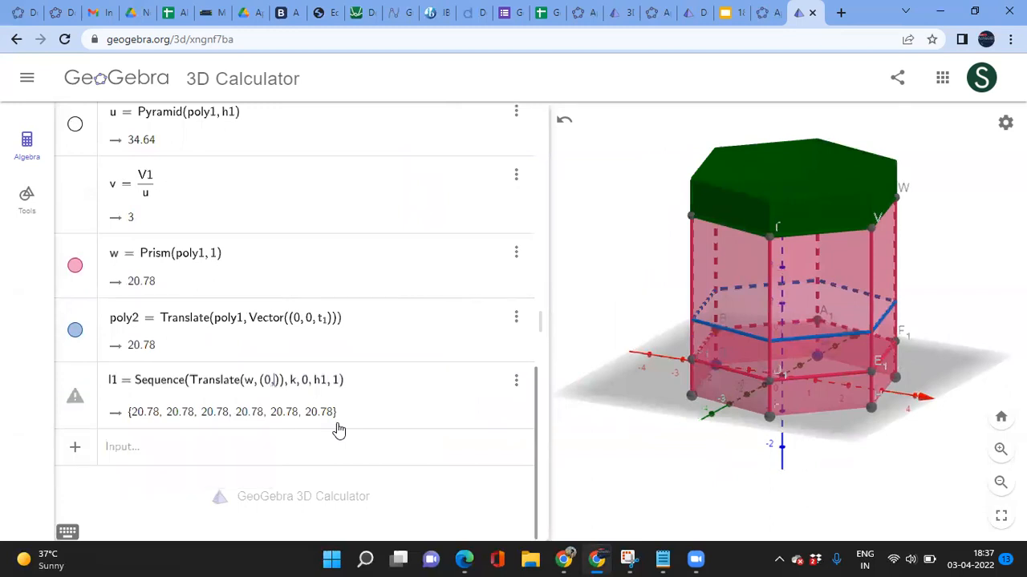
pyautogui.write('k')
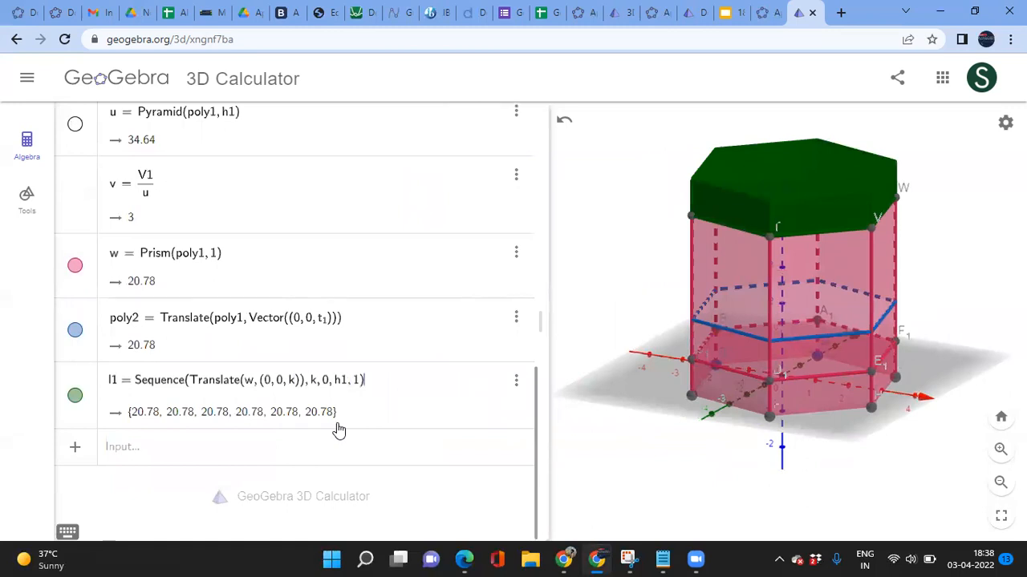
pyautogui.press('Return')
pyautogui.click(214, 455)
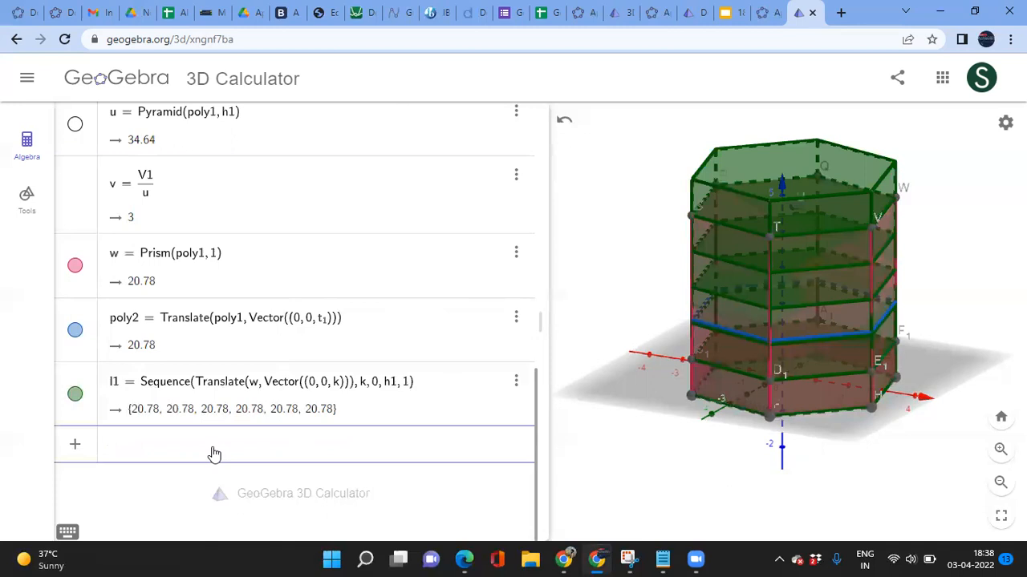
# Step: Turn the 3D view to a face-on front view of the prism
pyautogui.moveTo(848, 454)
pyautogui.mouseDown()
pyautogui.moveTo(820, 439)
pyautogui.moveTo(857, 452)
pyautogui.moveTo(836, 449)
pyautogui.mouseUp()
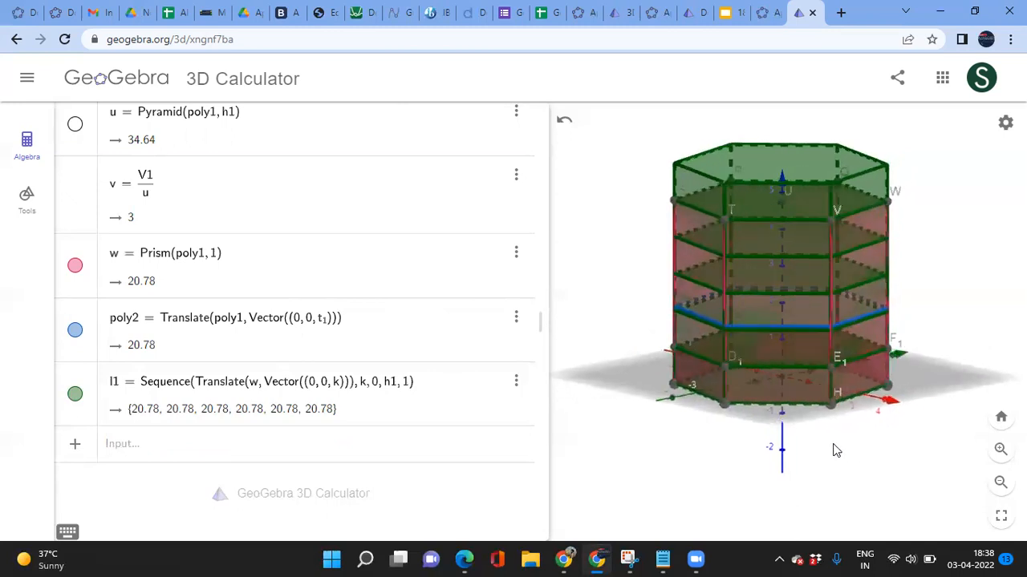
pyautogui.scroll(5, 337, 330)
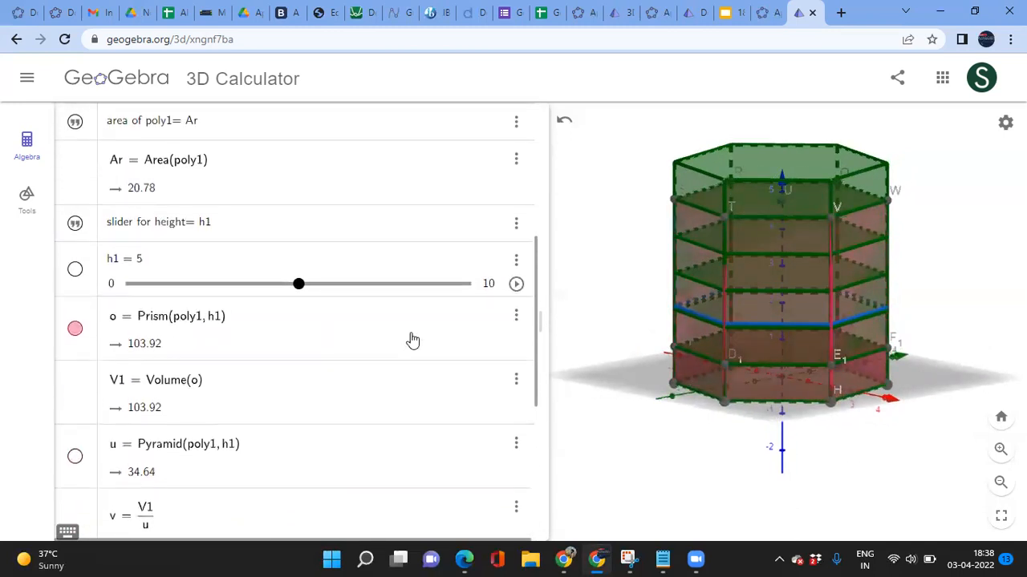
pyautogui.scroll(-2, 353, 409)
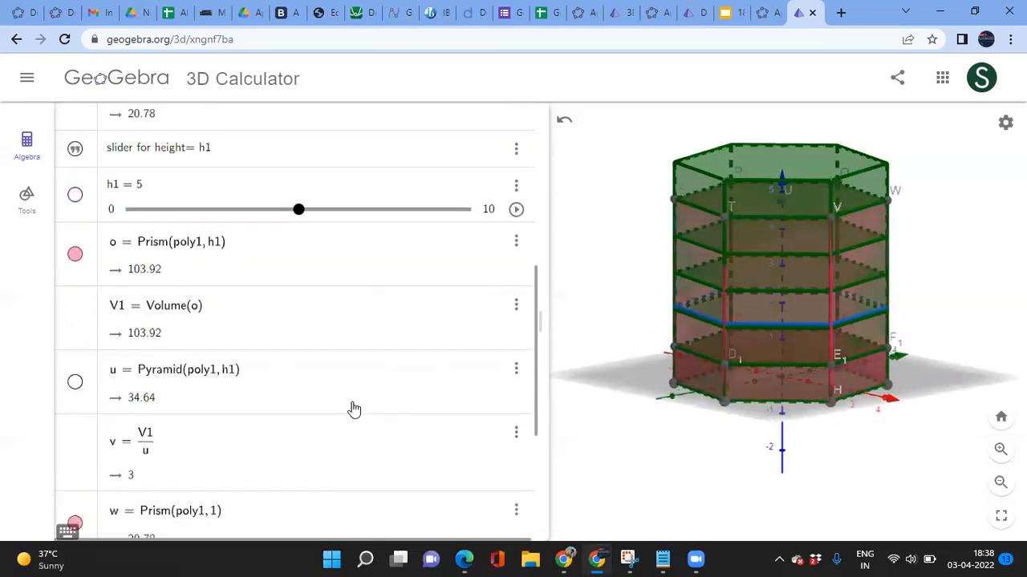
pyautogui.scroll(-3, 227, 387)
pyautogui.scroll(-1, 228, 388)
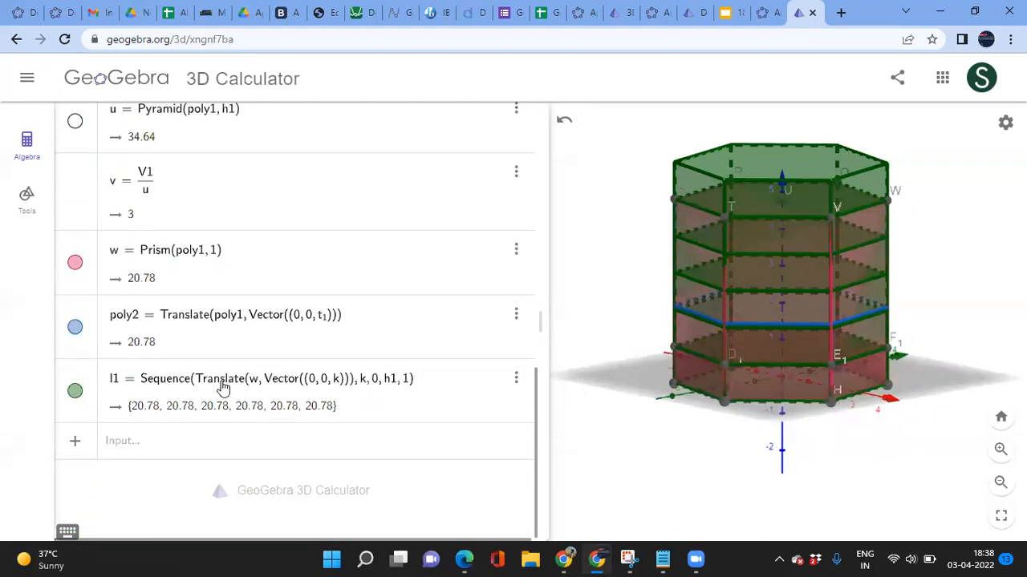
pyautogui.scroll(1, 275, 359)
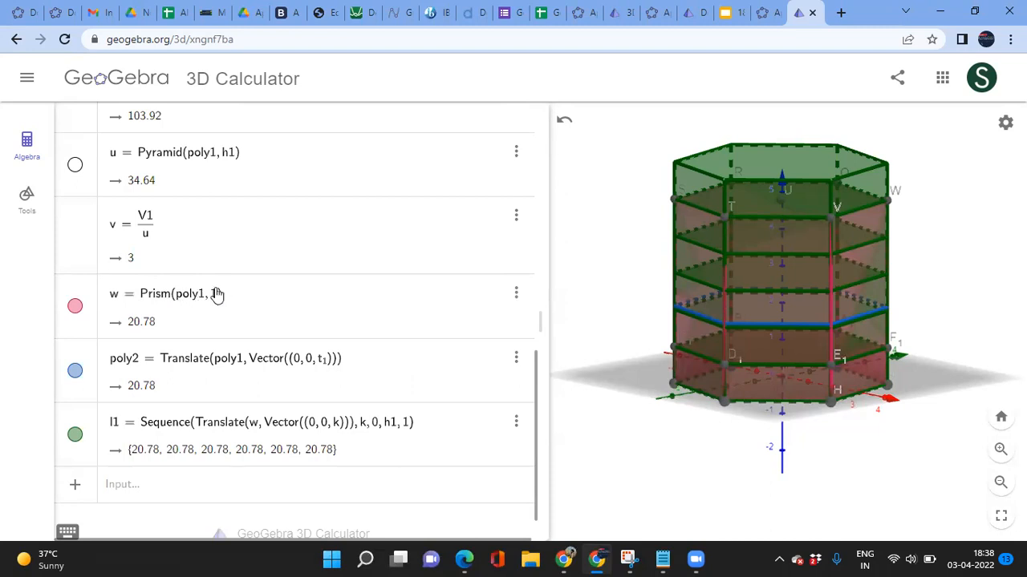
pyautogui.scroll(5, 222, 298)
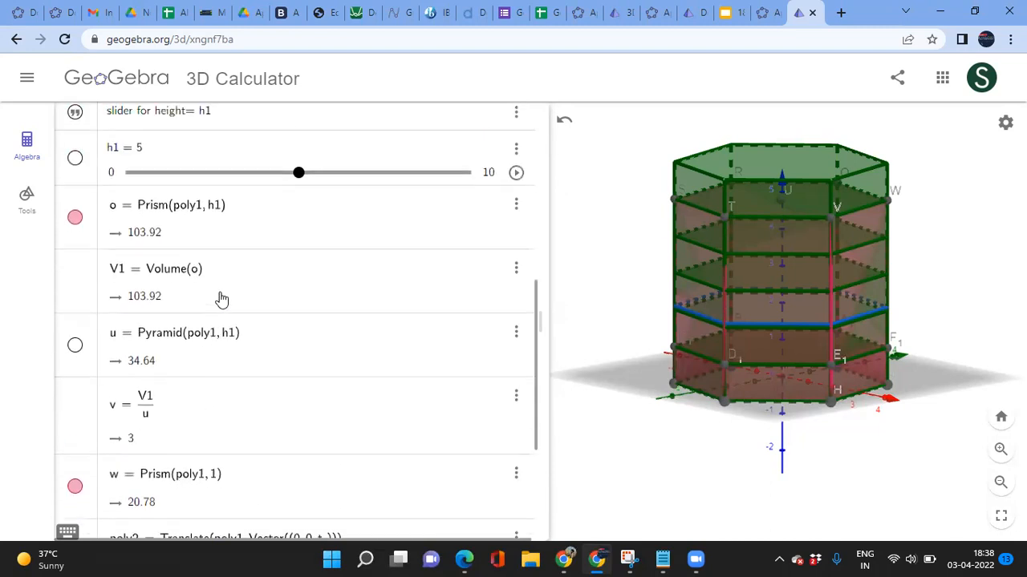
# Step: Lower height h1 to 3, giving prism volume 62.35 and four 20.78 slabs
pyautogui.click(296, 244)
pyautogui.moveTo(296, 245); pyautogui.dragTo(227, 222)
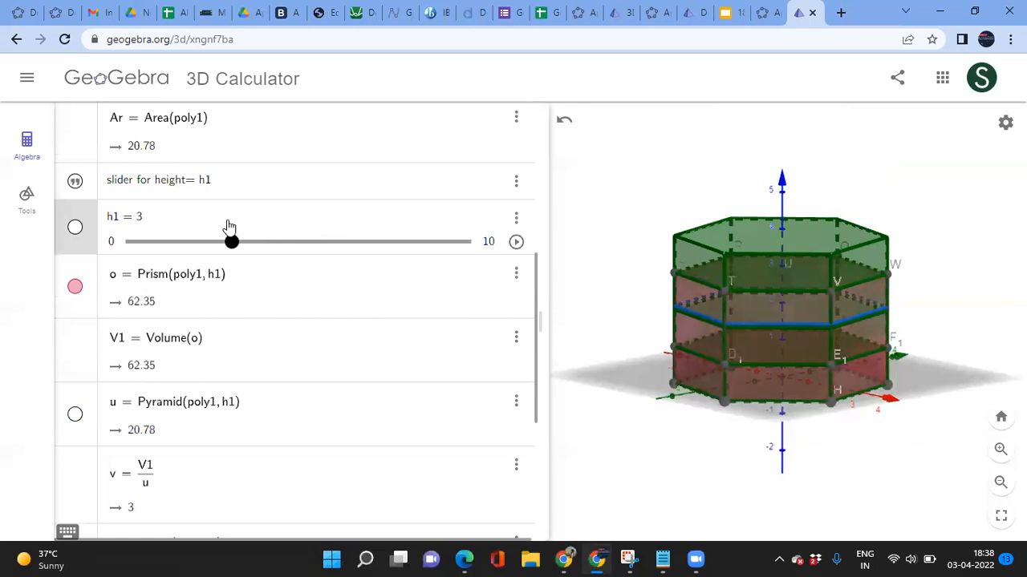
pyautogui.moveTo(614, 293); pyautogui.dragTo(610, 267)
pyautogui.scroll(-4, 264, 418)
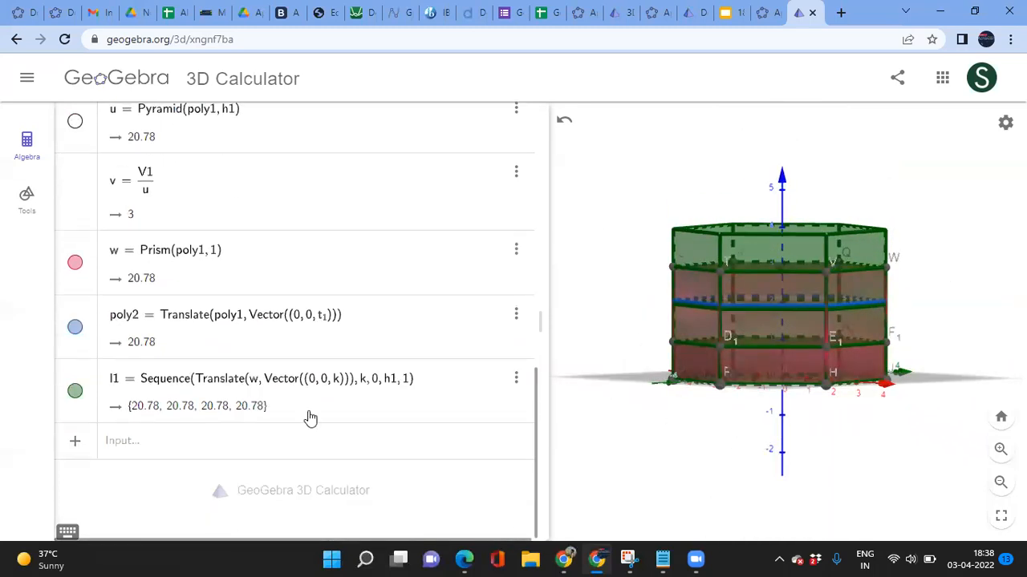
pyautogui.click(209, 440)
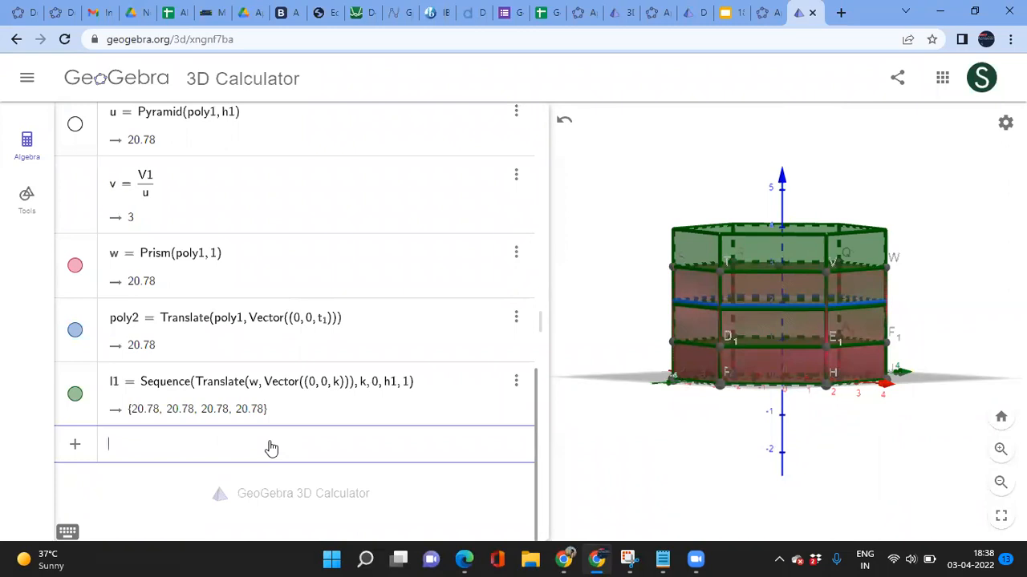
pyautogui.scroll(6, 357, 211)
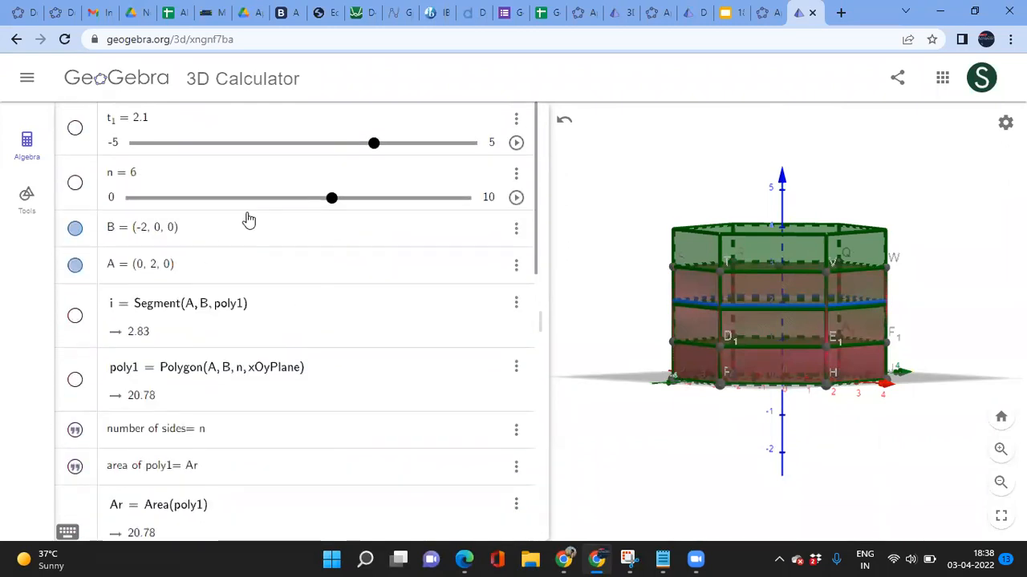
pyautogui.scroll(-8, 249, 220)
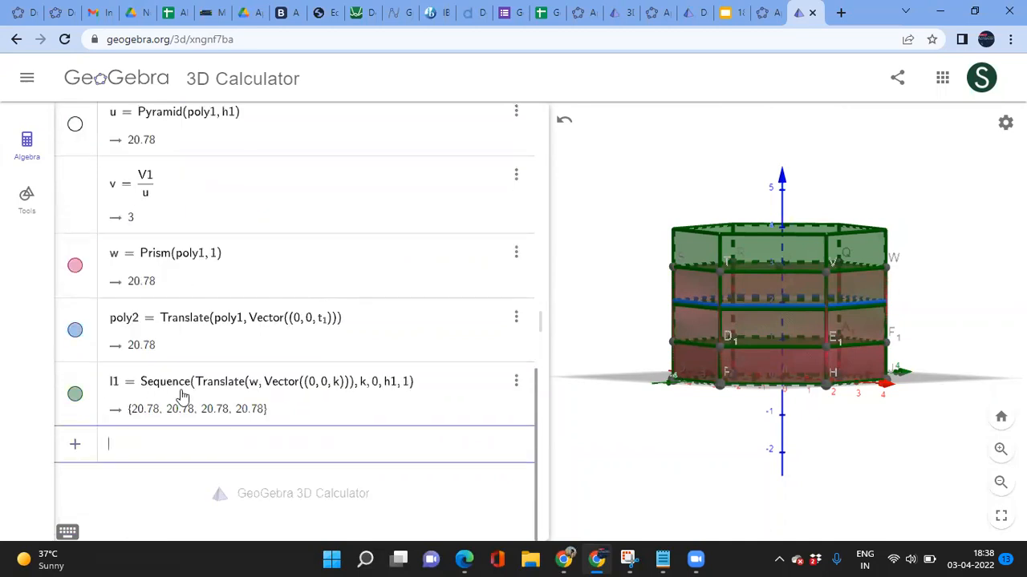
# Step: Save the construction online under the title 'Volume Comparision'
pyautogui.scroll(8, 270, 372)
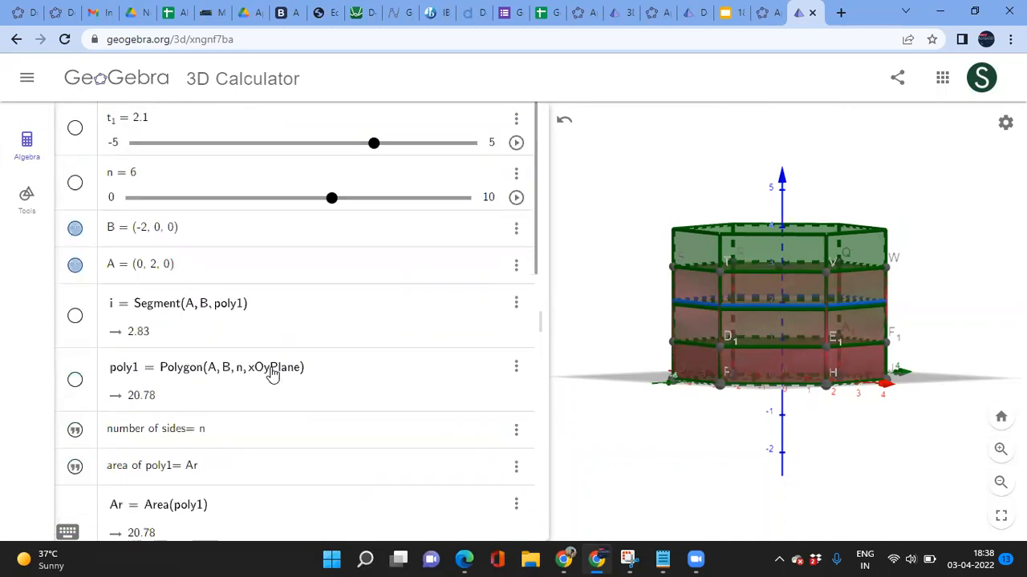
pyautogui.click(26, 77)
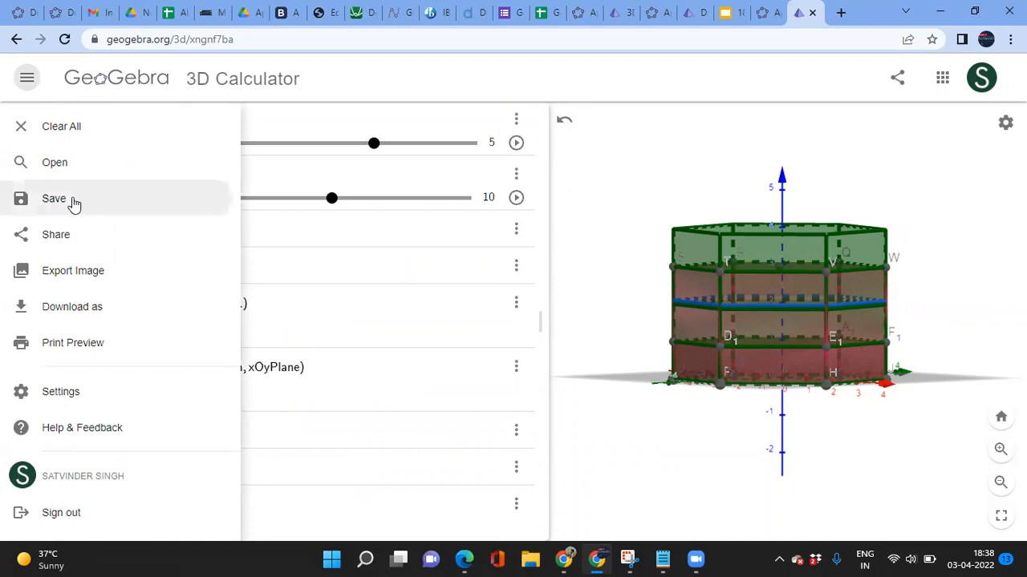
pyautogui.click(71, 200)
pyautogui.click(664, 365)
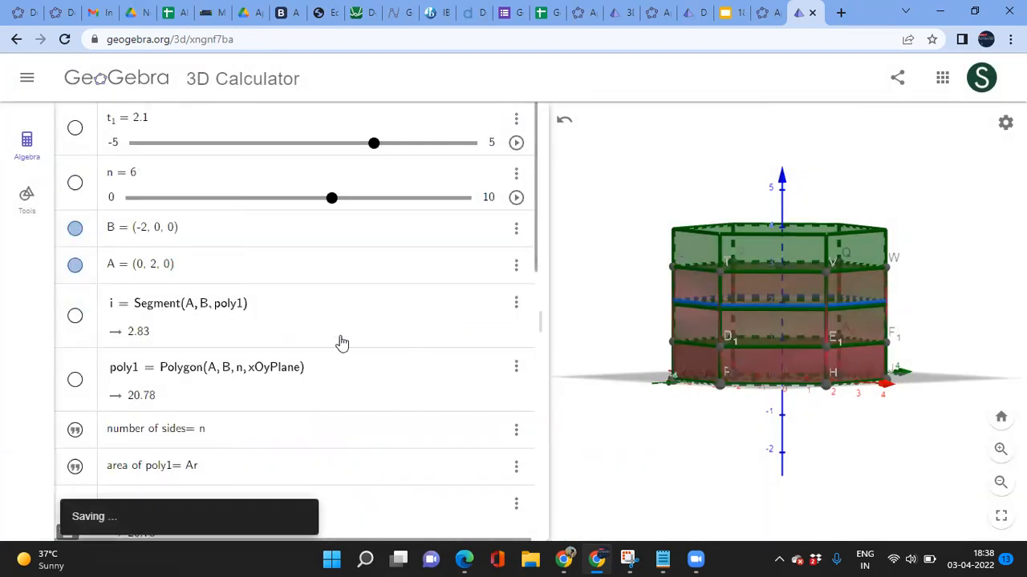
pyautogui.scroll(-10, 339, 343)
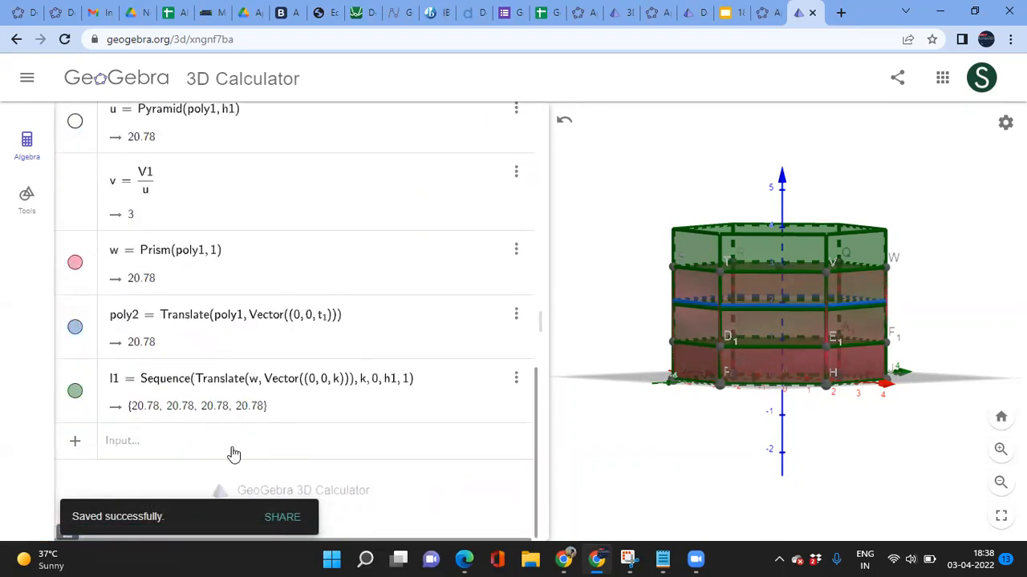
pyautogui.scroll(10, 332, 360)
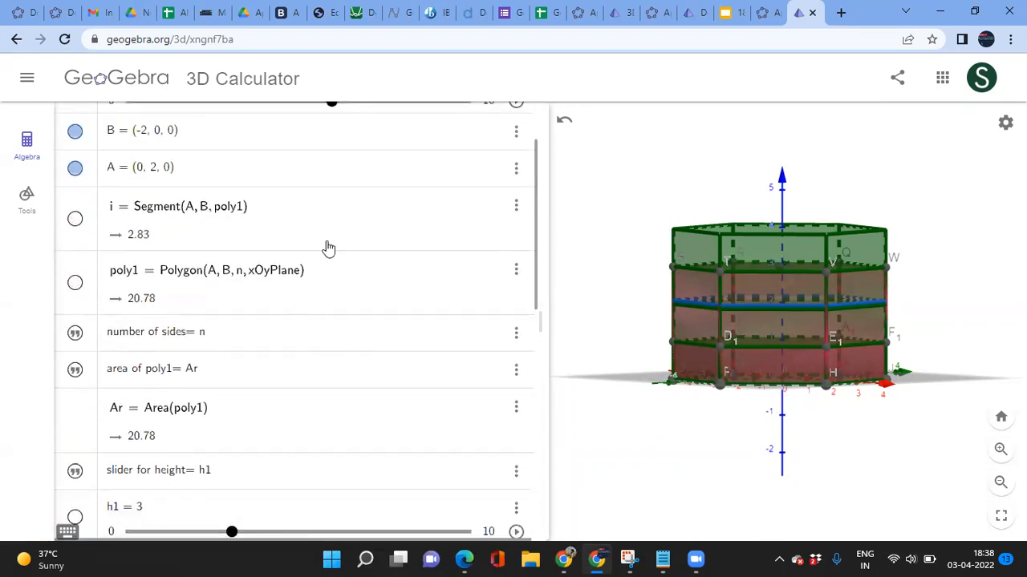
# Step: Reduce the number of sides n to 4, giving the prism a square base
pyautogui.moveTo(333, 200); pyautogui.dragTo(280, 201)
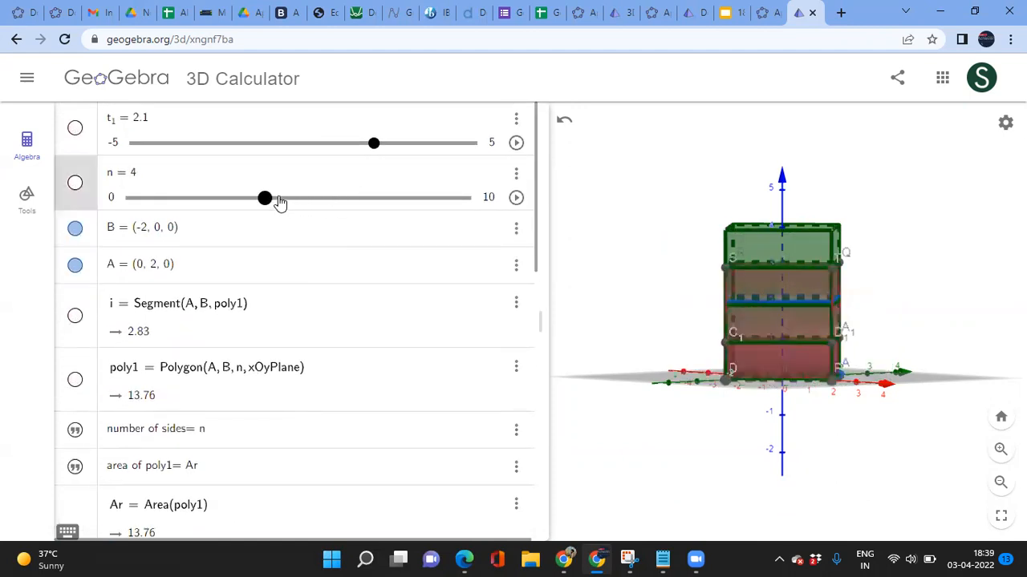
pyautogui.moveTo(614, 296); pyautogui.dragTo(629, 281)
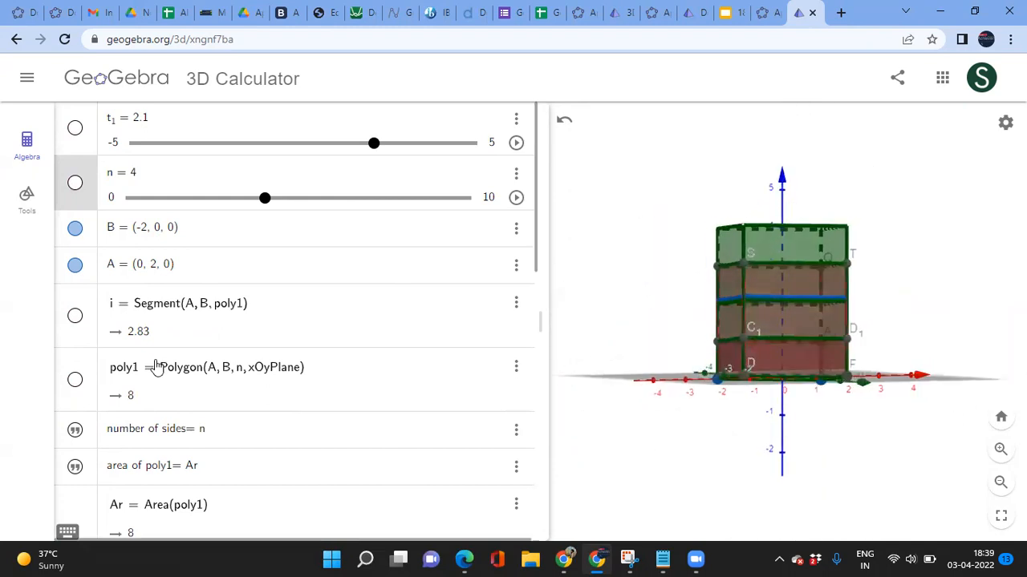
pyautogui.scroll(-10, 152, 365)
pyautogui.scroll(5, 268, 300)
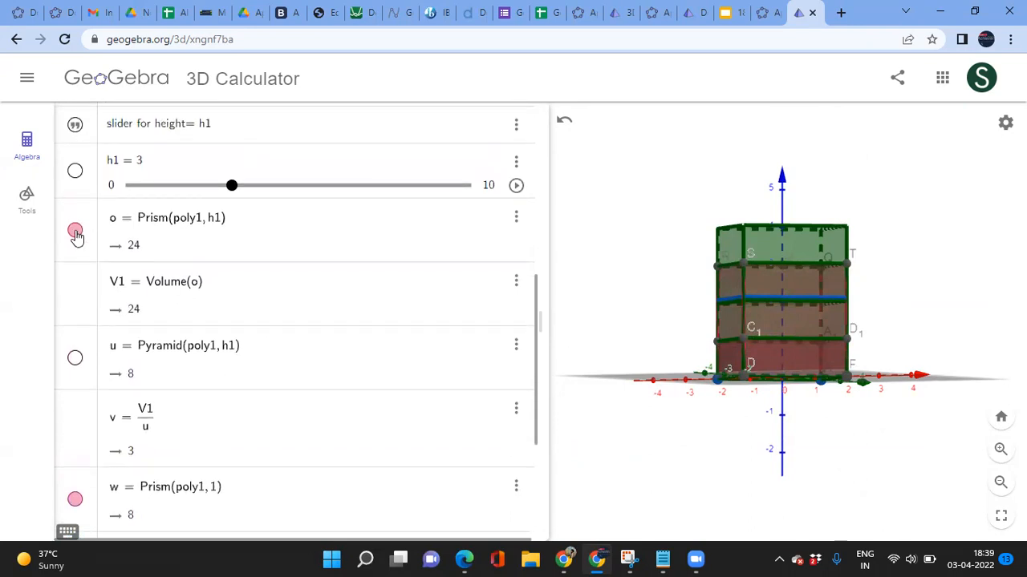
# Step: Hide prism o, slab list l1 and poly2, and view the square prism from above
pyautogui.click(74, 231)
pyautogui.scroll(-3, 232, 291)
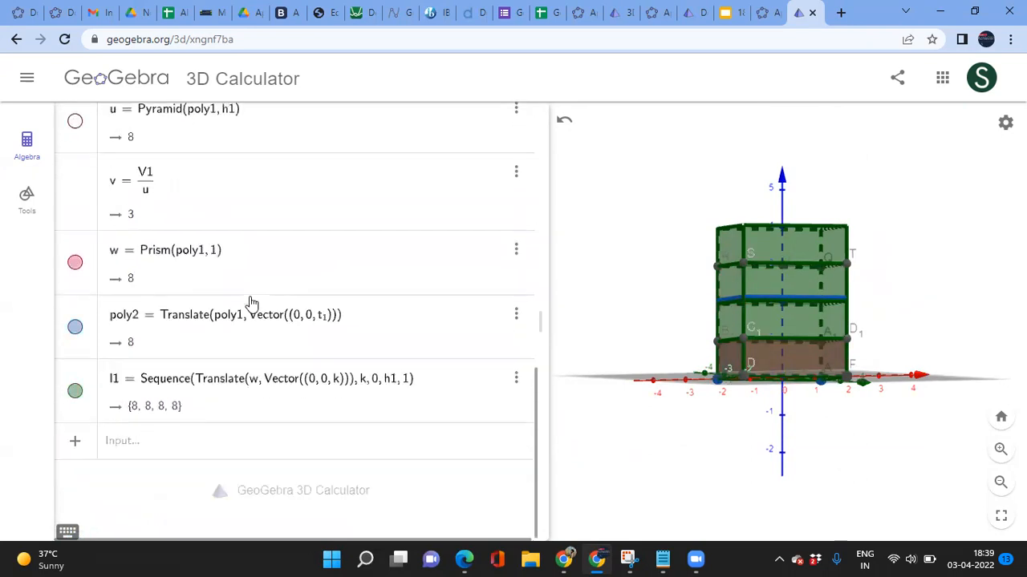
pyautogui.click(75, 392)
pyautogui.scroll(1, 245, 314)
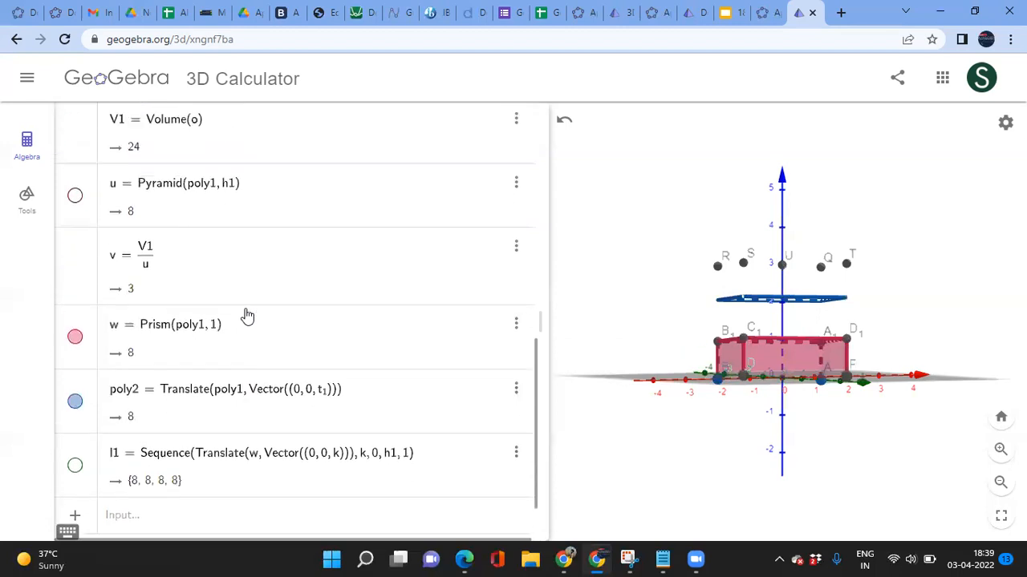
pyautogui.click(74, 407)
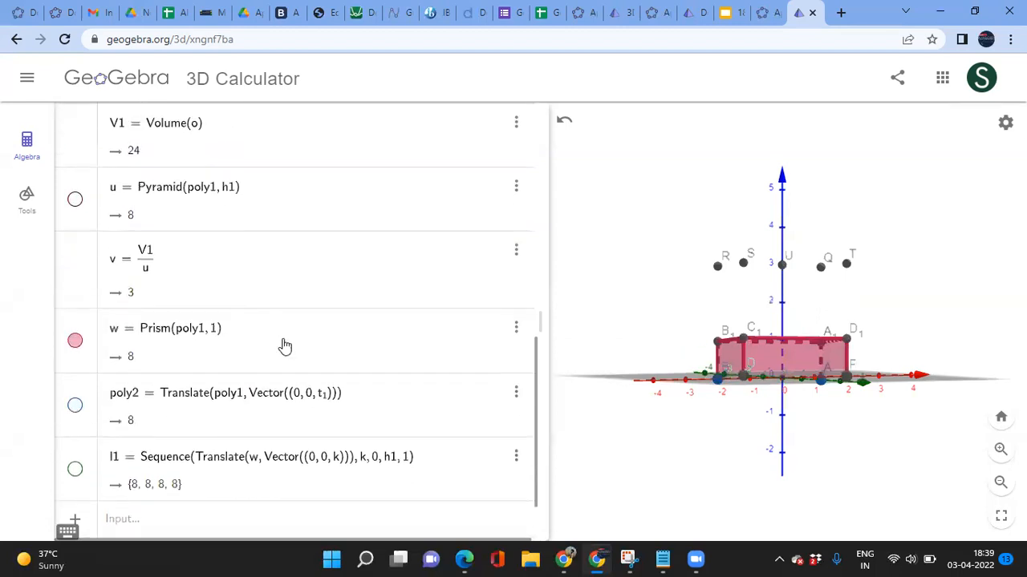
pyautogui.scroll(2, 284, 347)
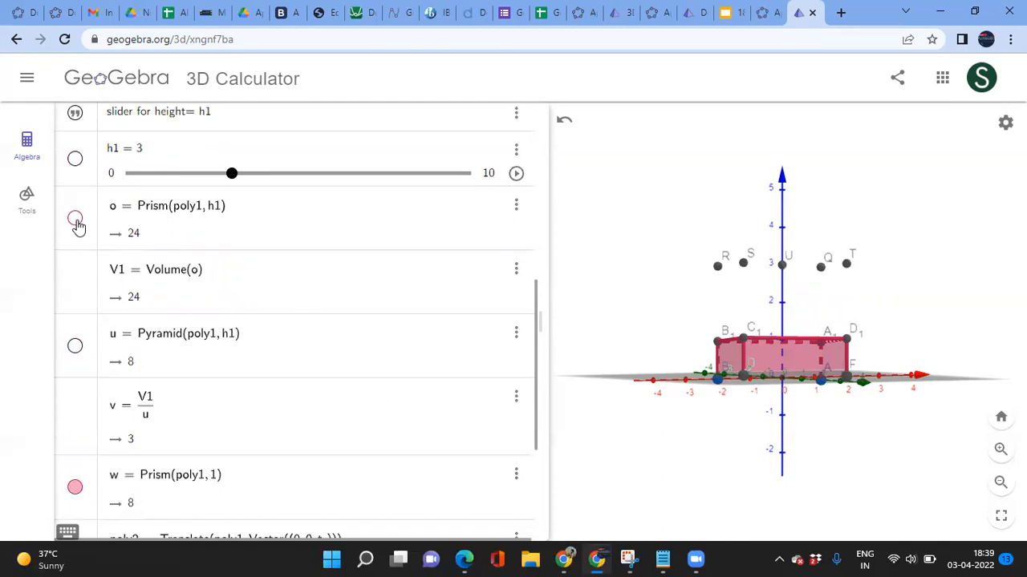
pyautogui.moveTo(669, 227); pyautogui.dragTo(664, 256)
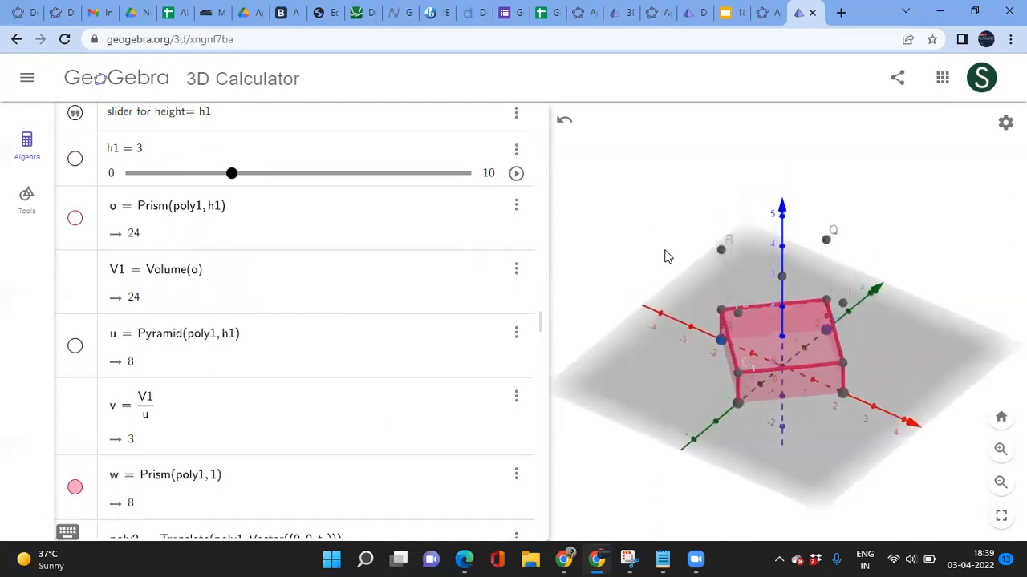
# Step: Show prism o and the green slabs l1 again in a front view
pyautogui.click(78, 223)
pyautogui.moveTo(600, 516); pyautogui.dragTo(626, 495)
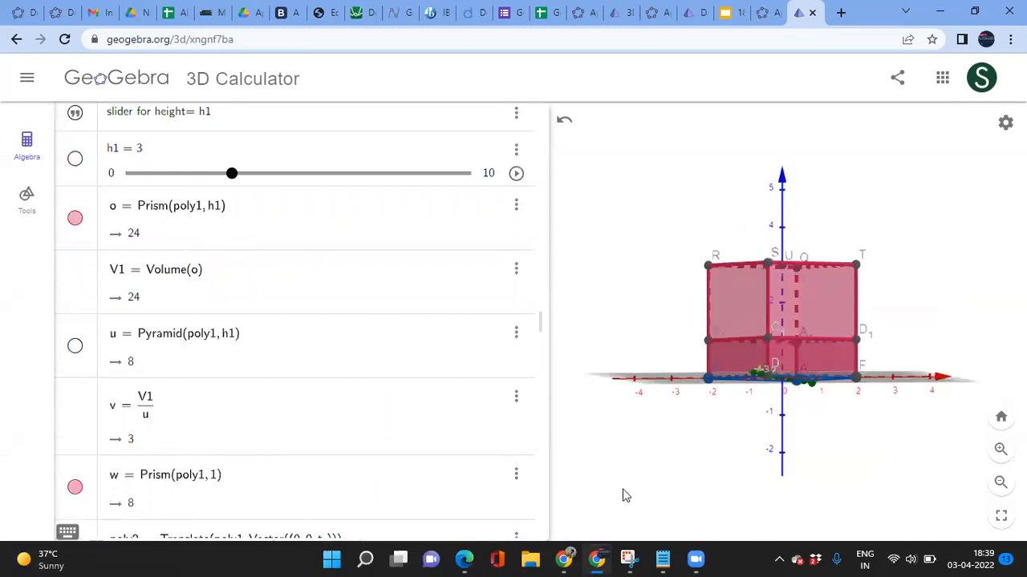
pyautogui.scroll(-2, 197, 483)
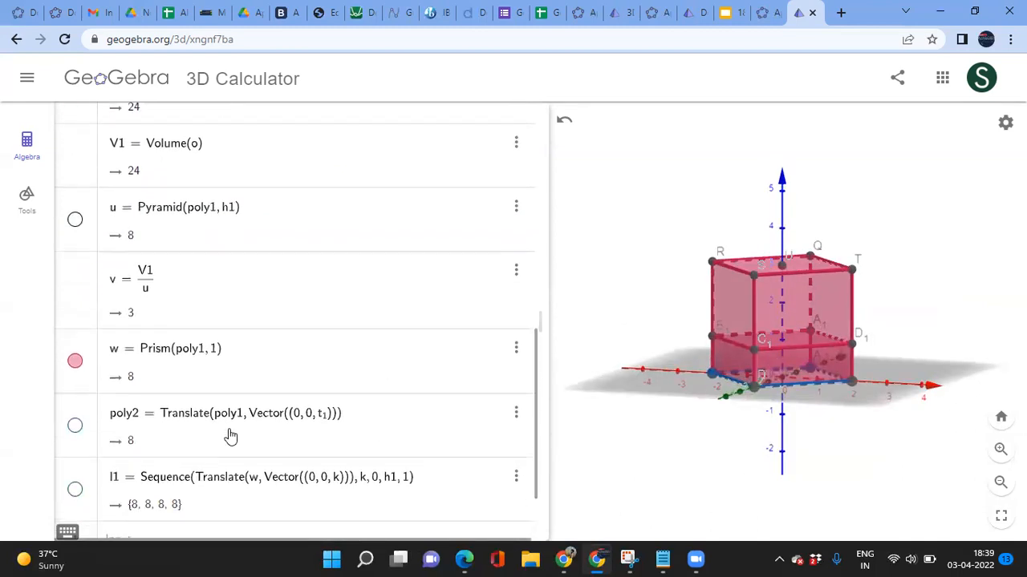
pyautogui.scroll(-1, 230, 436)
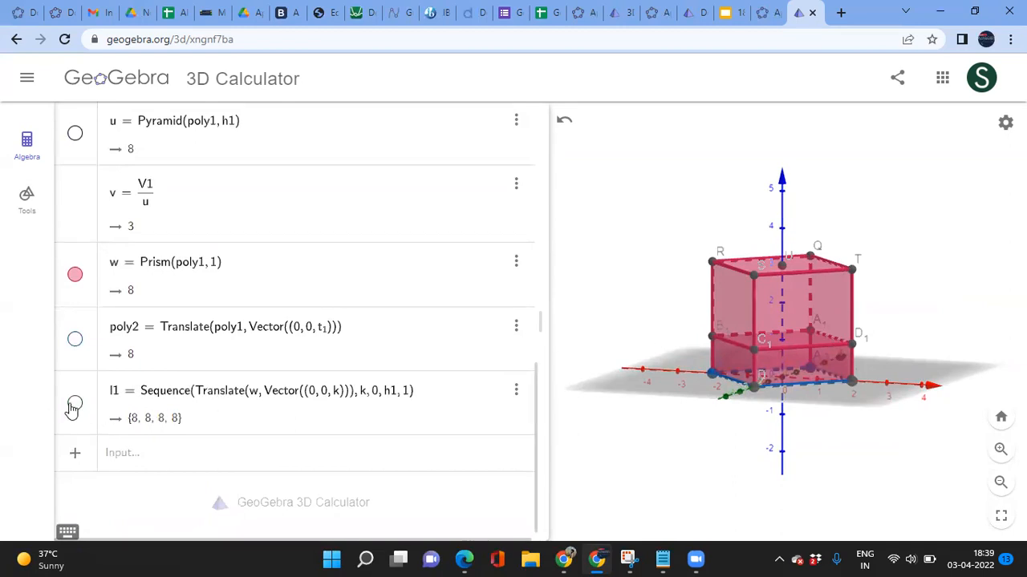
pyautogui.click(75, 405)
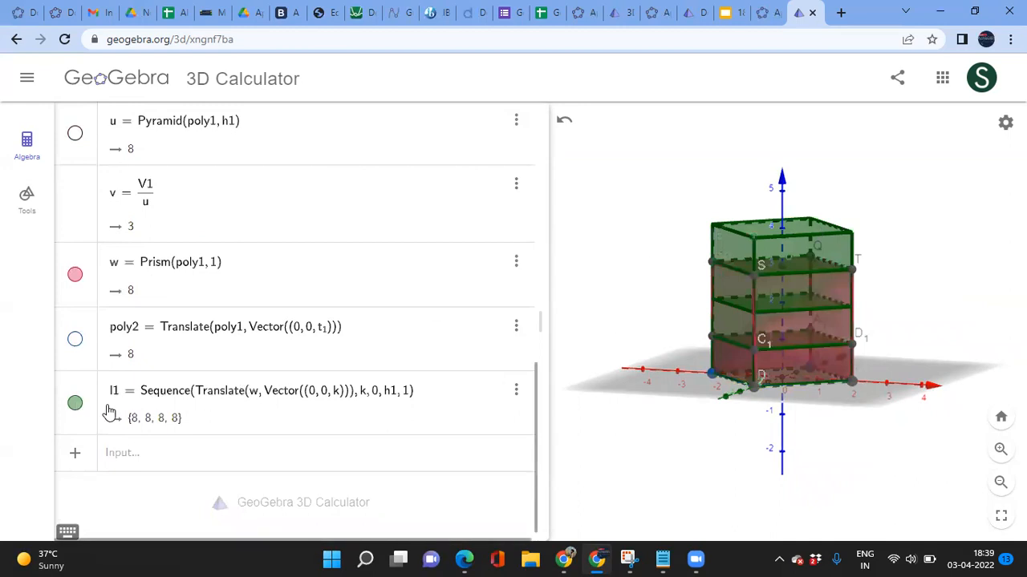
pyautogui.click(75, 405)
pyautogui.click(75, 404)
# Step: Change l1's upper bound to h1 − 1, leaving three slabs {8, 8, 8}
pyautogui.click(400, 399)
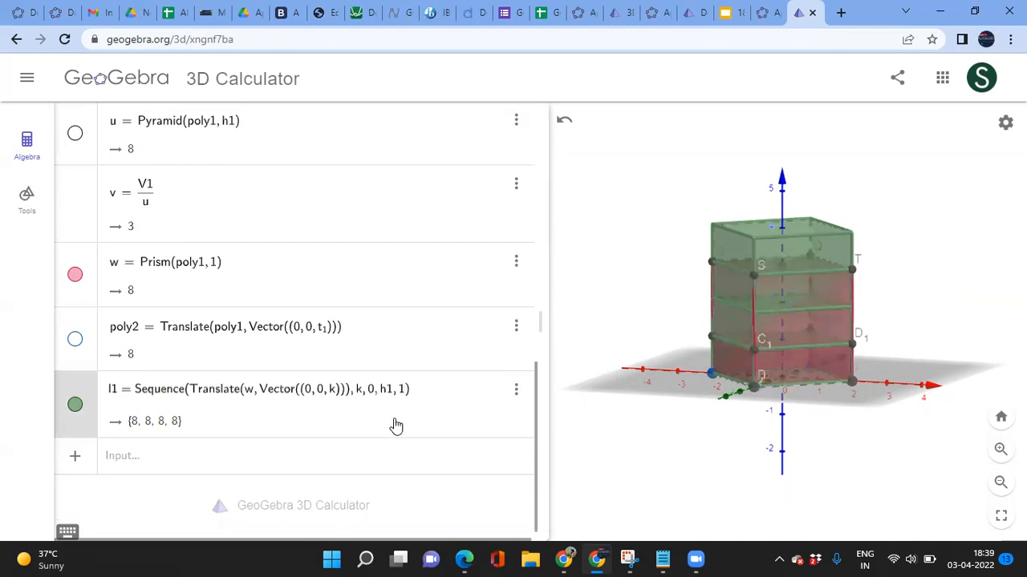
pyautogui.write('-1')
pyautogui.press('Return')
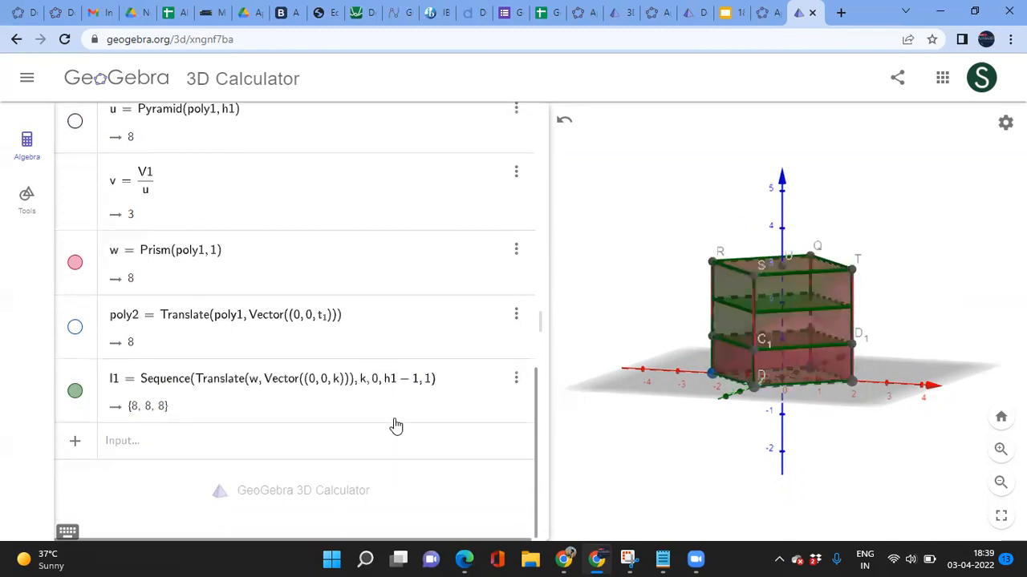
pyautogui.click(197, 453)
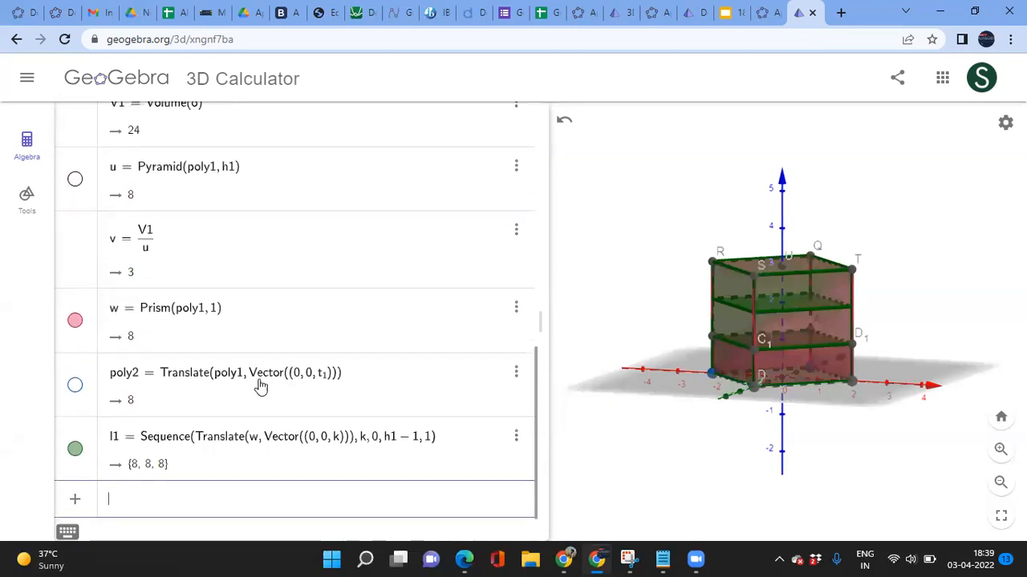